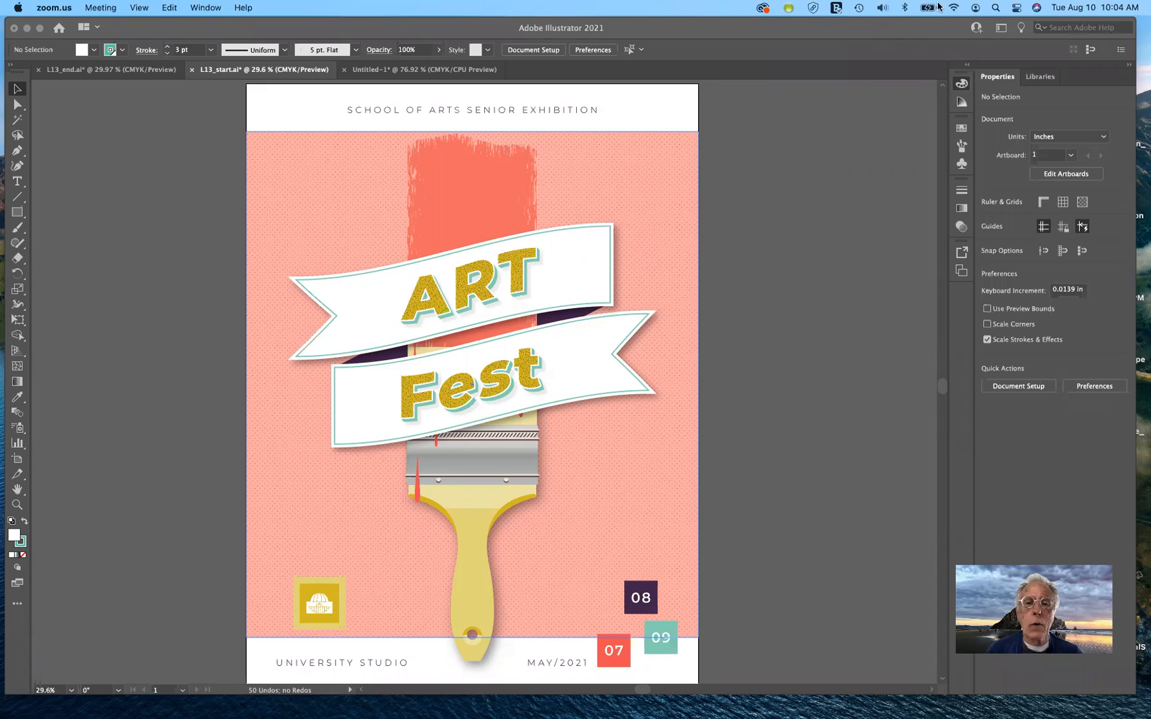
# Bring the Art Fest poster window to the front with its Layers, Appearance, Color and Graphic Styles panels showing
pyautogui.click(790, 216)
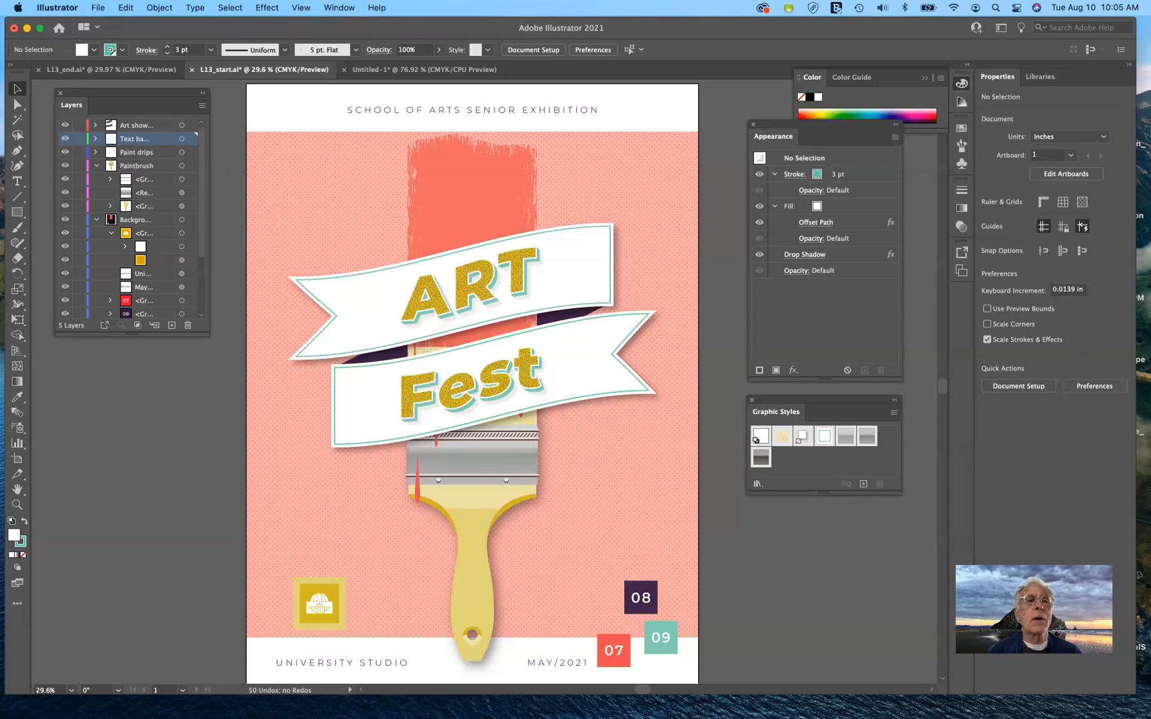
pyautogui.click(263, 8)
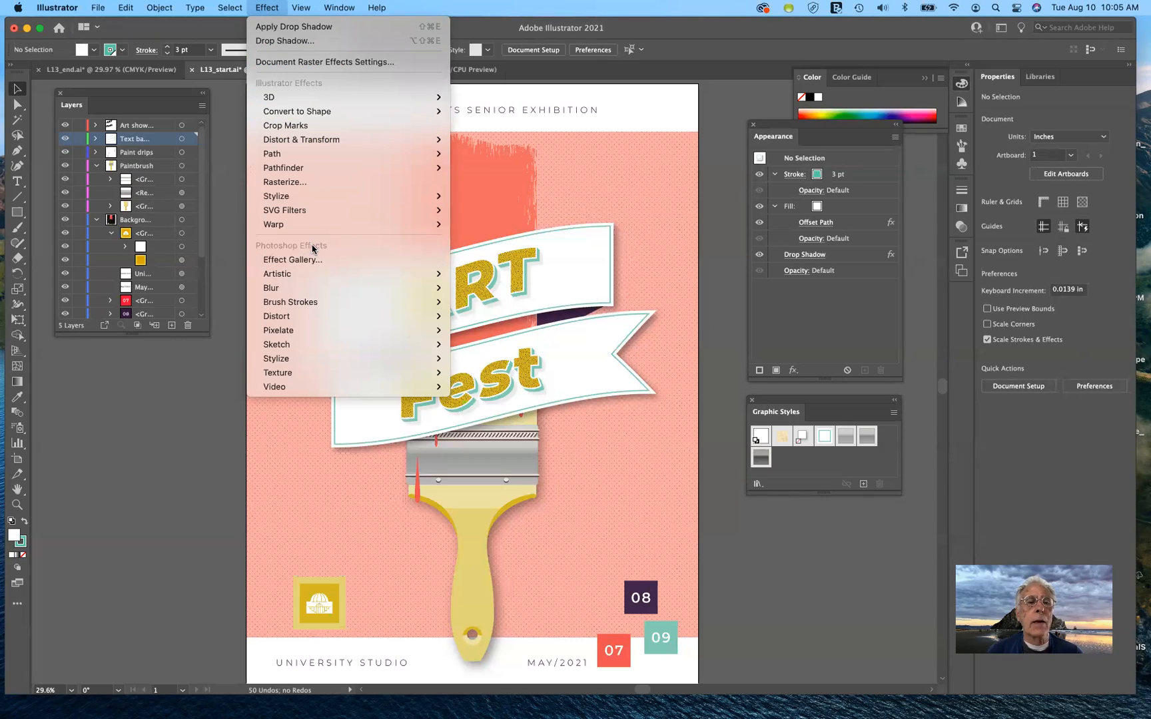
pyautogui.moveTo(295, 278)
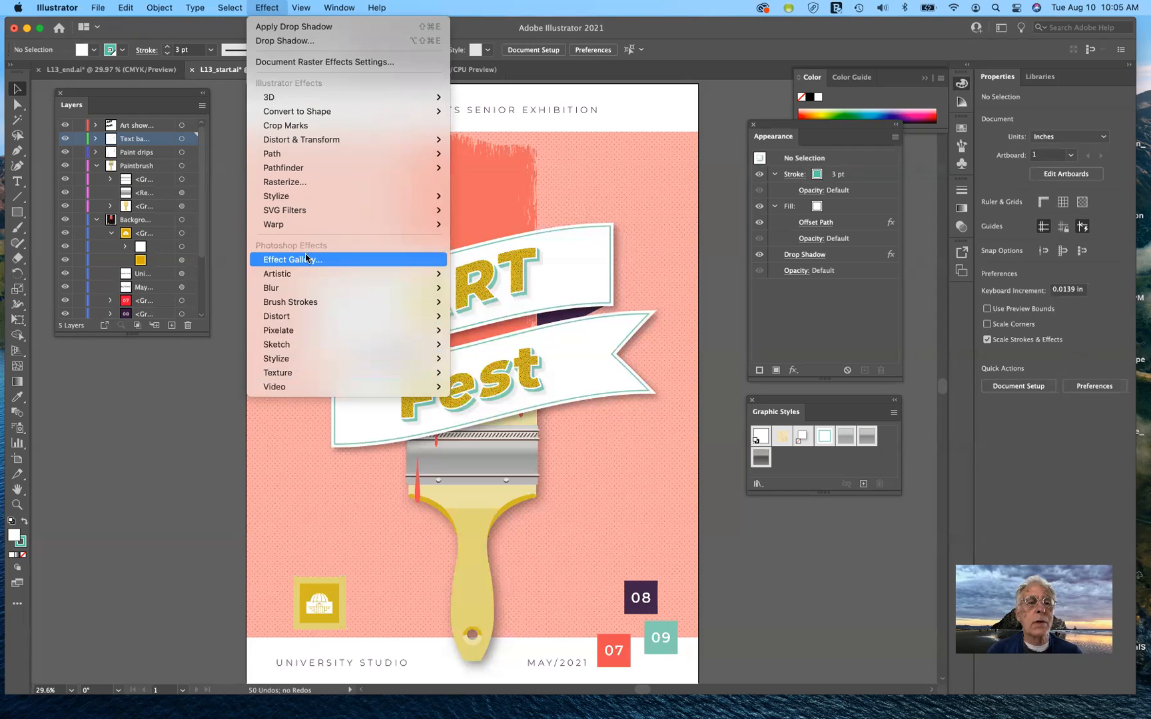
pyautogui.moveTo(308, 364)
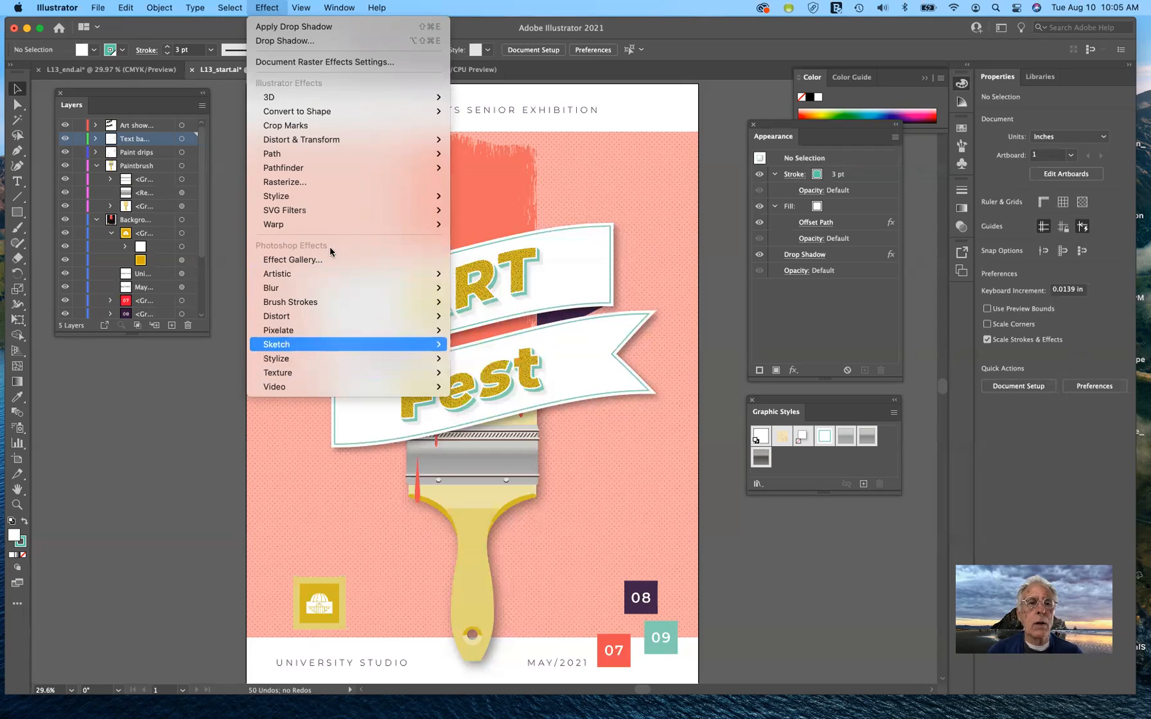
pyautogui.moveTo(319, 336)
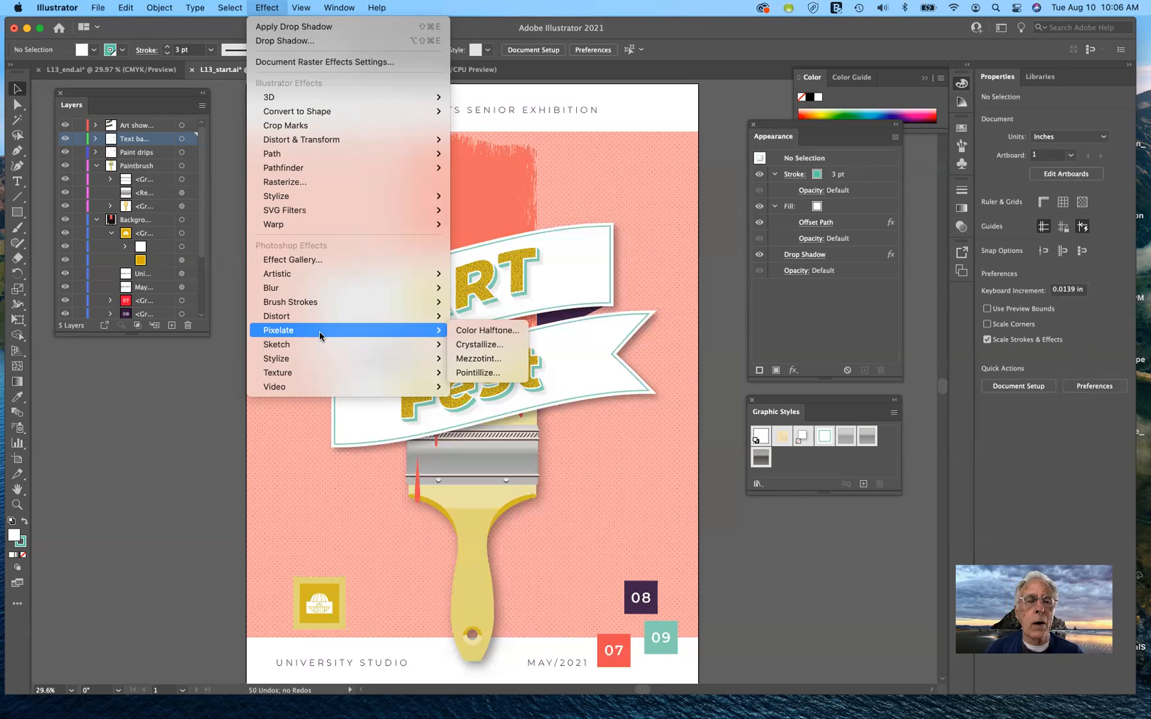
pyautogui.press('Escape')
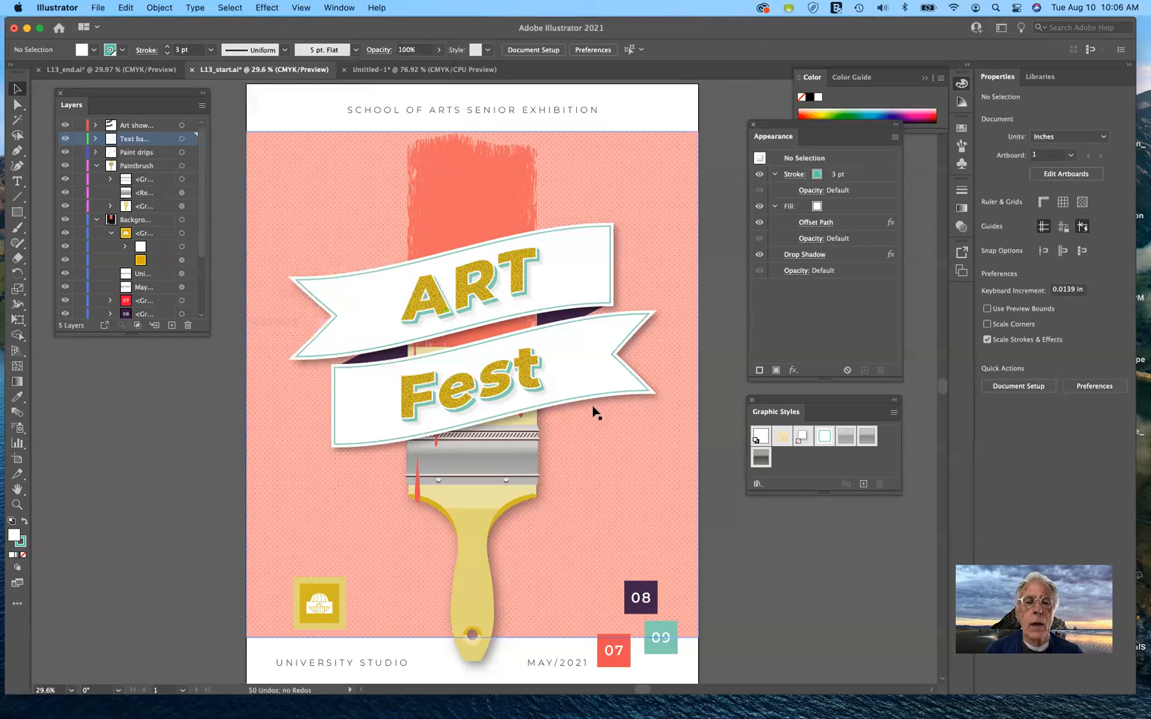
# In Untitled-1, select the Some Text object and highlight its letters with the Type tool
pyautogui.click(427, 70)
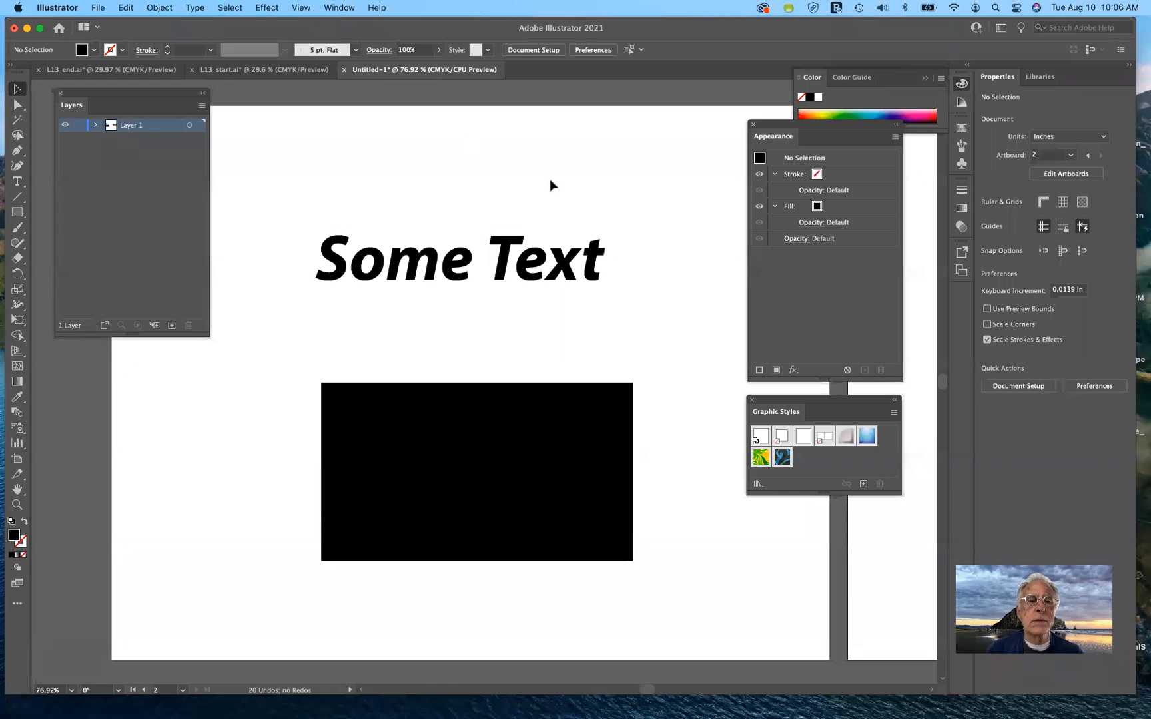
pyautogui.click(343, 275)
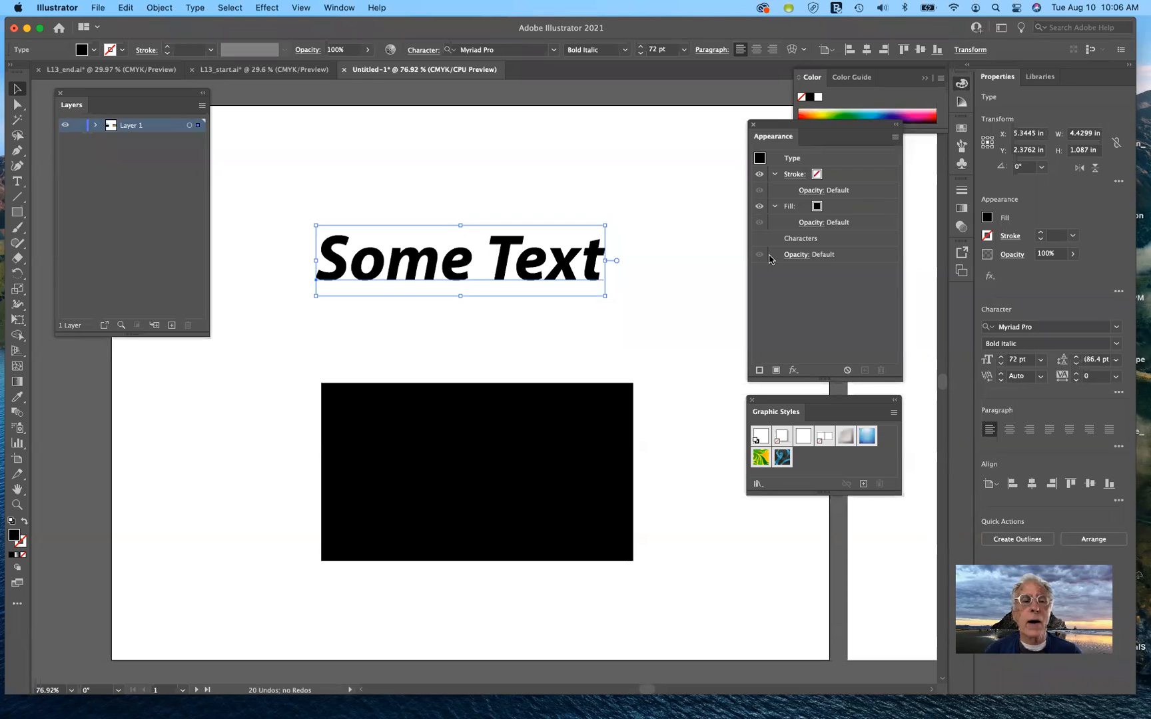
pyautogui.click(18, 183)
pyautogui.moveTo(319, 253); pyautogui.dragTo(658, 269)
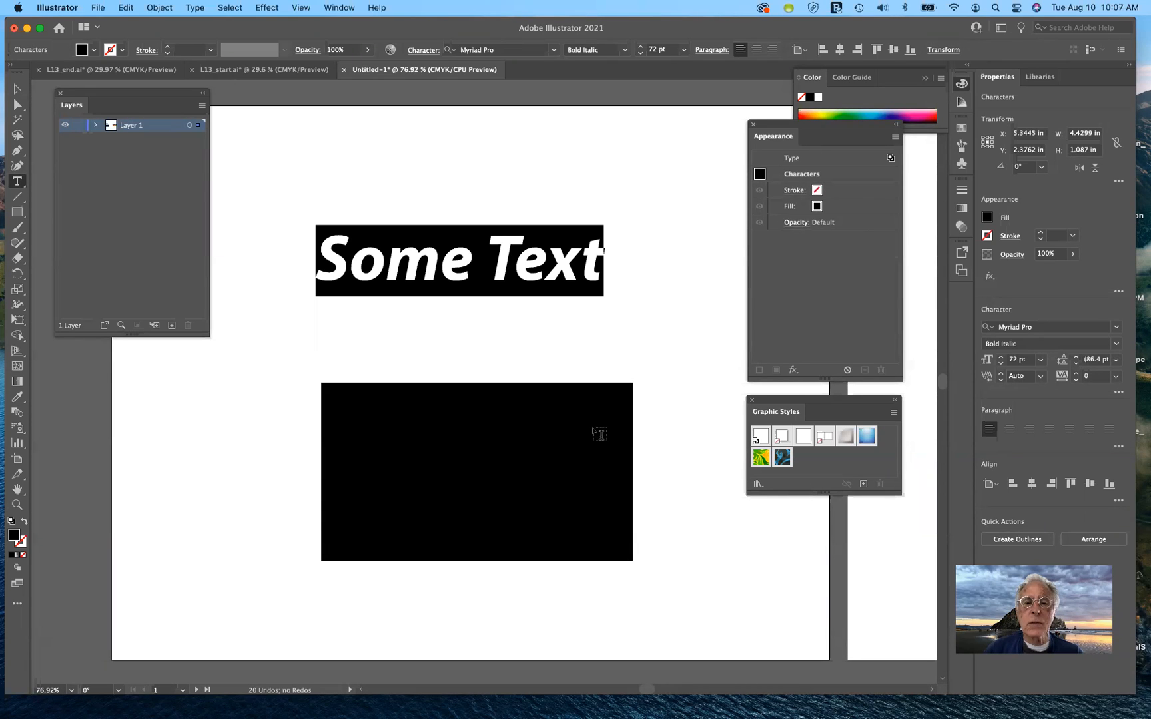
pyautogui.click(871, 208)
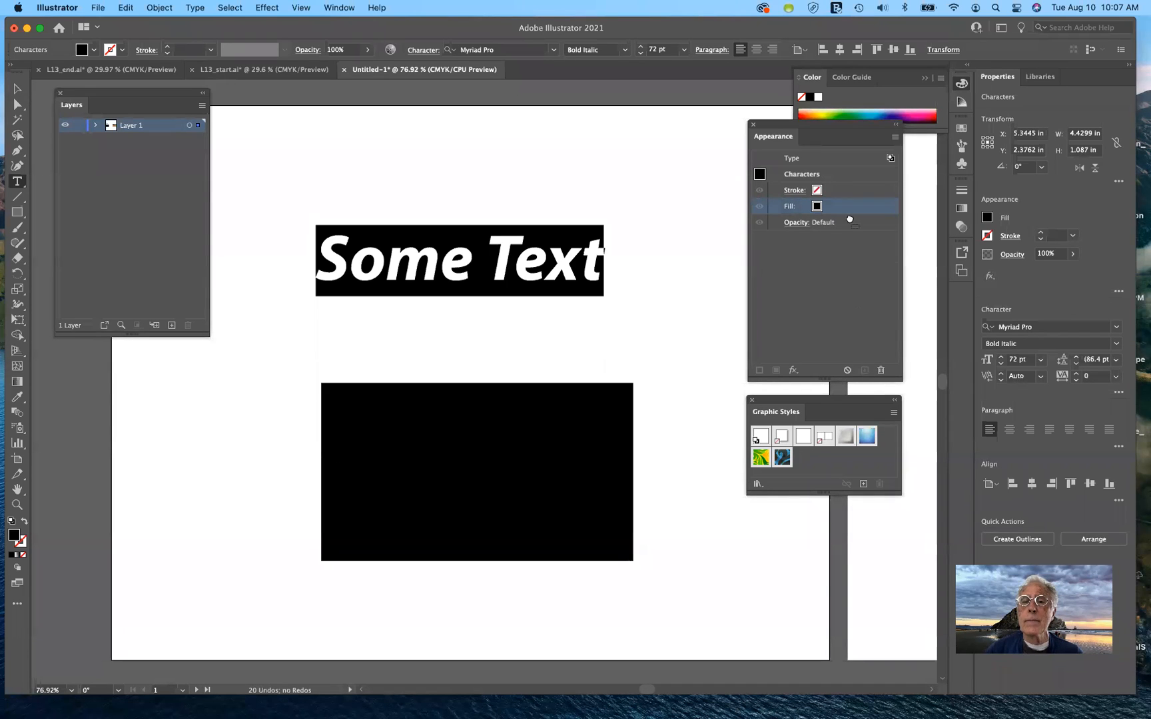
pyautogui.moveTo(846, 200); pyautogui.dragTo(843, 209)
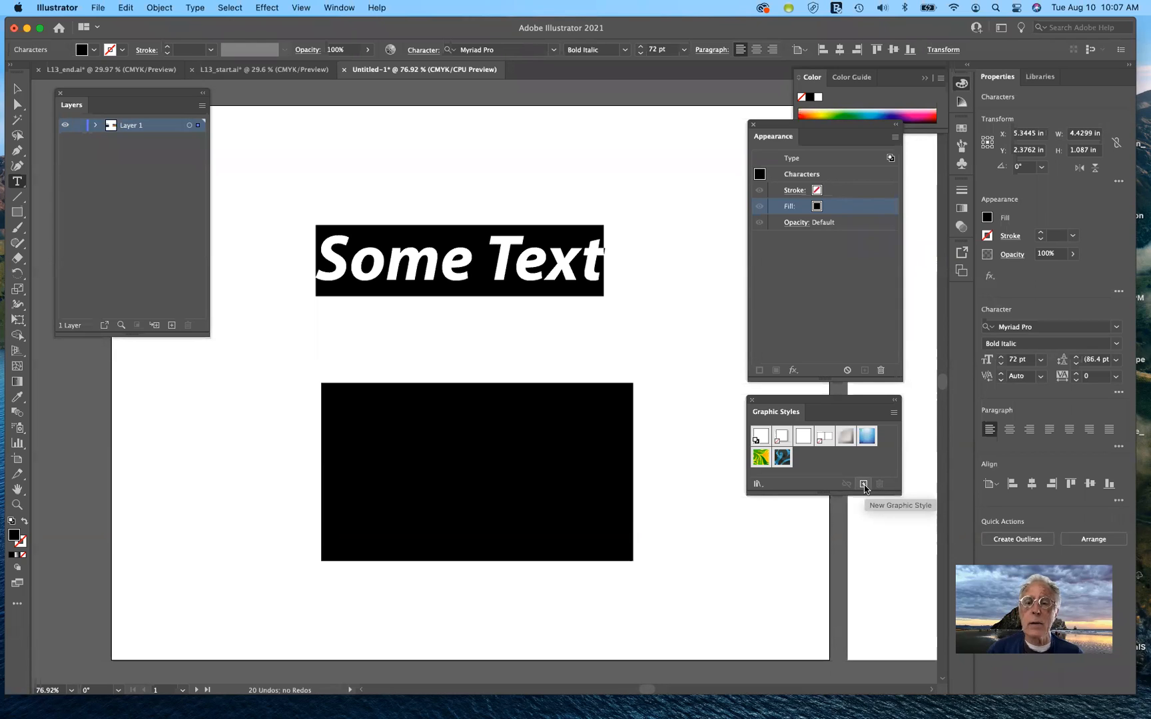
pyautogui.click(18, 91)
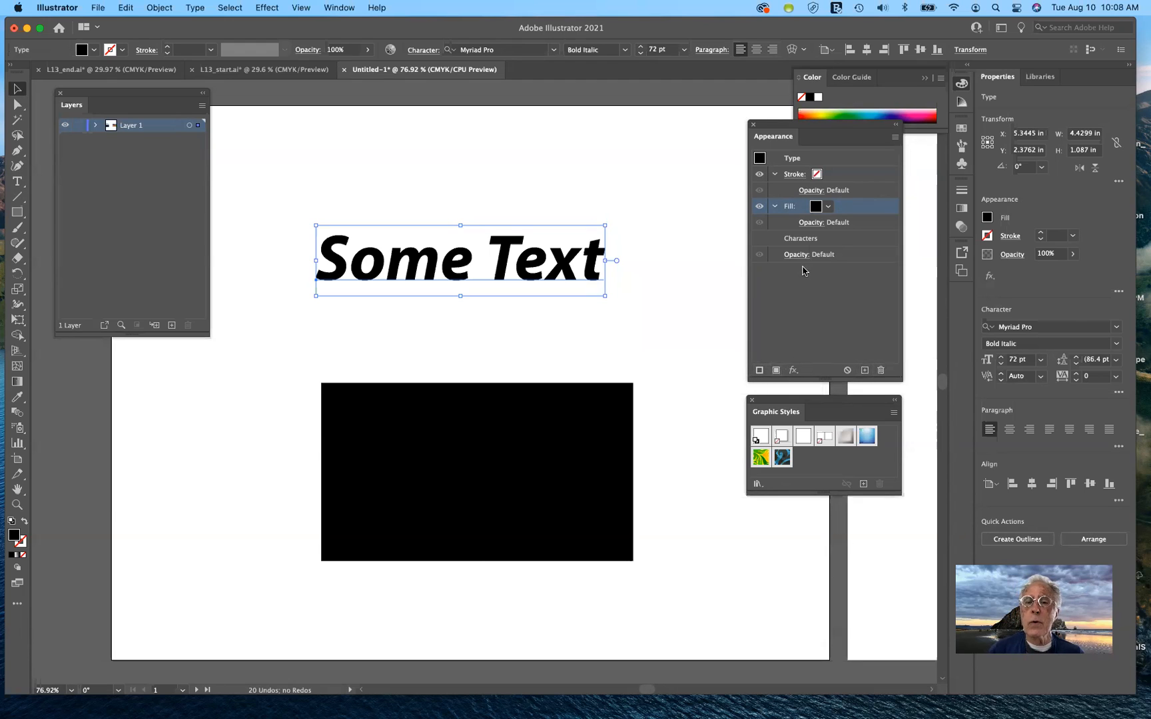
# Add a second fill to Some Text, make it pink, and open the black fill's swatches
pyautogui.click(777, 371)
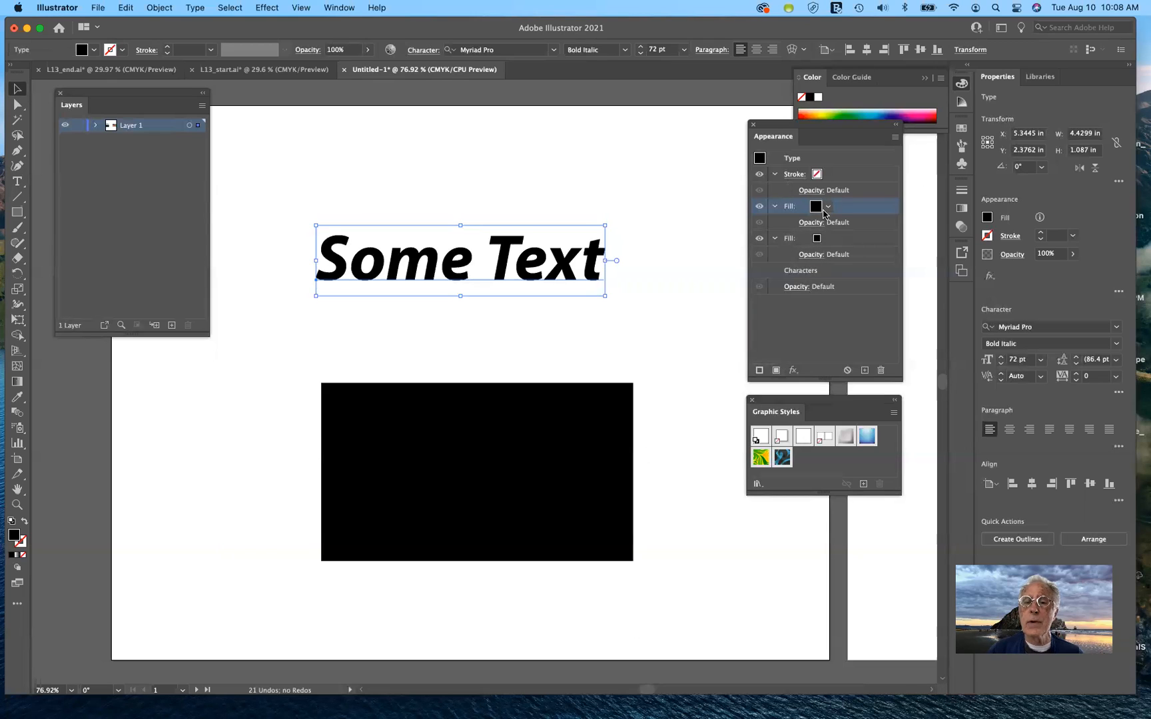
pyautogui.click(836, 243)
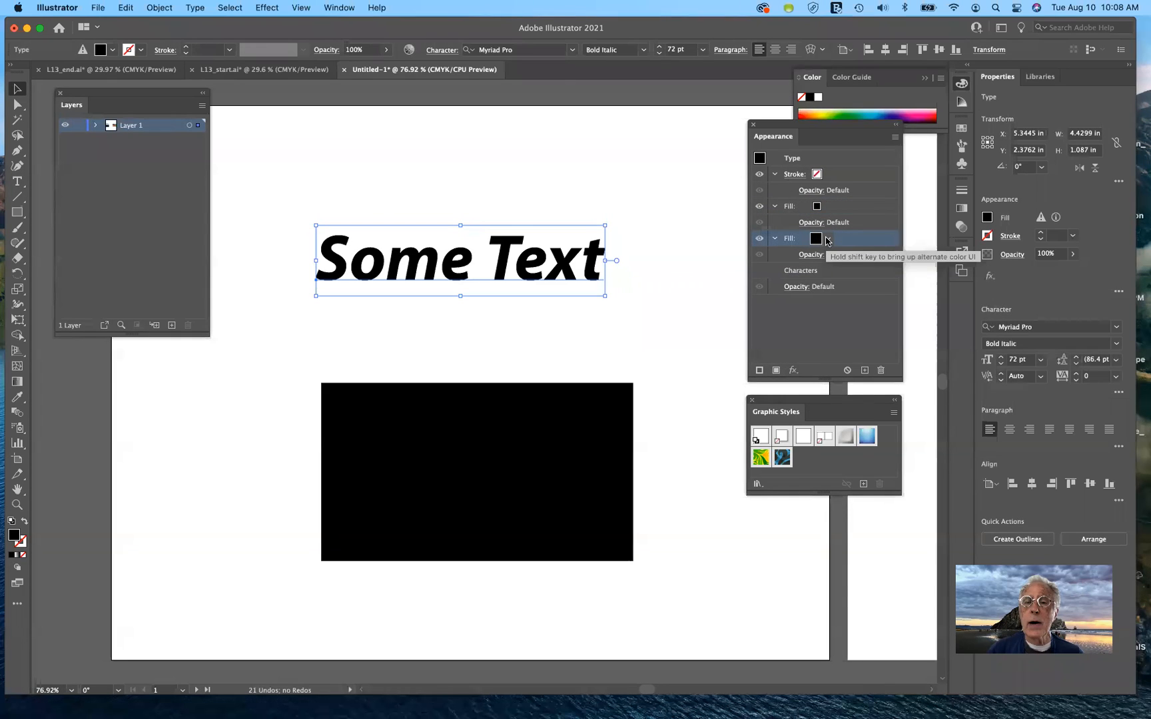
pyautogui.click(828, 240)
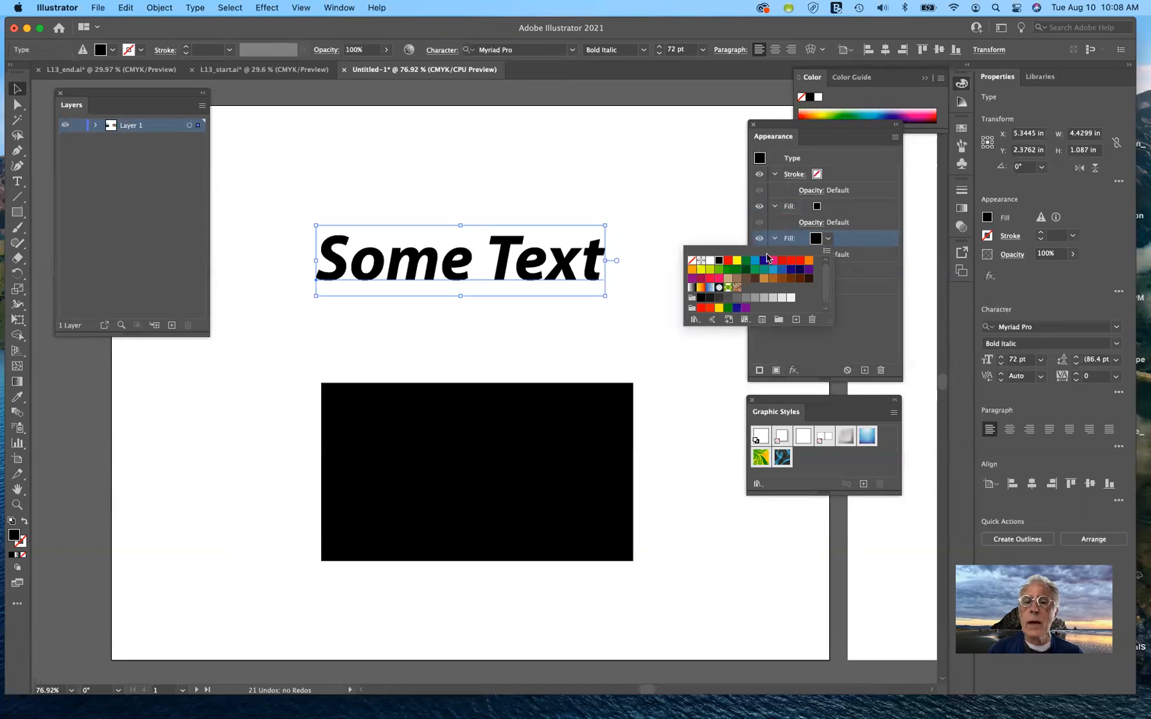
pyautogui.click(771, 261)
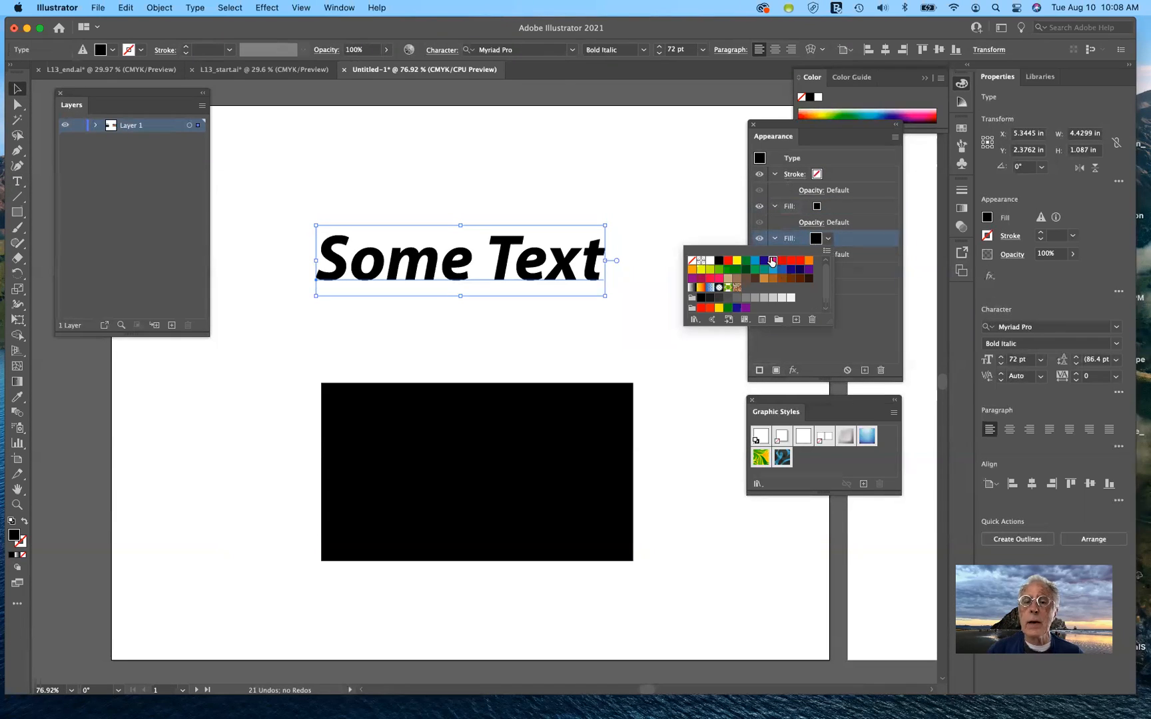
pyautogui.click(858, 211)
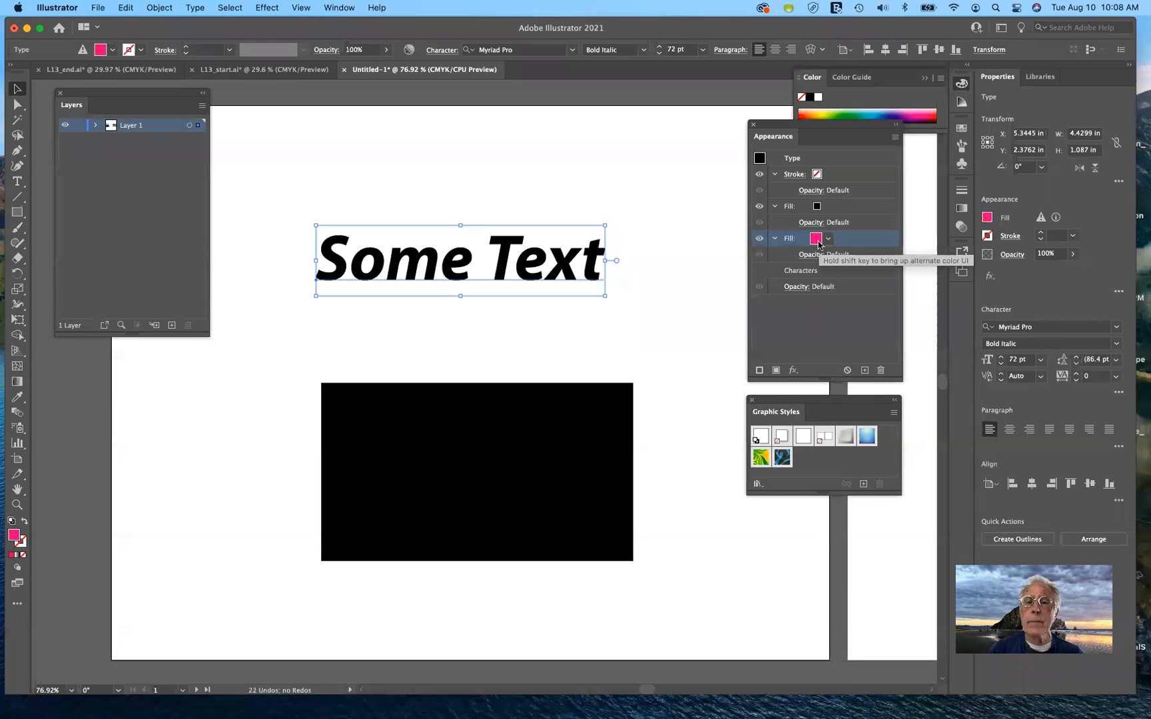
pyautogui.click(816, 207)
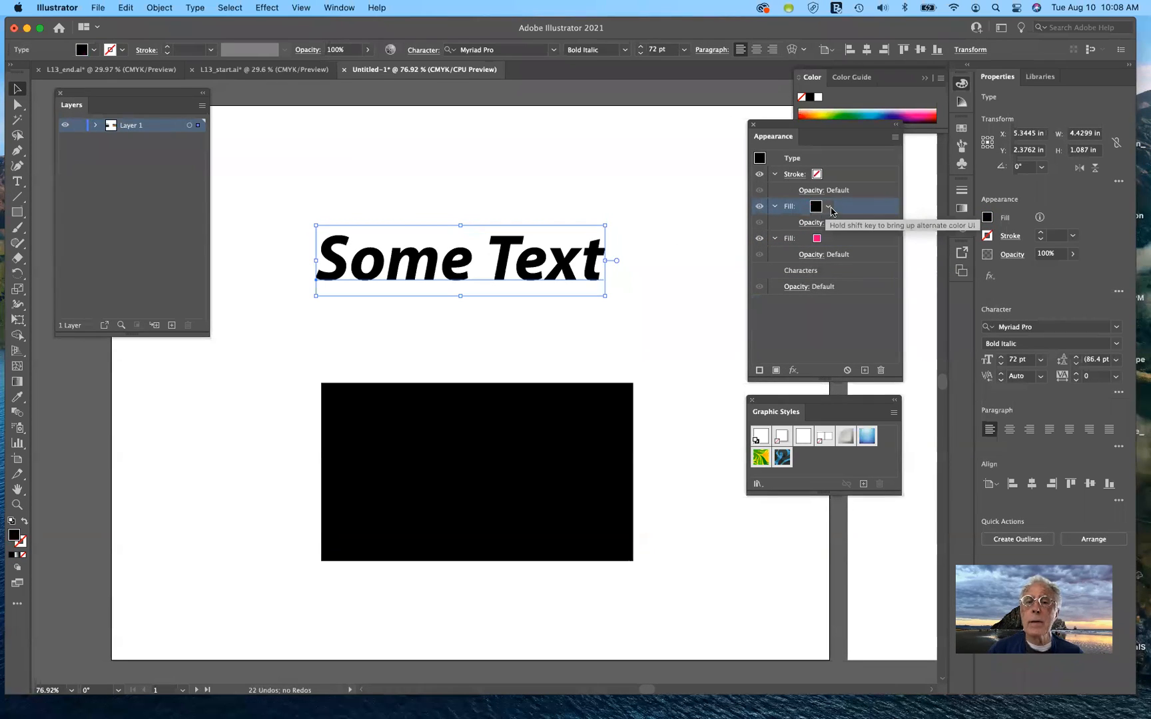
pyautogui.click(830, 209)
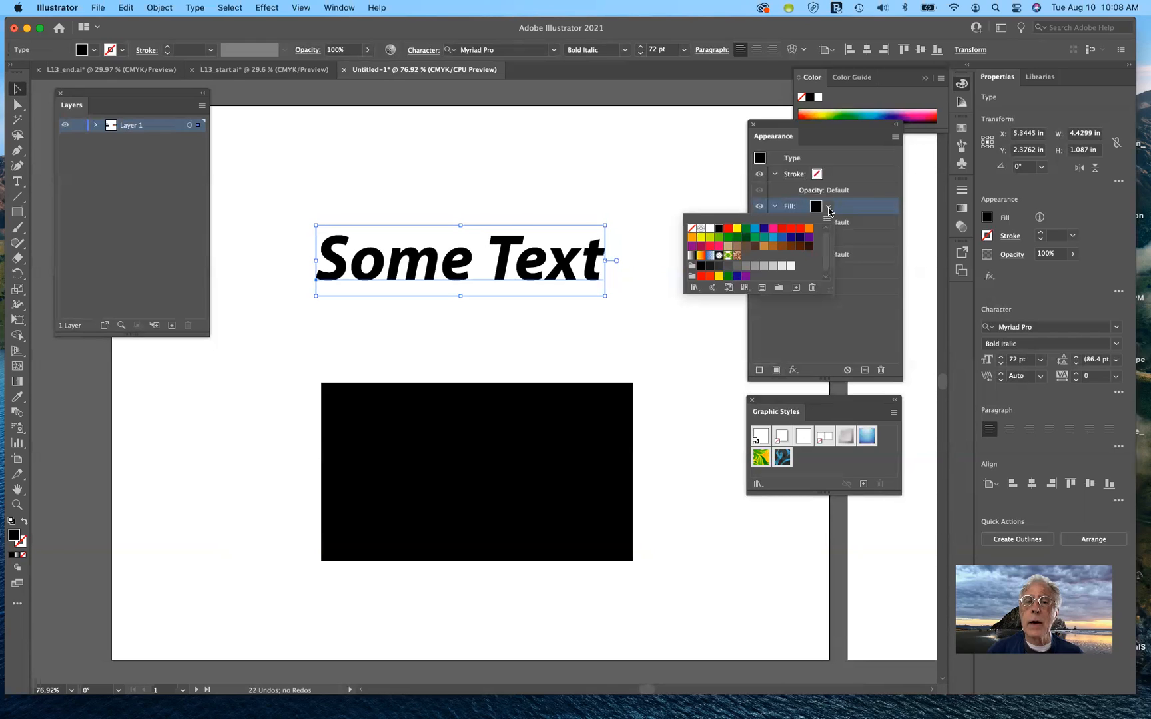
# Apply the pink-brown pattern to the top fill, then delete it to leave solid pink
pyautogui.click(737, 256)
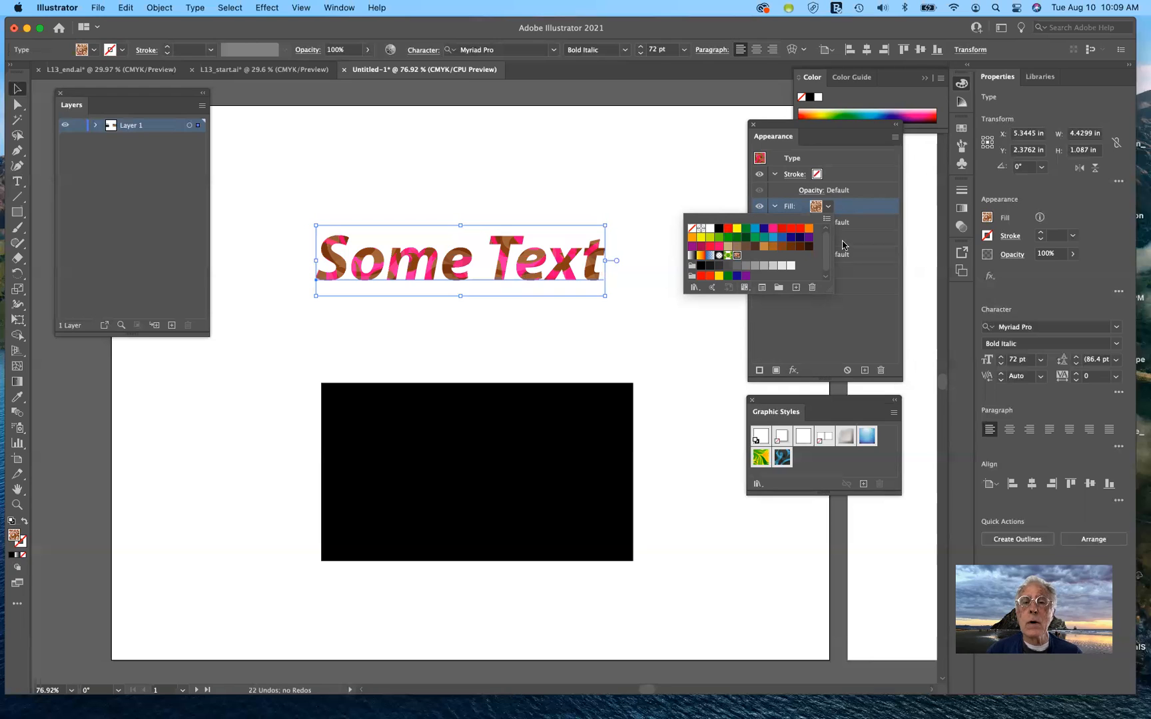
pyautogui.click(859, 212)
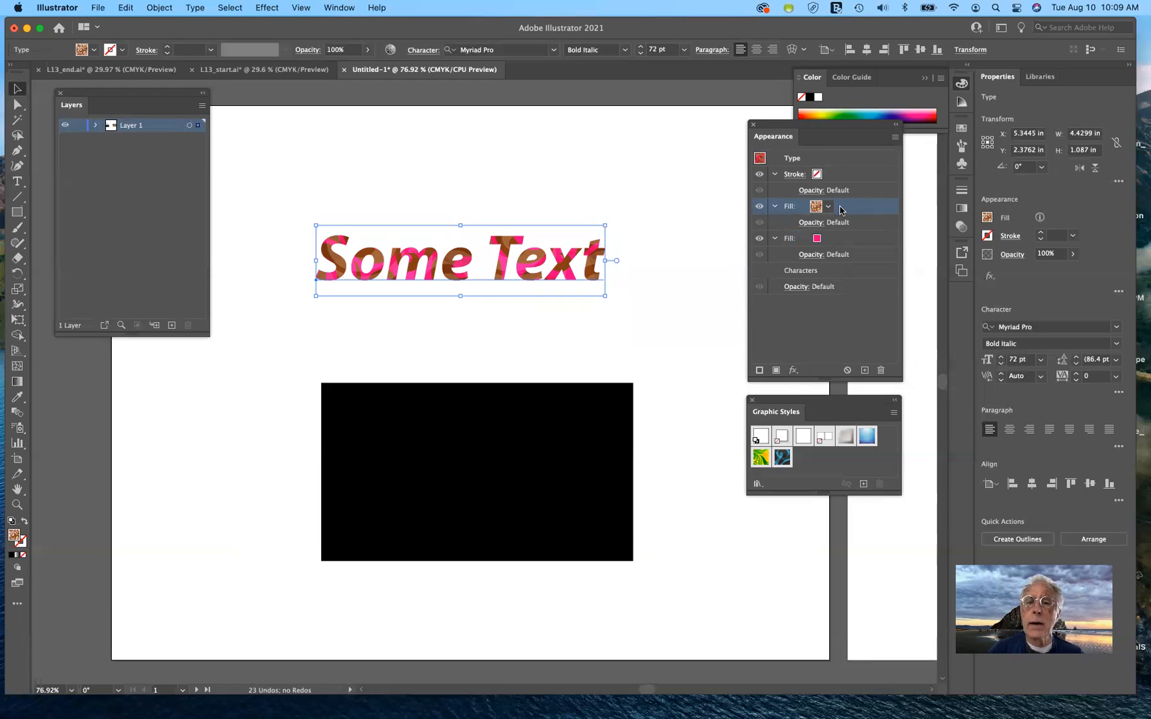
pyautogui.click(881, 371)
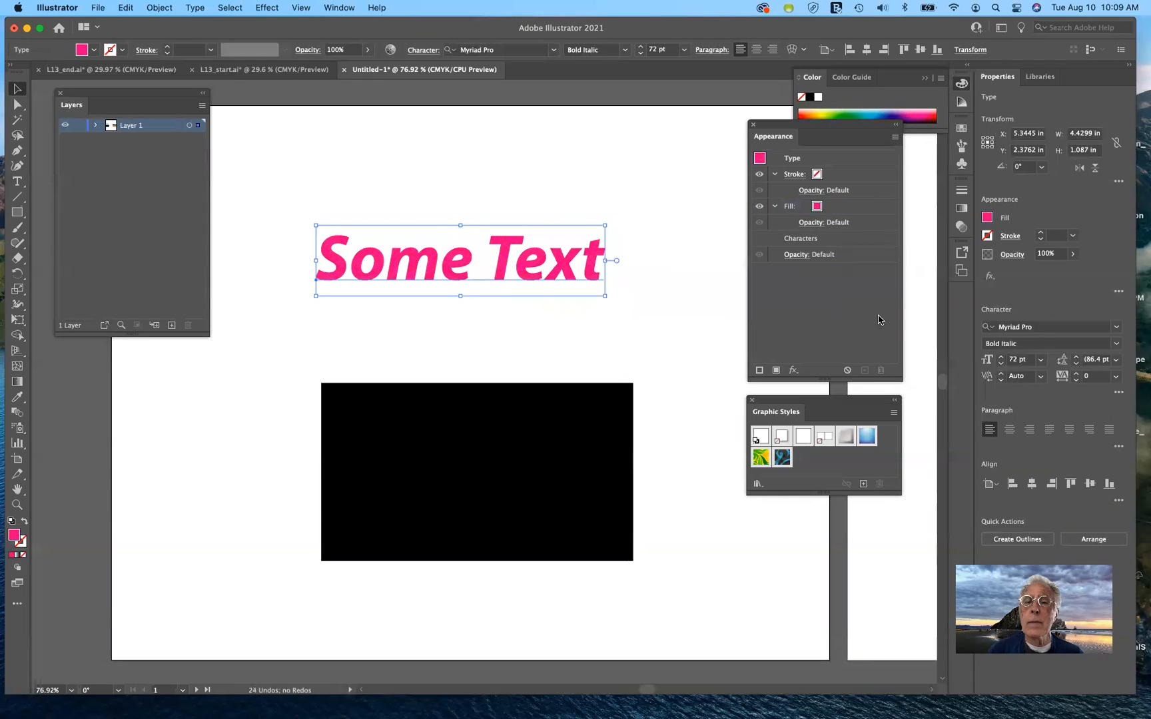
# Replace Some Text's pink fill with a blue-to-near-black linear gradient and adjust it across the letters
pyautogui.click(832, 208)
pyautogui.click(827, 209)
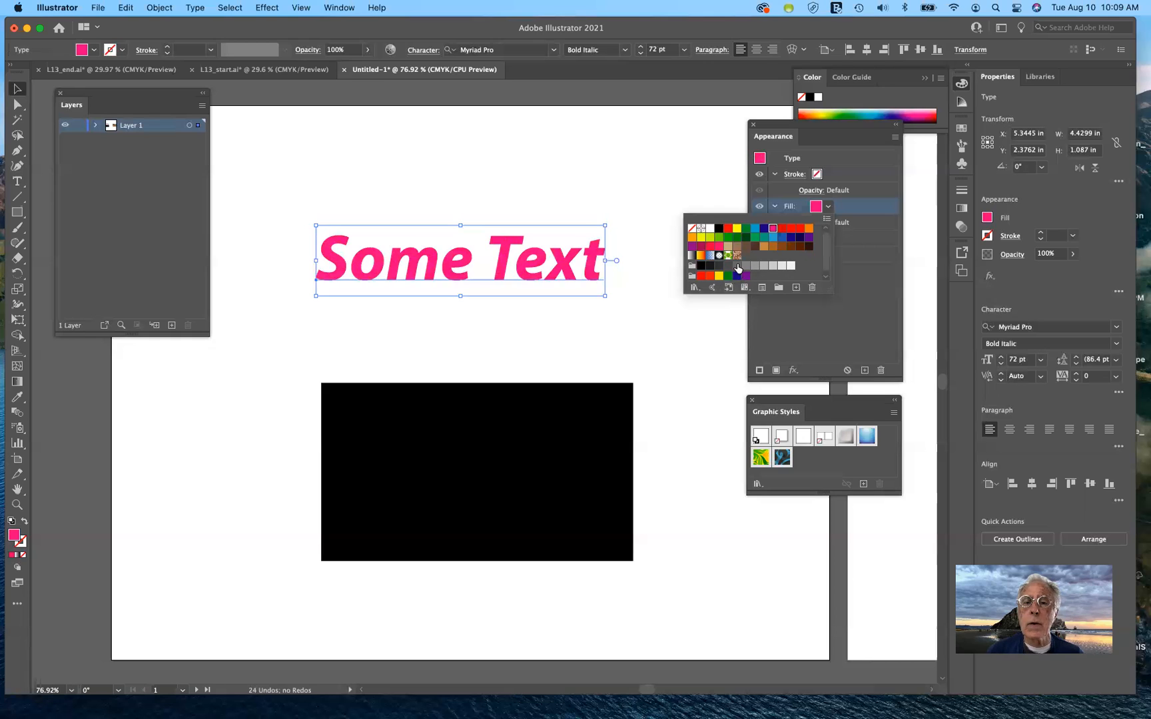
pyautogui.click(710, 256)
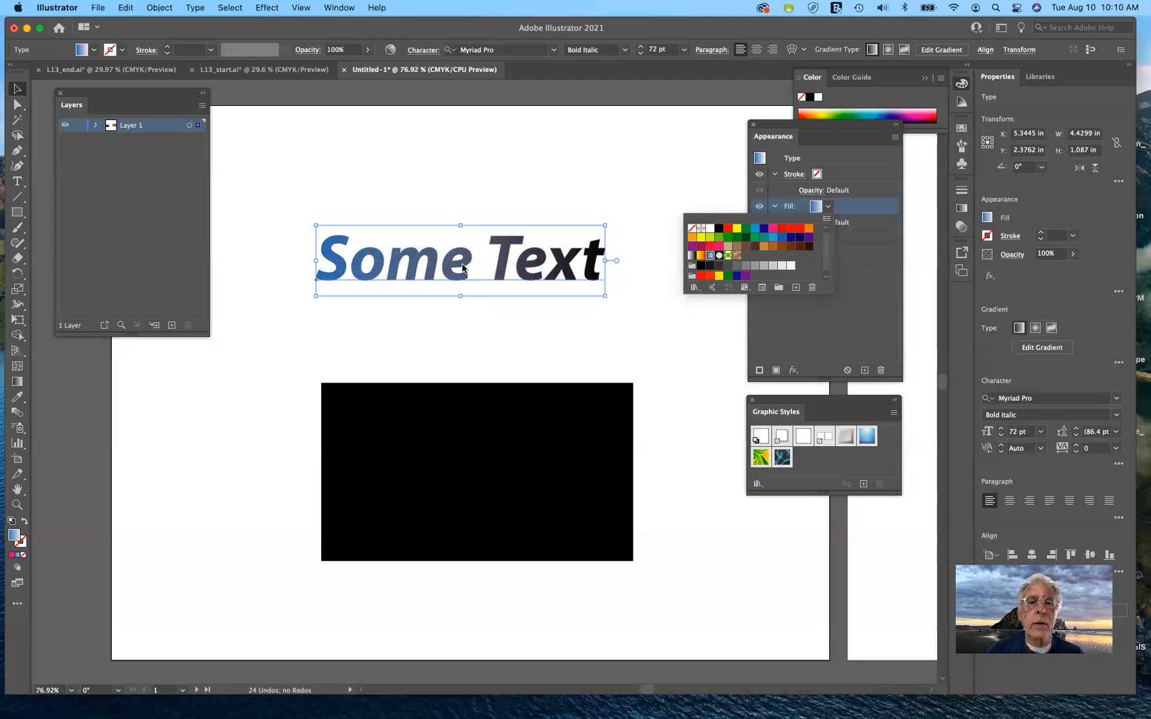
pyautogui.click(19, 383)
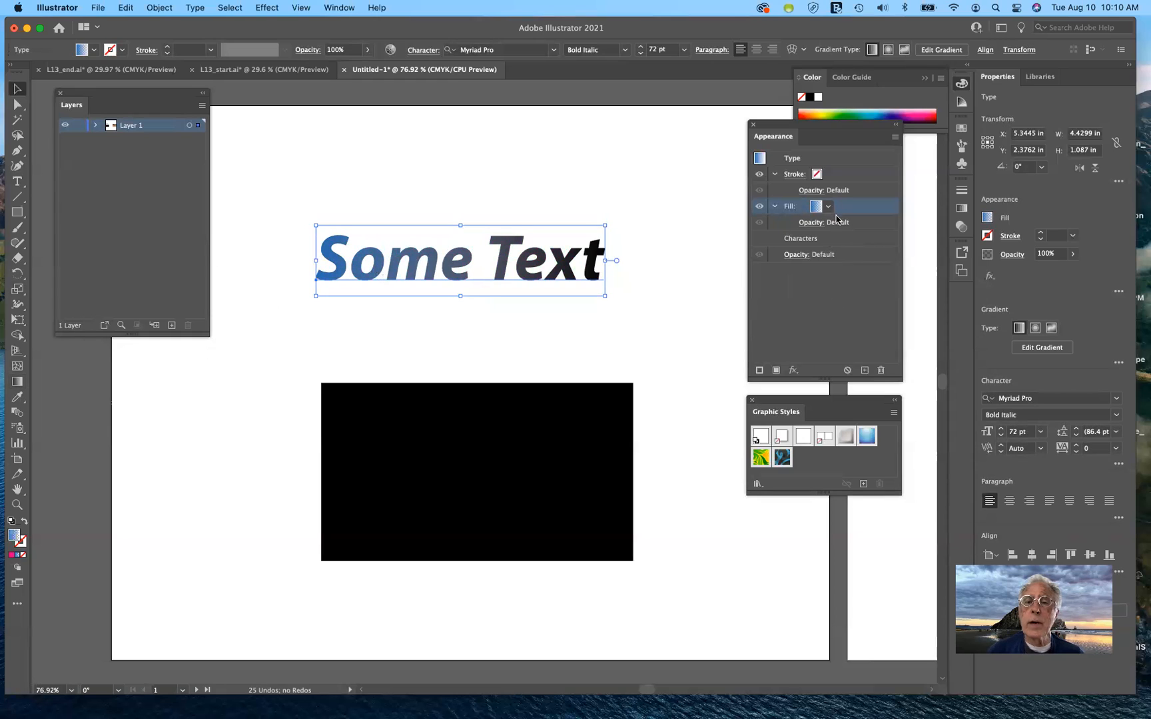
pyautogui.click(817, 208)
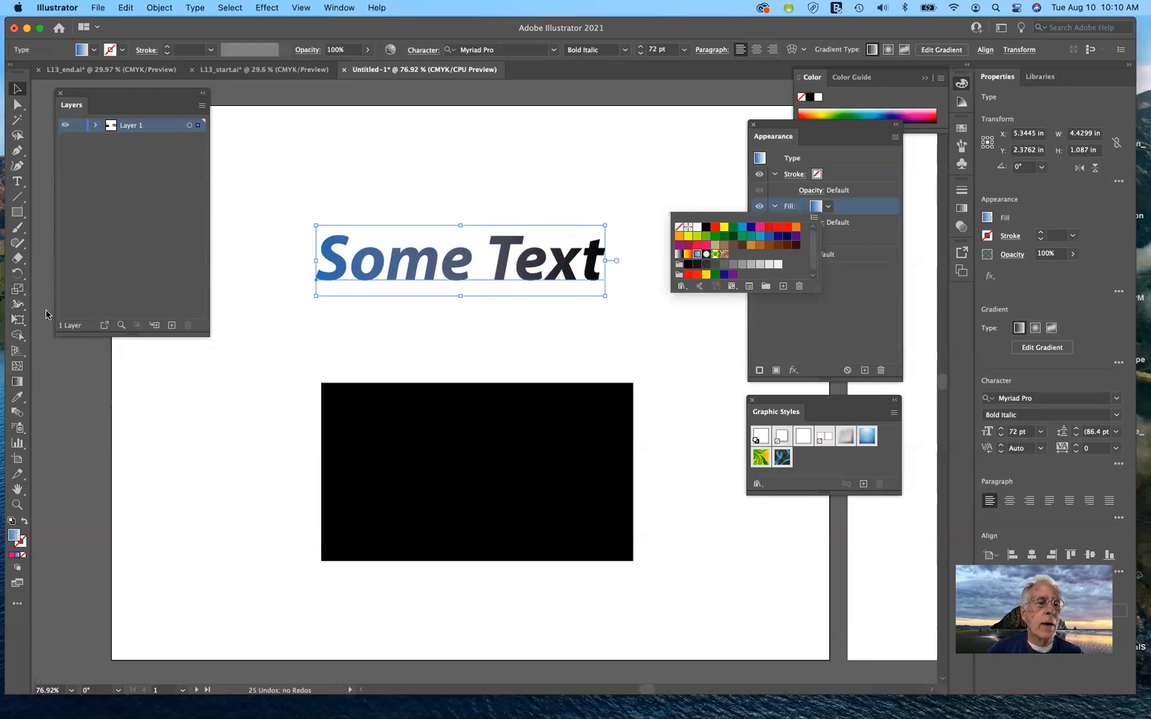
pyautogui.click(18, 382)
pyautogui.moveTo(337, 266); pyautogui.dragTo(365, 265)
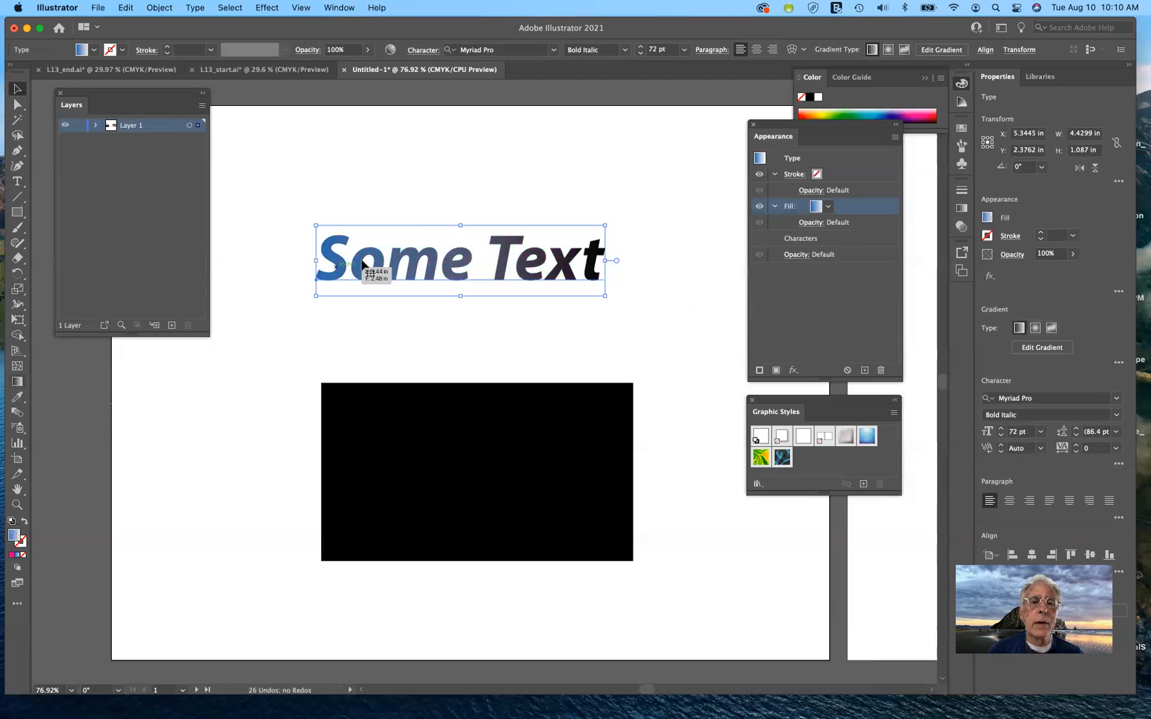
pyautogui.moveTo(465, 237); pyautogui.dragTo(467, 293)
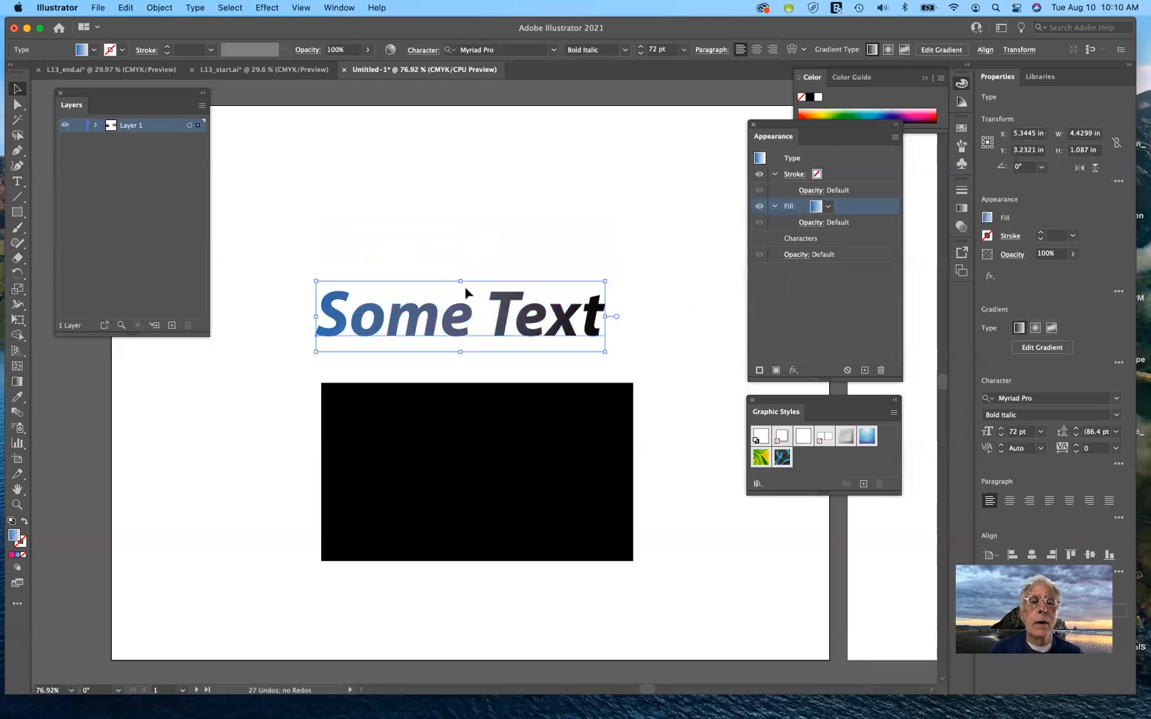
pyautogui.press('super+z')
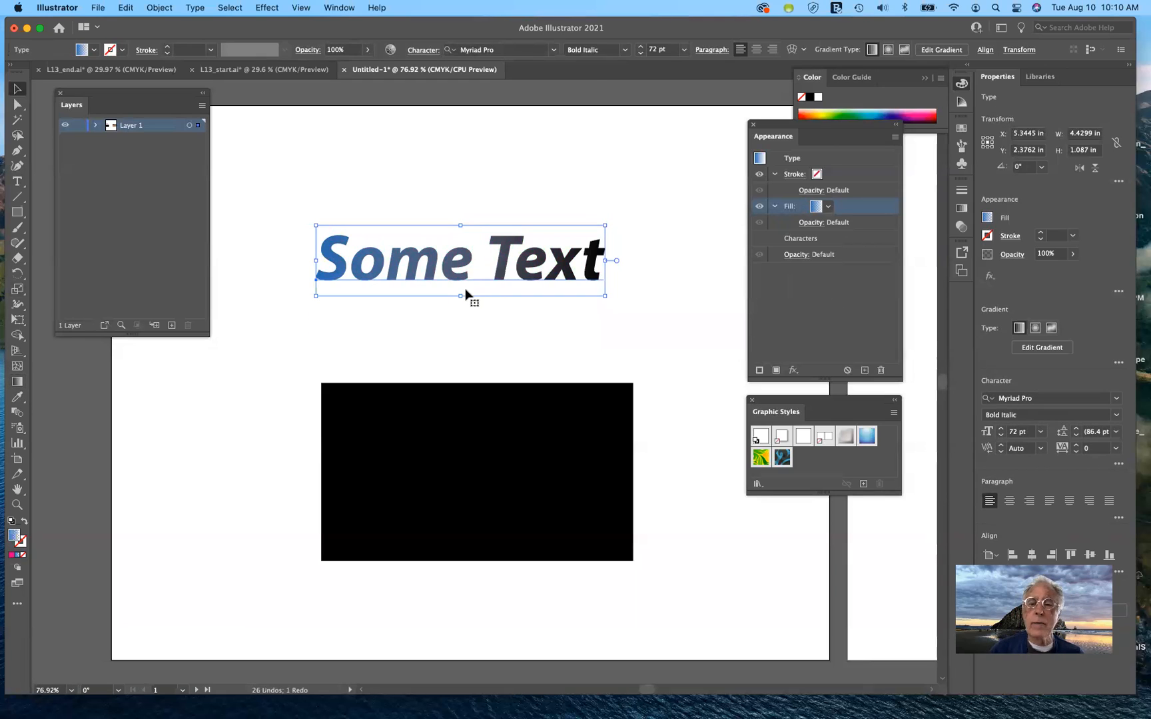
# Set the Some Text gradient angle to 90° so it shades vertically from blue to near-black
pyautogui.click(1034, 349)
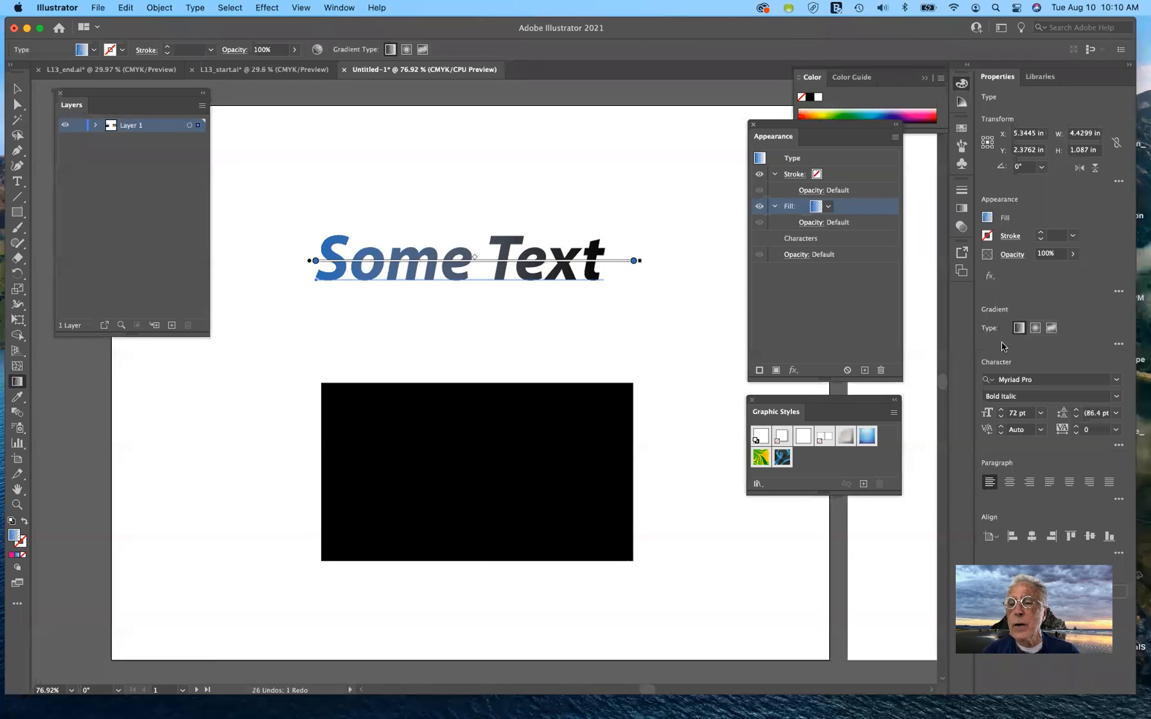
pyautogui.click(1119, 346)
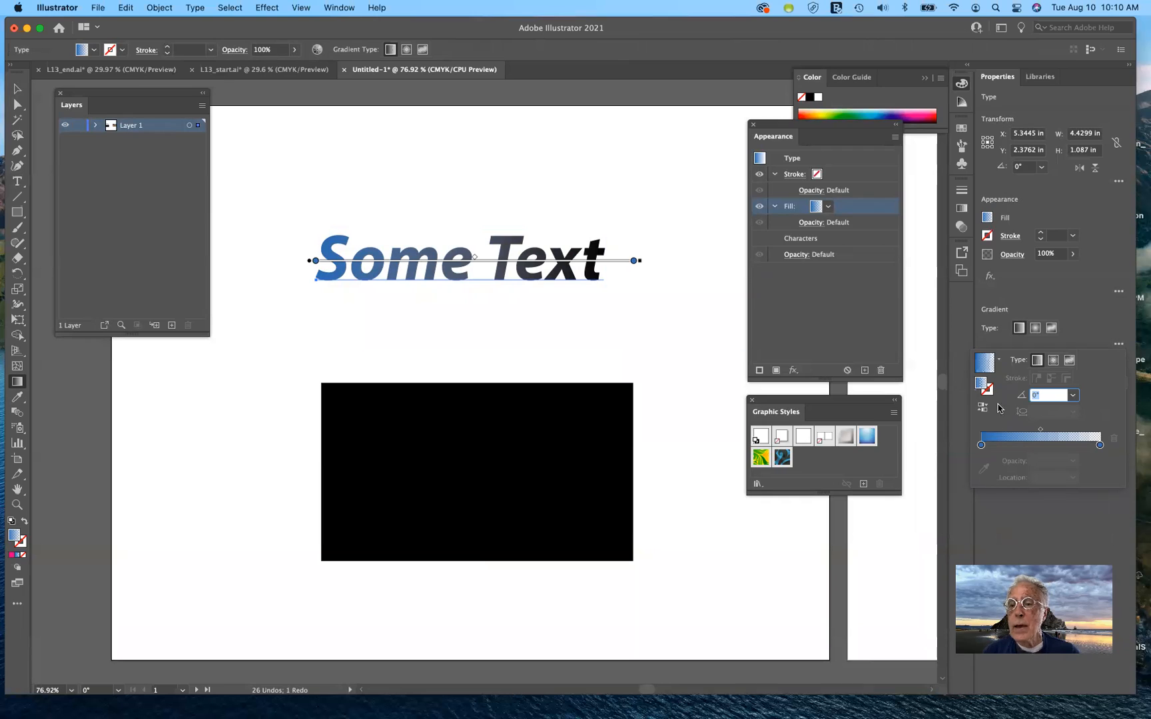
pyautogui.click(16, 386)
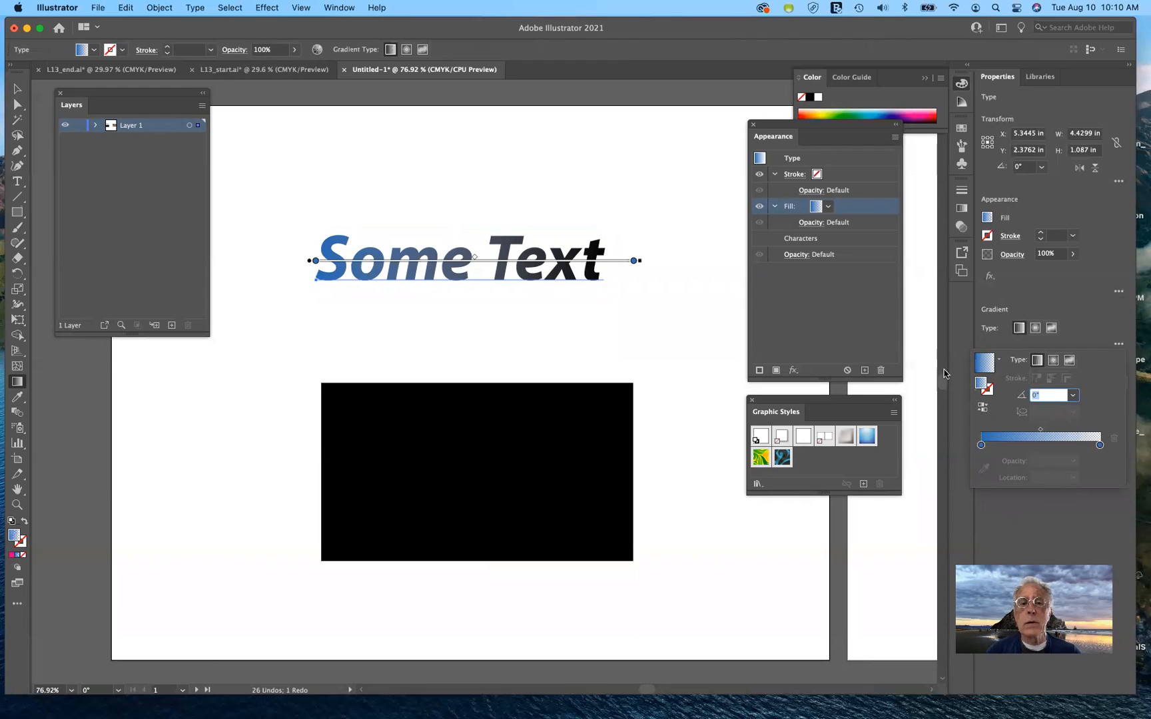
pyautogui.click(1073, 397)
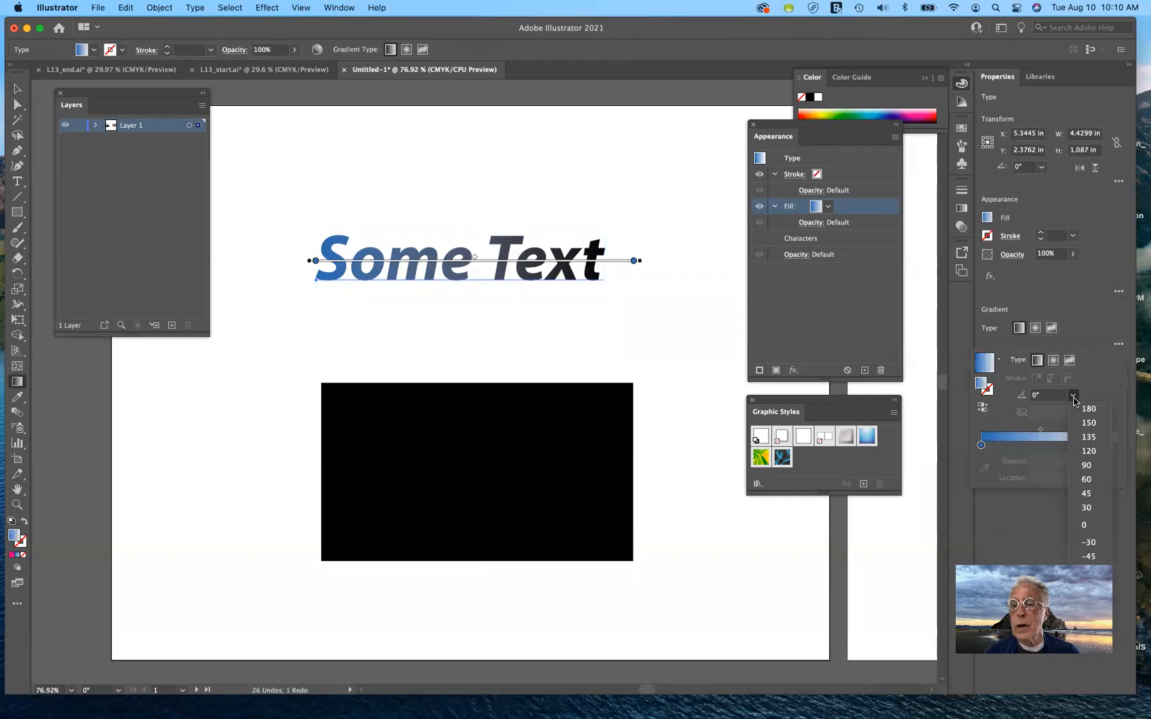
pyautogui.click(1087, 467)
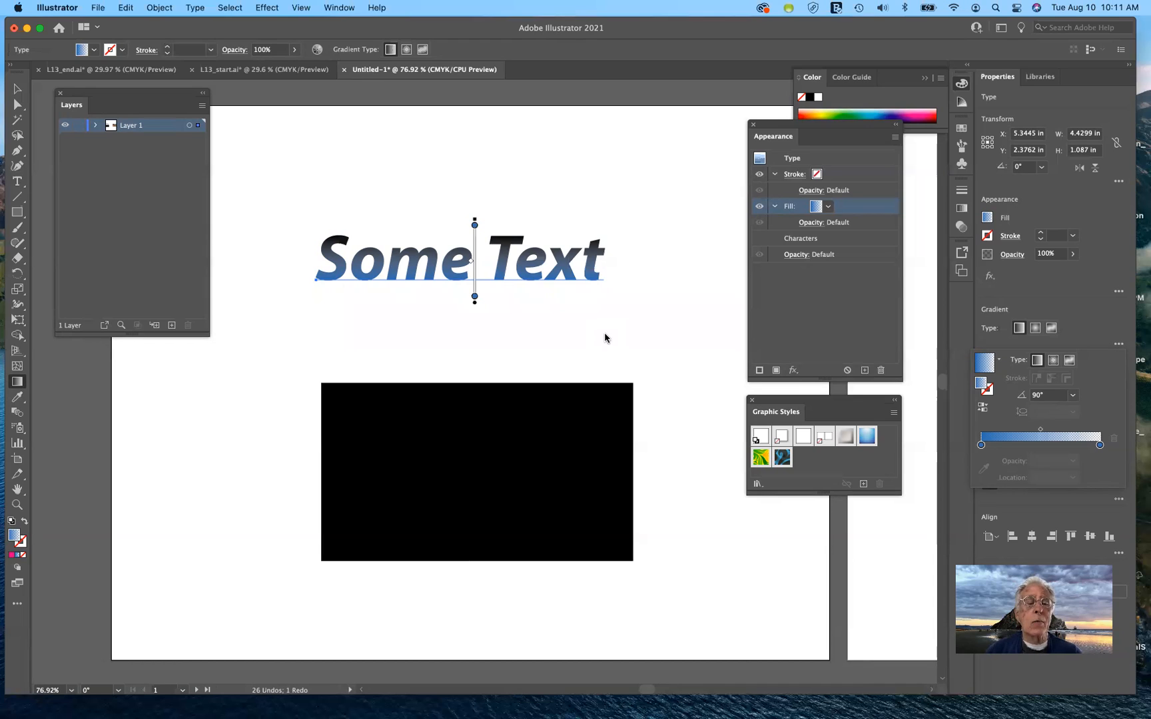
pyautogui.click(20, 182)
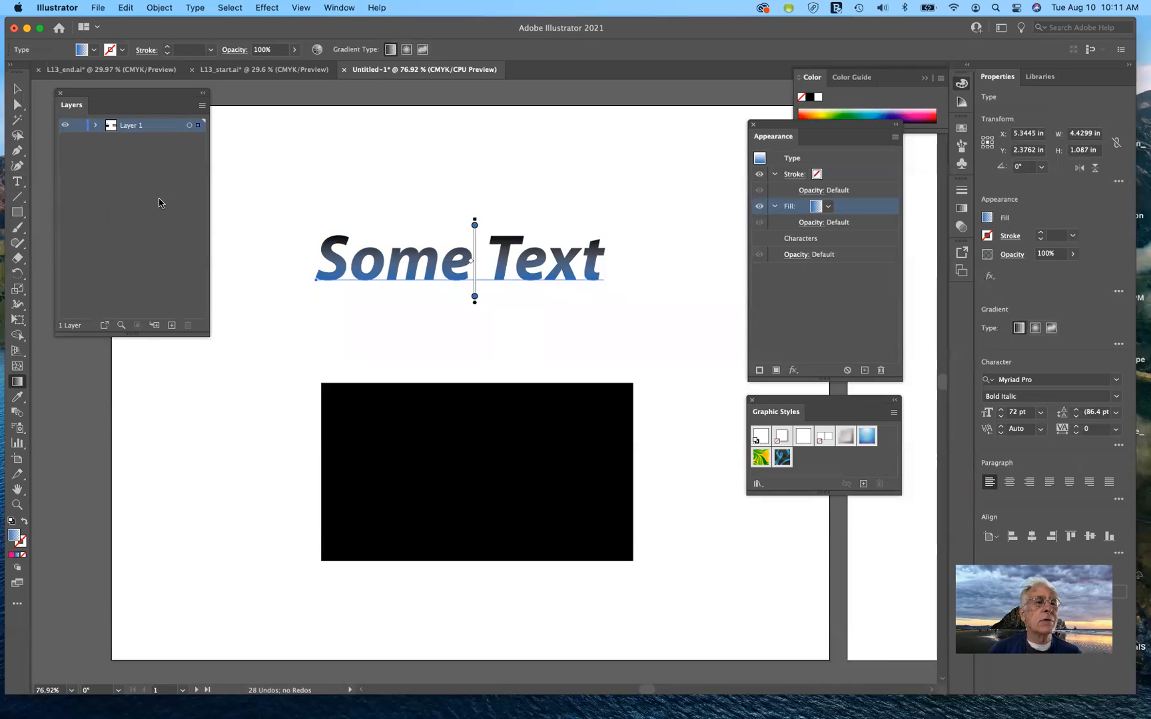
# Replace the words 'Some Text' with the person's full name, keeping the gradient fill
pyautogui.click(17, 181)
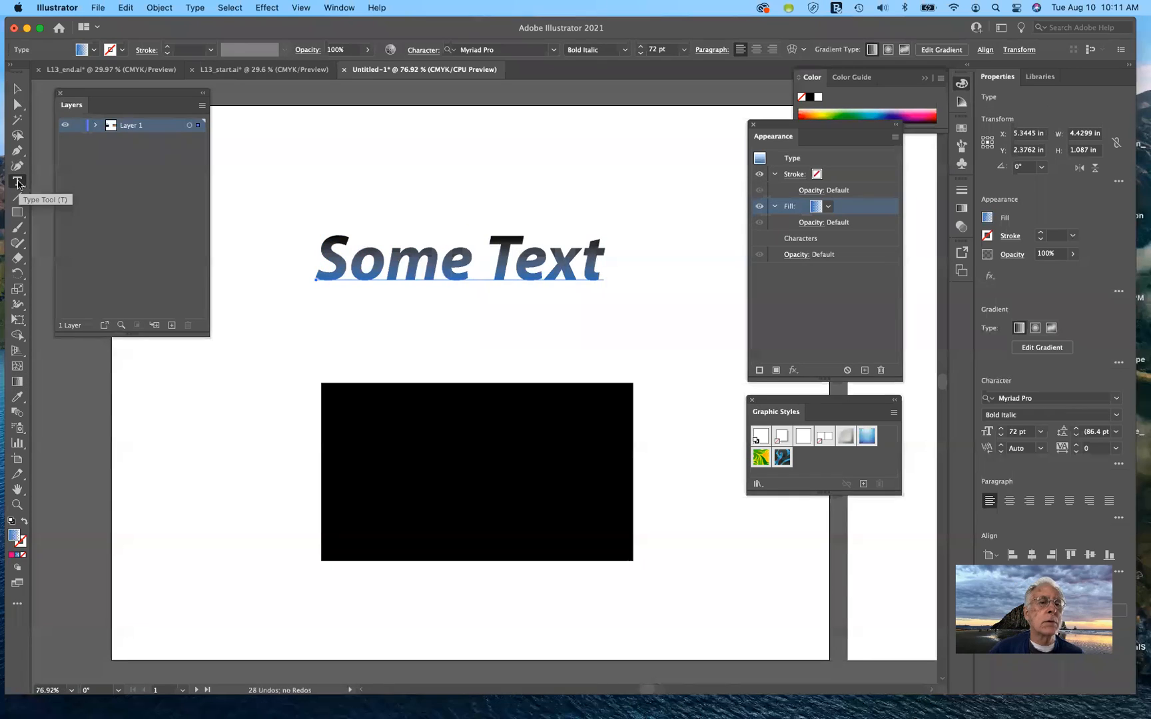
pyautogui.moveTo(320, 261); pyautogui.dragTo(608, 283)
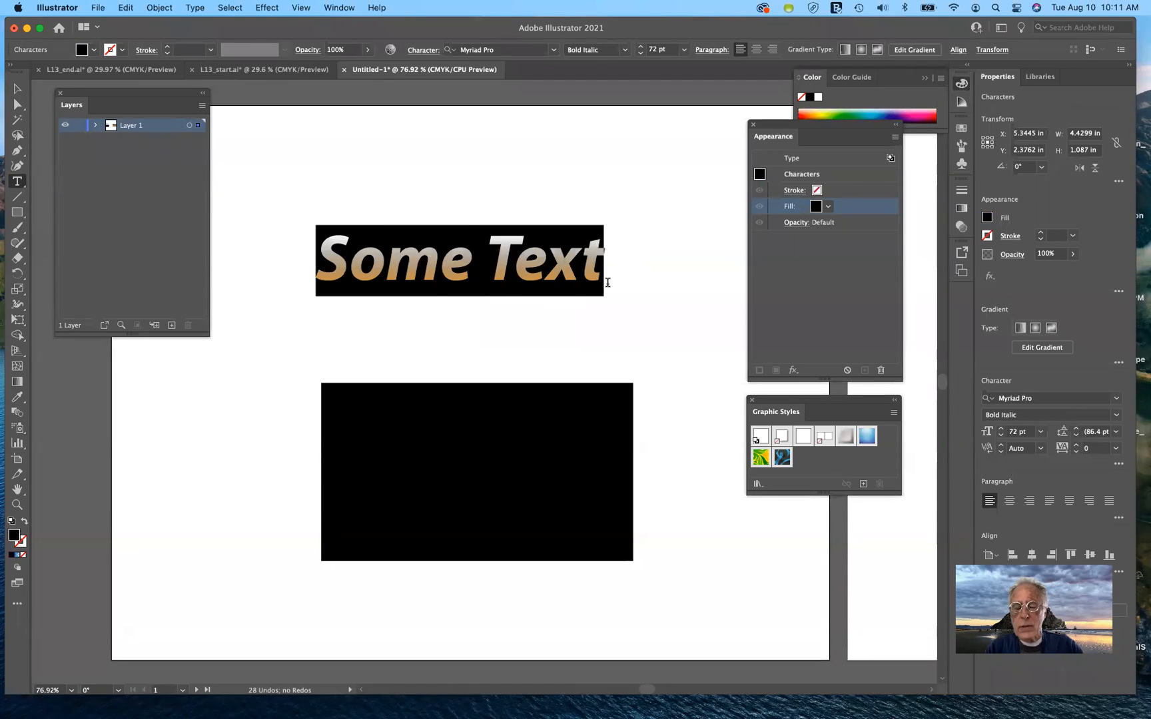
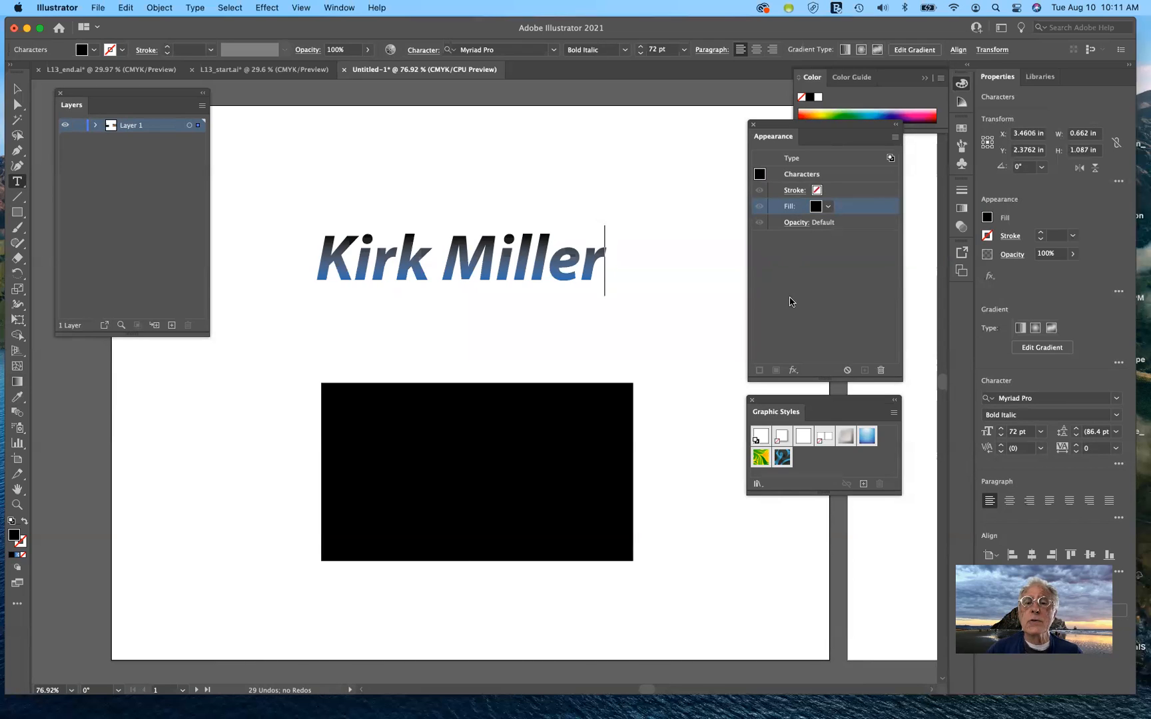
pyautogui.click(14, 90)
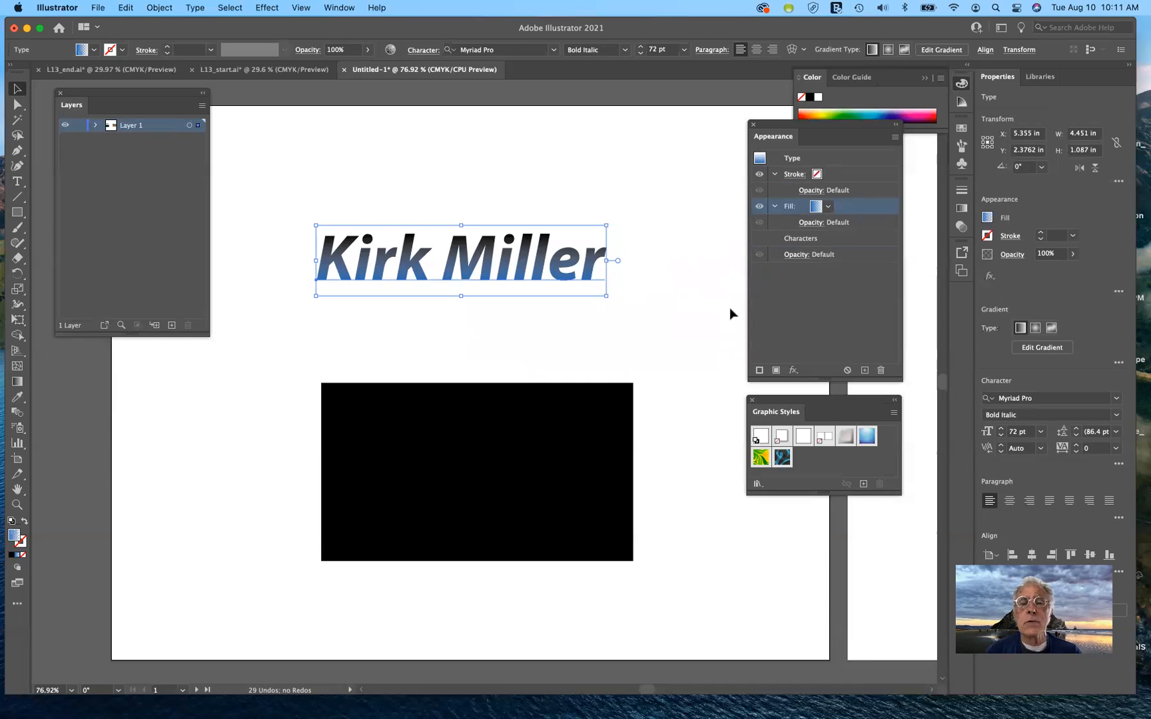
# Give the name text a 1 pt CMYK Magenta stroke, then select the black rectangle
pyautogui.click(816, 175)
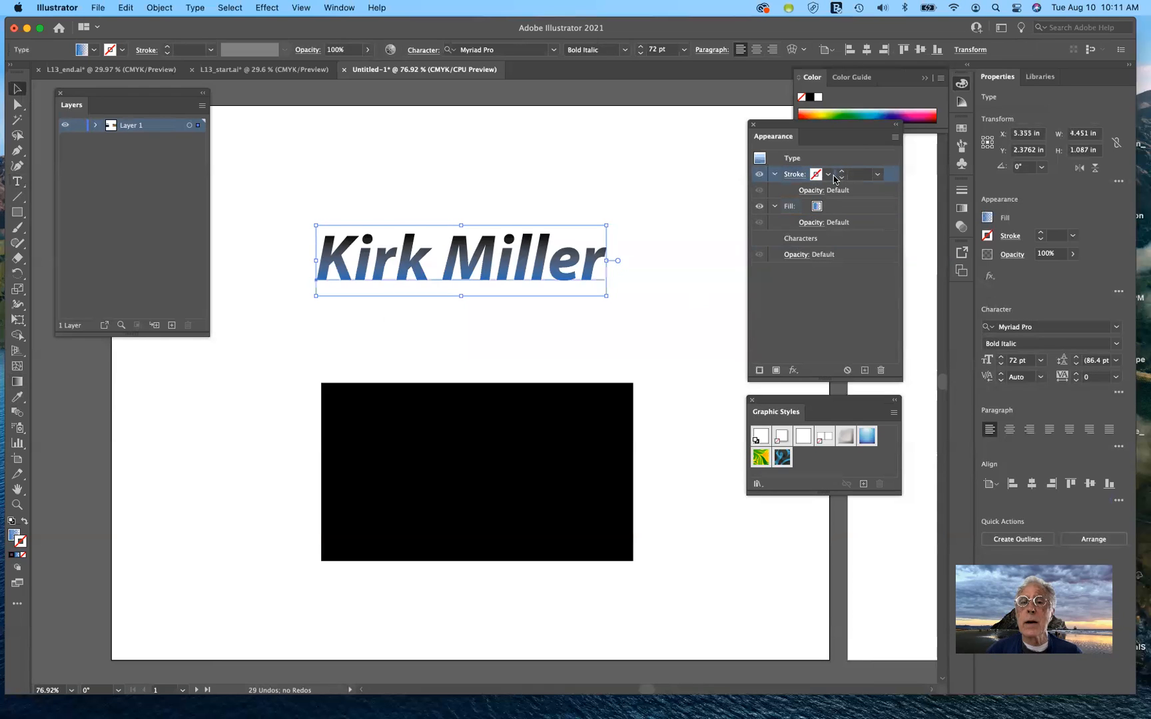
pyautogui.click(829, 175)
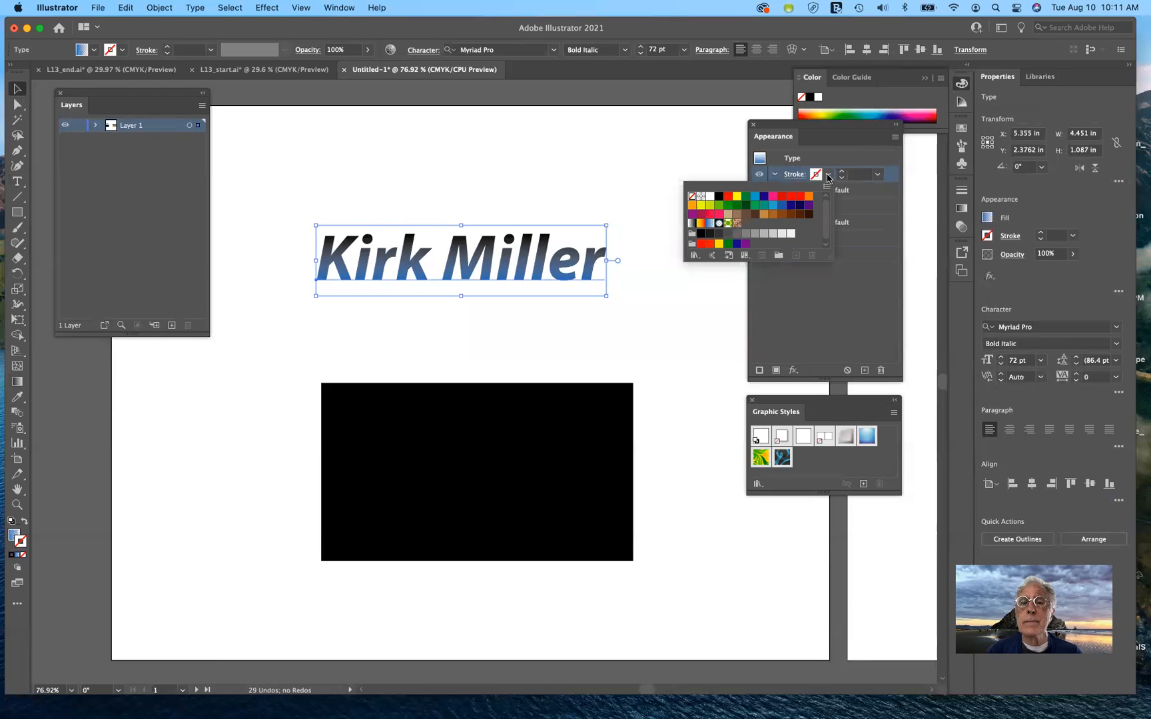
pyautogui.click(772, 197)
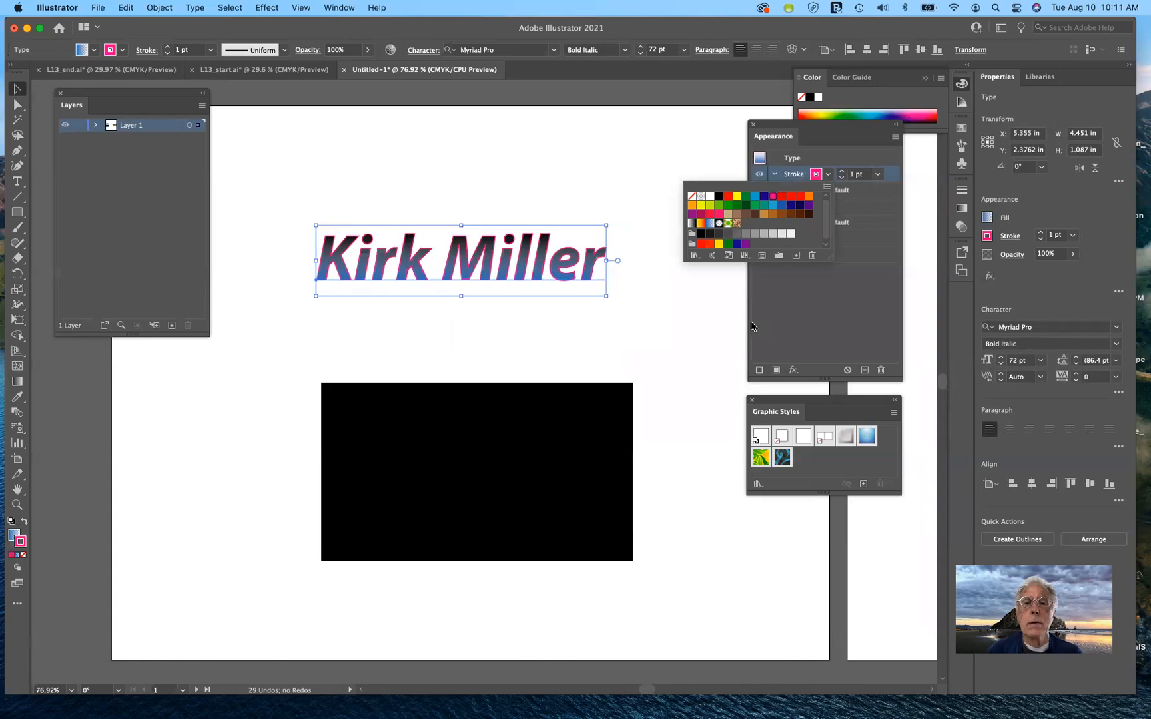
pyautogui.click(775, 329)
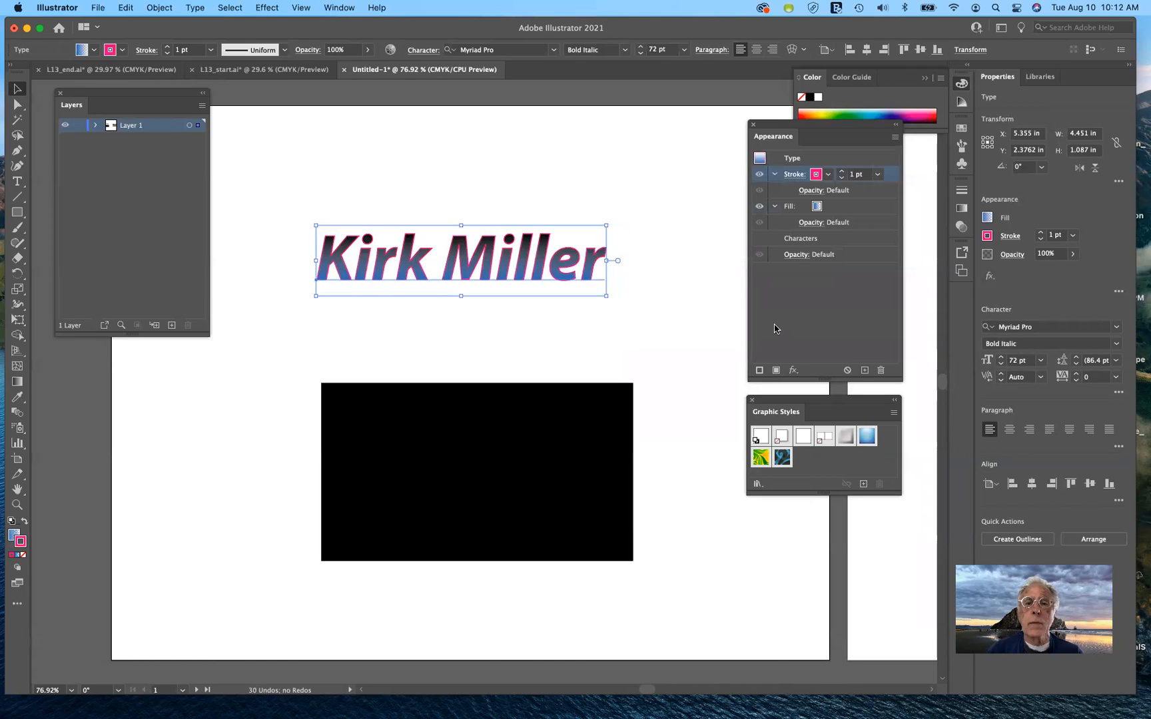
pyautogui.click(18, 182)
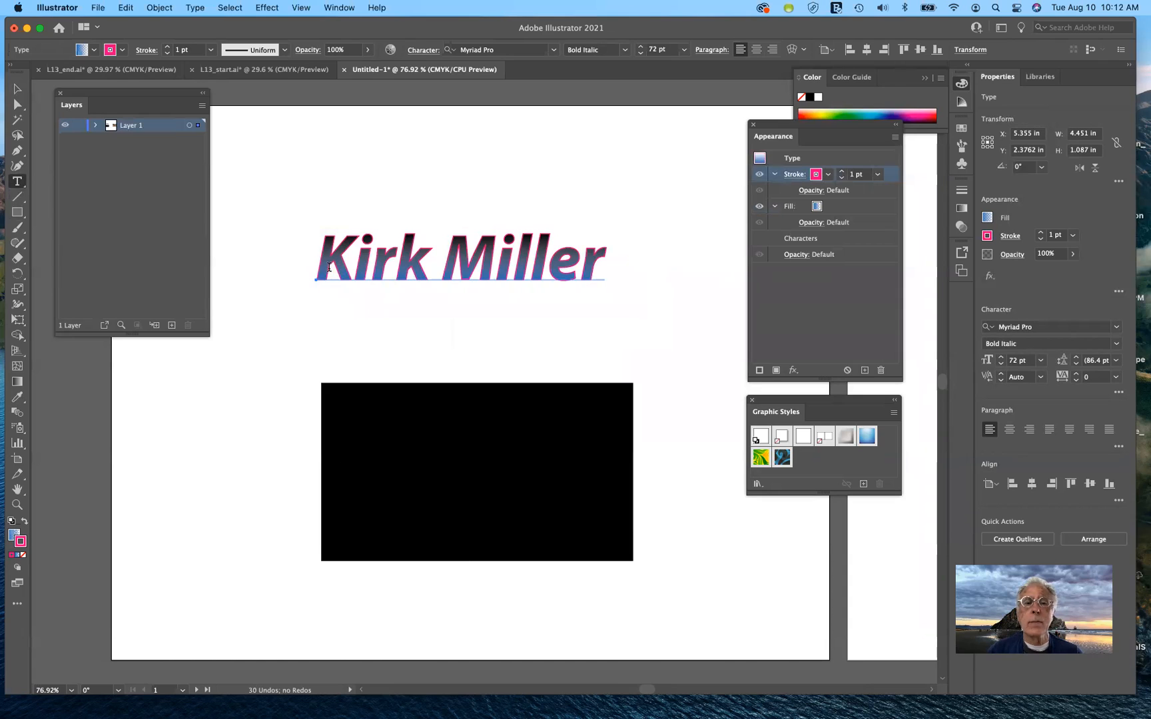
pyautogui.moveTo(327, 263); pyautogui.dragTo(689, 293)
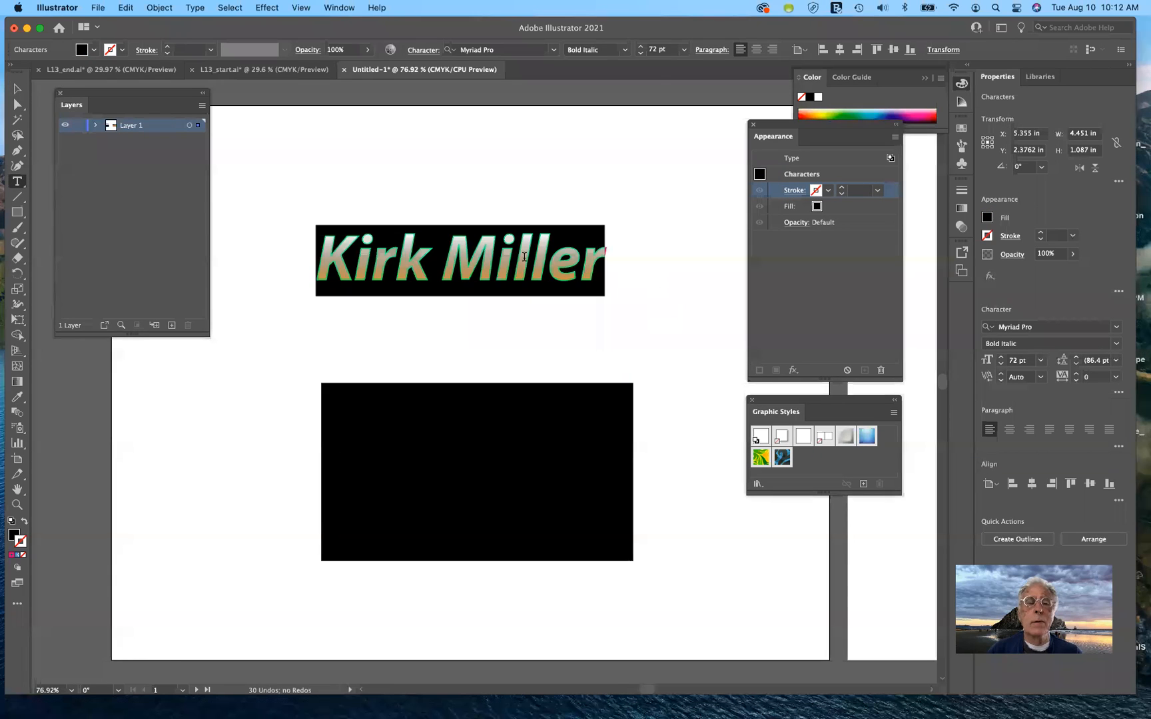
pyautogui.click(18, 89)
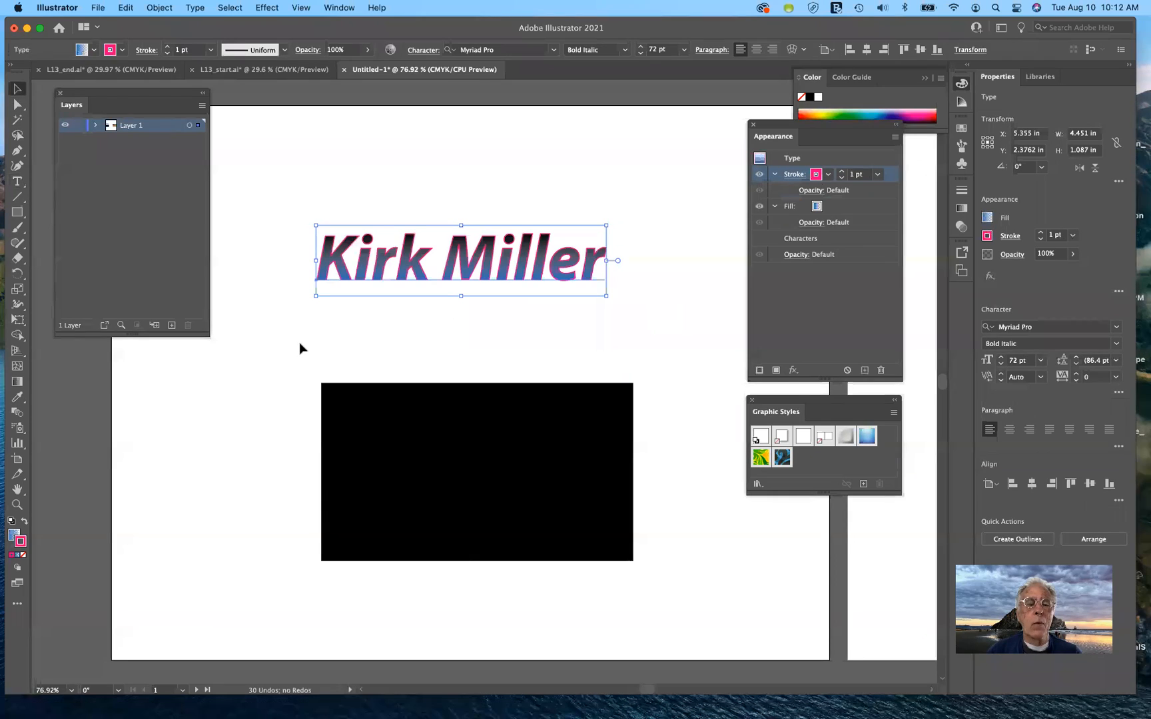
pyautogui.click(440, 484)
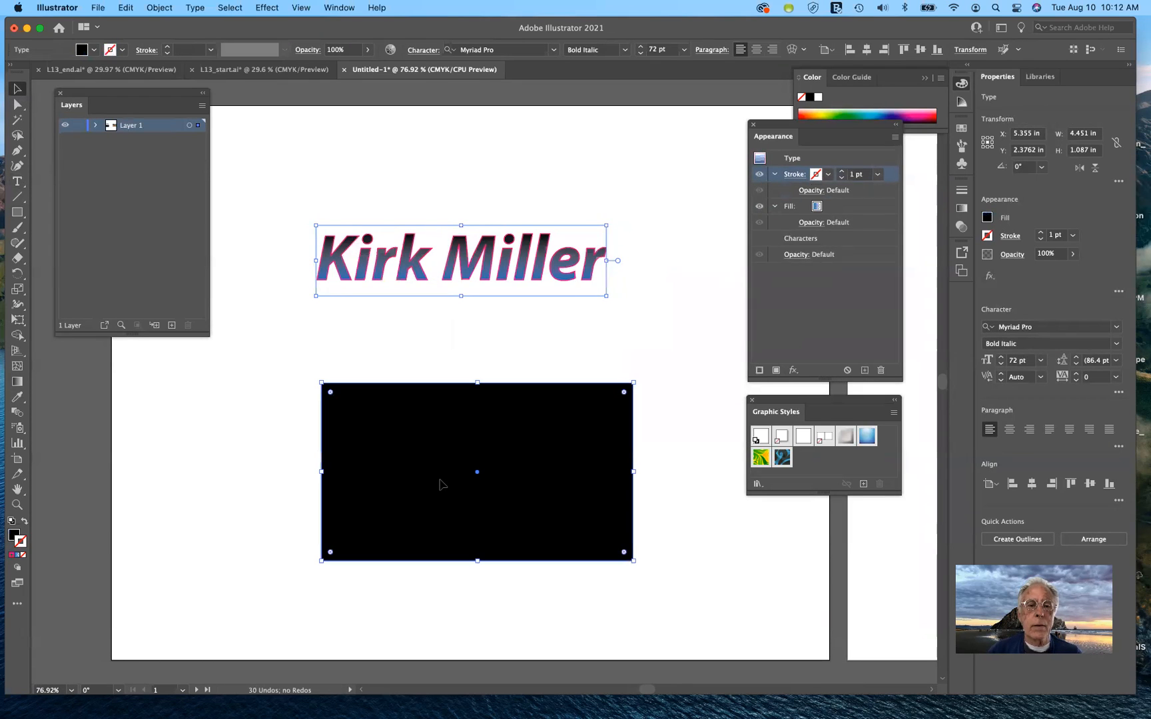
# Move the black rectangle up and left and duplicate its black fill
pyautogui.moveTo(439, 485); pyautogui.dragTo(423, 445)
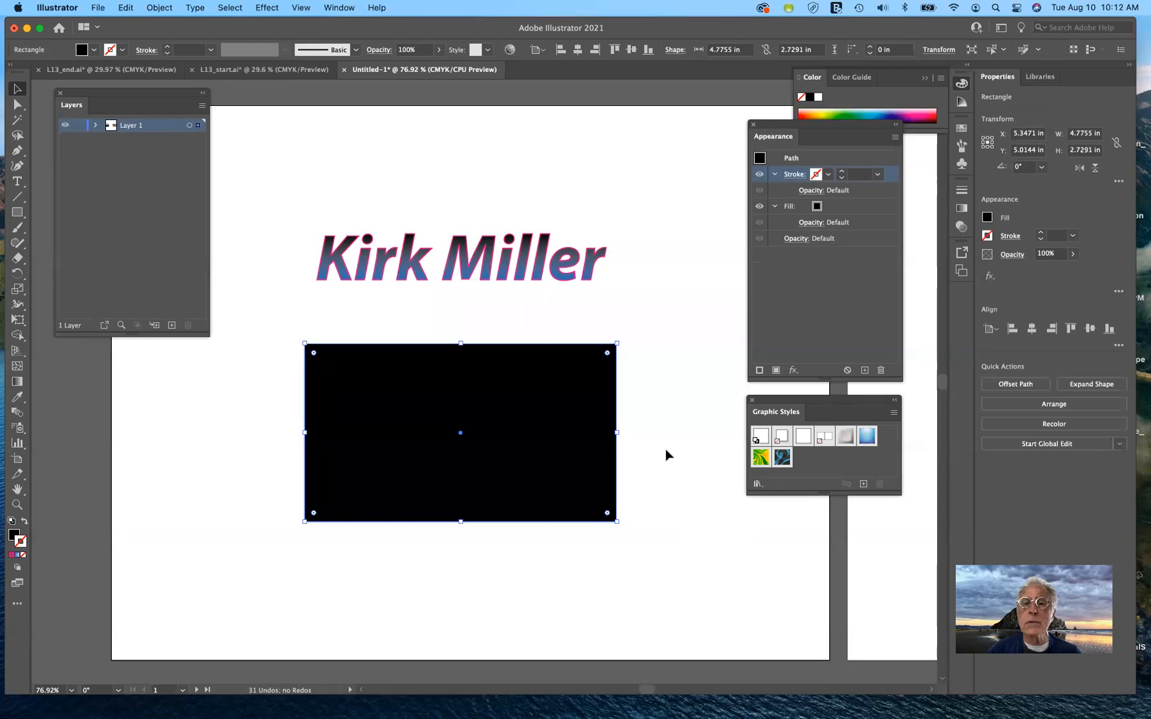
pyautogui.click(871, 208)
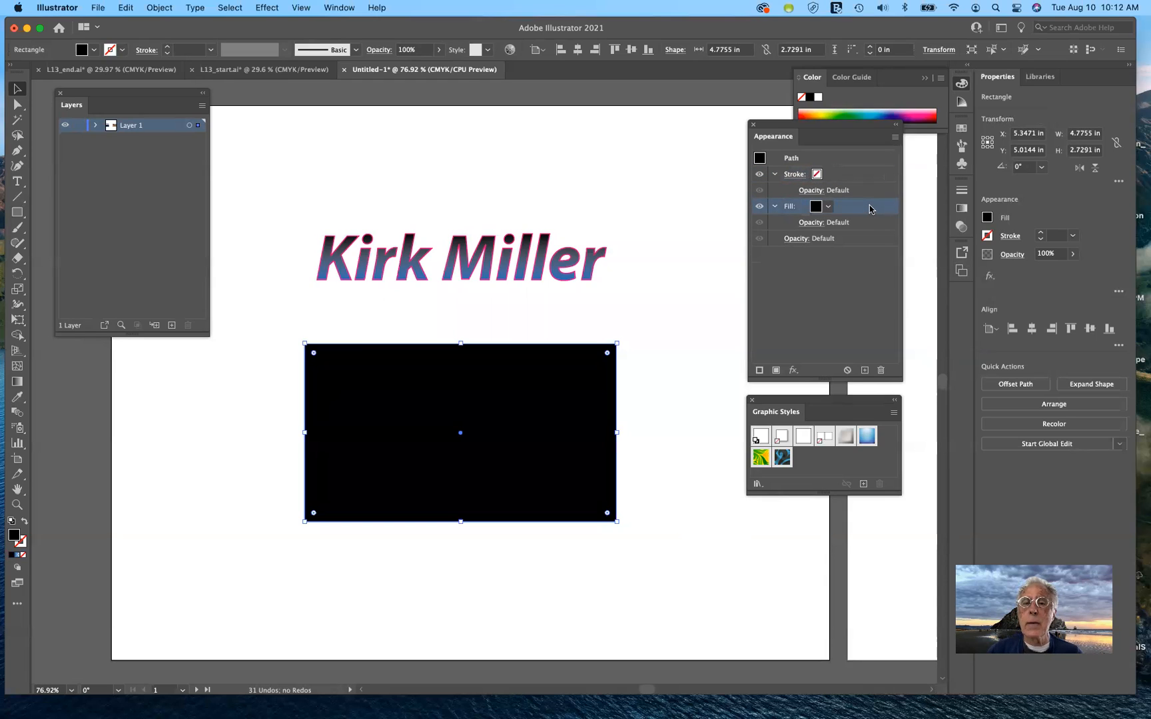
pyautogui.moveTo(869, 209); pyautogui.dragTo(865, 370)
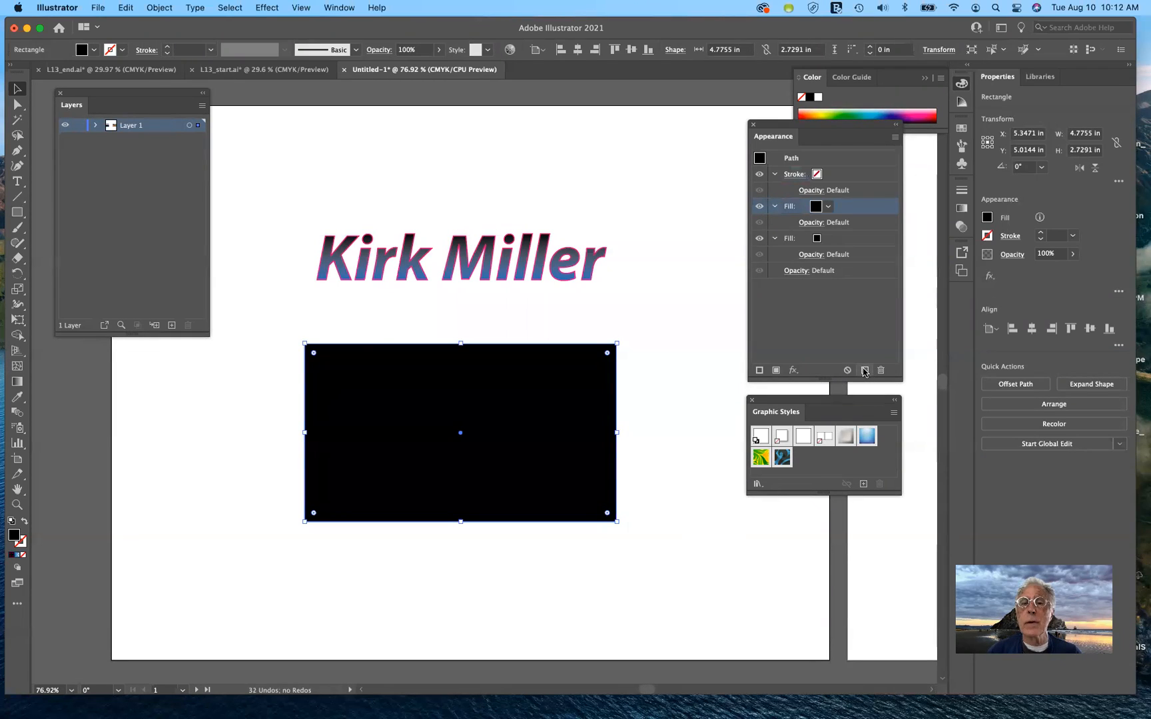
# Change the rectangle's lower Fill to the pink/magenta swatch beneath the black fill
pyautogui.click(817, 239)
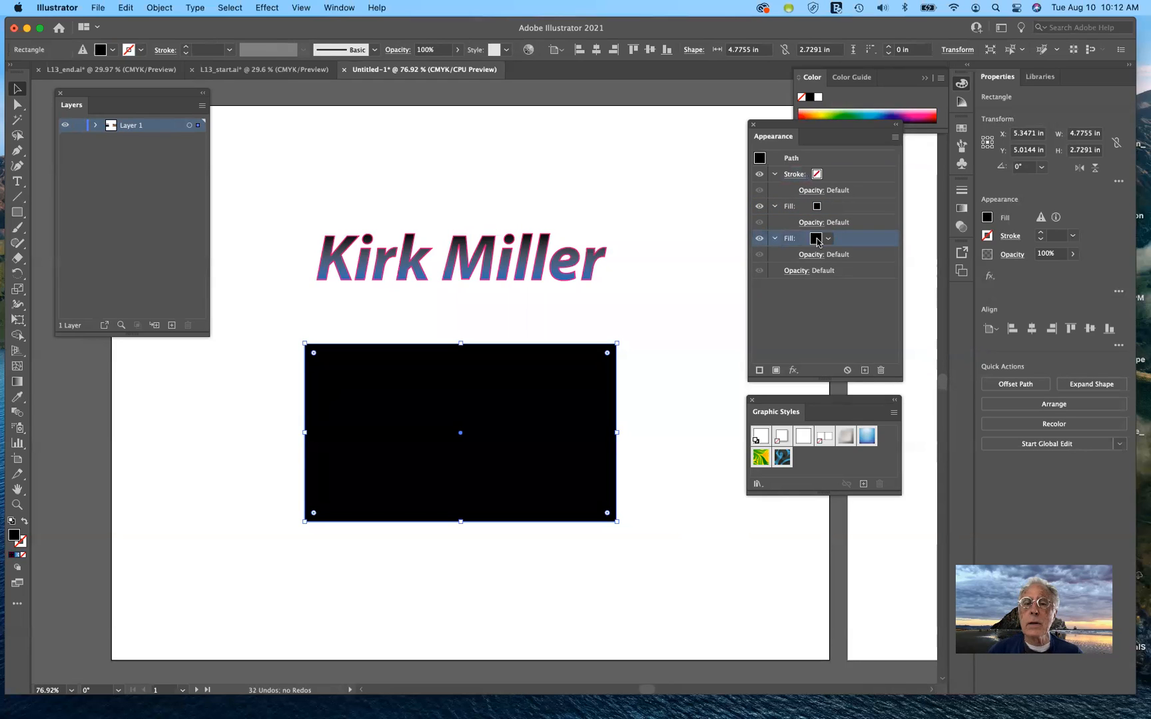
pyautogui.click(828, 239)
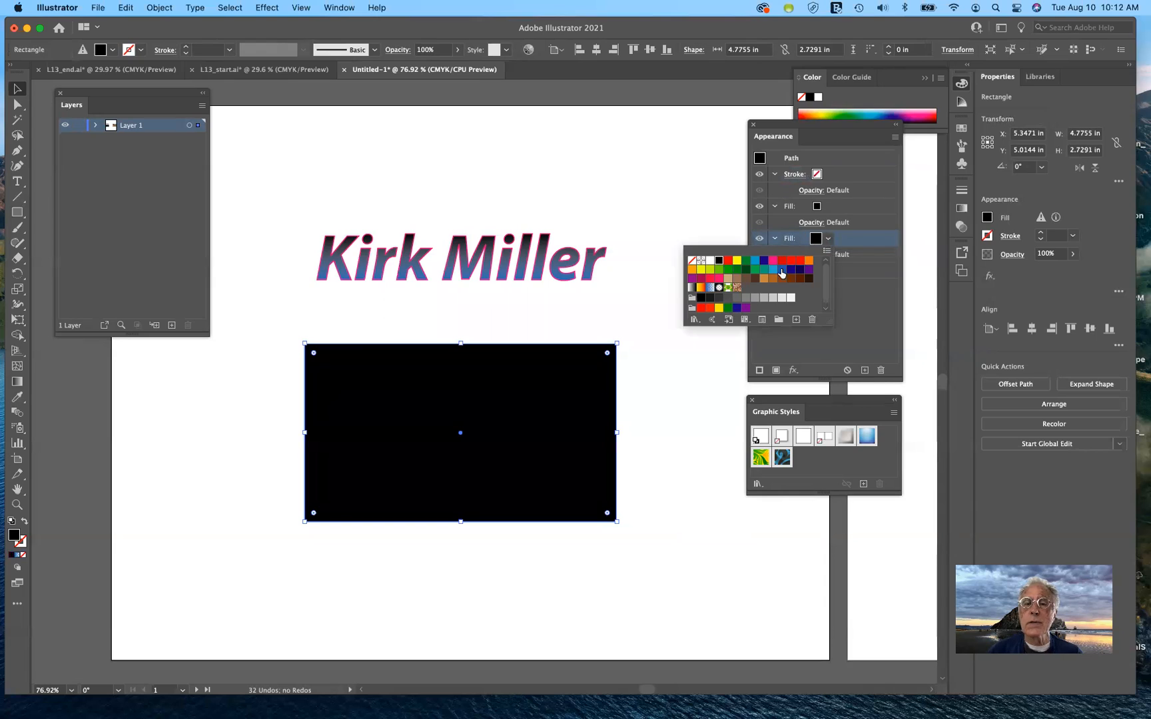
pyautogui.click(772, 261)
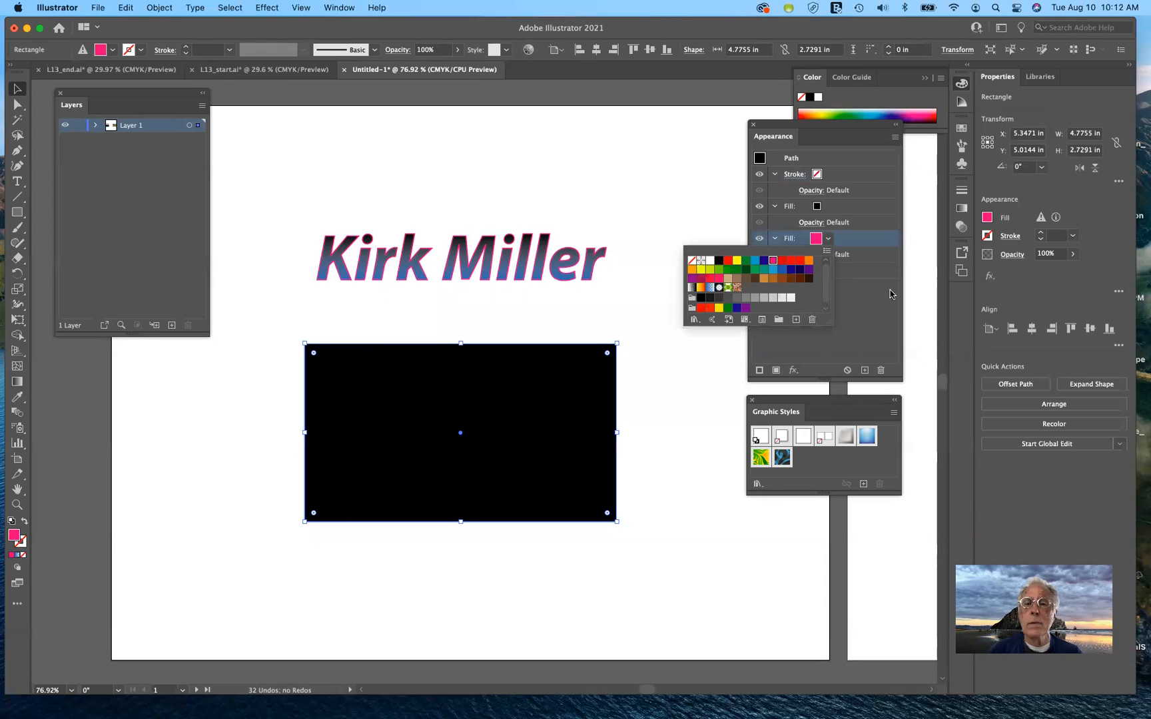
pyautogui.click(876, 324)
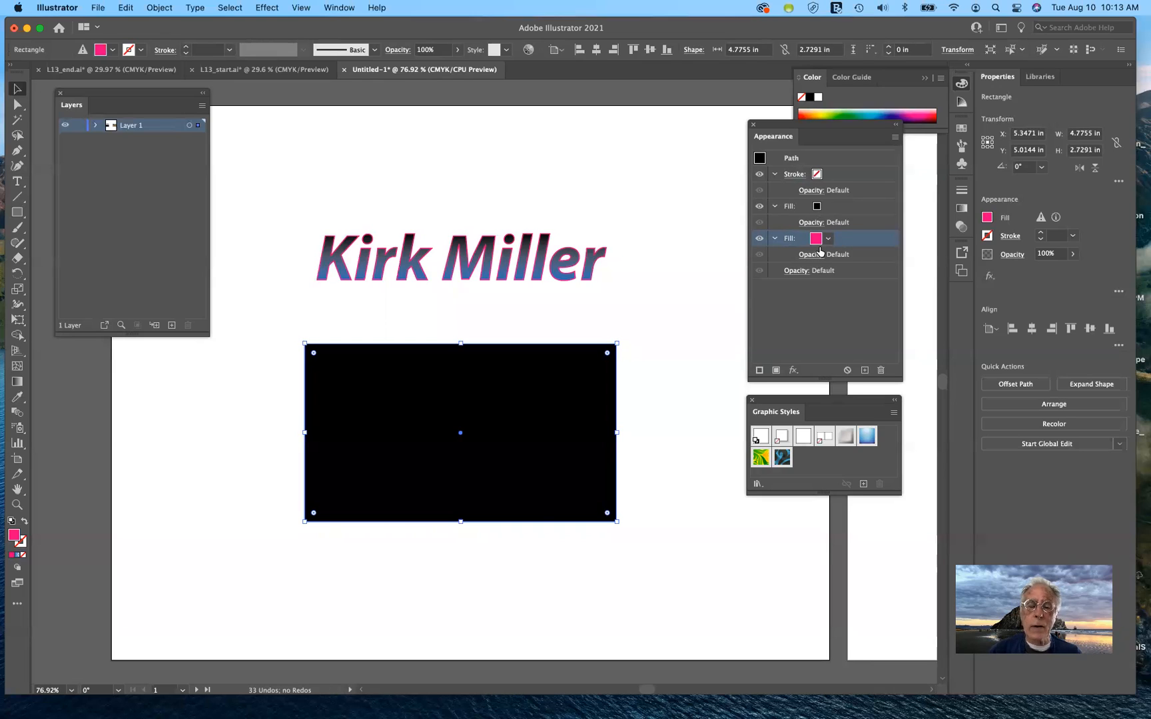
# Set the rectangle's black fill opacity back to 100% in the Appearance panel
pyautogui.click(818, 208)
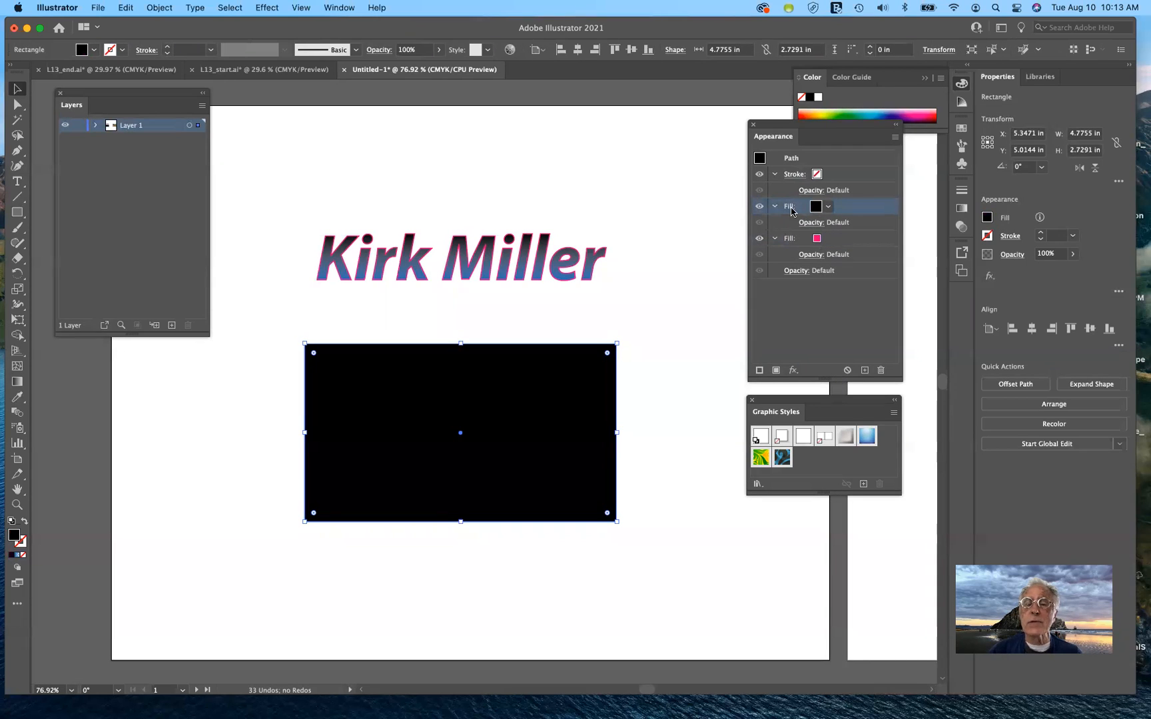
pyautogui.click(810, 222)
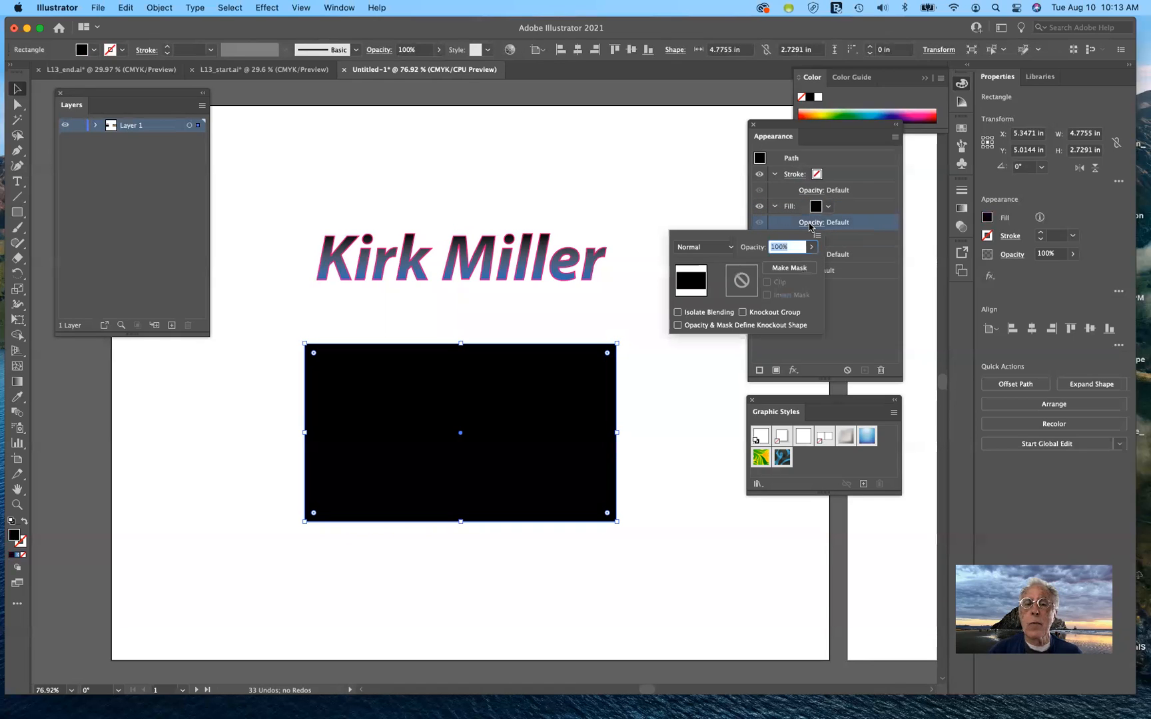
pyautogui.click(811, 246)
pyautogui.moveTo(810, 263); pyautogui.dragTo(785, 263)
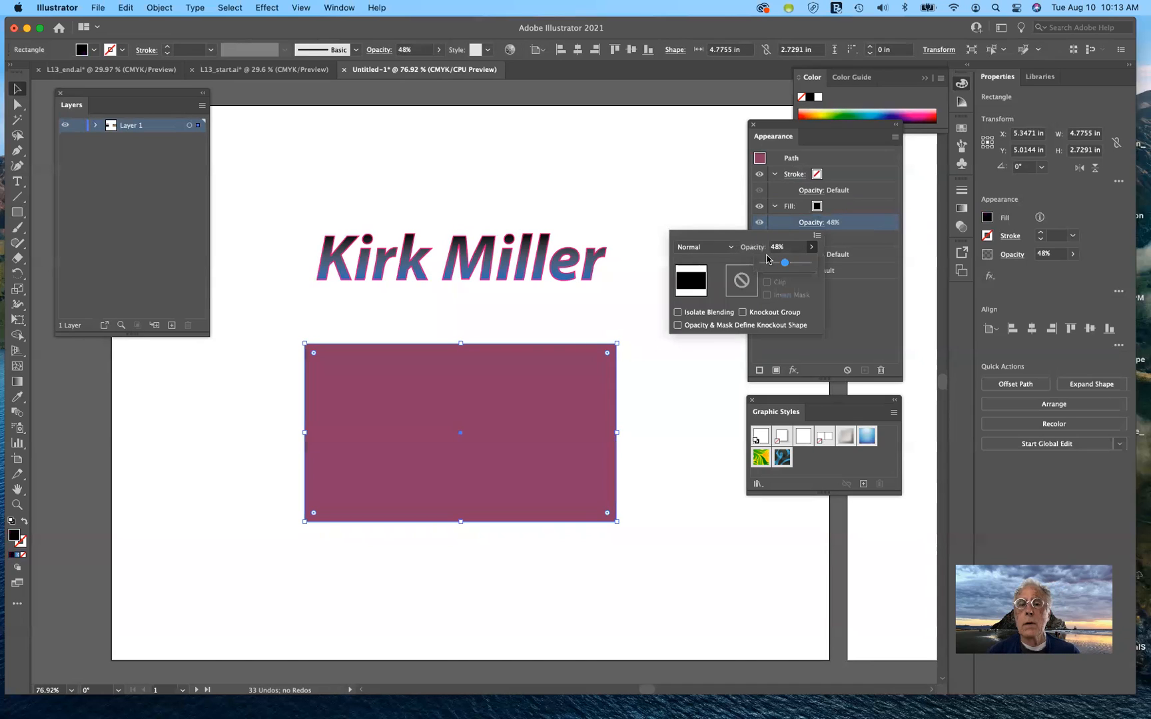
pyautogui.moveTo(782, 264); pyautogui.dragTo(899, 352)
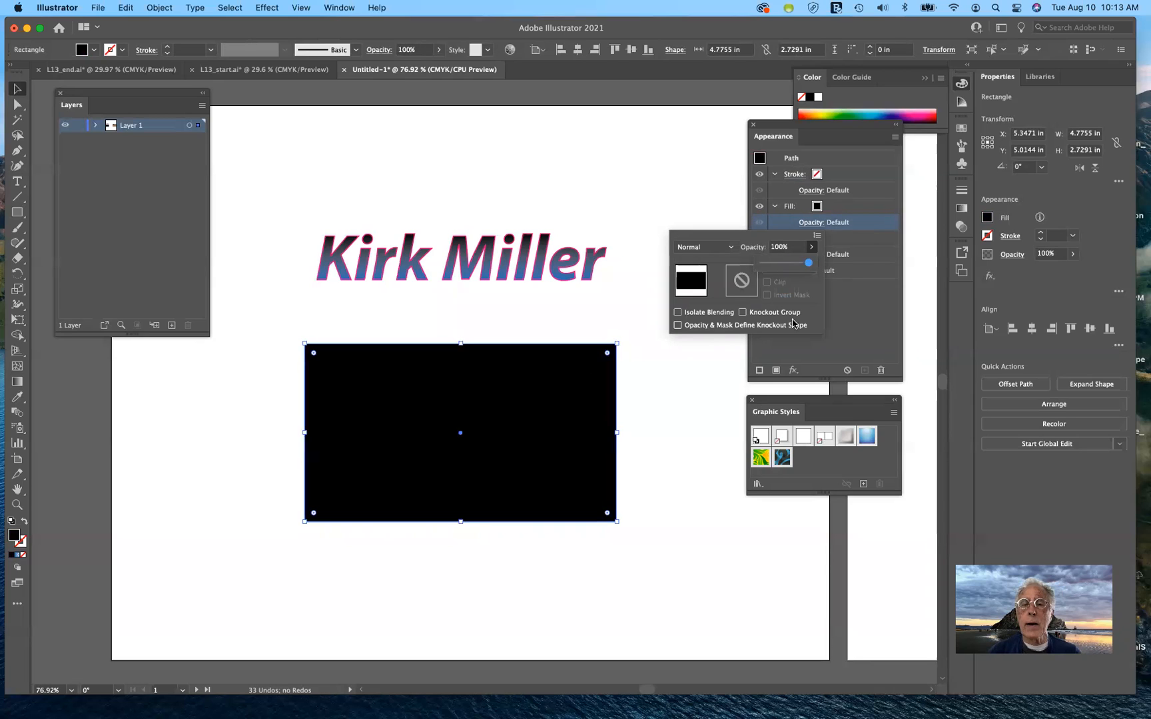
pyautogui.click(861, 313)
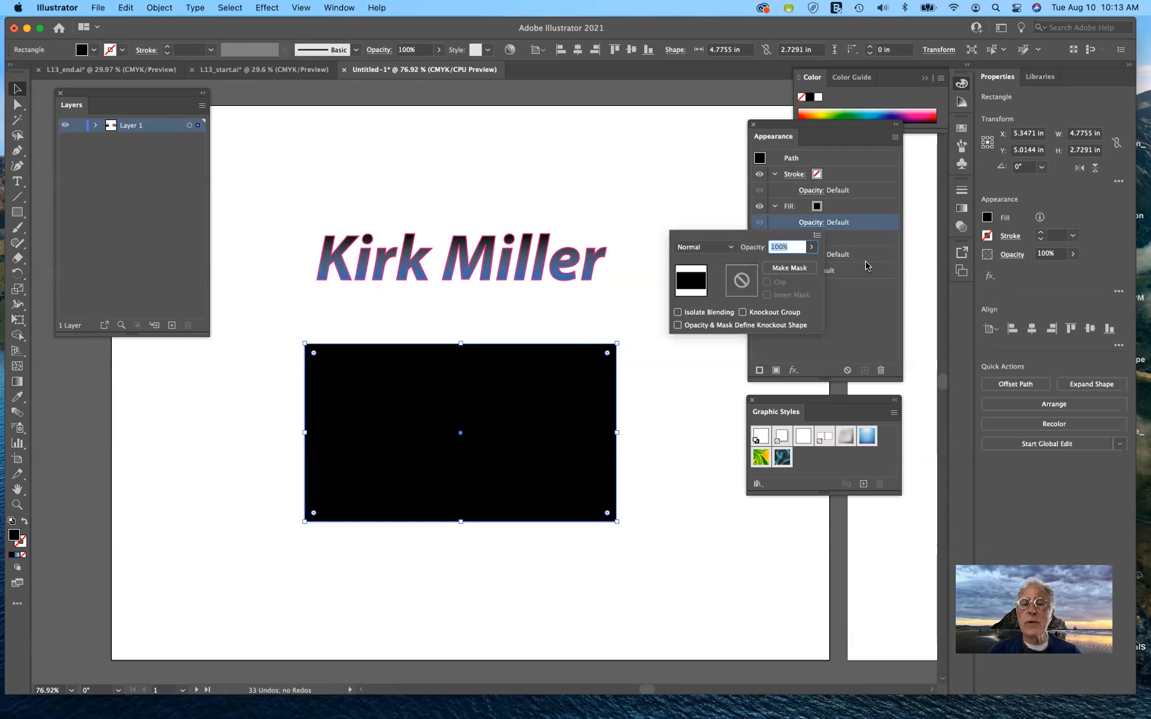
pyautogui.click(875, 208)
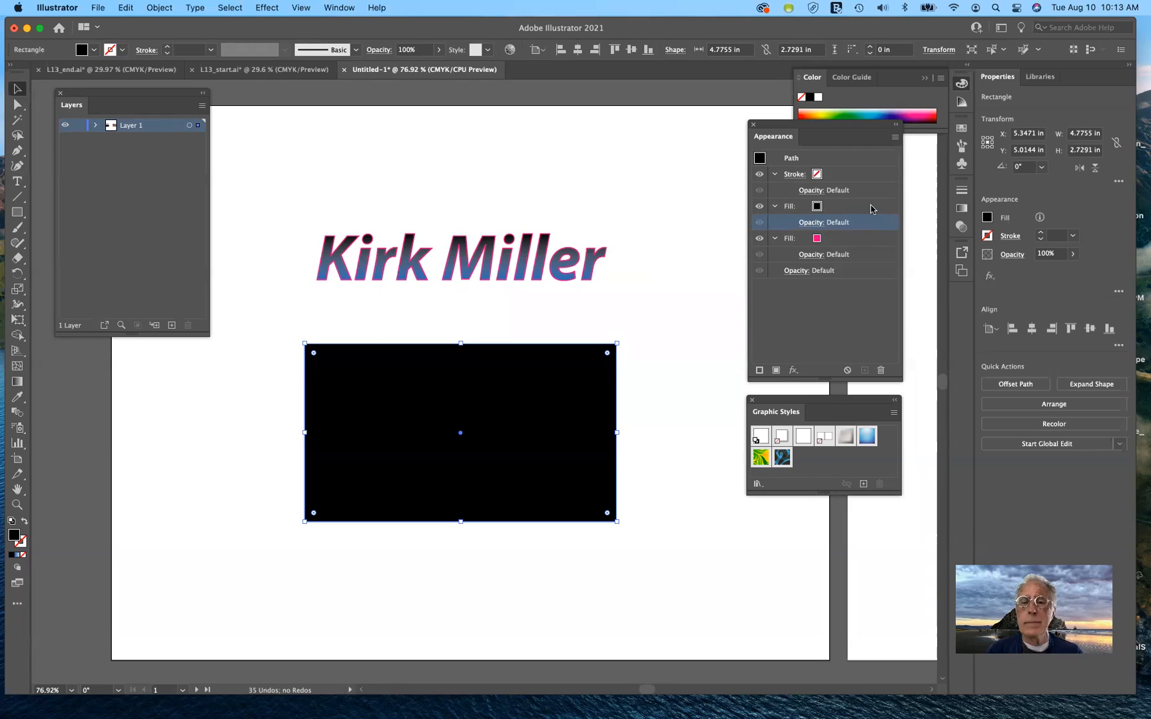
# Replace the rectangle's black fill with the pink-and-brown swirl pattern swatch
pyautogui.click(817, 208)
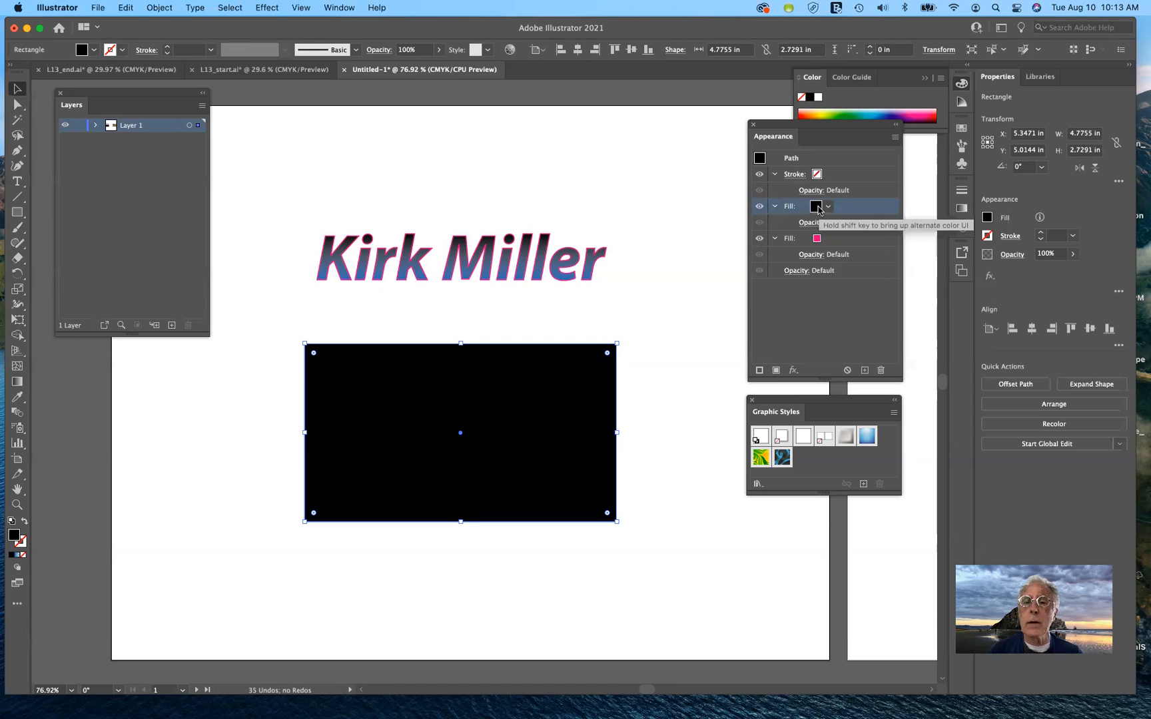
pyautogui.click(818, 208)
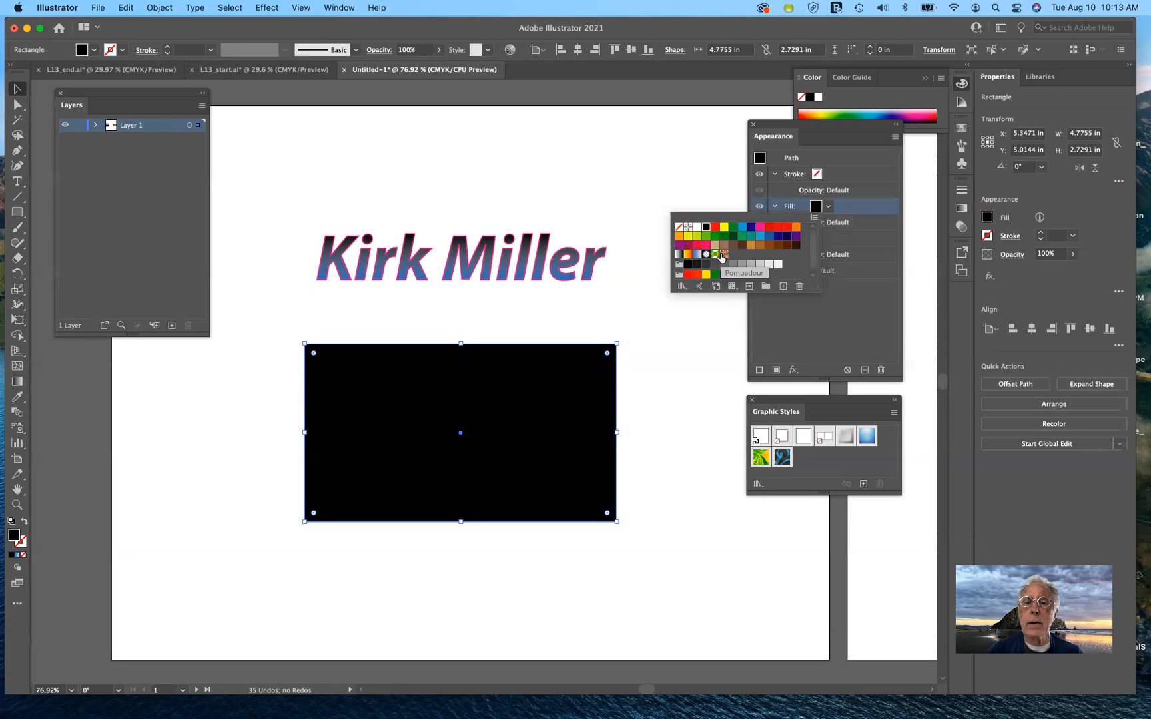
pyautogui.click(724, 254)
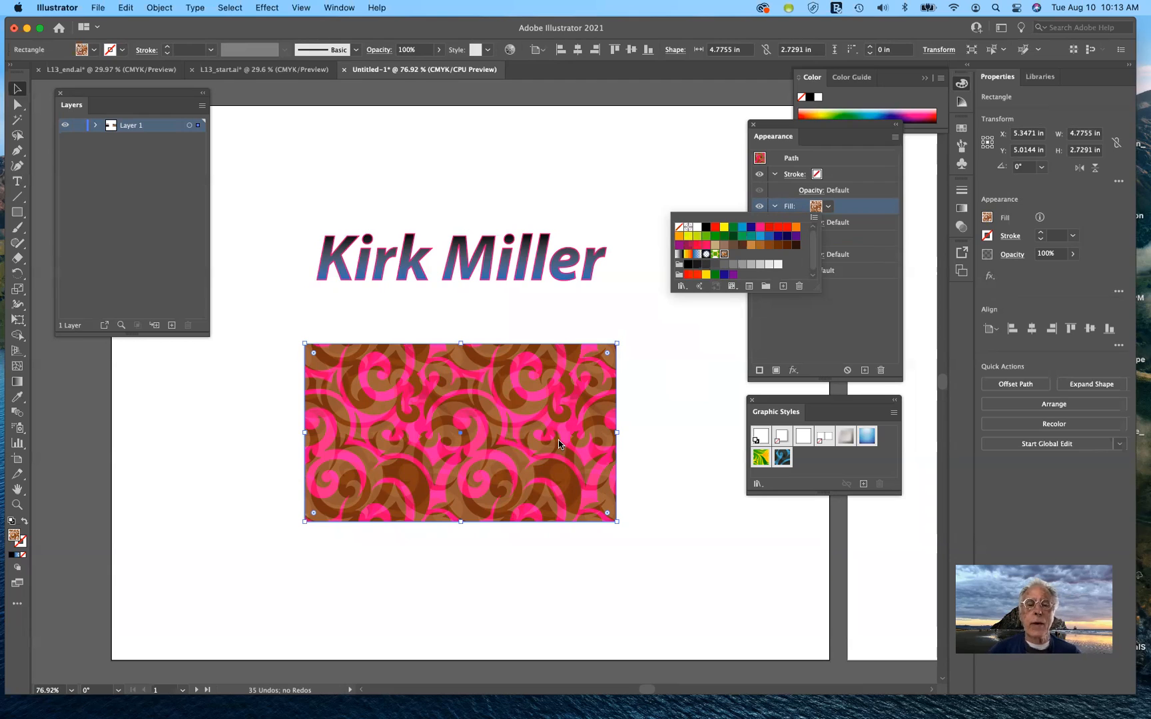
pyautogui.click(830, 338)
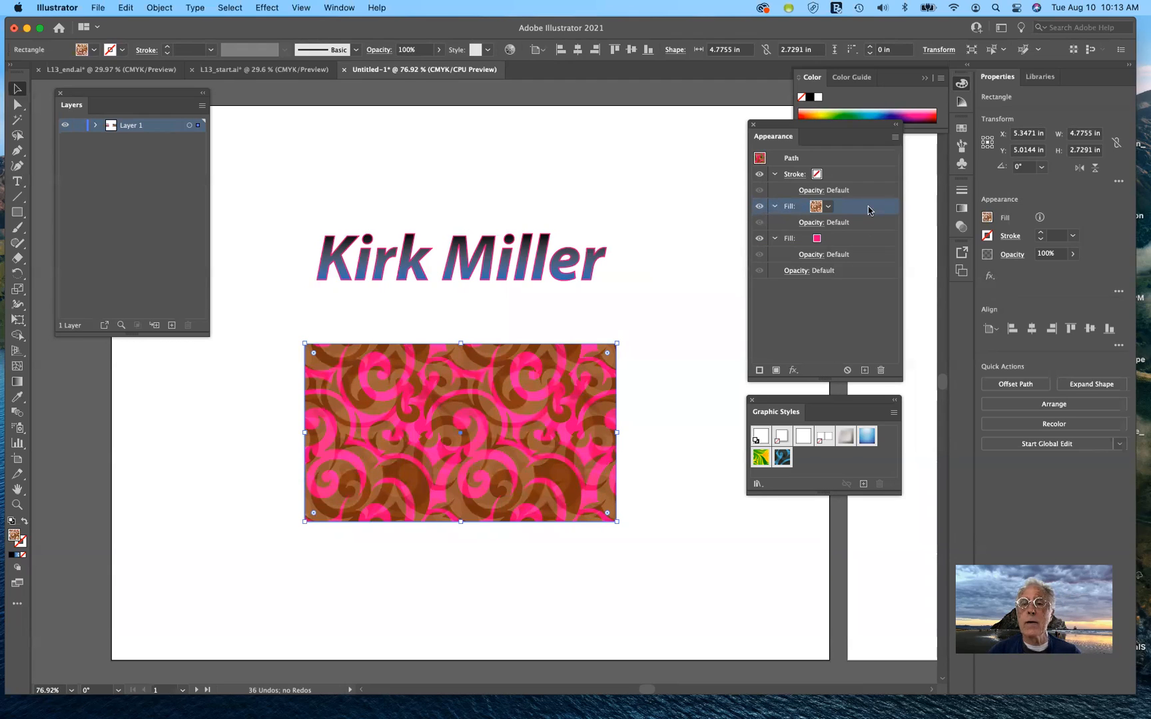
# Add a new top fill set to the dark radial gradient swatch
pyautogui.click(776, 370)
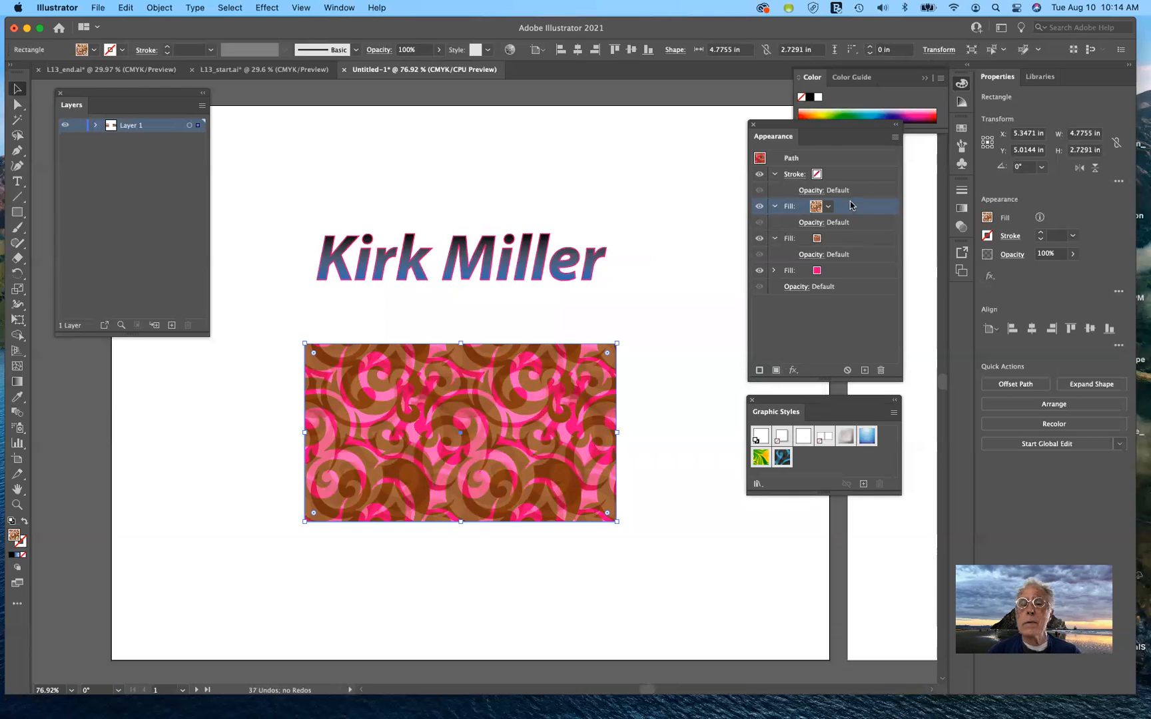
pyautogui.click(828, 208)
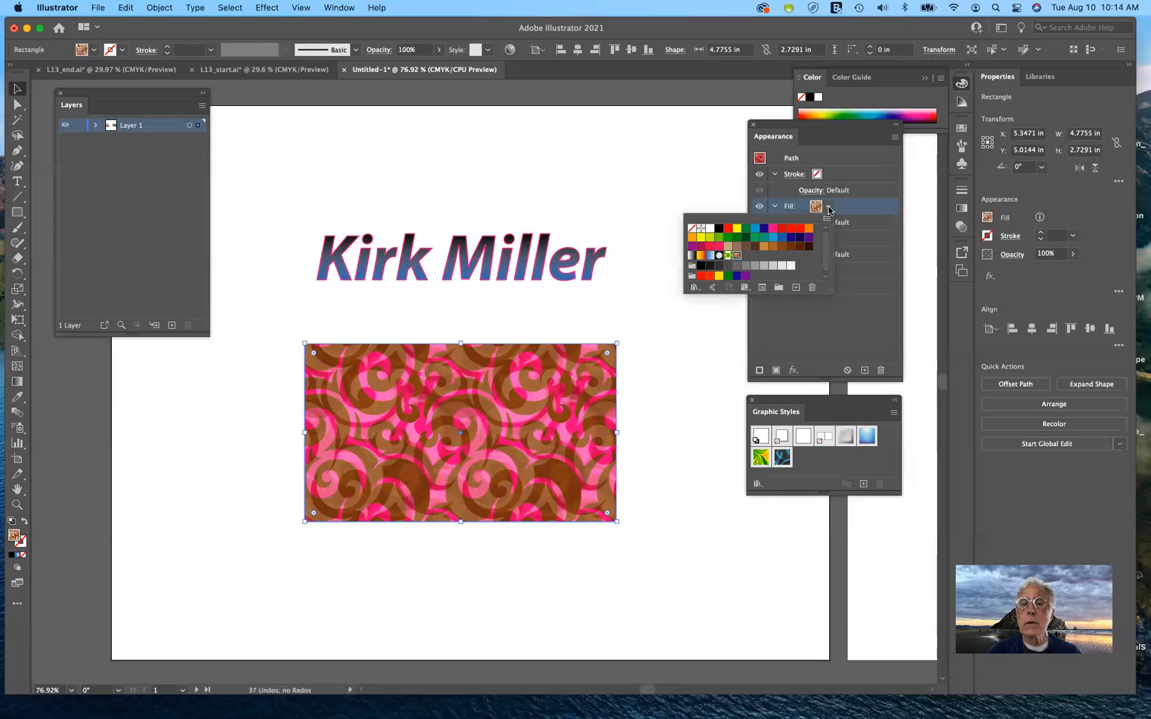
pyautogui.click(720, 256)
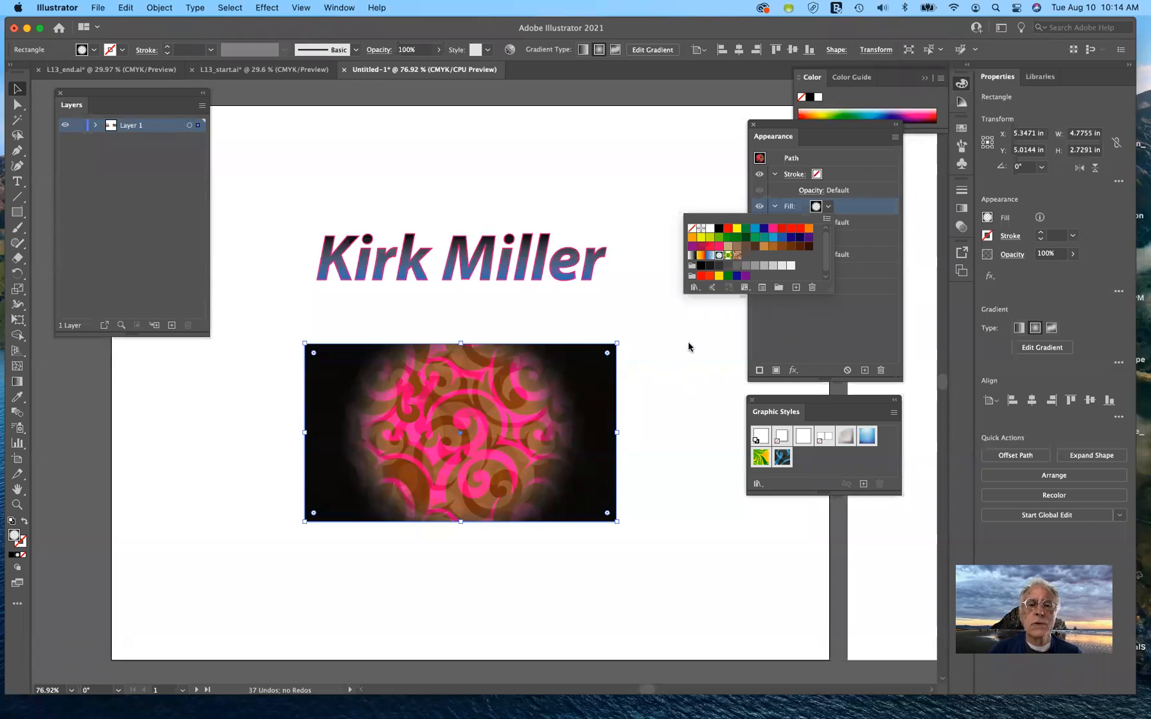
# Nudge the vignetted swirl rectangle about 30 pixels up the artboard
pyautogui.click(819, 333)
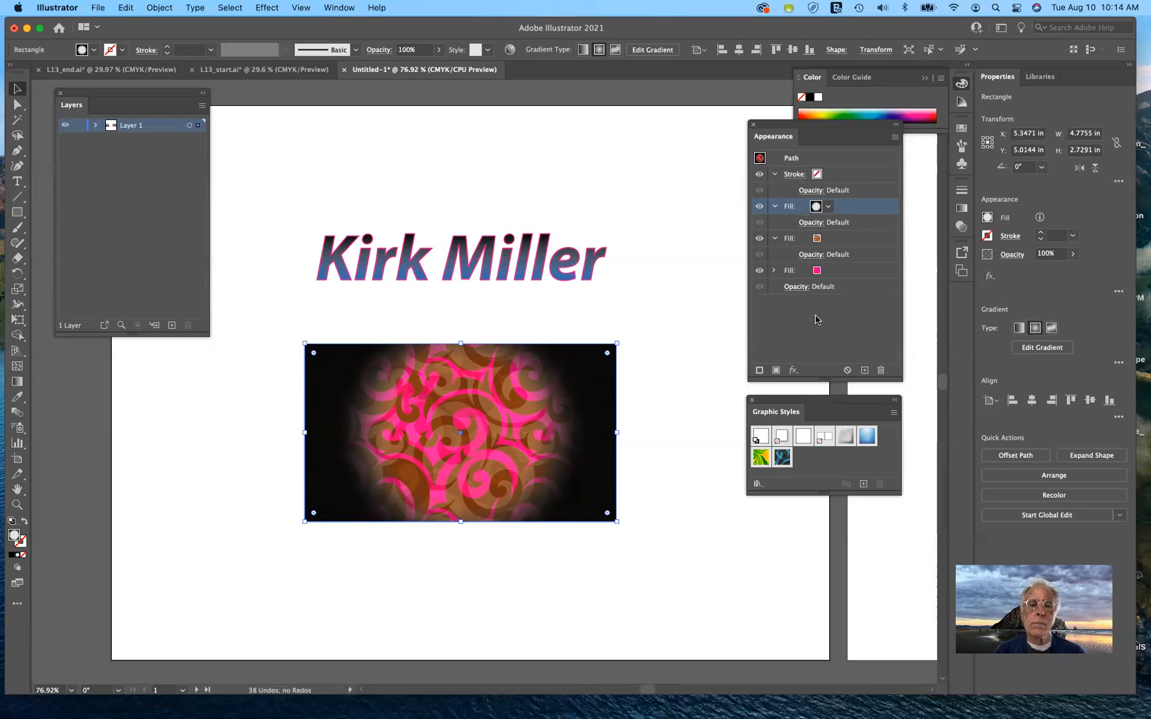
pyautogui.moveTo(546, 445); pyautogui.dragTo(546, 425)
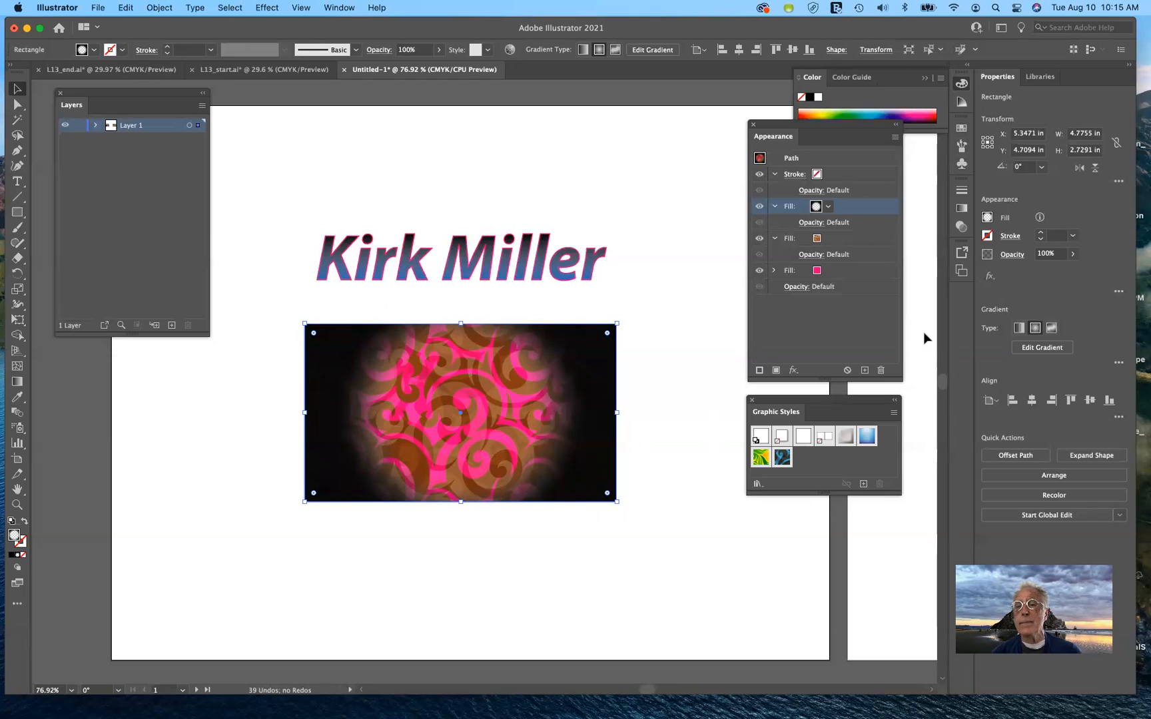
# Browse the Swatch Libraries list, then apply the Foliage_GS graphic style to the rectangle
pyautogui.click(961, 130)
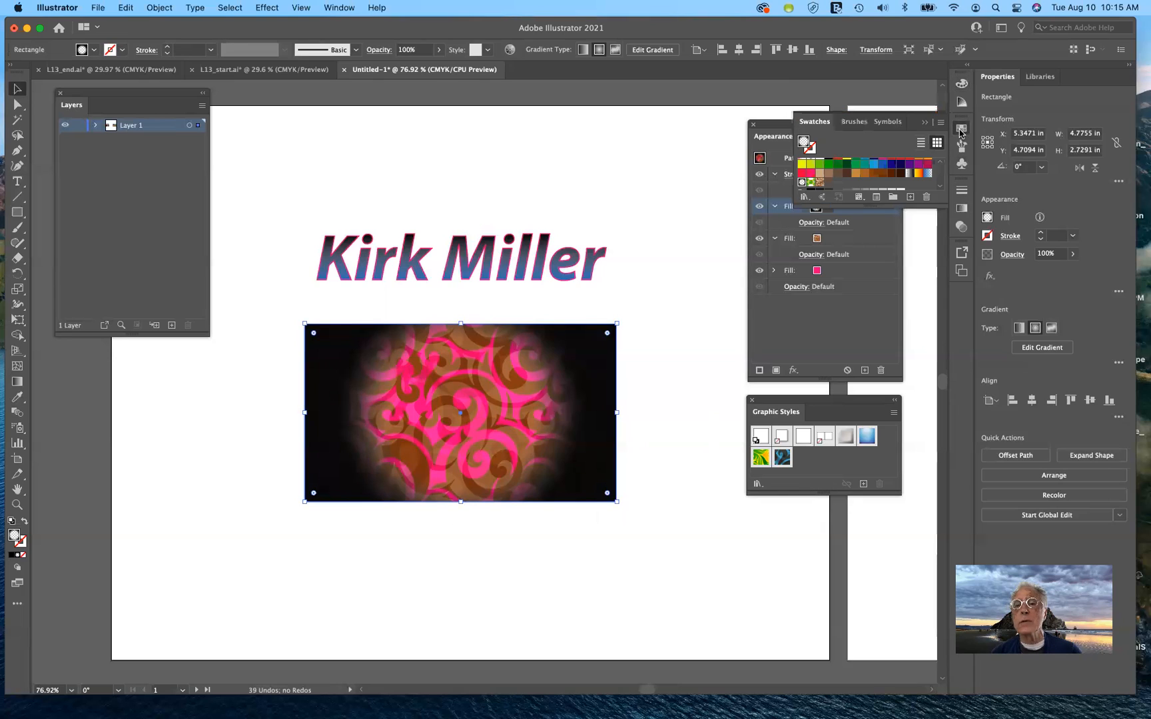
pyautogui.click(804, 198)
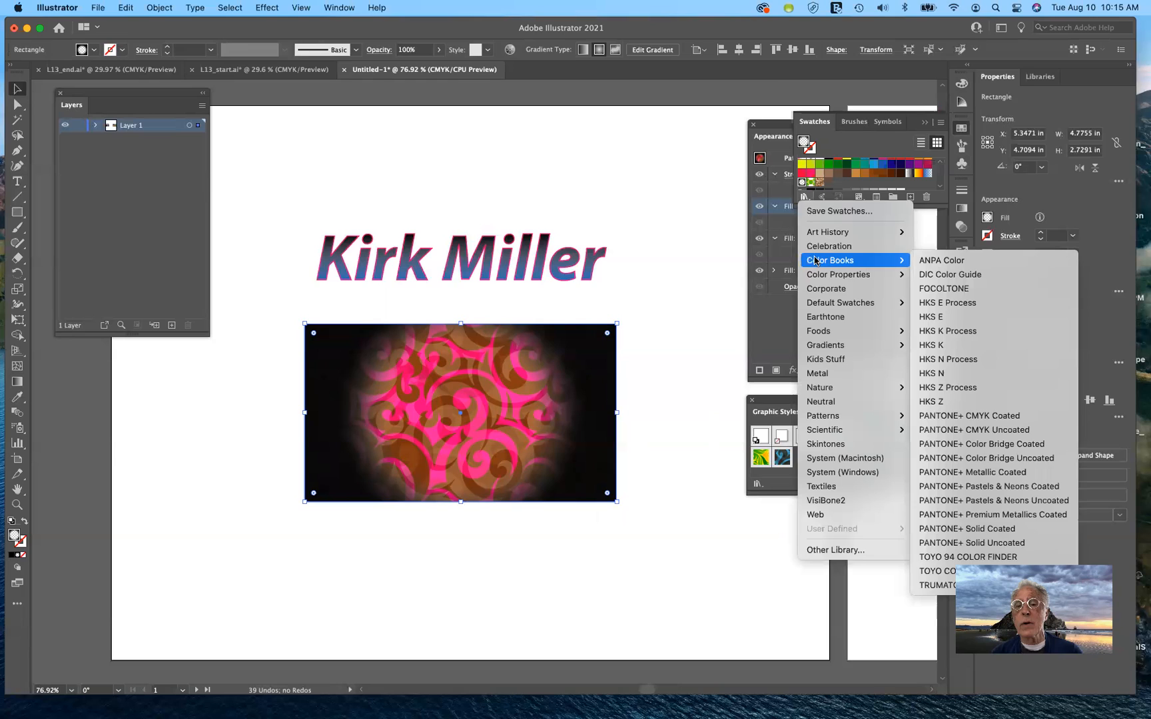
pyautogui.moveTo(866, 262)
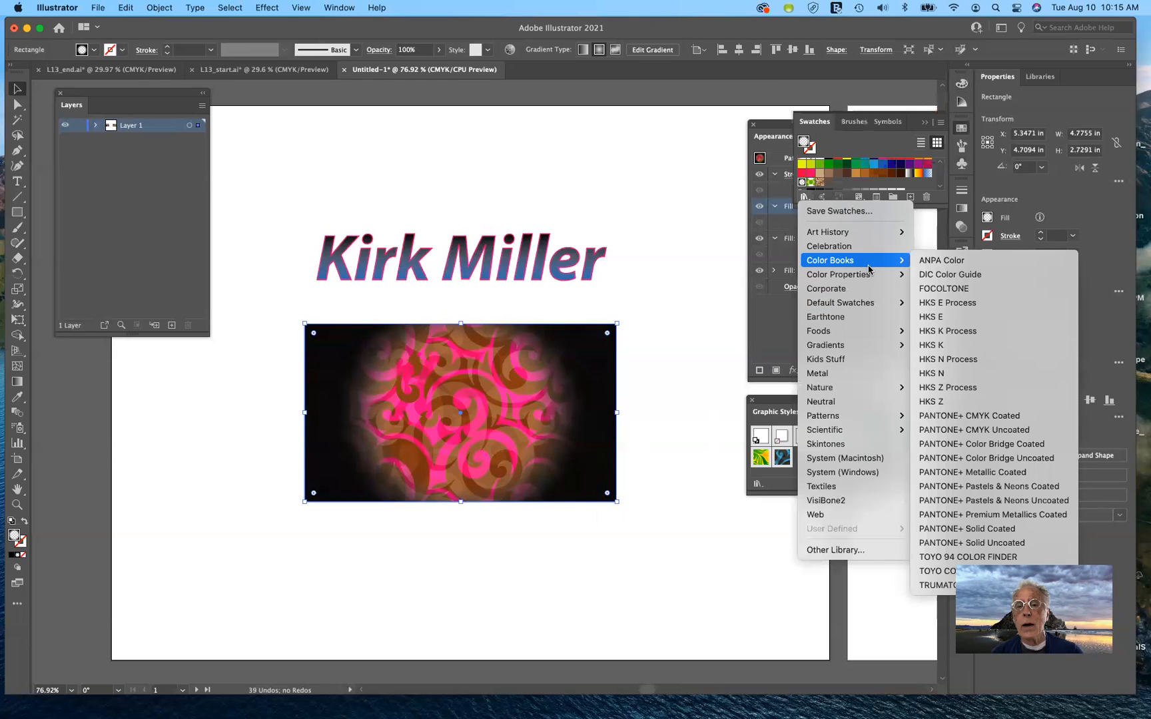
pyautogui.moveTo(860, 305)
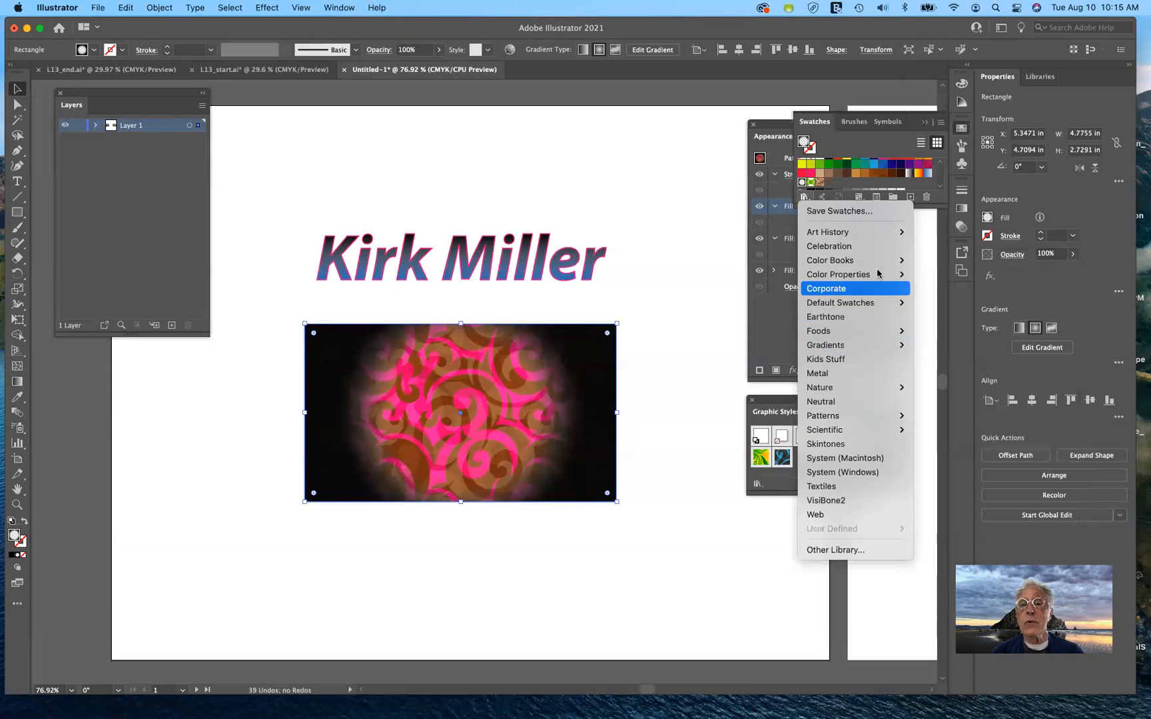
pyautogui.click(710, 211)
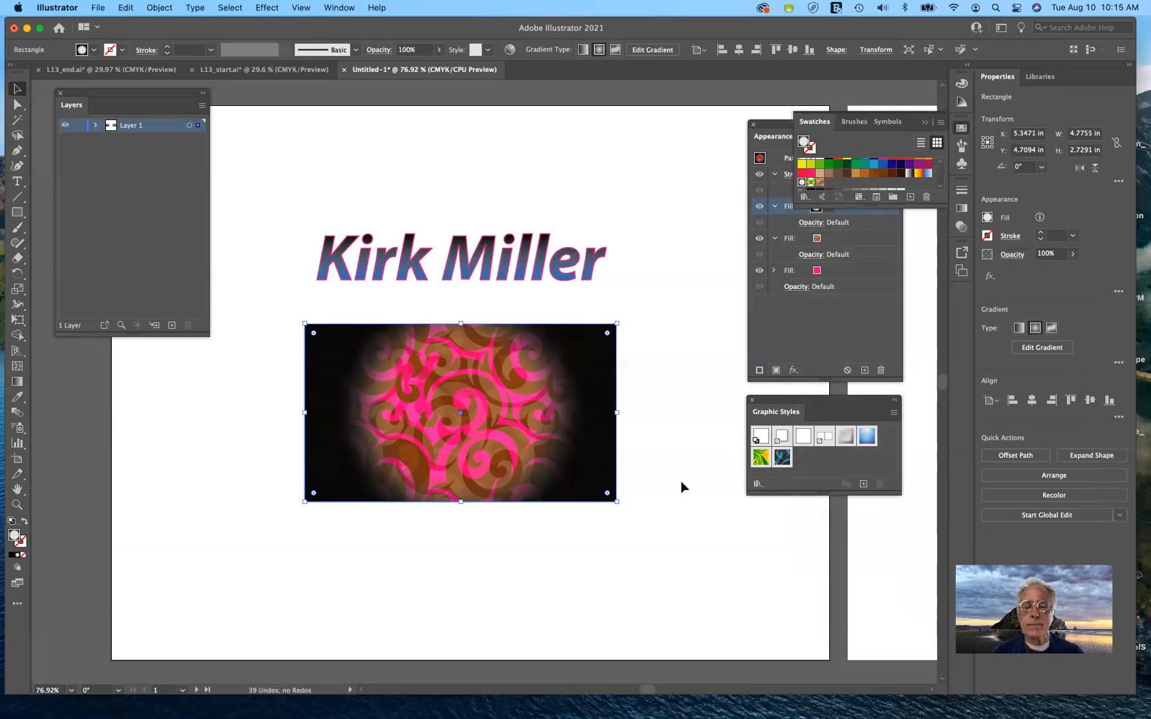
pyautogui.scroll(-1, 666, 475)
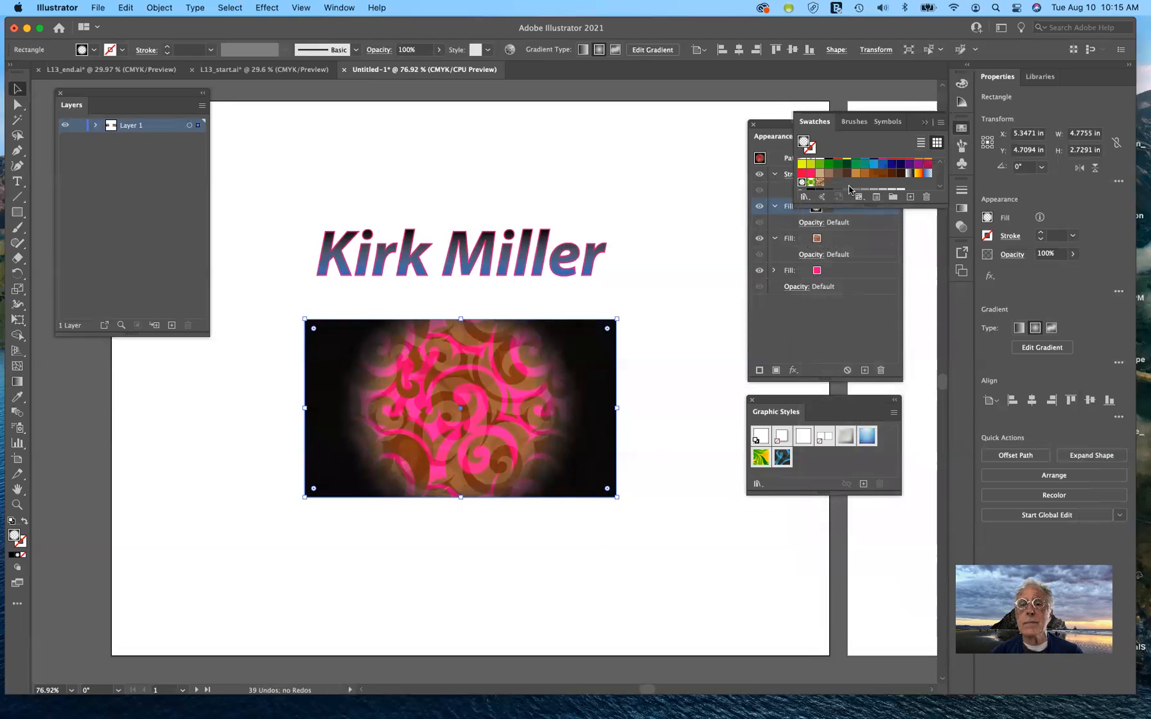
pyautogui.click(922, 123)
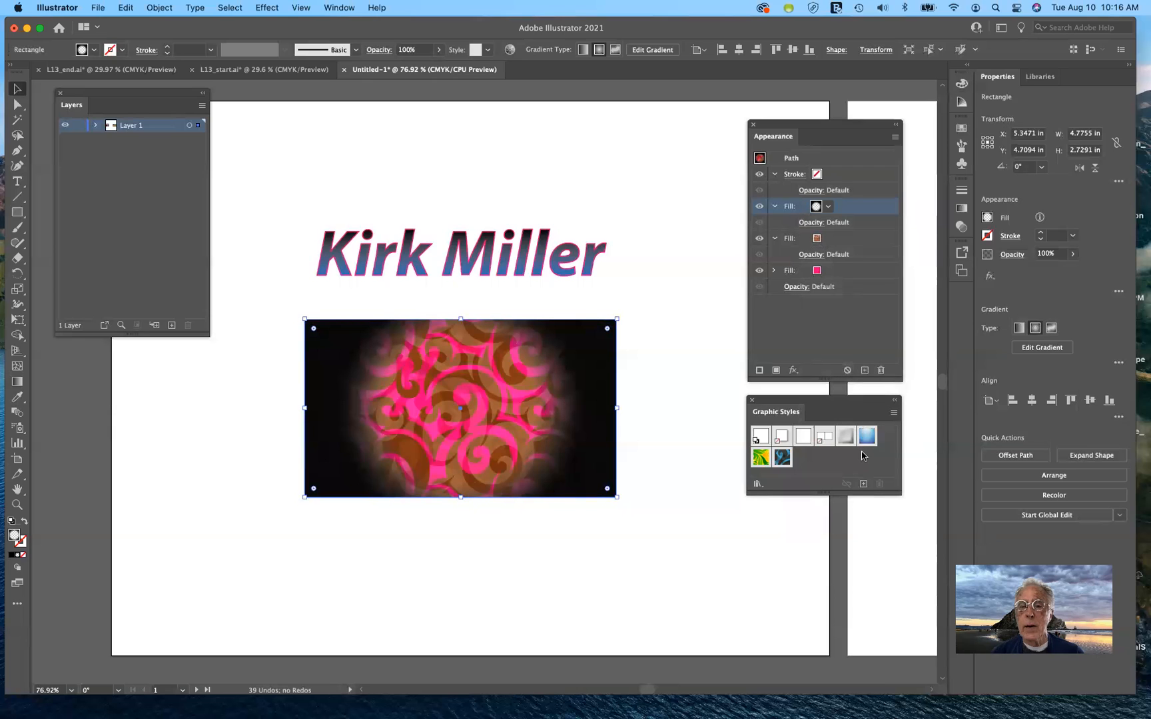
pyautogui.click(760, 458)
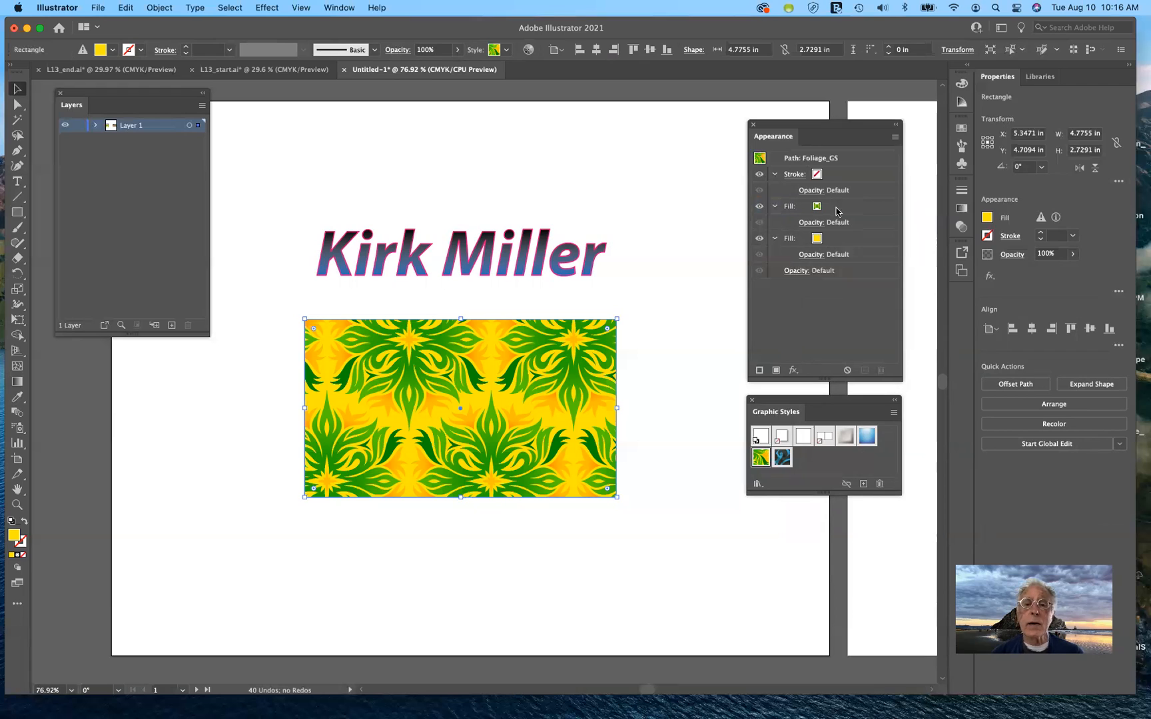
pyautogui.click(759, 206)
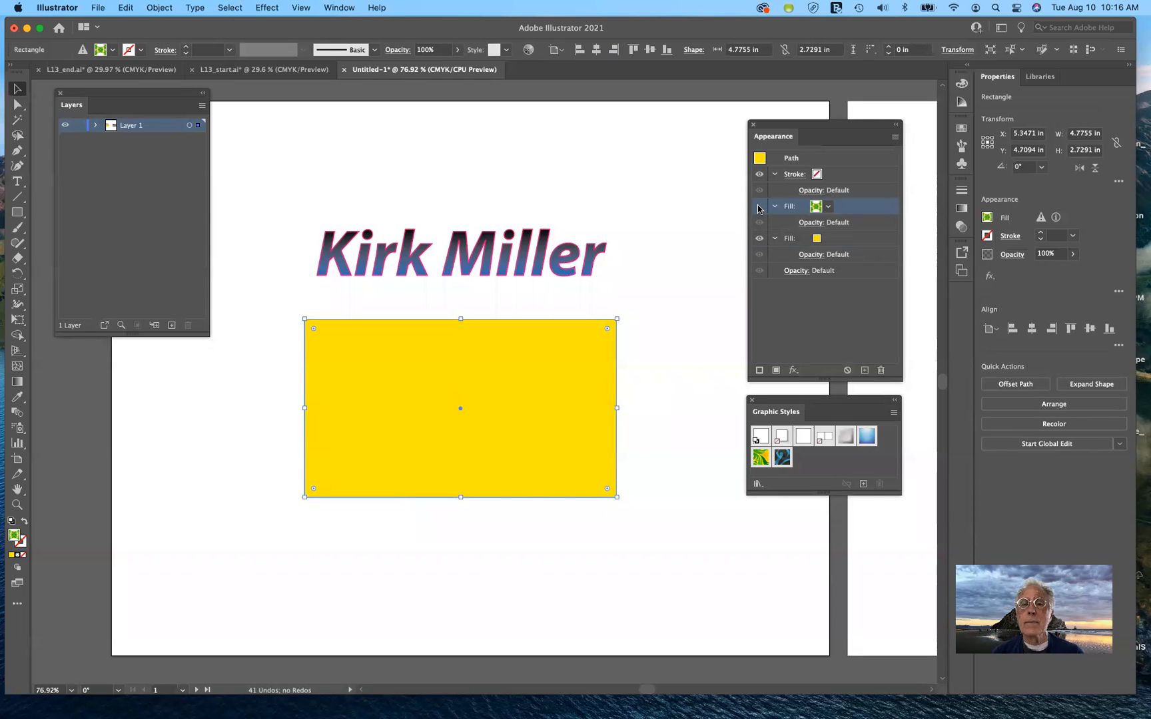
pyautogui.click(759, 207)
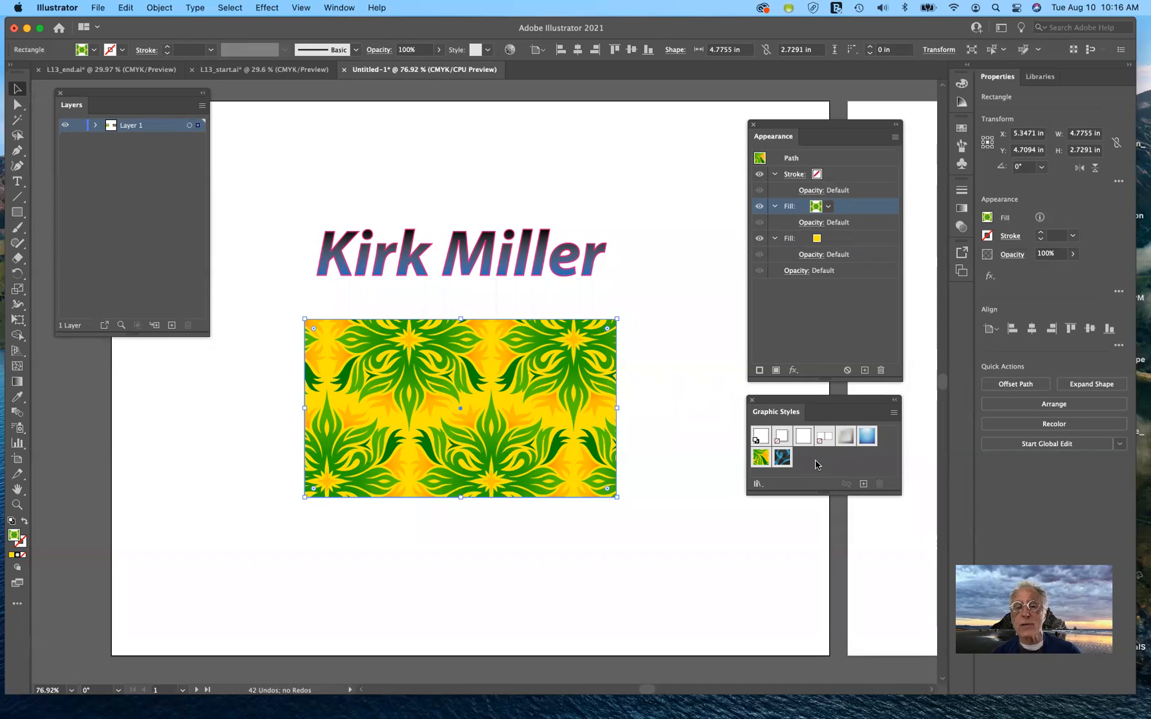
# Save the look as a new graphic style, try Bevel Soft, then apply Dusk
pyautogui.click(863, 486)
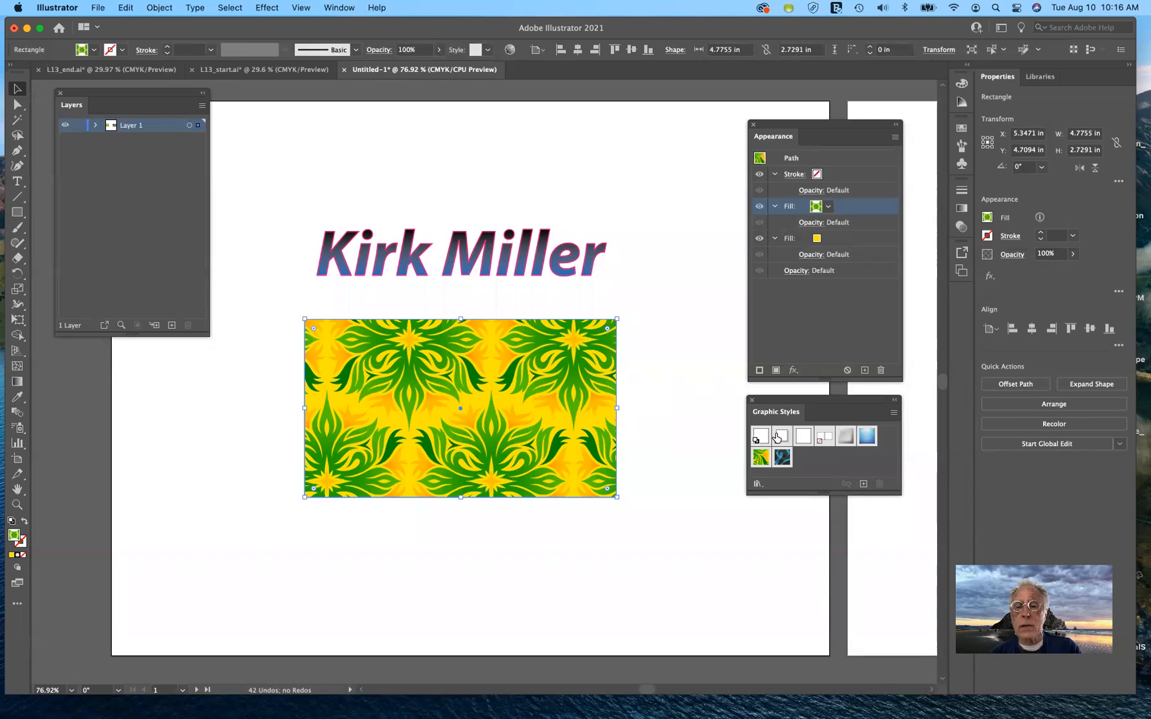
pyautogui.click(846, 441)
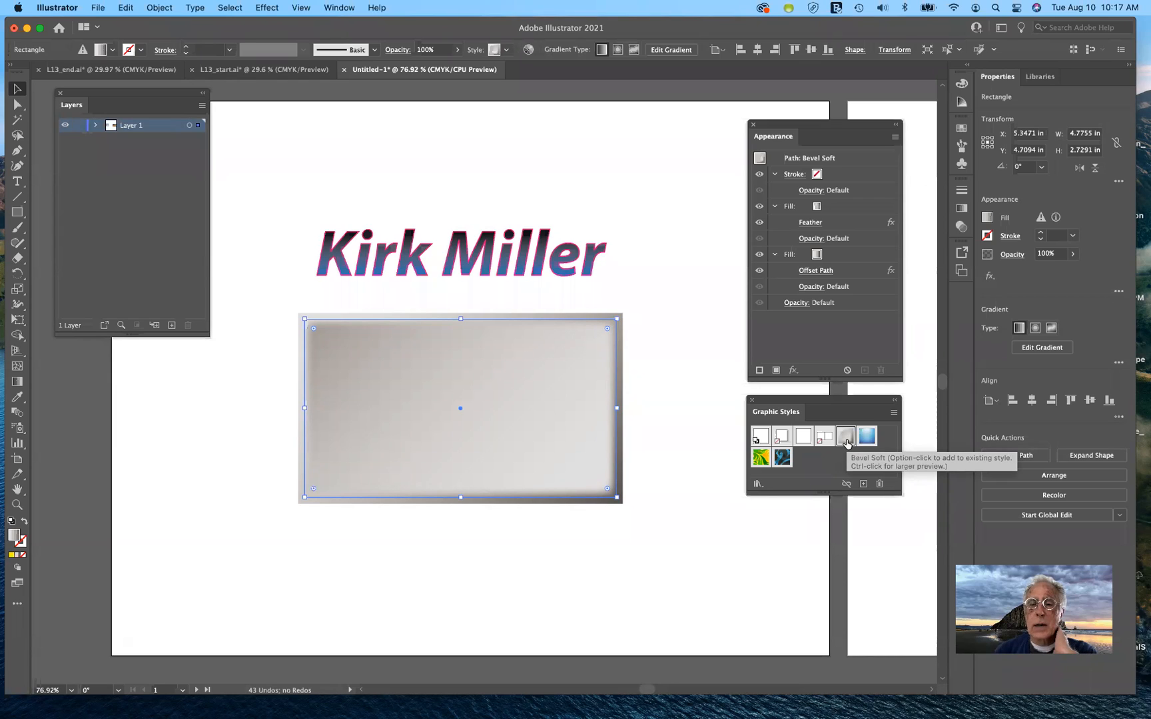
pyautogui.click(868, 437)
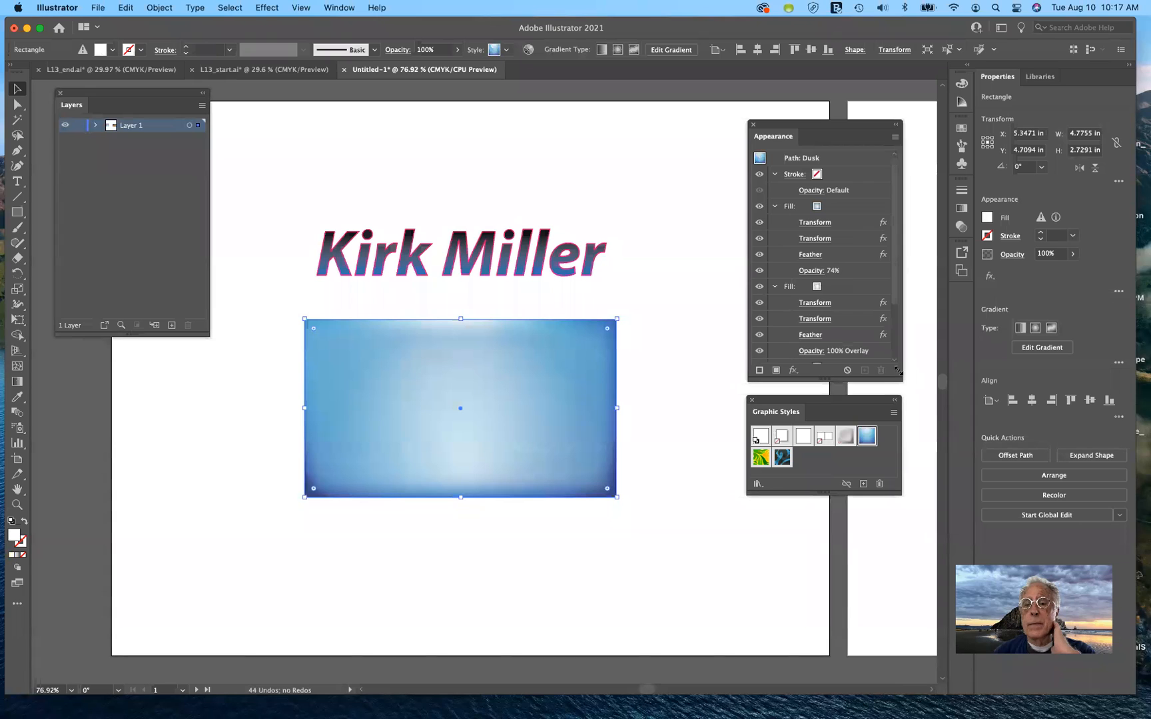
pyautogui.scroll(-1, 896, 287)
pyautogui.moveTo(896, 286); pyautogui.dragTo(898, 315)
pyautogui.scroll(-1, 898, 320)
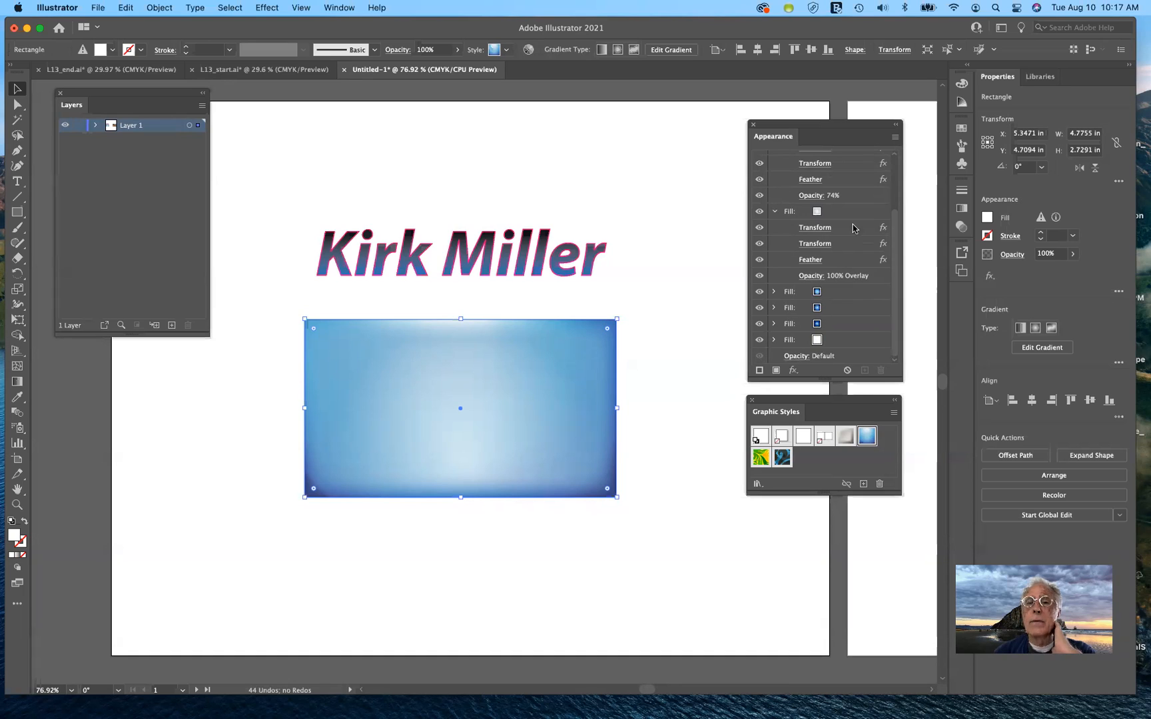
pyautogui.scroll(2, 856, 229)
pyautogui.scroll(3, 833, 181)
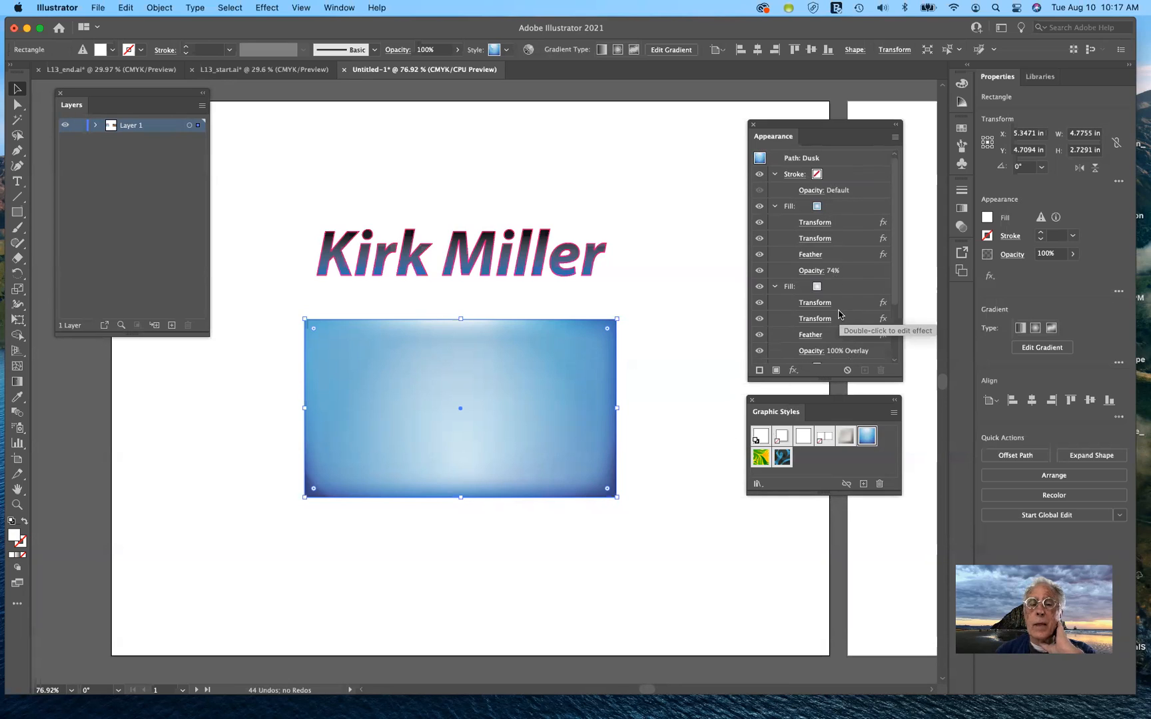
# Delete the blue gradient rectangle
pyautogui.click(667, 442)
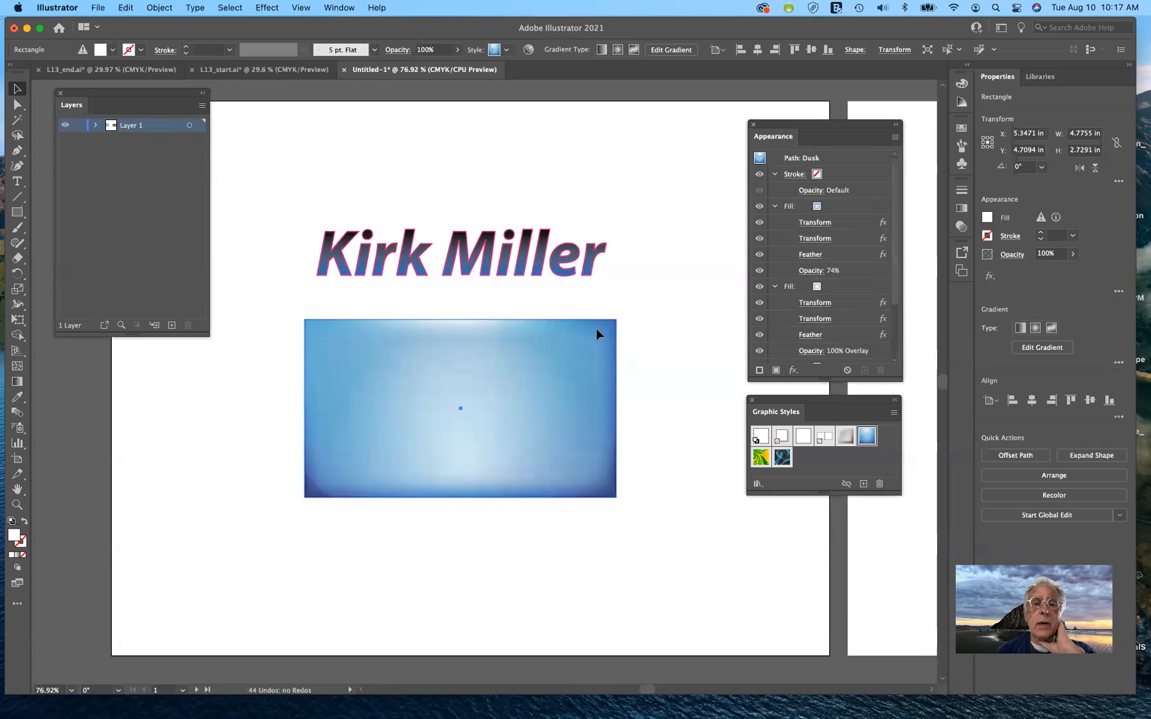
pyautogui.click(538, 262)
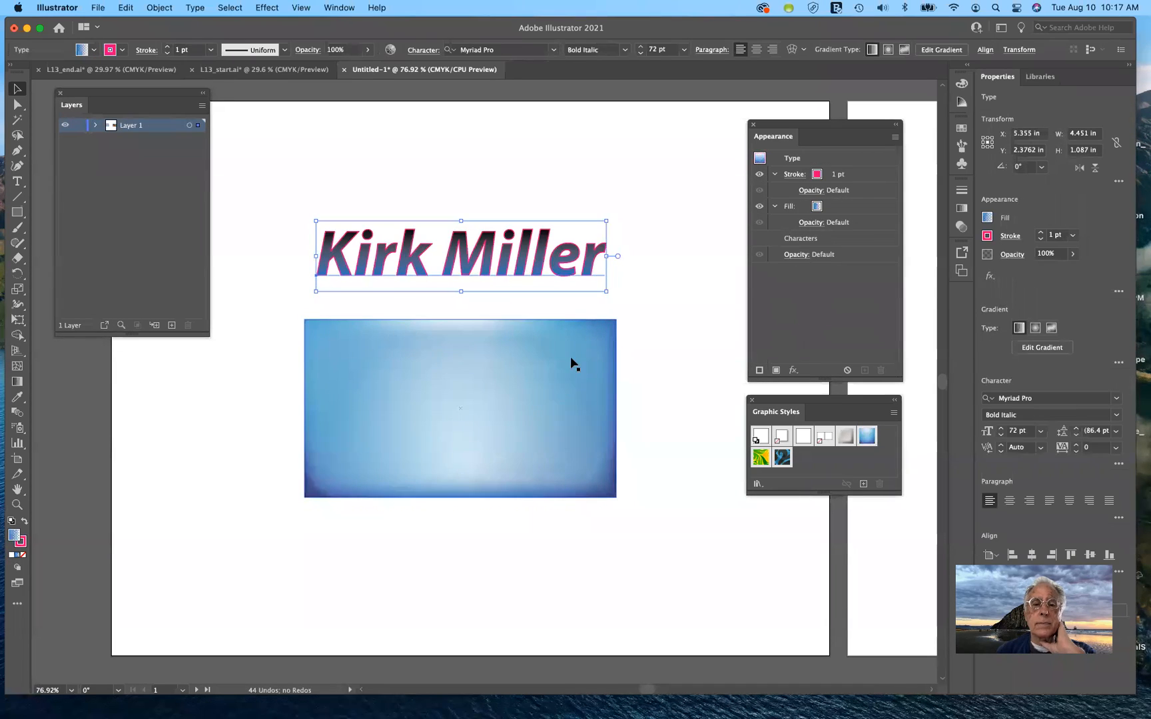
pyautogui.click(541, 377)
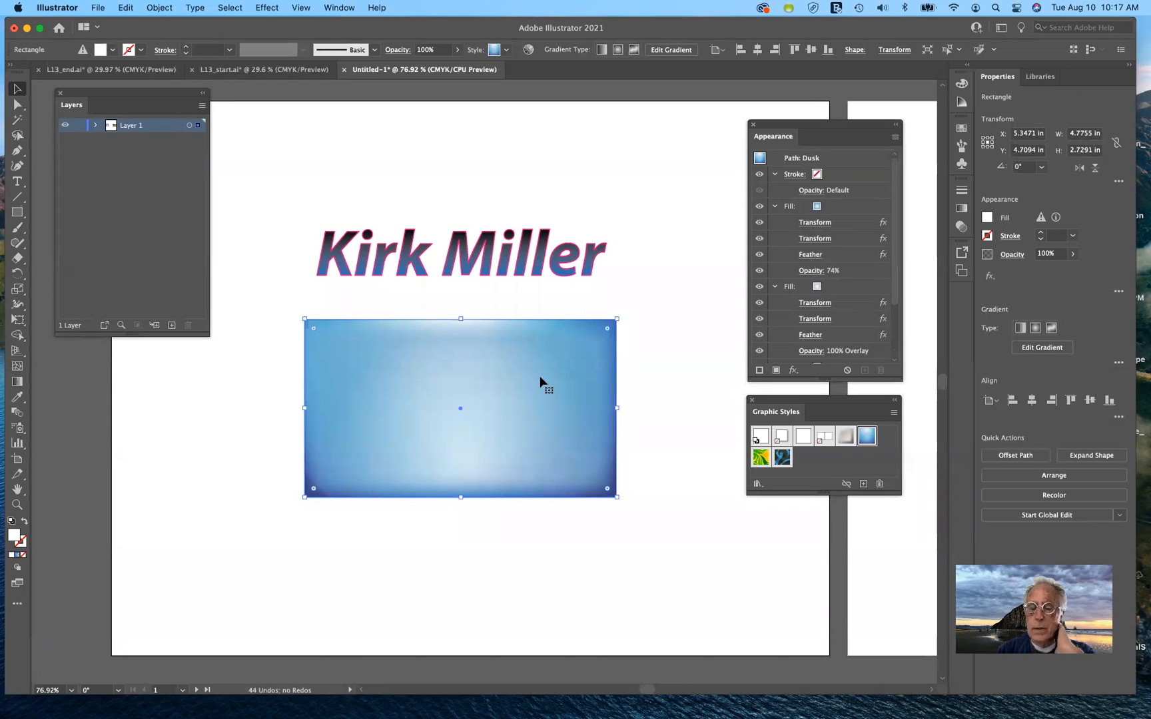
pyautogui.press('Delete')
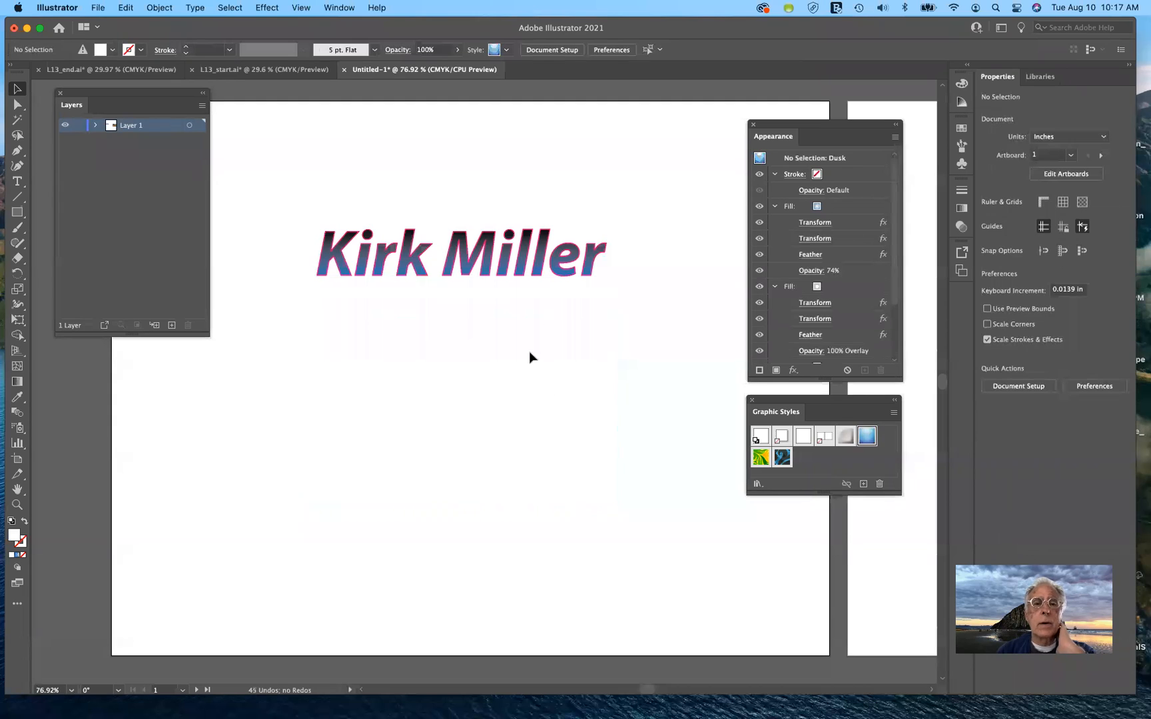
pyautogui.moveTo(480, 353); pyautogui.dragTo(584, 355)
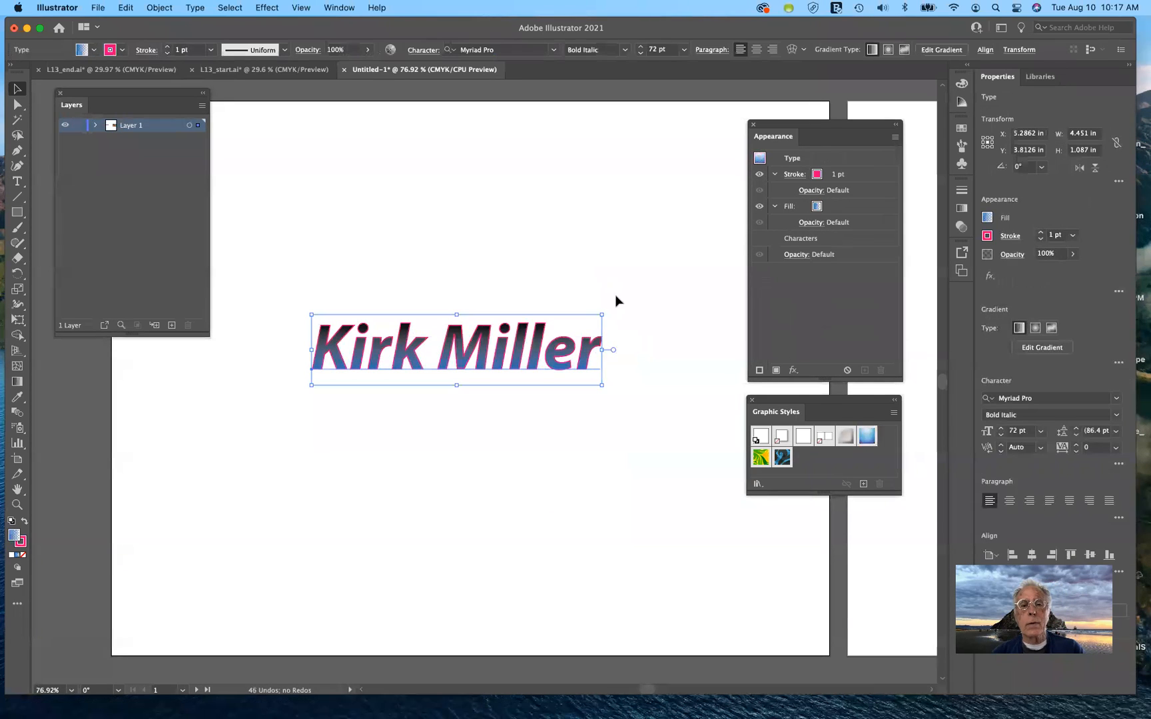
pyautogui.moveTo(601, 317)
pyautogui.mouseDown()
pyautogui.moveTo(650, 275)
pyautogui.moveTo(716, 251)
pyautogui.mouseUp()
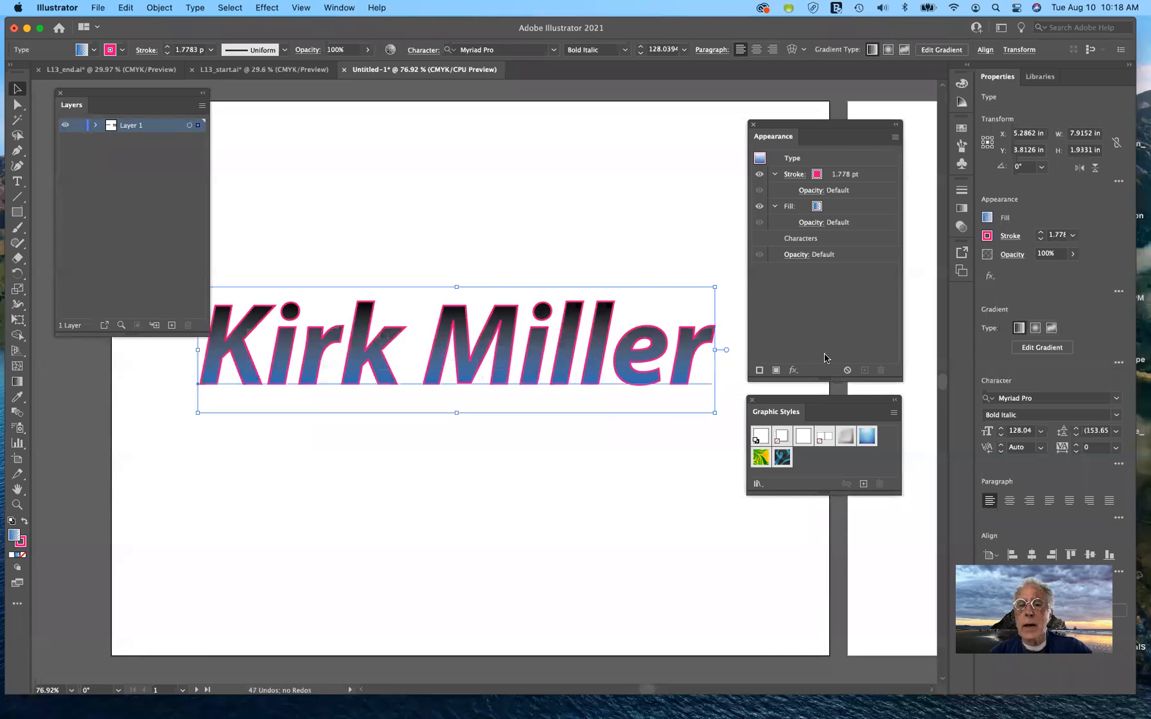
pyautogui.click(848, 370)
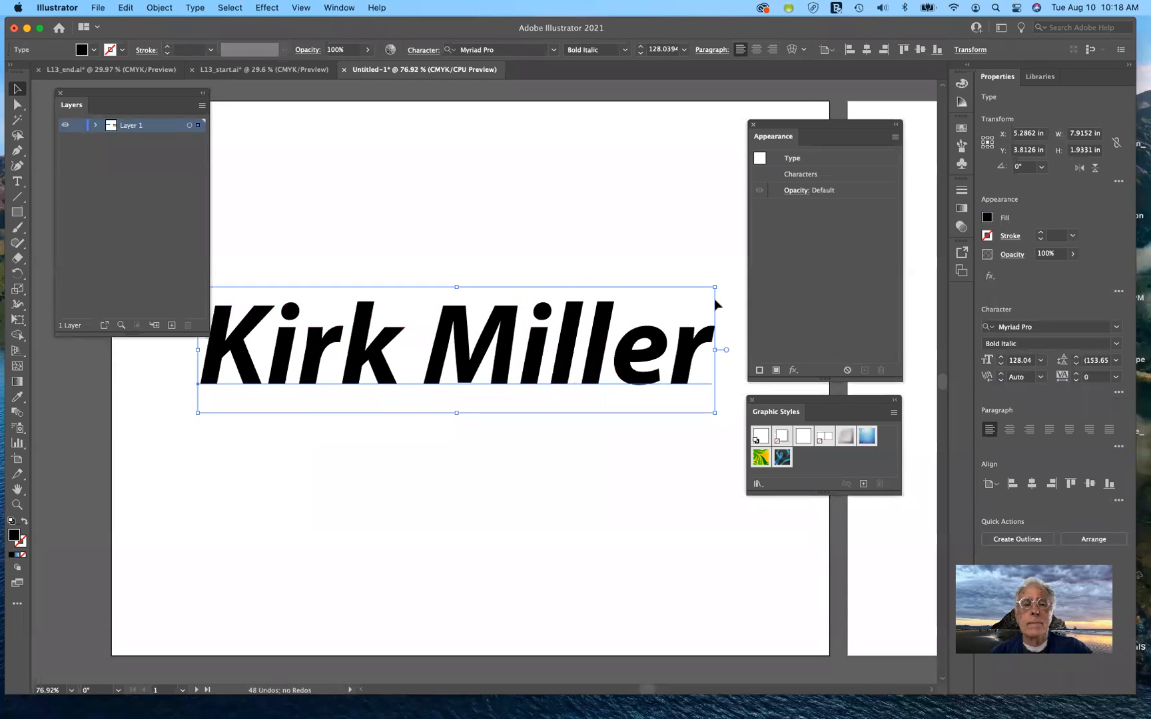
pyautogui.click(776, 371)
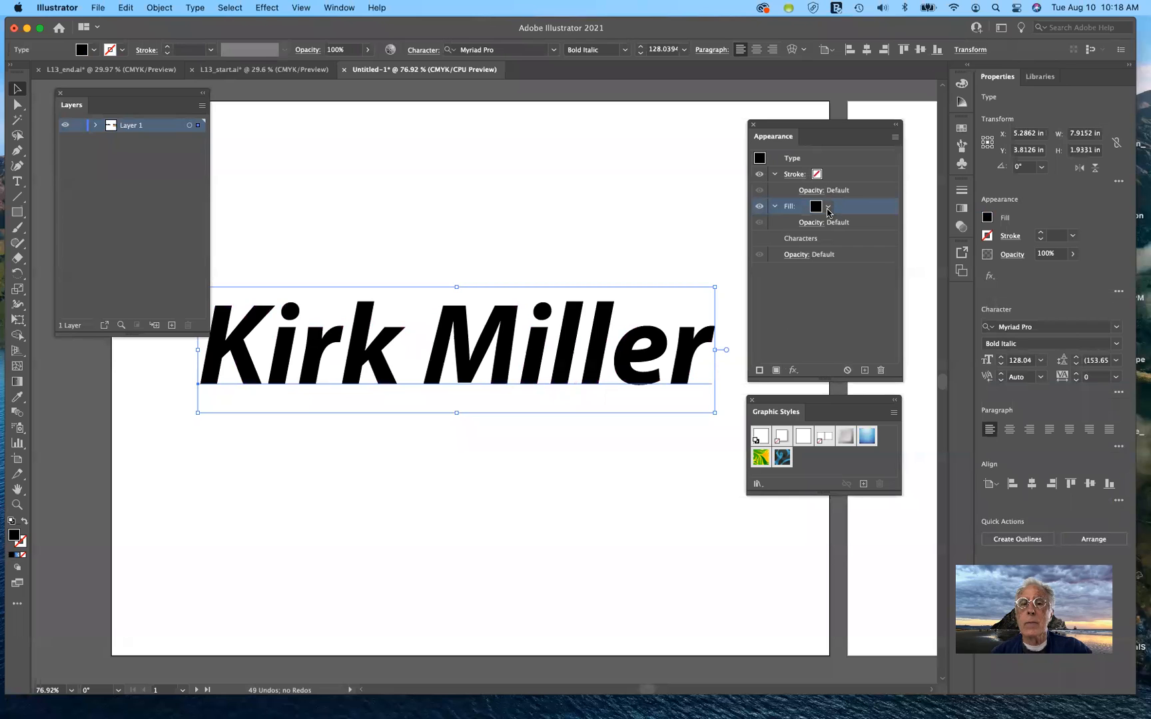
pyautogui.click(829, 211)
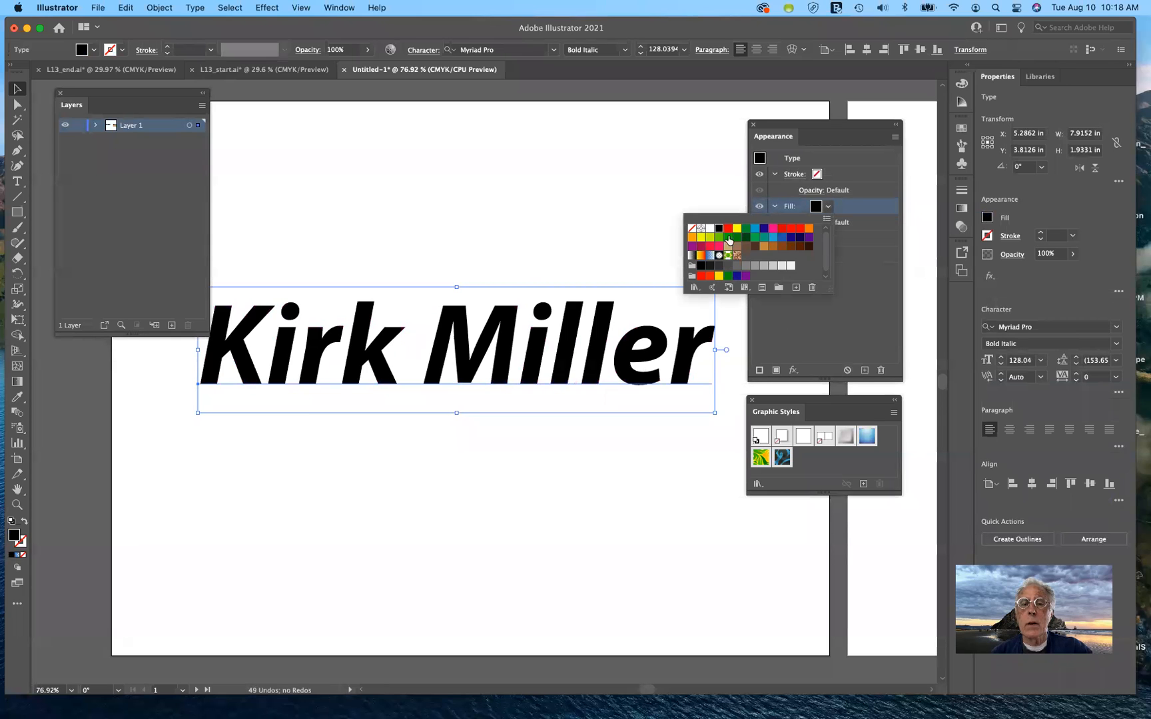
pyautogui.click(693, 230)
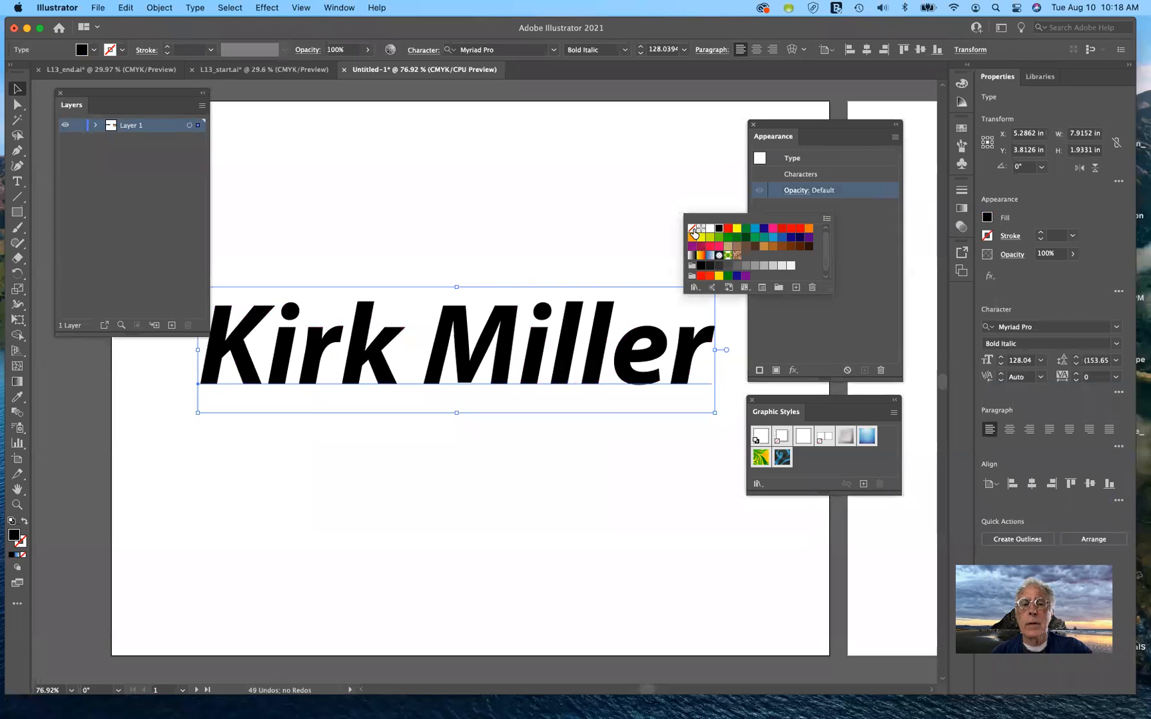
pyautogui.click(845, 320)
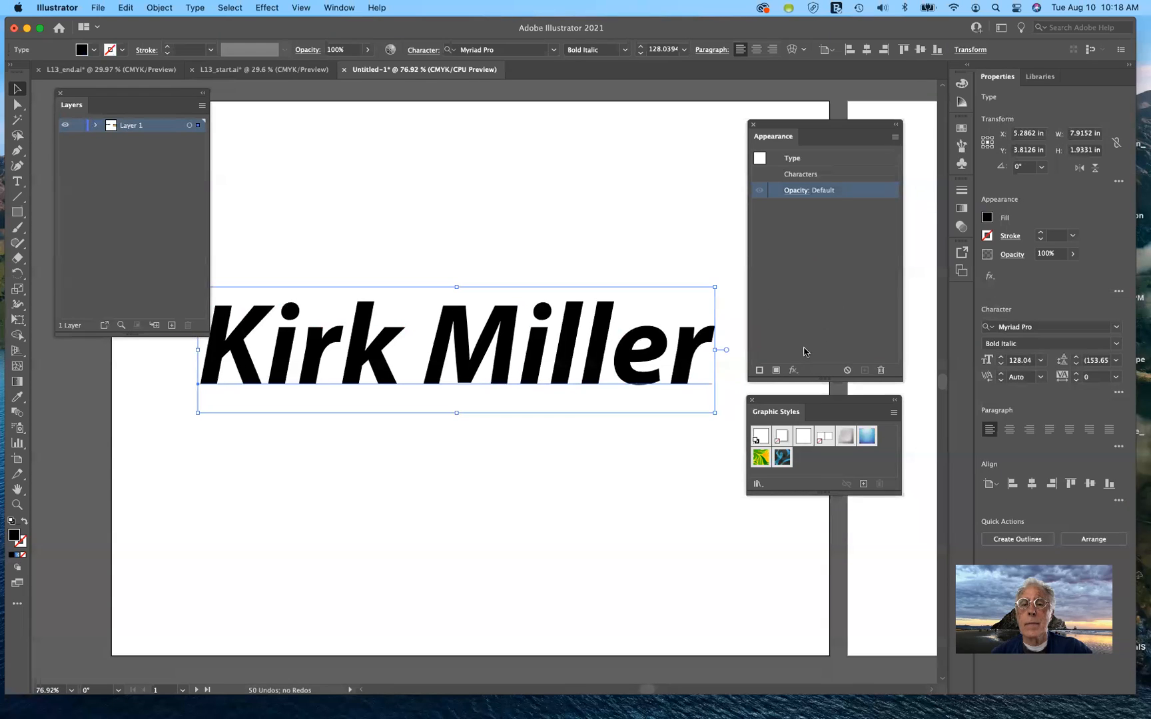
pyautogui.click(759, 370)
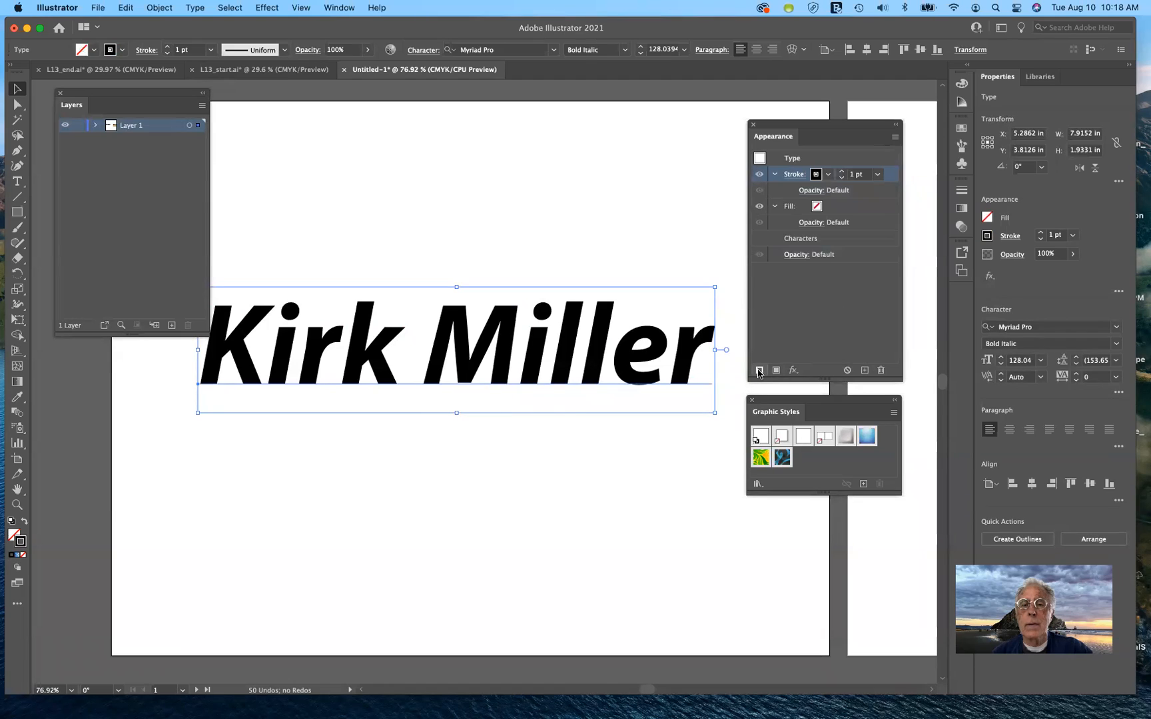
pyautogui.click(827, 174)
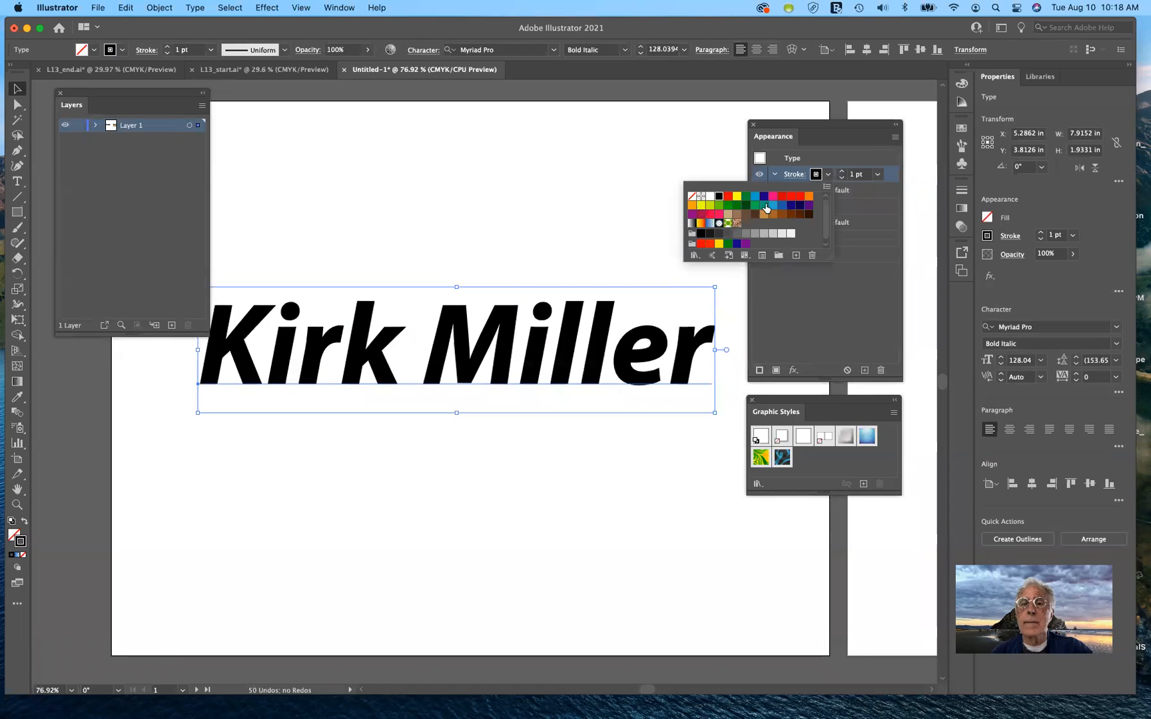
pyautogui.click(772, 196)
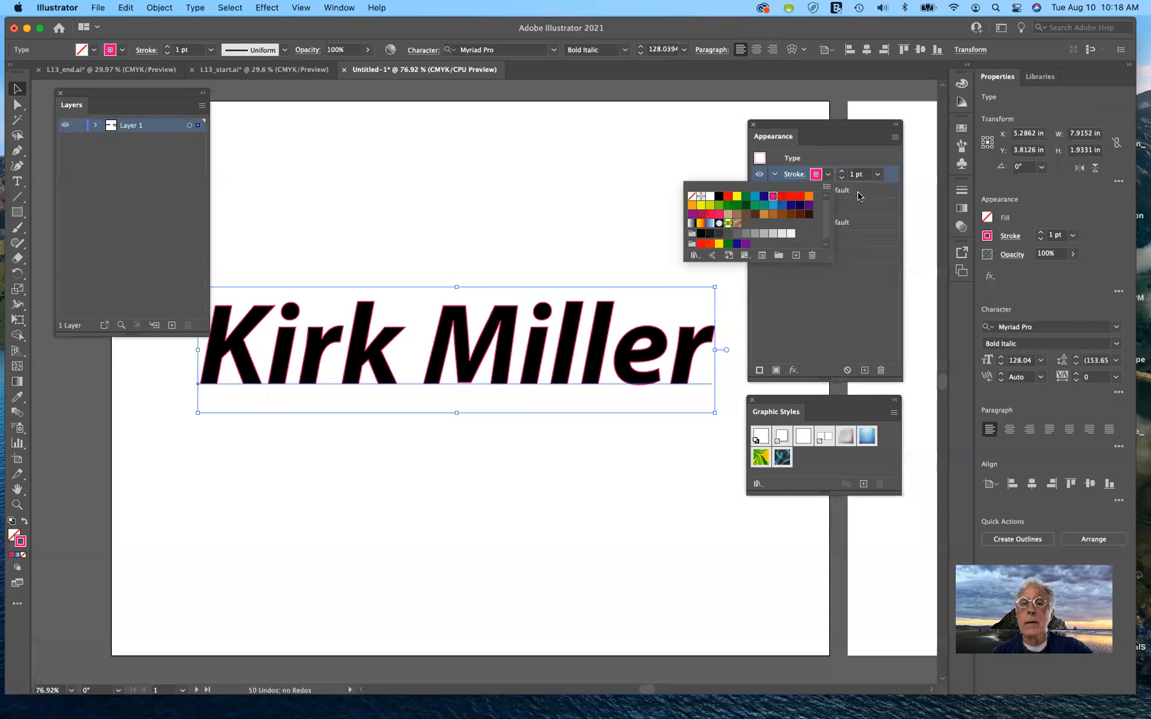
pyautogui.click(843, 174)
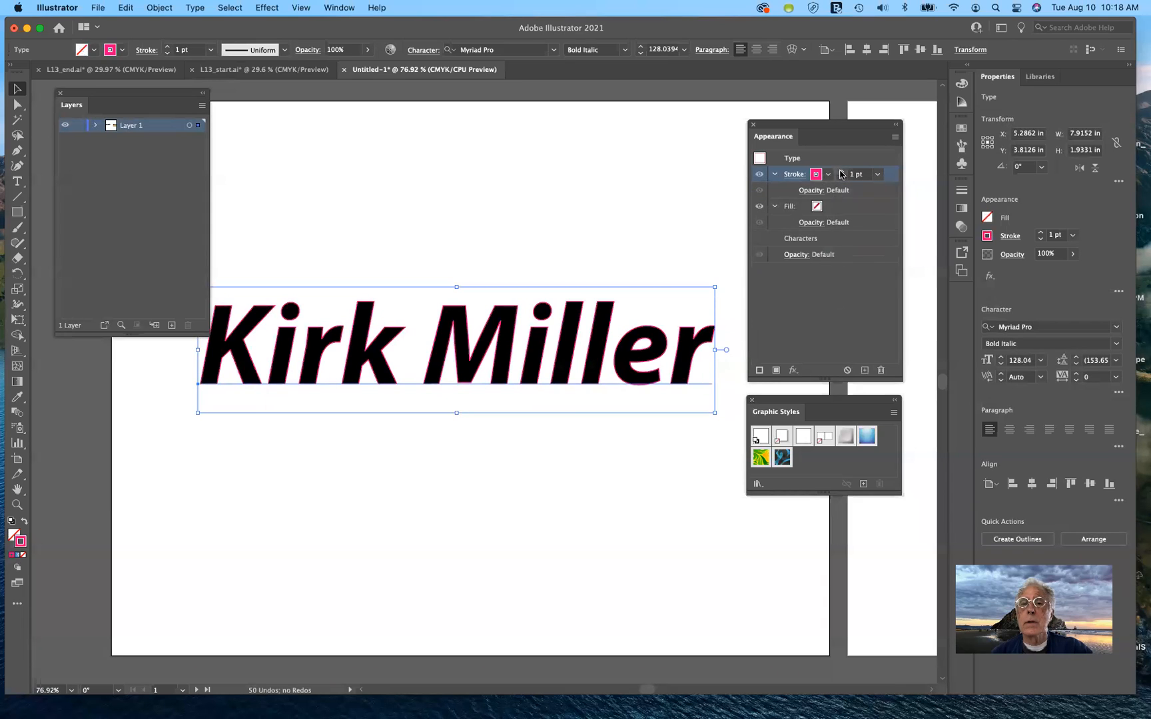
pyautogui.click(841, 171)
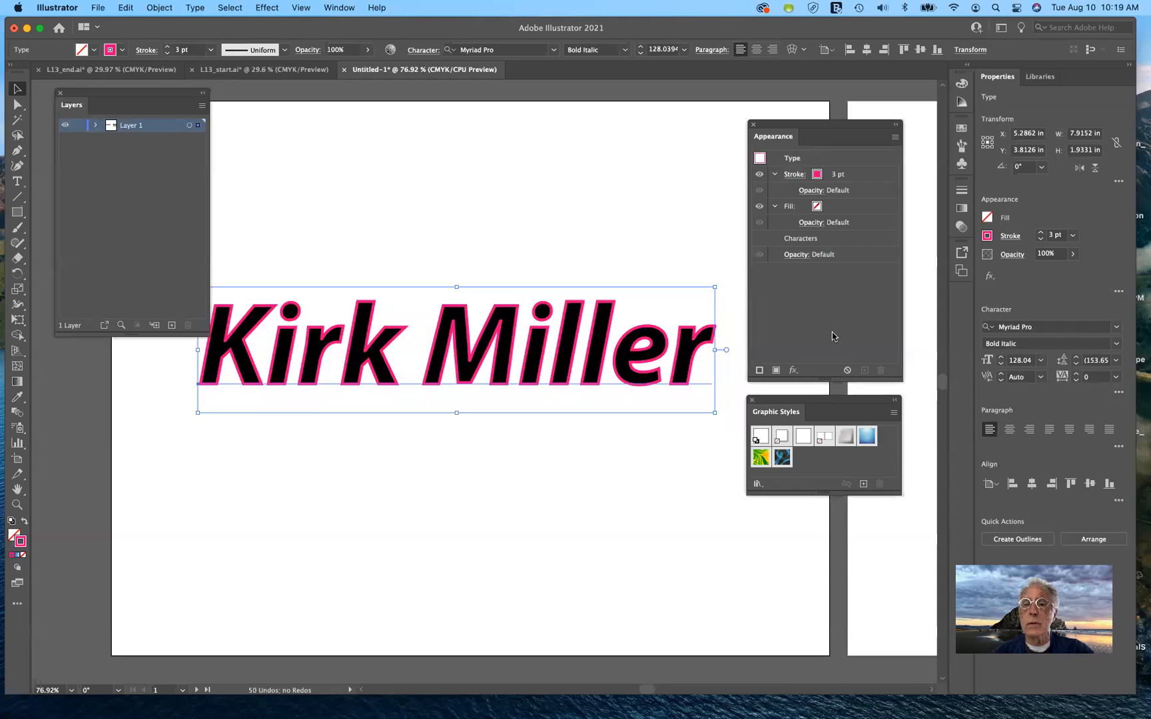
pyautogui.click(18, 182)
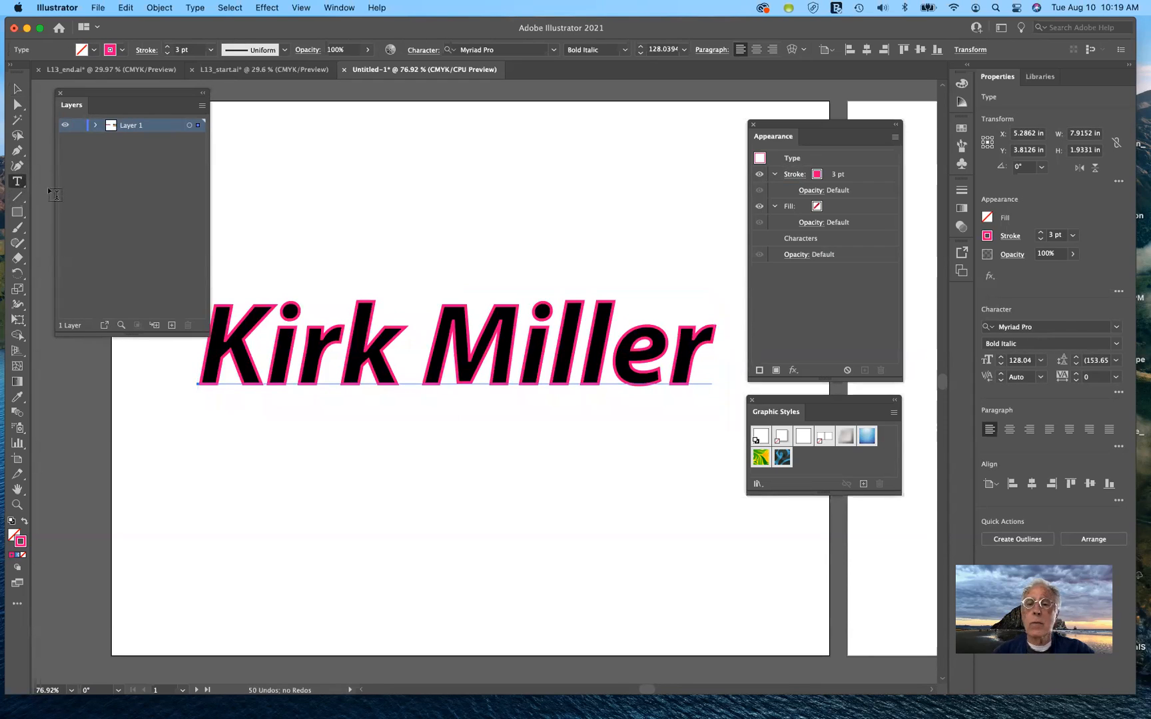
pyautogui.click(1073, 256)
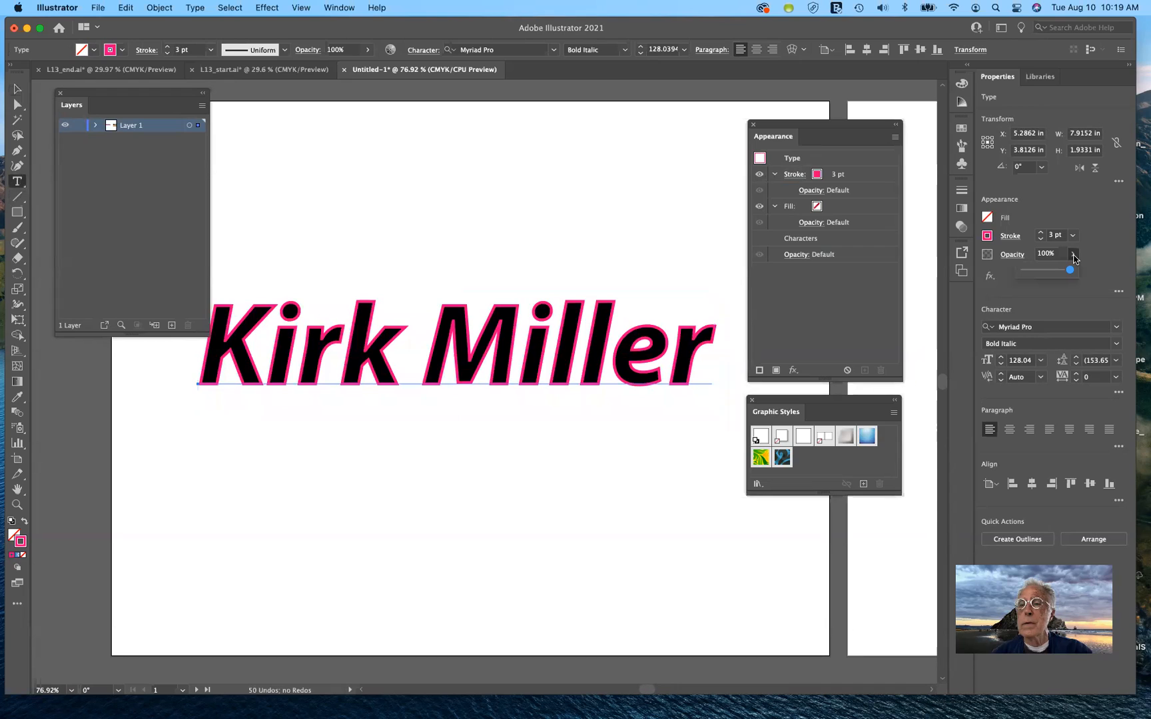
pyautogui.click(1028, 221)
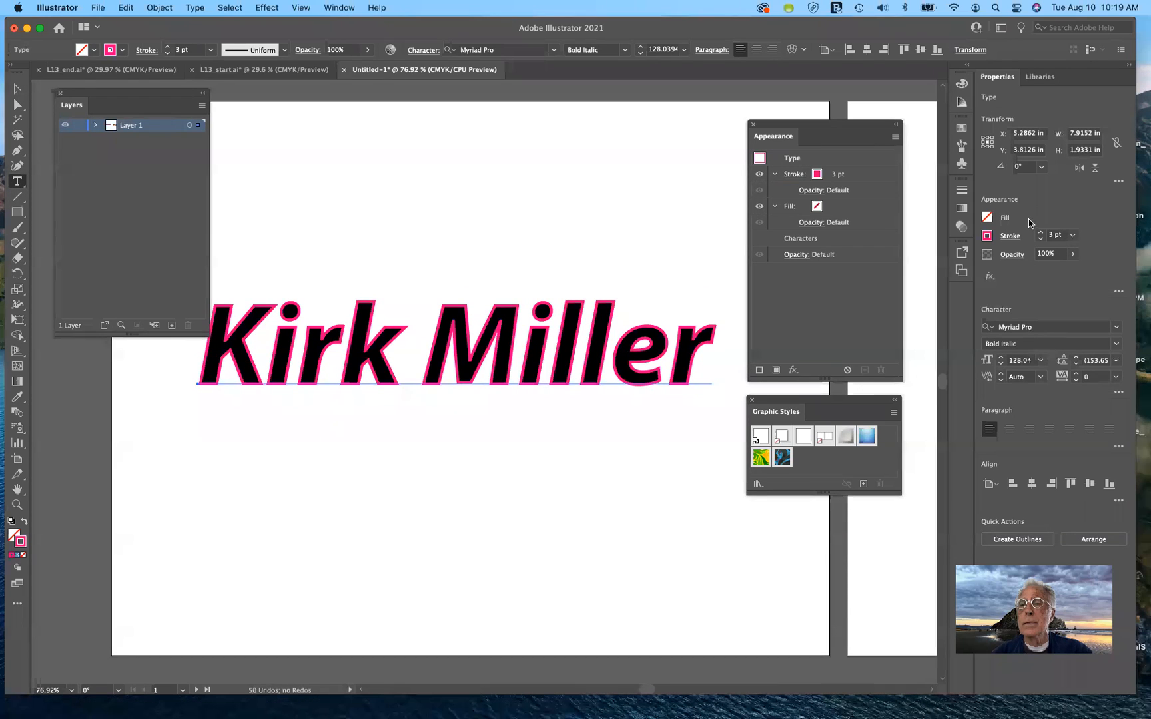
pyautogui.click(1073, 256)
pyautogui.moveTo(1070, 275)
pyautogui.mouseDown()
pyautogui.moveTo(999, 278)
pyautogui.moveTo(1085, 268)
pyautogui.mouseUp()
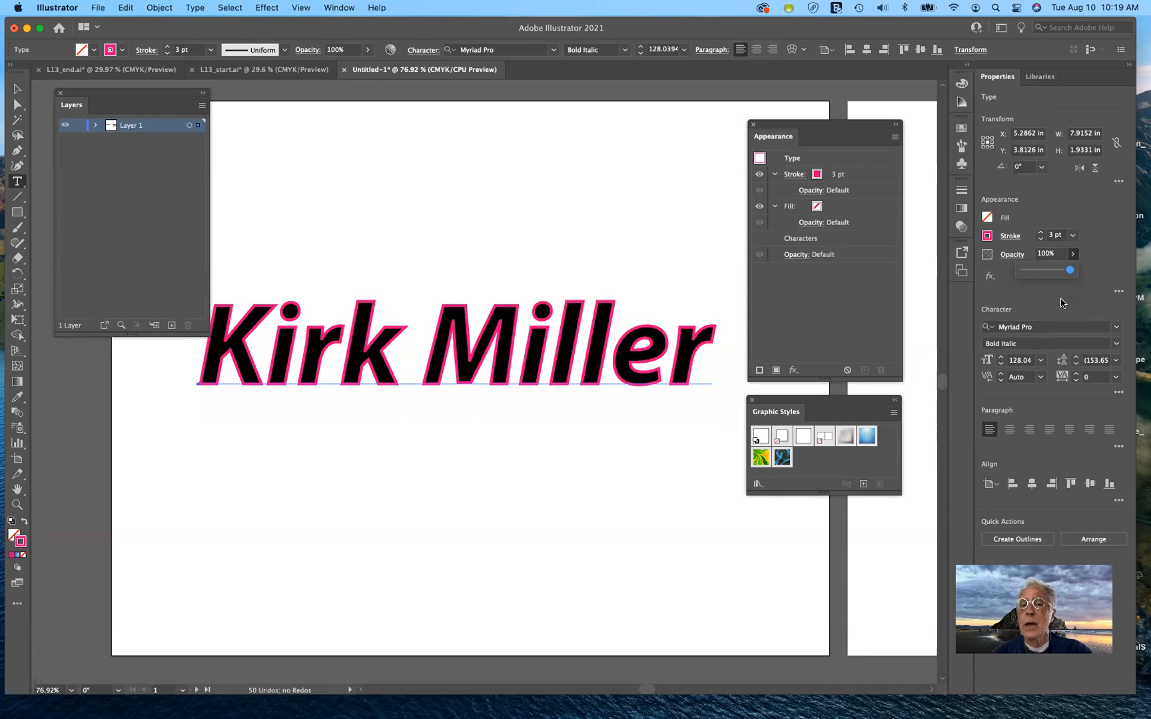
pyautogui.click(15, 89)
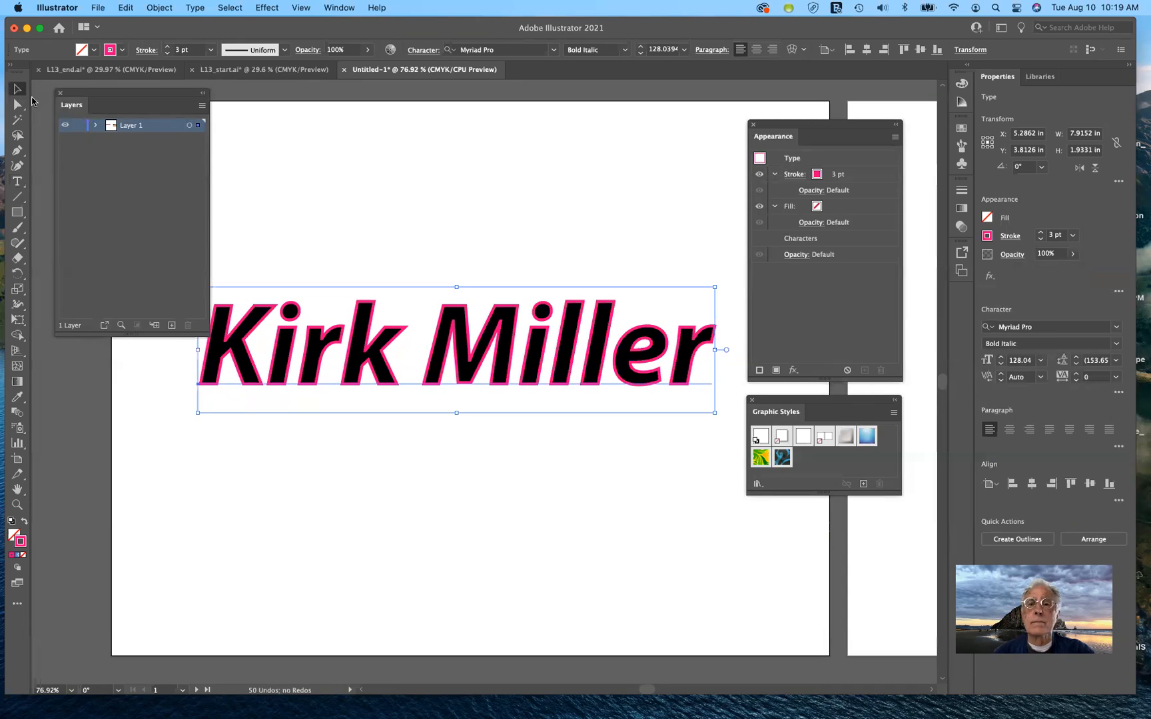
pyautogui.click(756, 484)
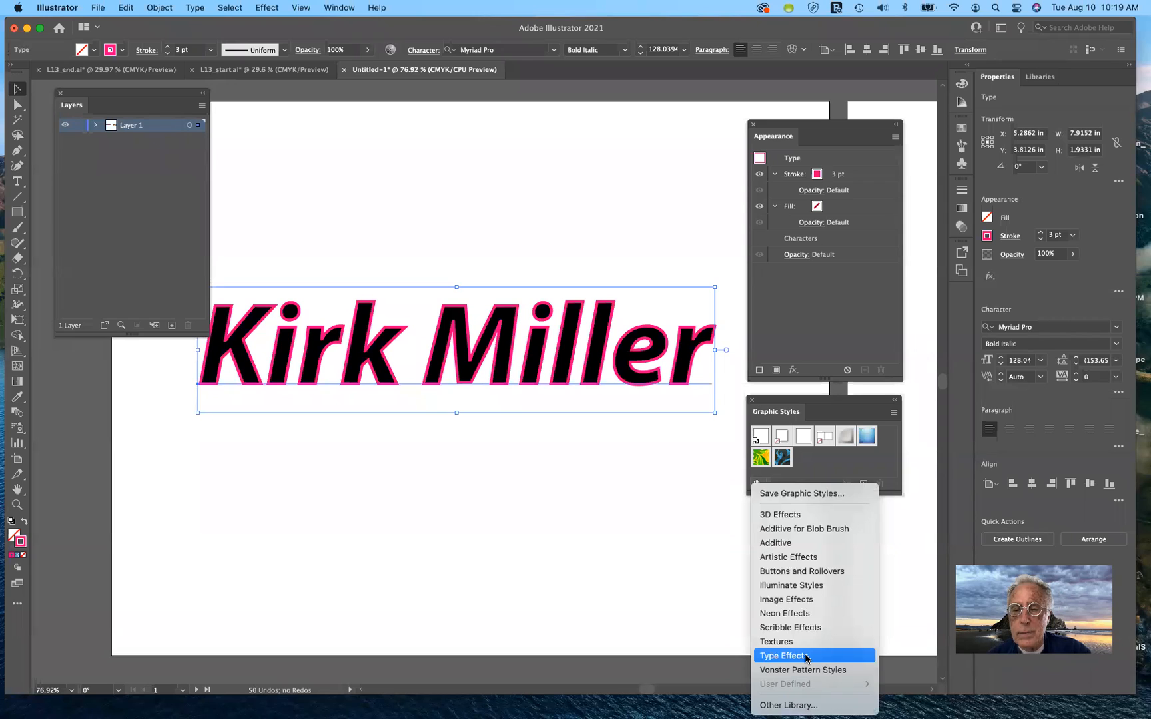
pyautogui.click(808, 617)
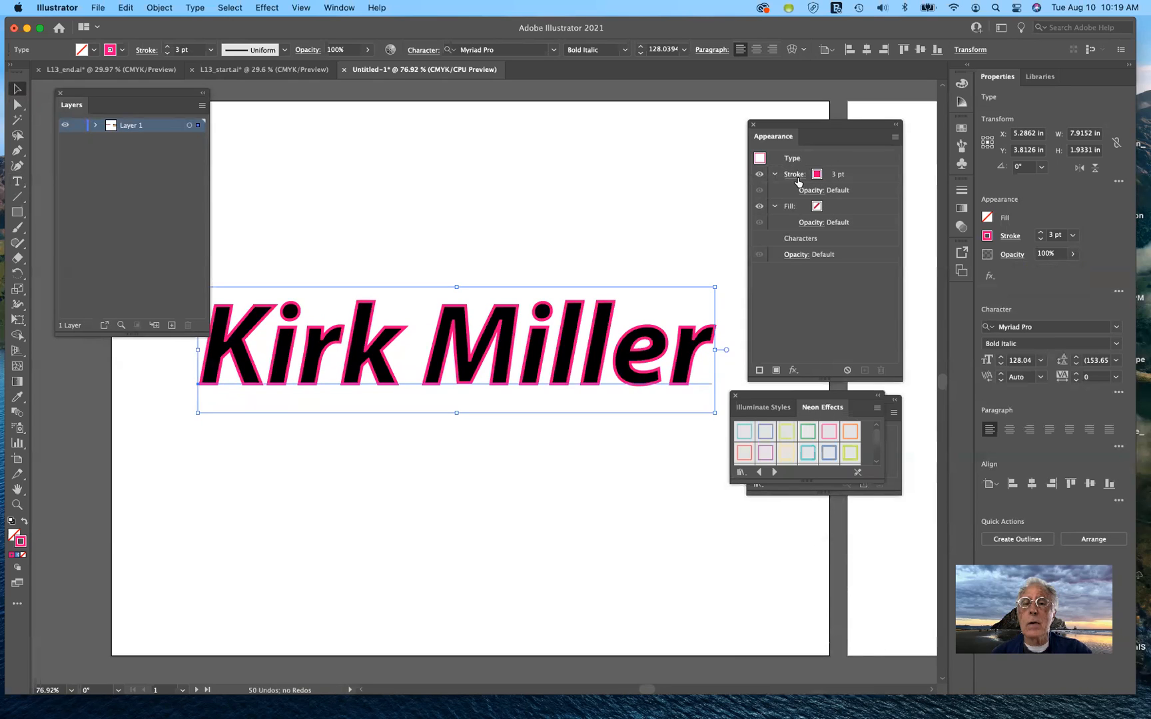
pyautogui.click(880, 177)
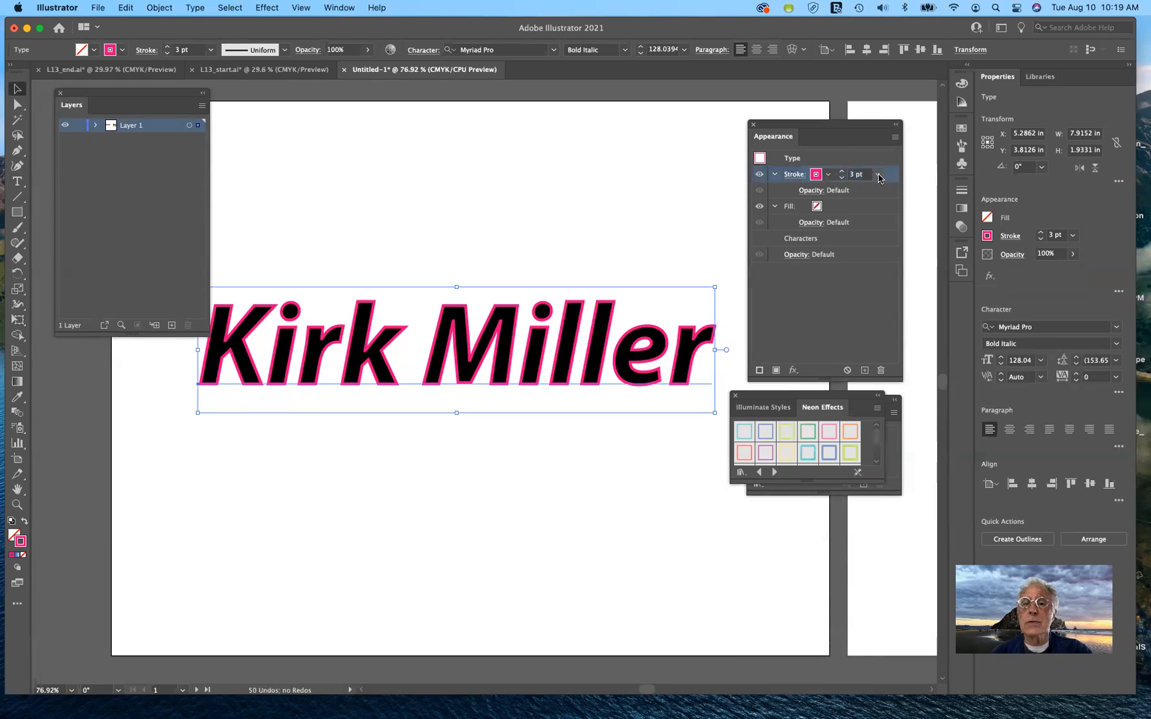
pyautogui.click(808, 454)
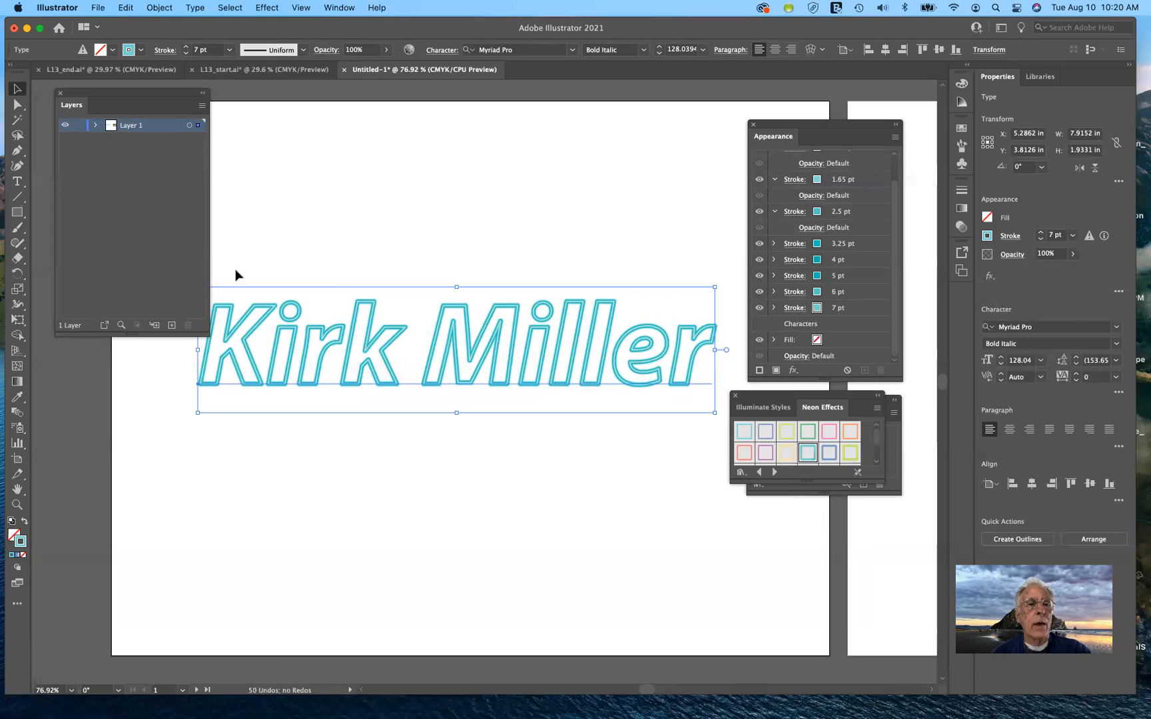
# Zoom to 150% and deselect the text to preview the teal neon glow
pyautogui.moveTo(154, 94); pyautogui.dragTo(152, 90)
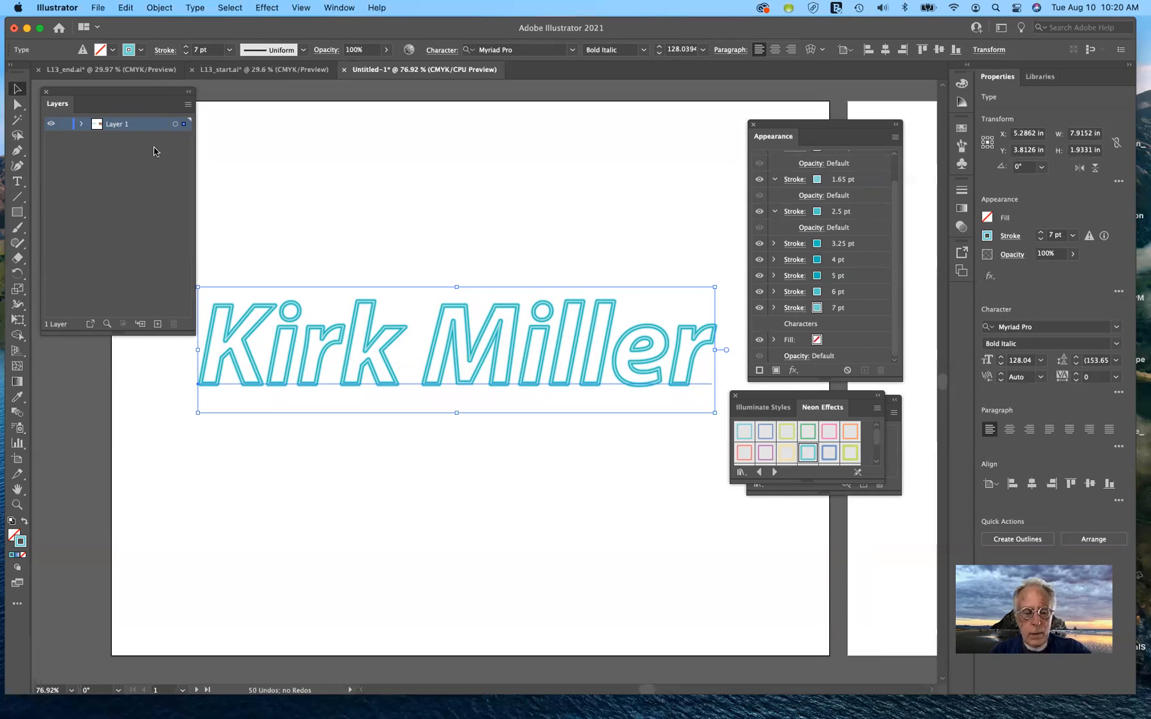
pyautogui.press('super+1')
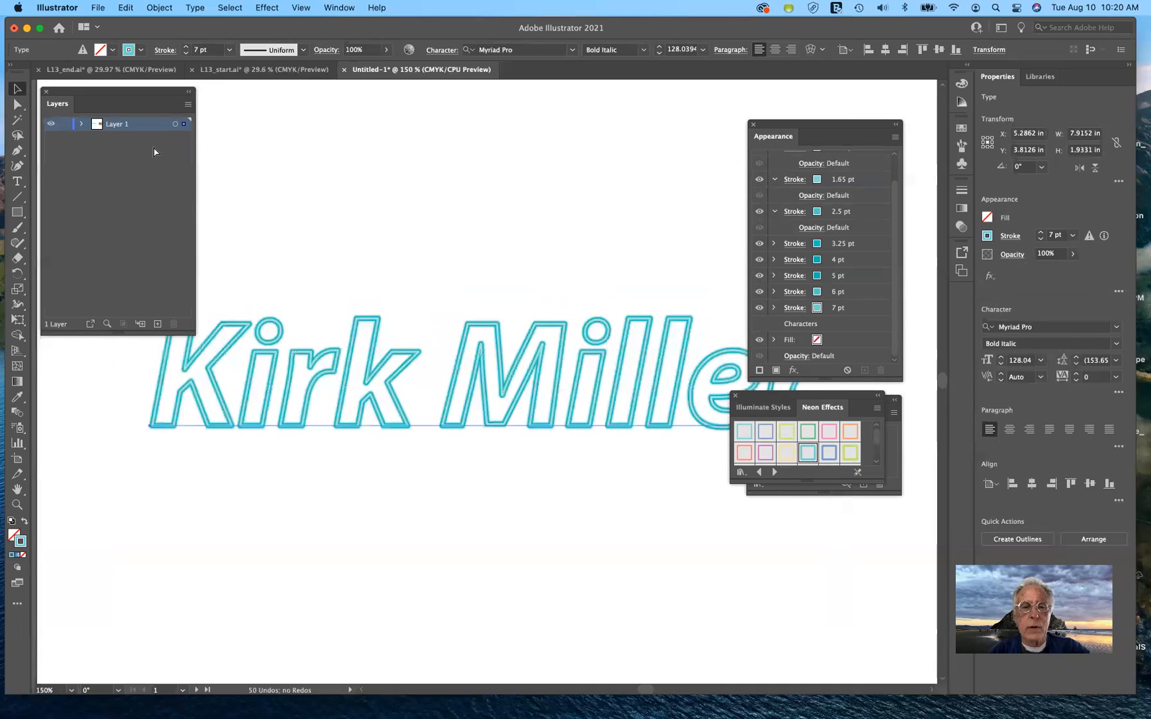
pyautogui.press('super+equal')
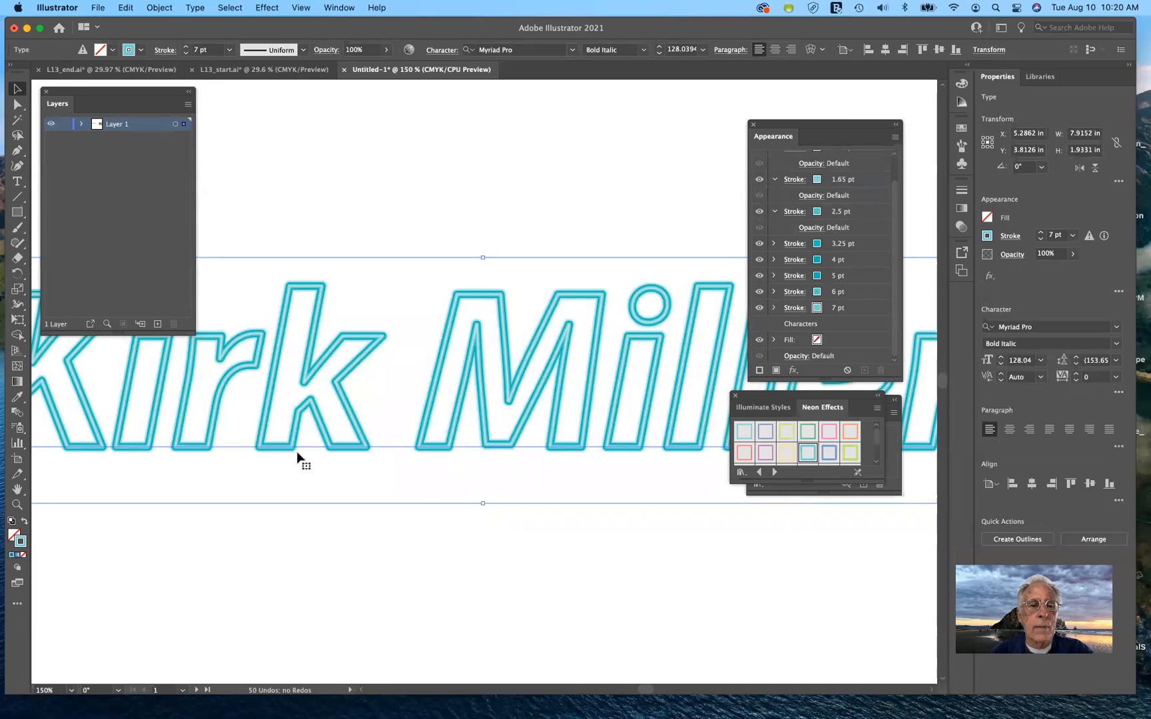
pyautogui.click(442, 554)
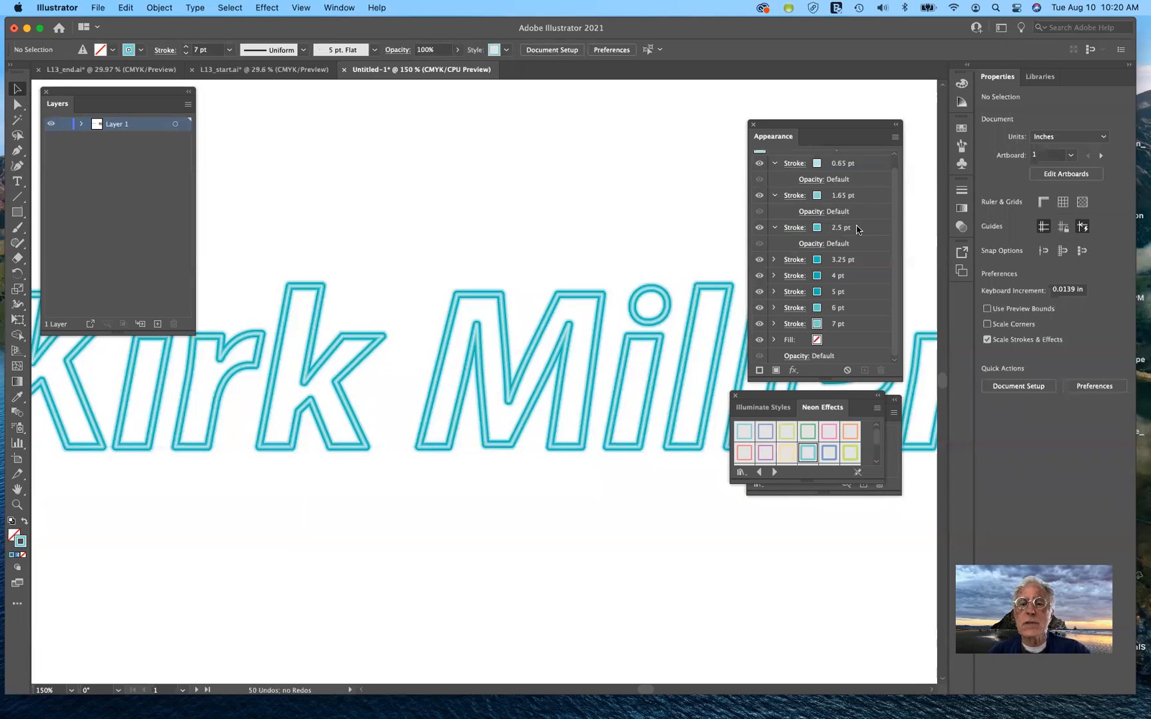
pyautogui.scroll(1, 859, 250)
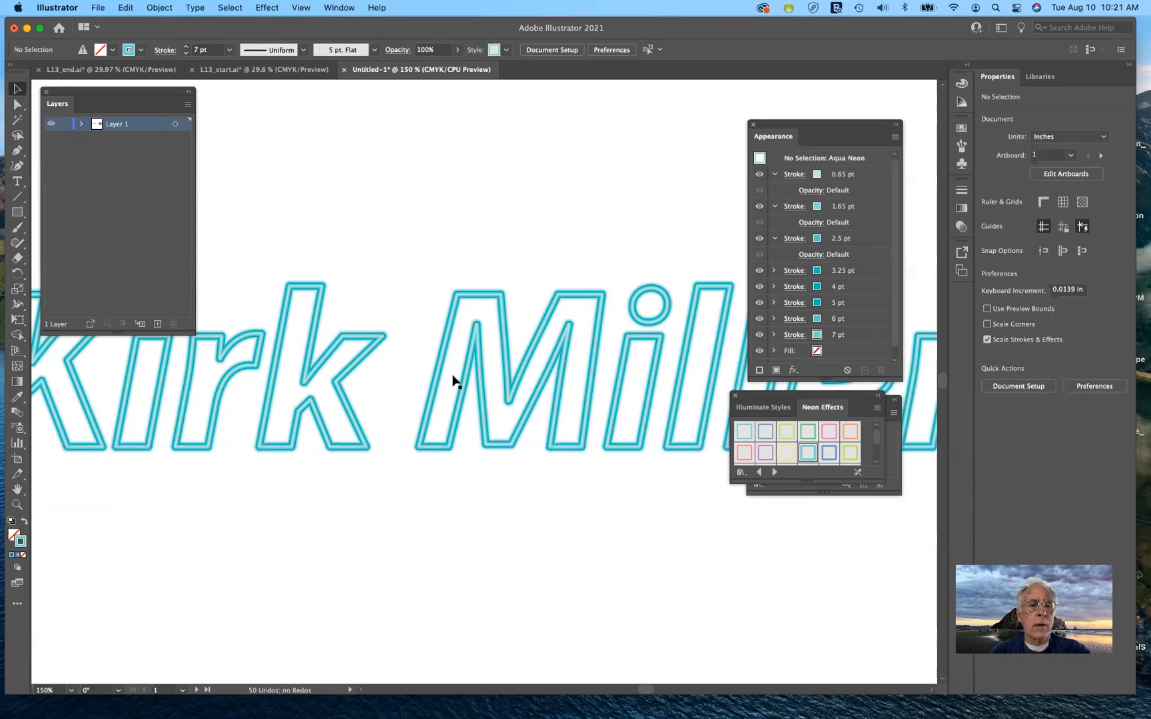
pyautogui.click(362, 364)
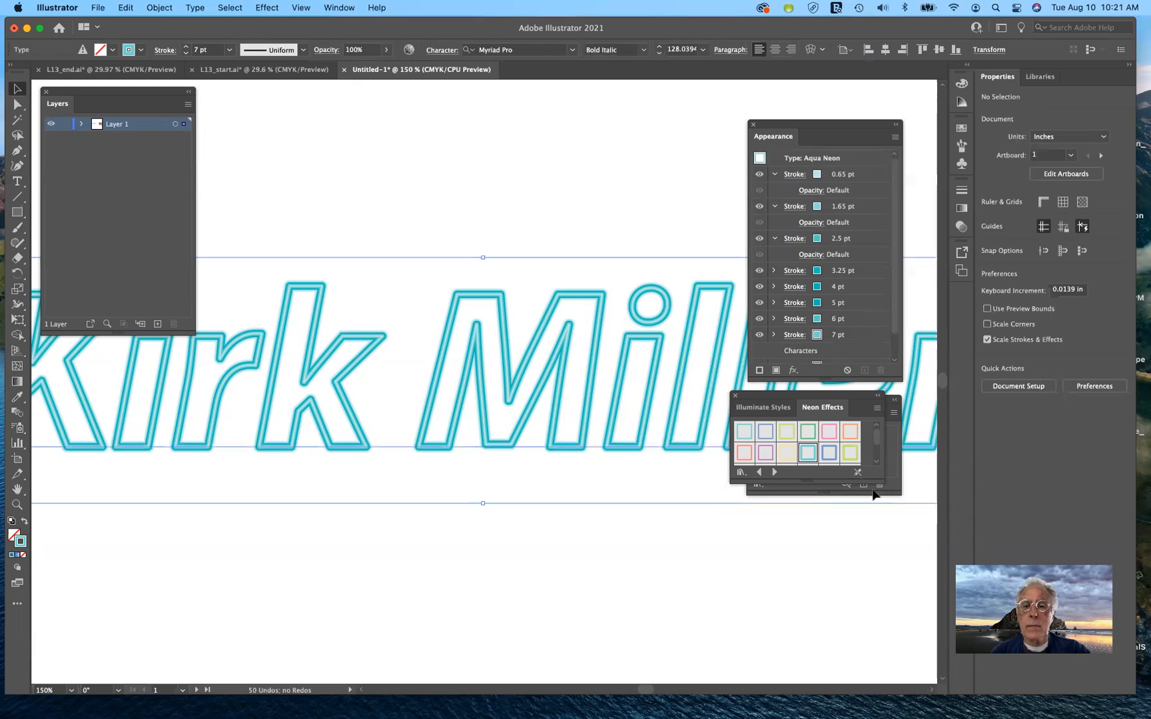
pyautogui.click(830, 433)
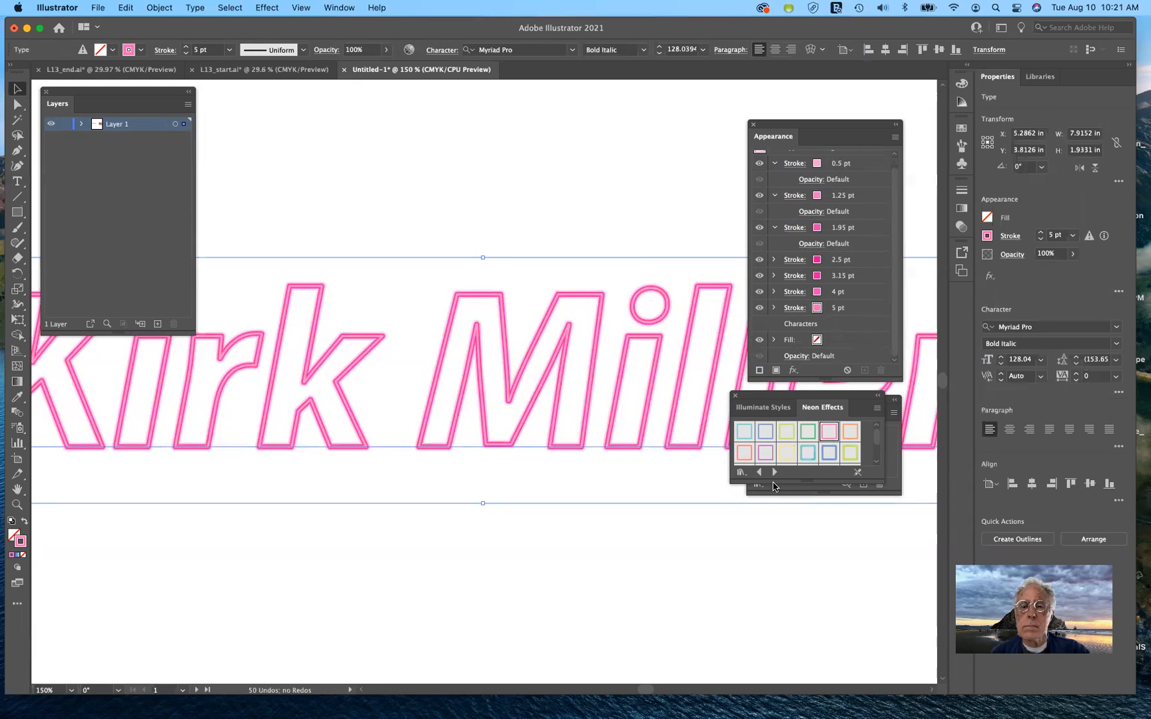
pyautogui.click(847, 454)
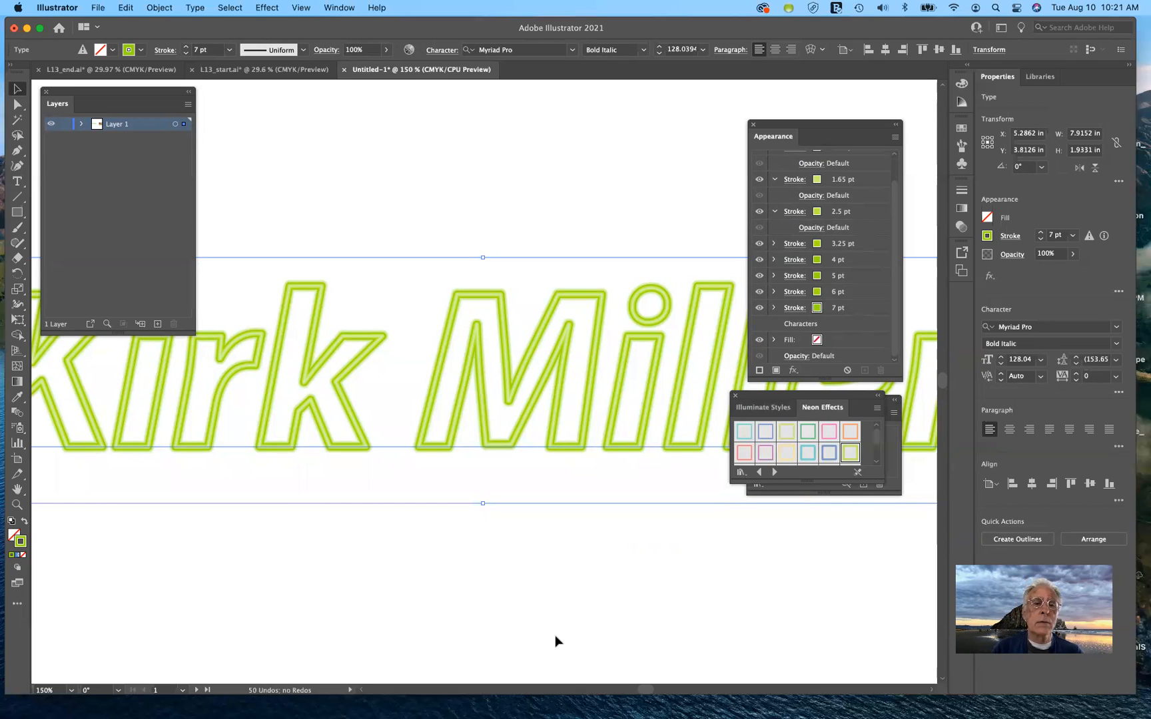
pyautogui.press('super+0')
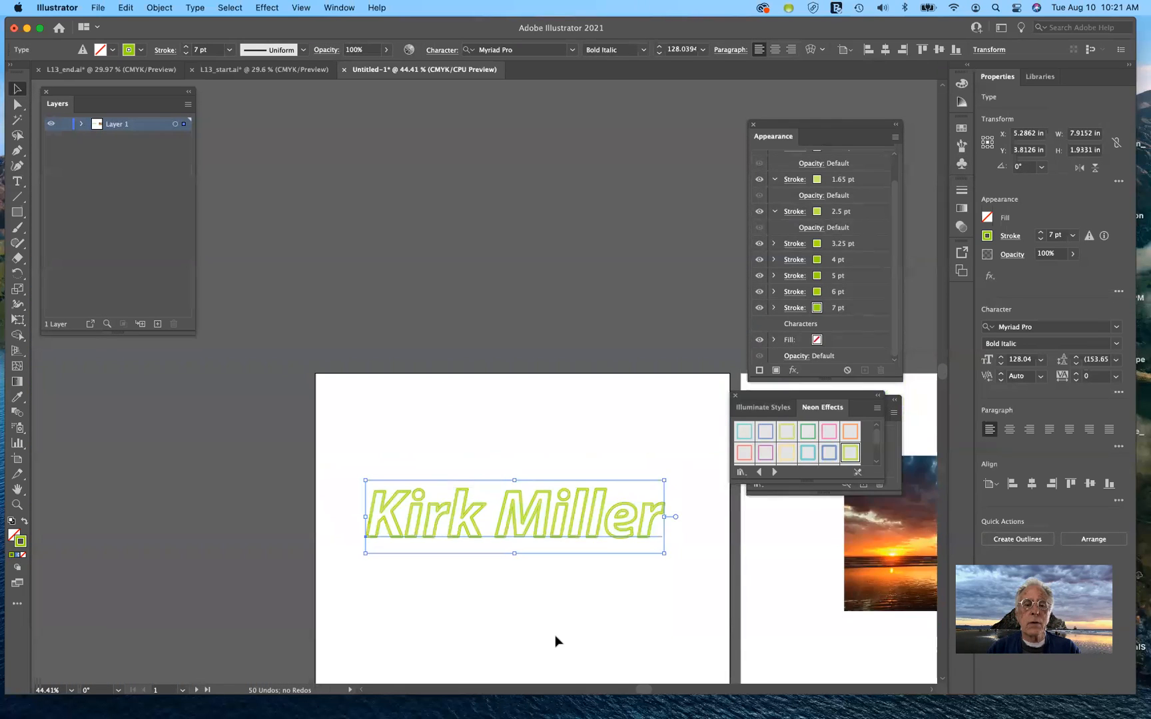
pyautogui.hscroll(1, 554, 635)
pyautogui.scroll(4, 555, 635)
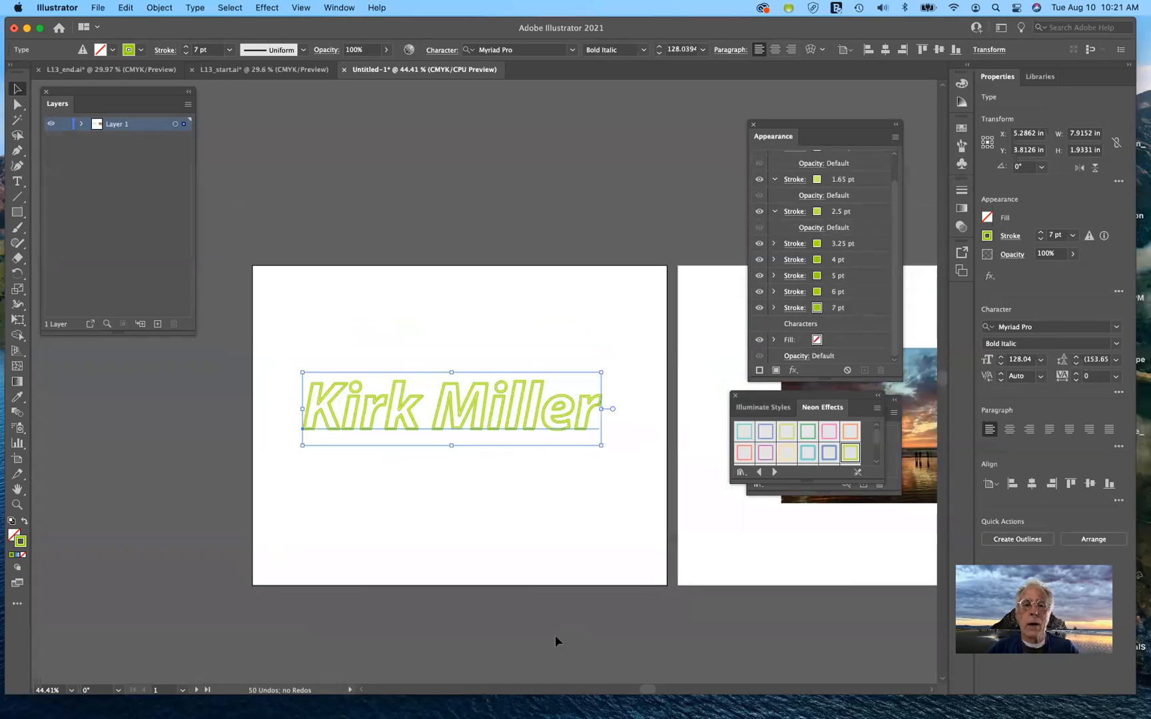
pyautogui.hscroll(4, 555, 634)
pyautogui.scroll(-1, 555, 635)
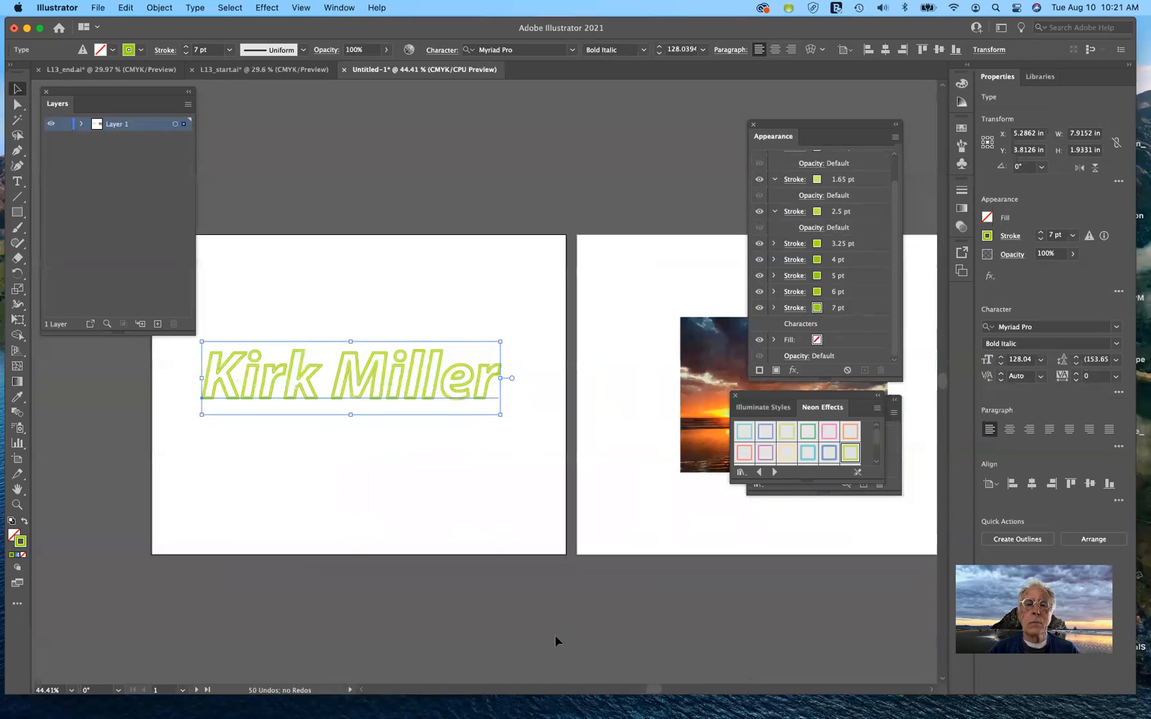
pyautogui.hscroll(2, 555, 635)
pyautogui.scroll(-2, 555, 635)
pyautogui.hscroll(-5, 555, 635)
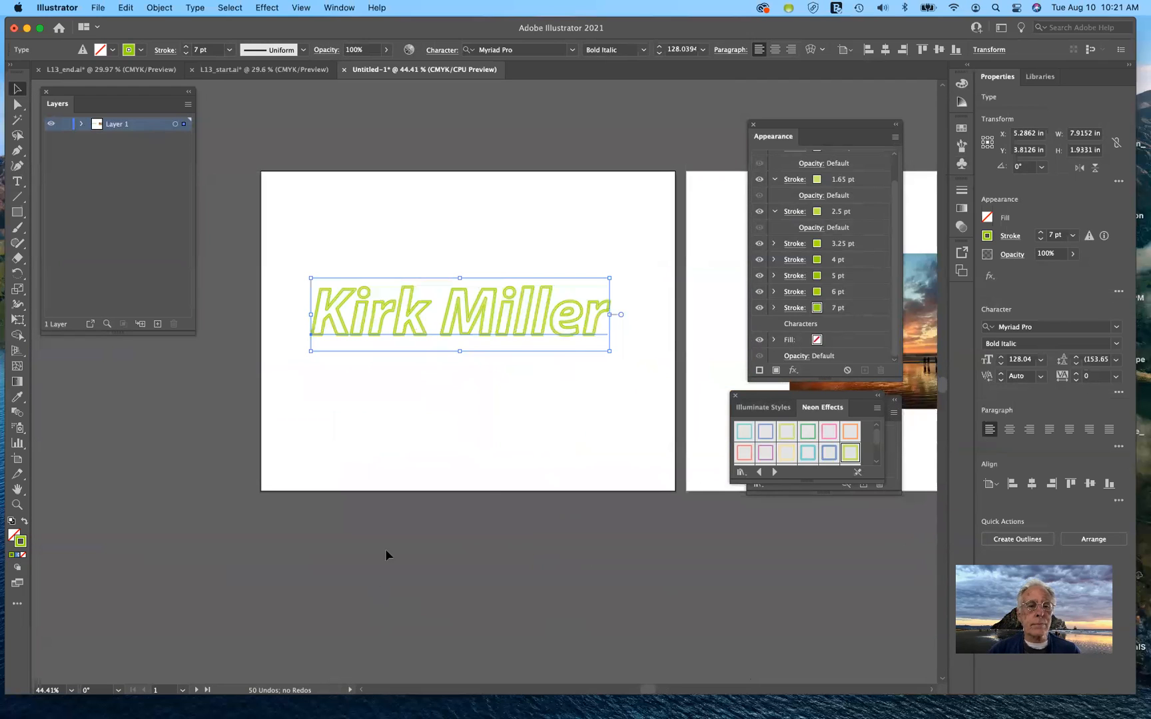
pyautogui.click(359, 398)
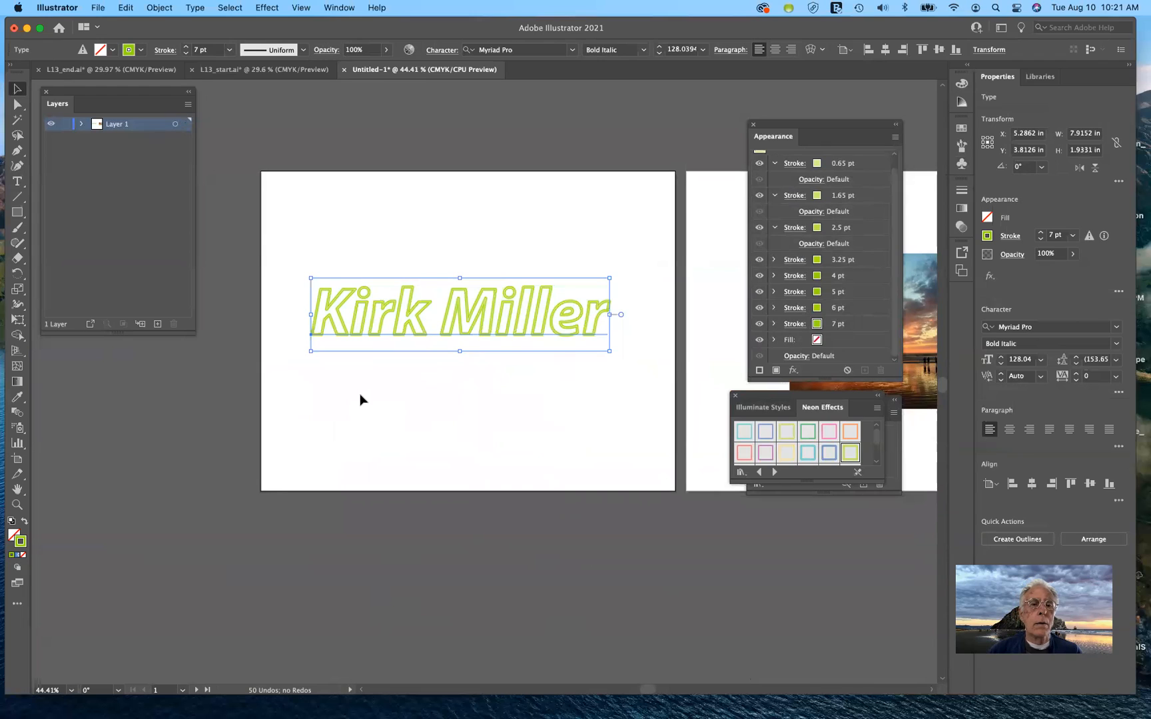
pyautogui.click(22, 212)
pyautogui.moveTo(399, 363); pyautogui.dragTo(558, 457)
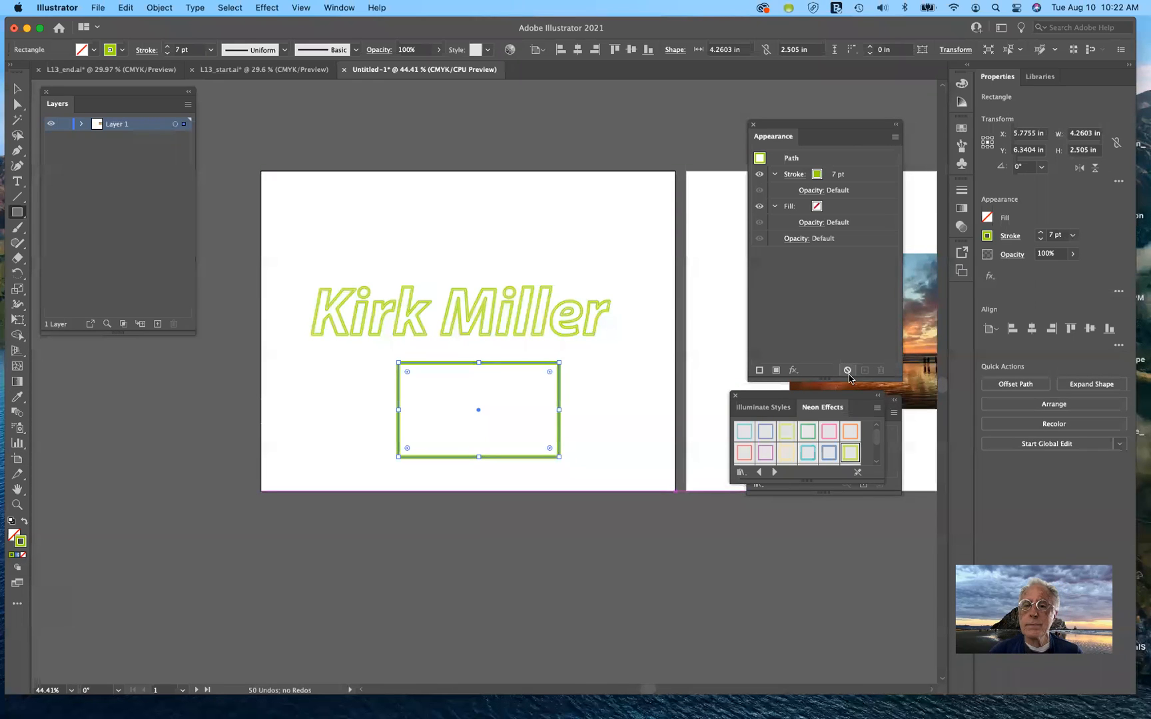
pyautogui.press('v')
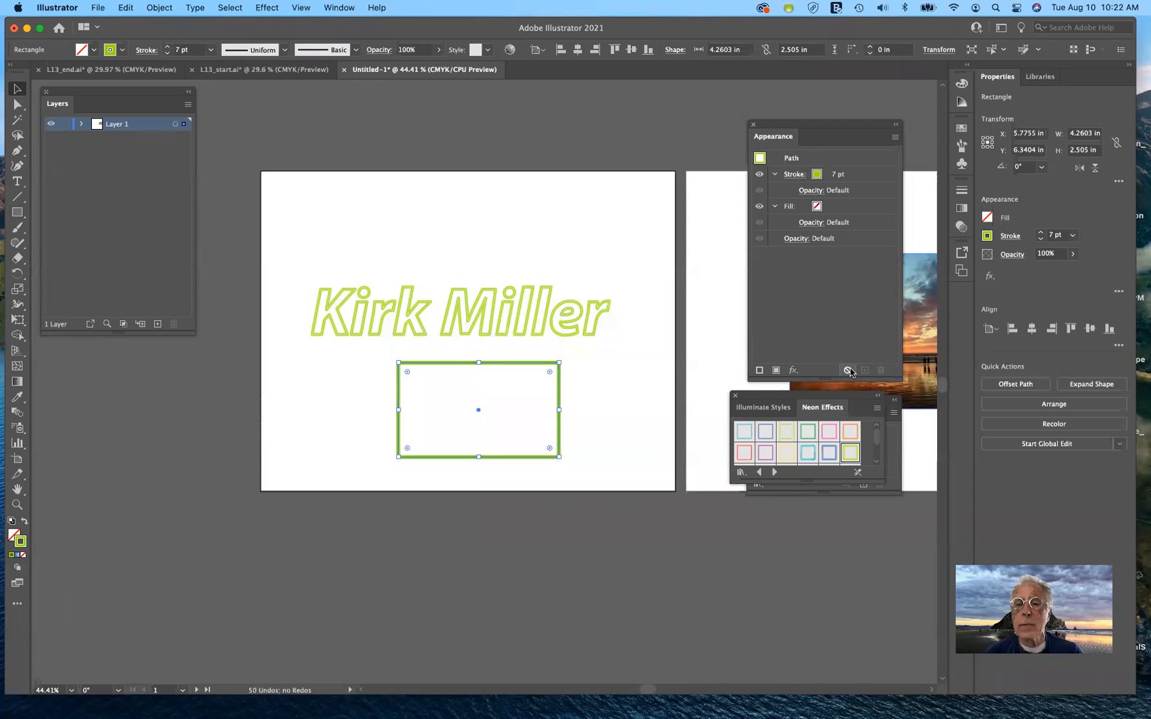
pyautogui.click(848, 371)
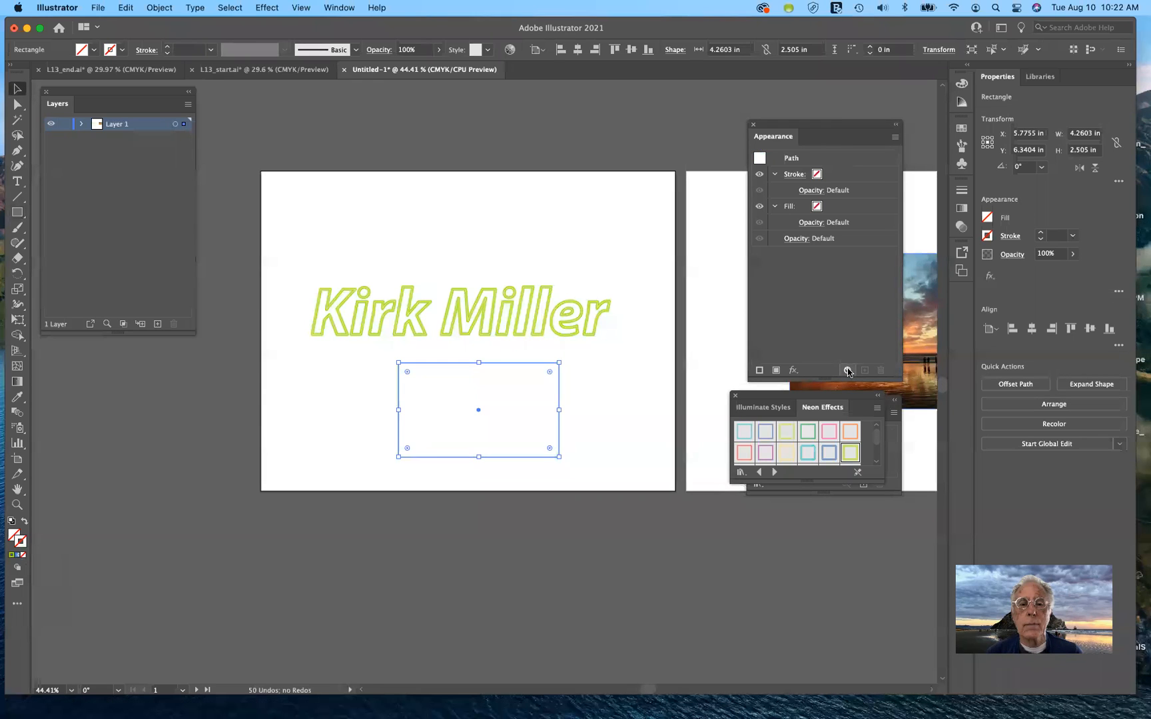
# Set the rectangle's Fill to red in the Appearance panel, then deselect and reselect it to check
pyautogui.click(816, 207)
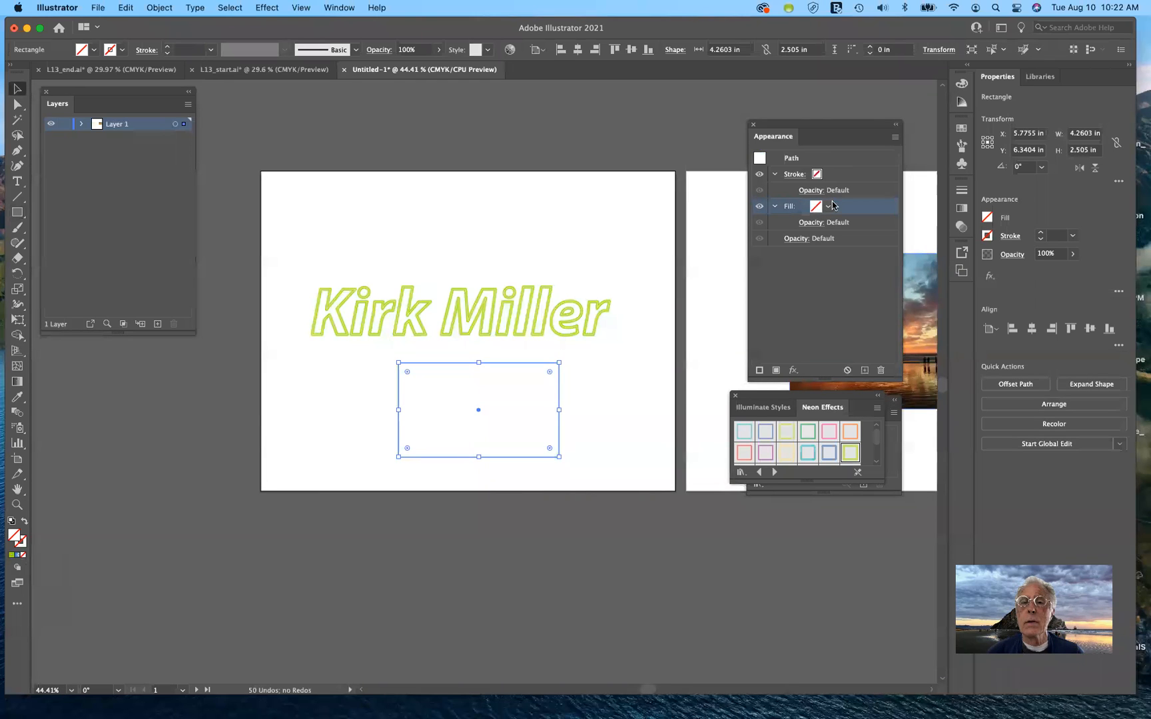
pyautogui.click(830, 207)
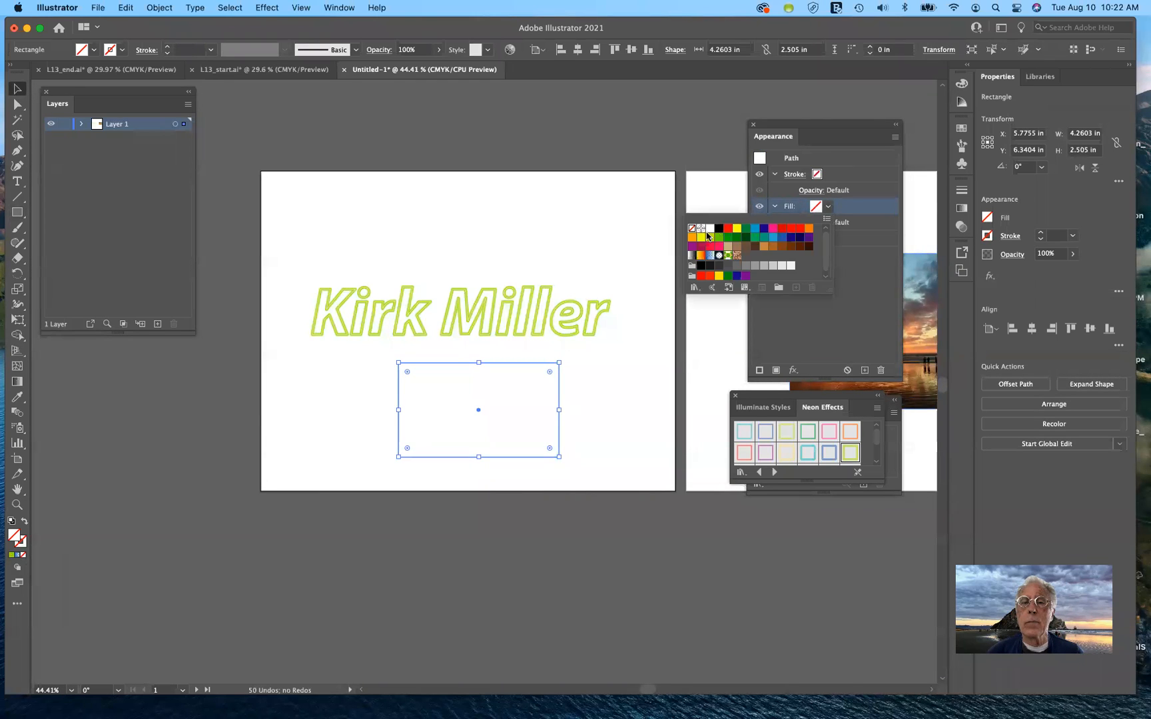
pyautogui.click(728, 229)
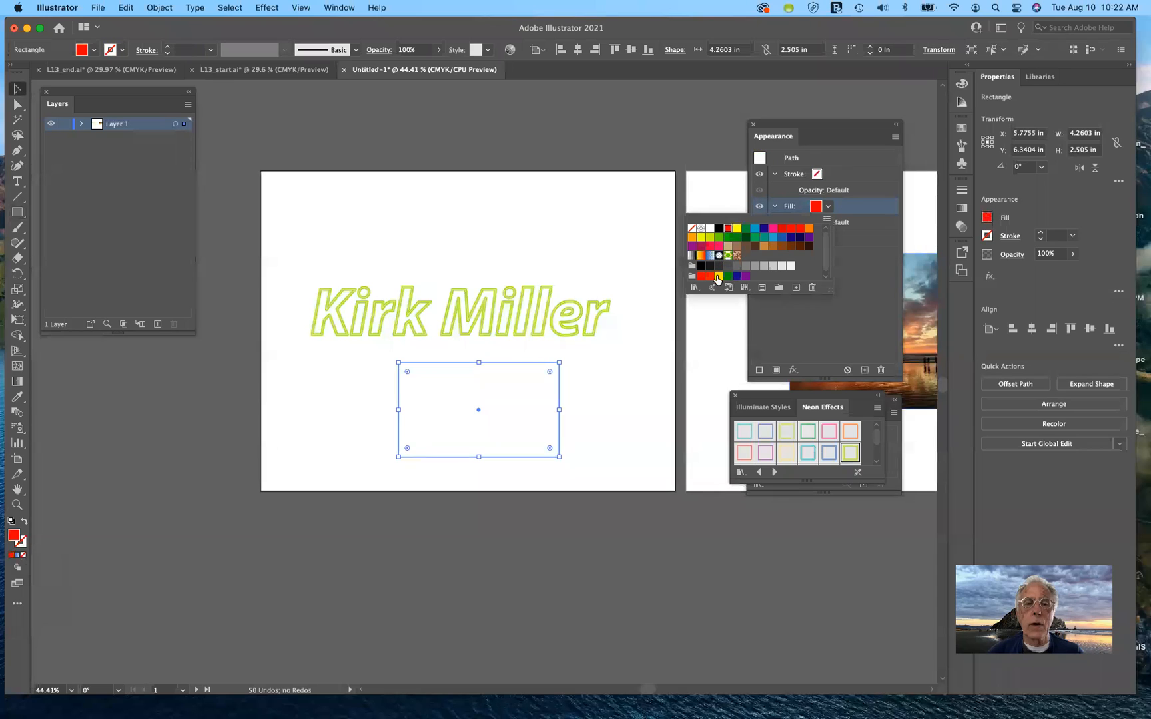
pyautogui.click(598, 417)
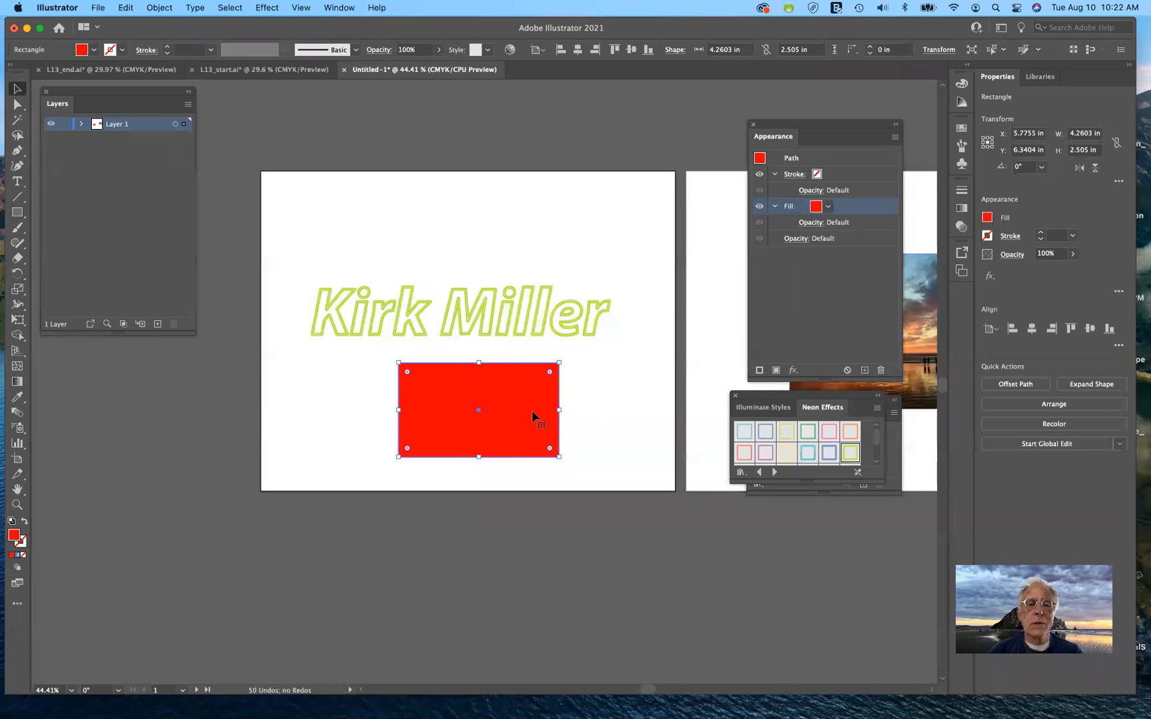
pyautogui.click(581, 454)
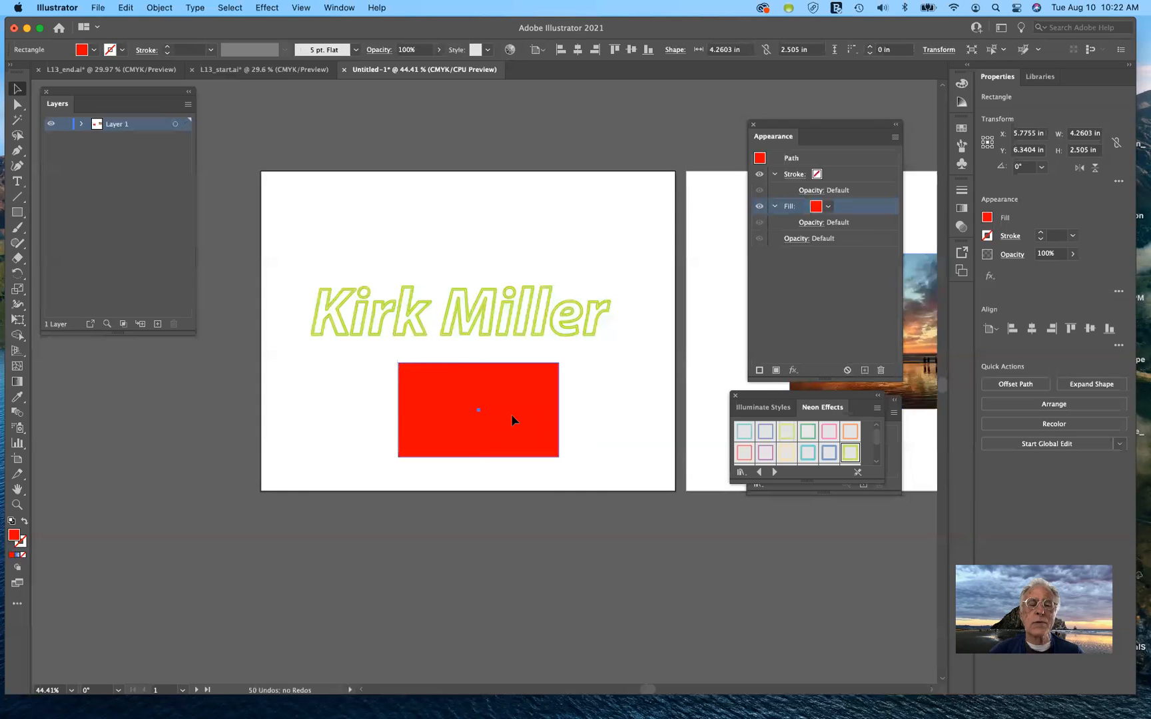
pyautogui.click(511, 414)
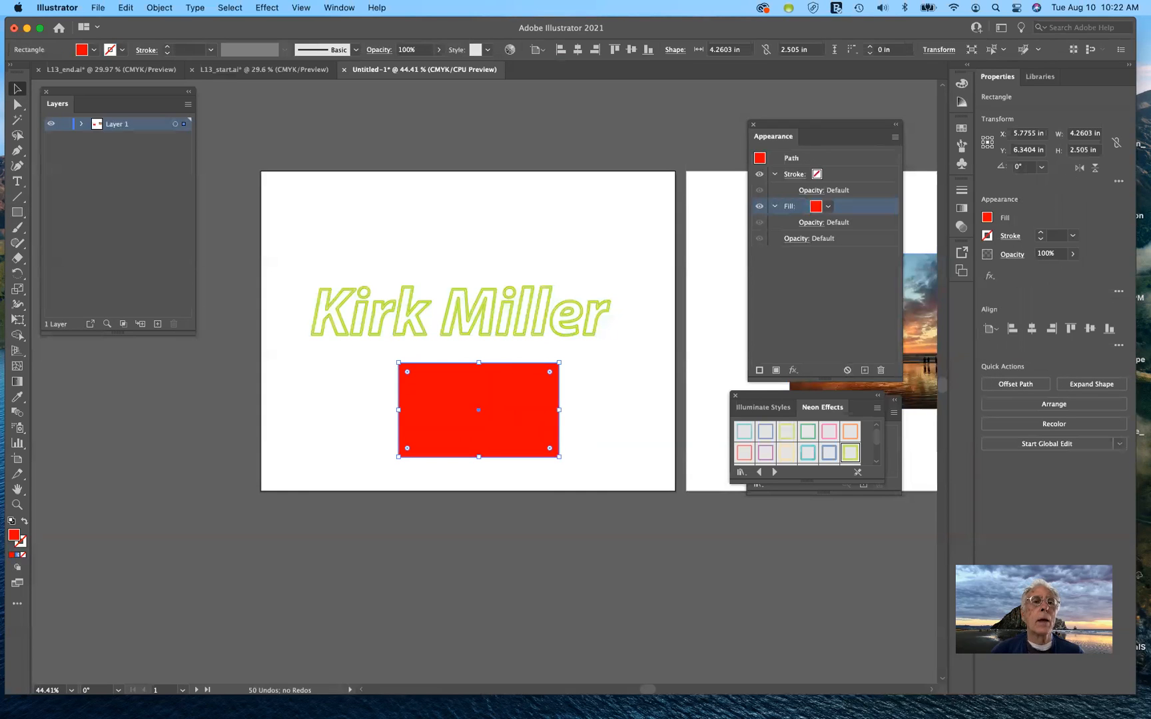
# Apply Effect > Stylize > Scribble to the red rectangle
pyautogui.click(269, 8)
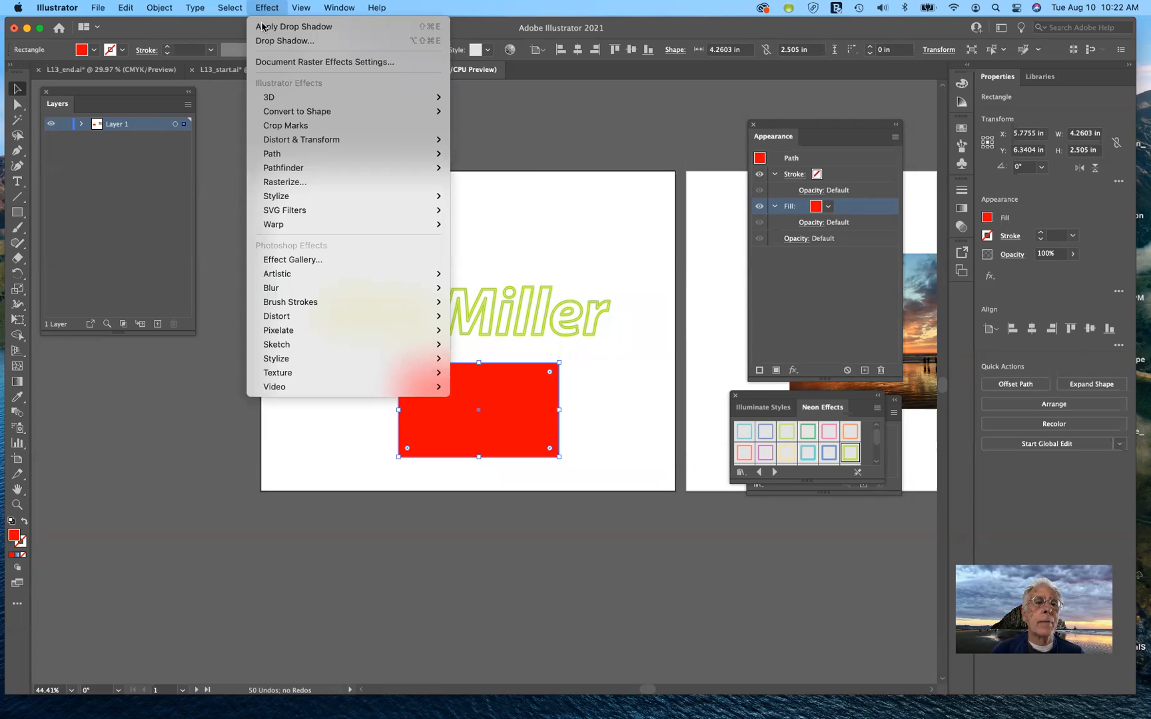
pyautogui.moveTo(297, 204)
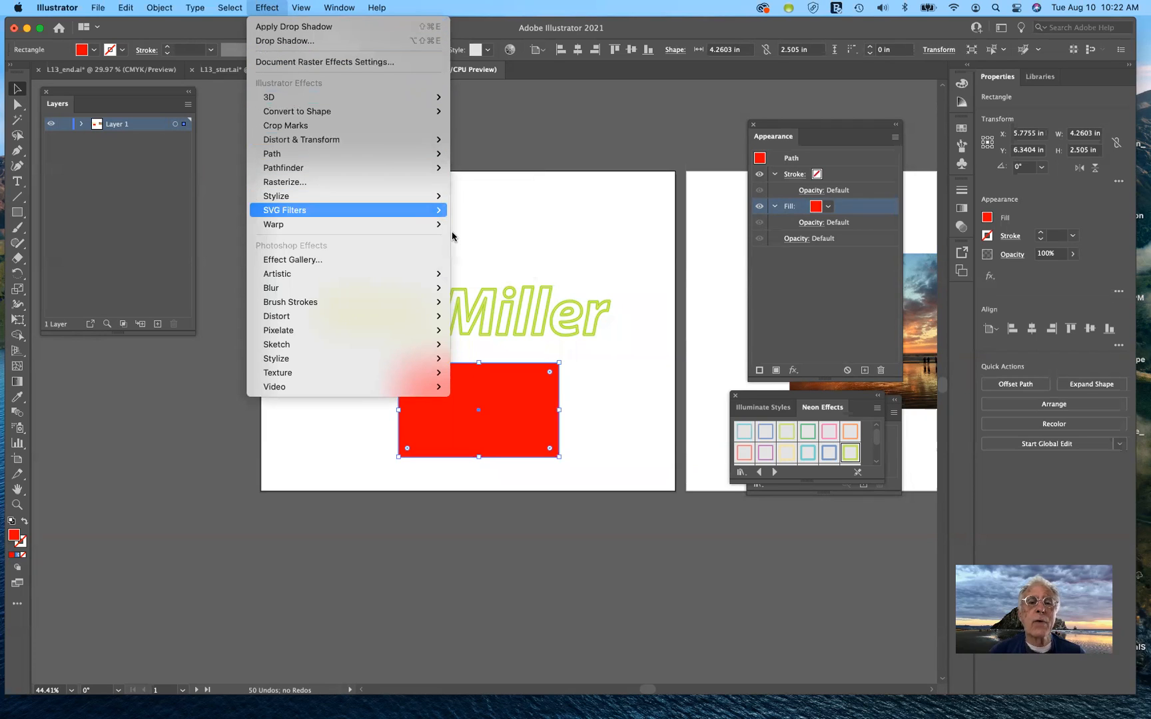
pyautogui.moveTo(399, 210)
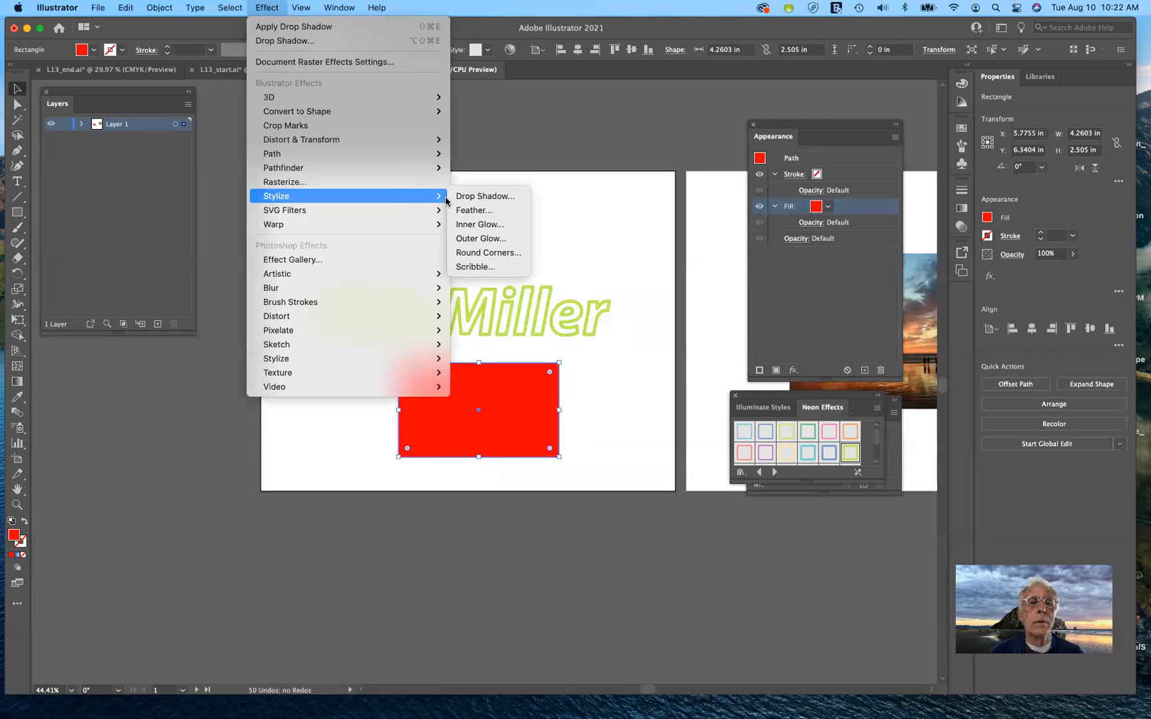
pyautogui.click(476, 267)
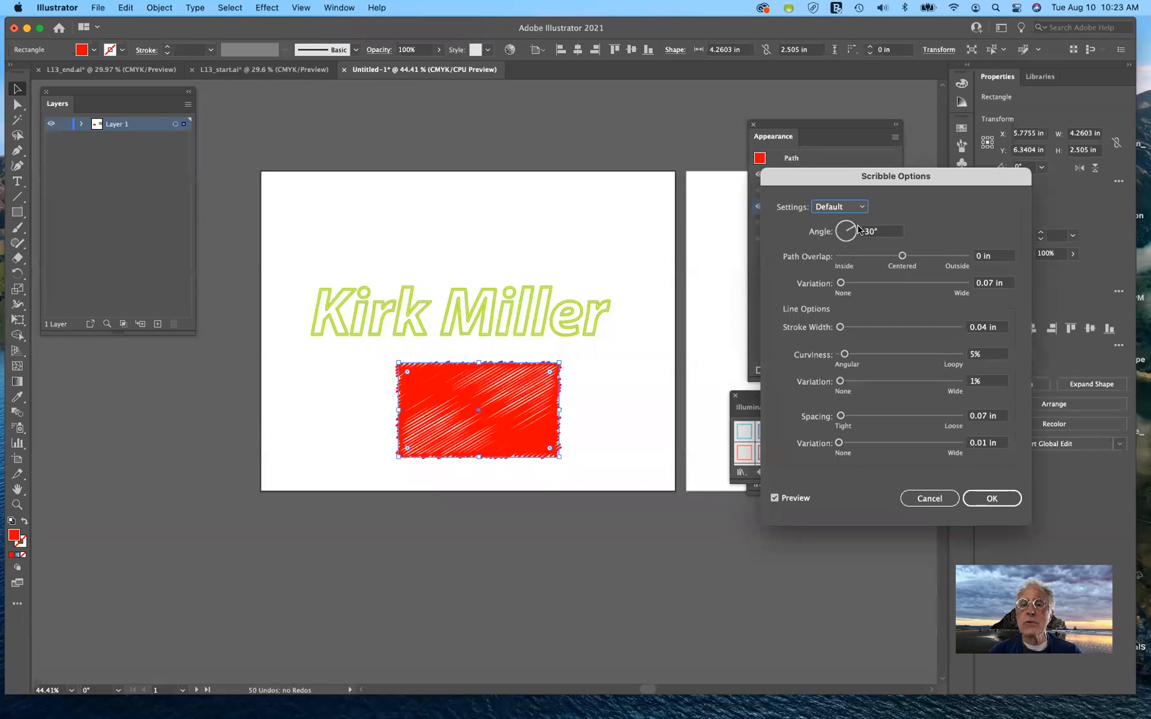
# Set Scribble angle 84°, path overlap 0.21 in, variation 0.4 in and stroke width 0.04 in
pyautogui.moveTo(856, 230); pyautogui.dragTo(847, 222)
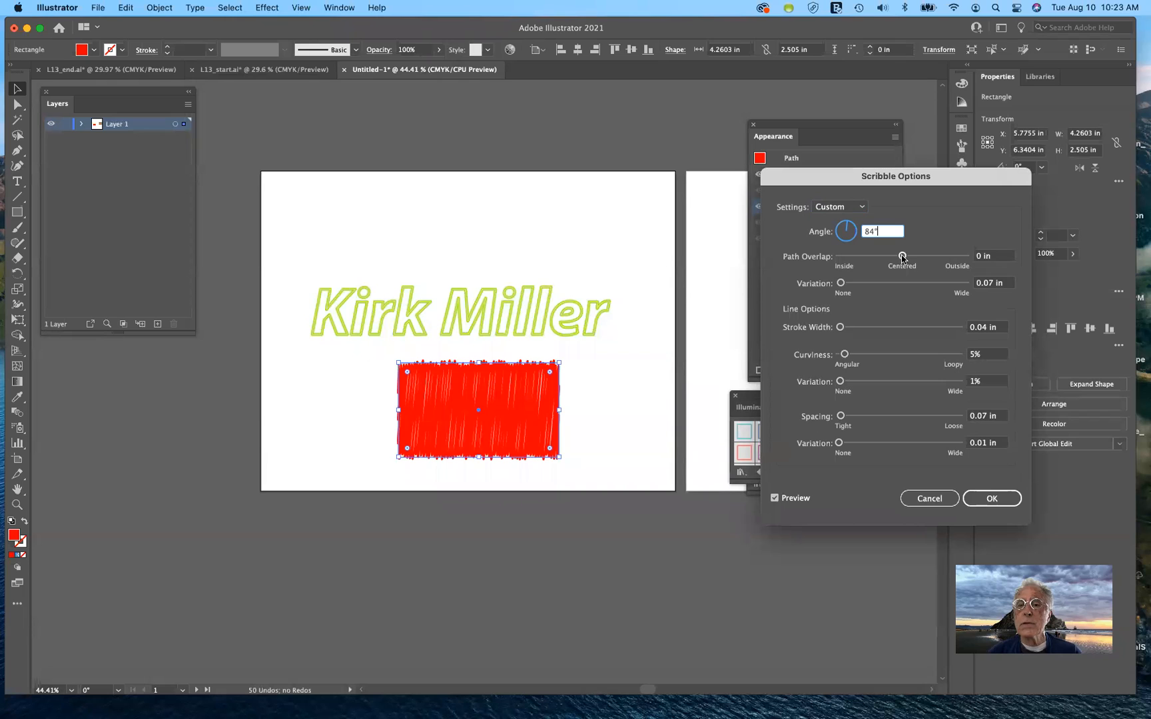
pyautogui.moveTo(902, 257)
pyautogui.mouseDown()
pyautogui.moveTo(912, 258)
pyautogui.moveTo(894, 258)
pyautogui.moveTo(906, 261)
pyautogui.mouseUp()
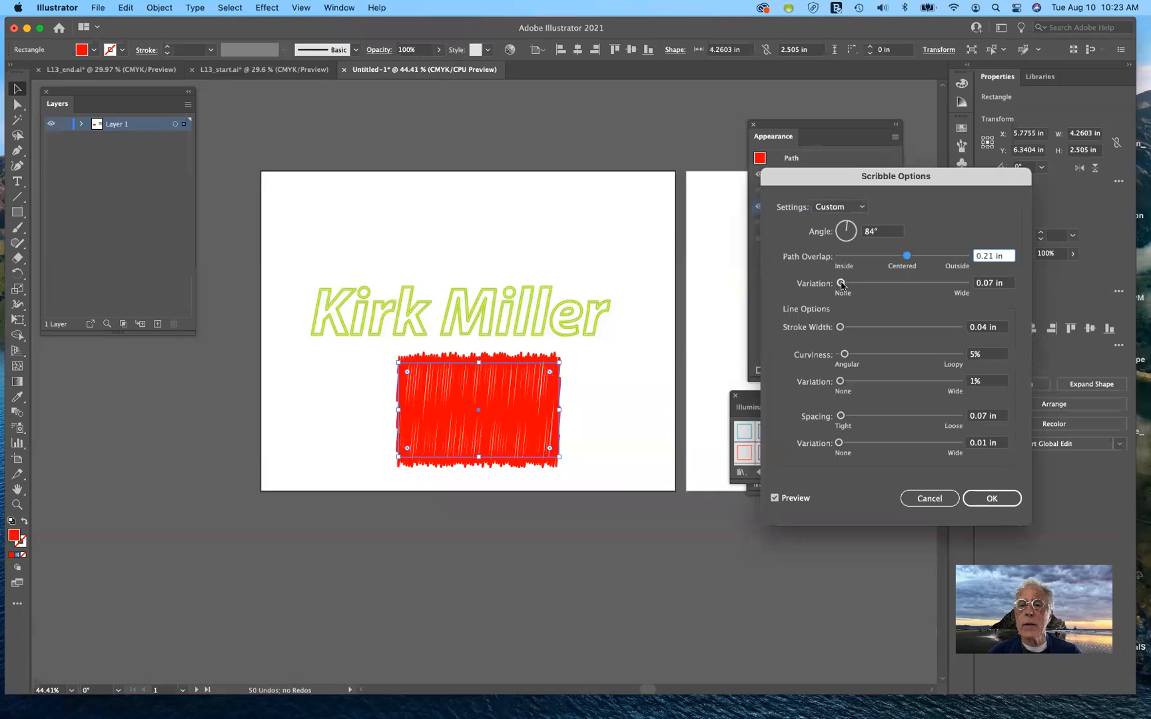
pyautogui.moveTo(842, 284); pyautogui.dragTo(852, 286)
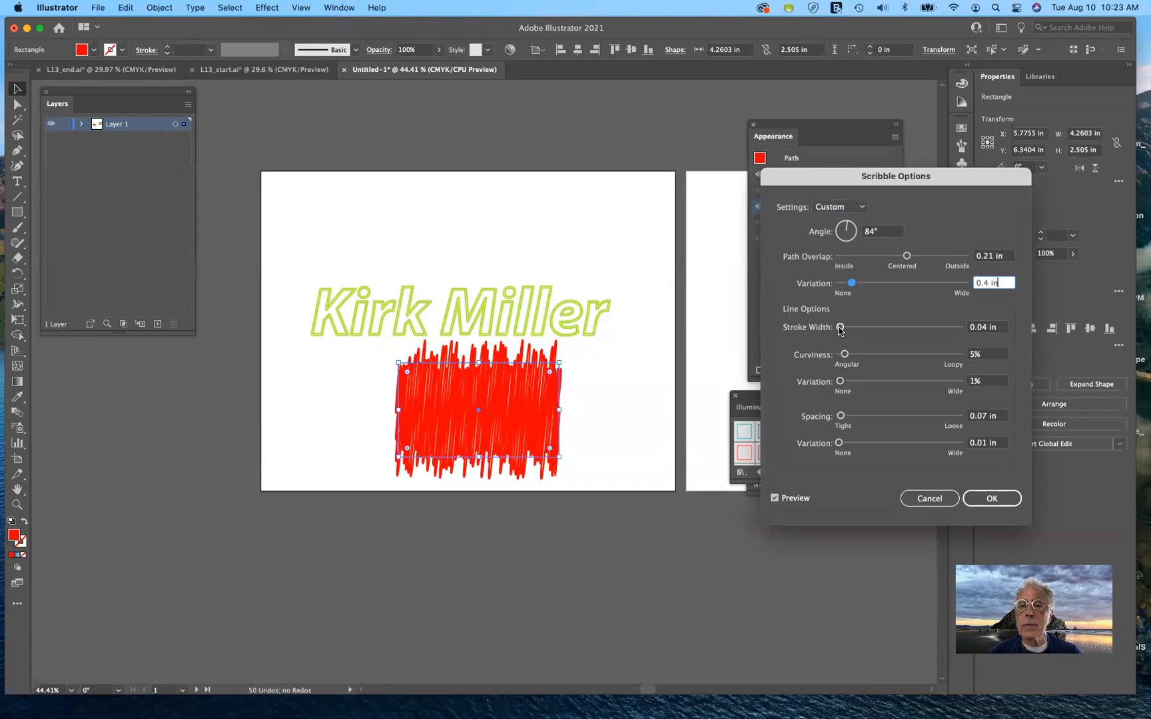
pyautogui.moveTo(840, 327); pyautogui.dragTo(841, 330)
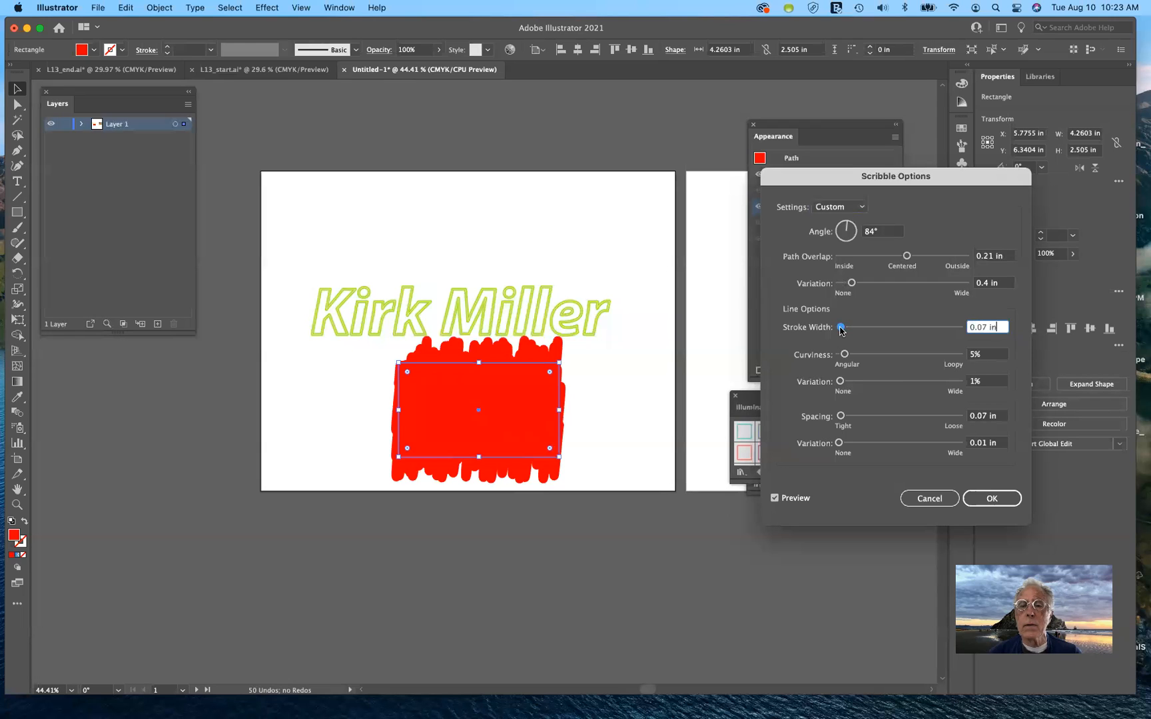
pyautogui.moveTo(841, 329); pyautogui.dragTo(841, 331)
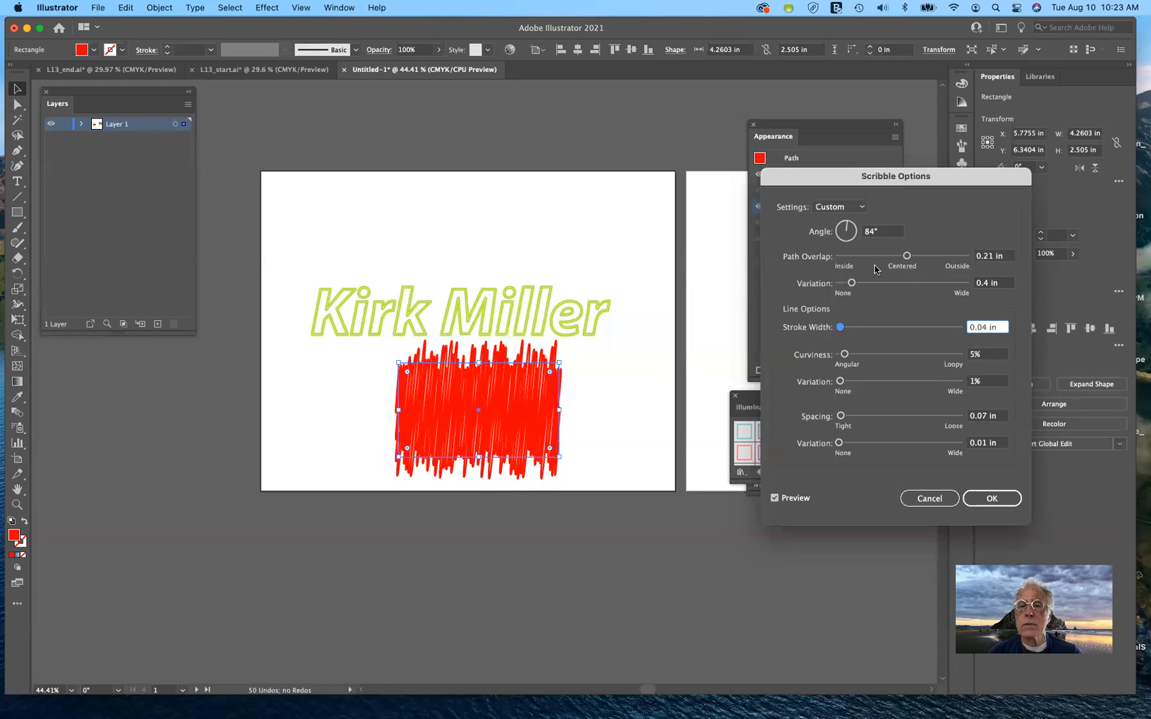
# Change the scribble angle to 45° and widen the spacing to 0.18 in, keeping 0.04 in strokes
pyautogui.click(852, 224)
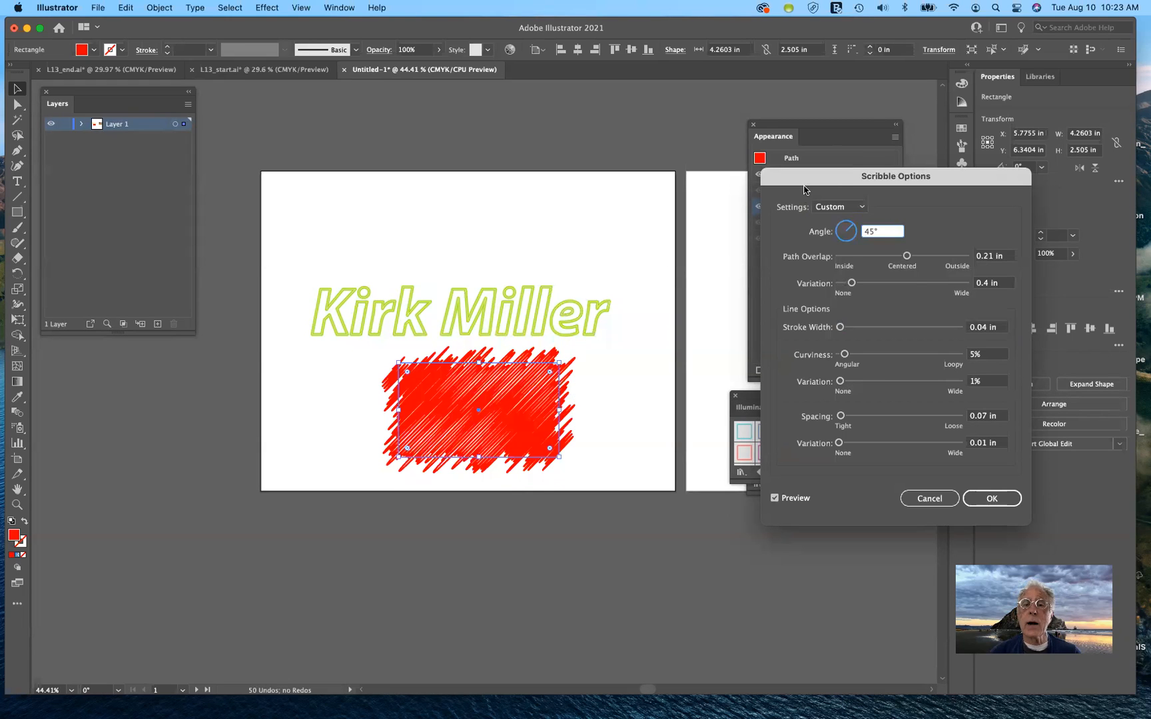
pyautogui.moveTo(806, 185)
pyautogui.mouseDown()
pyautogui.moveTo(804, 375)
pyautogui.moveTo(799, 315)
pyautogui.mouseUp()
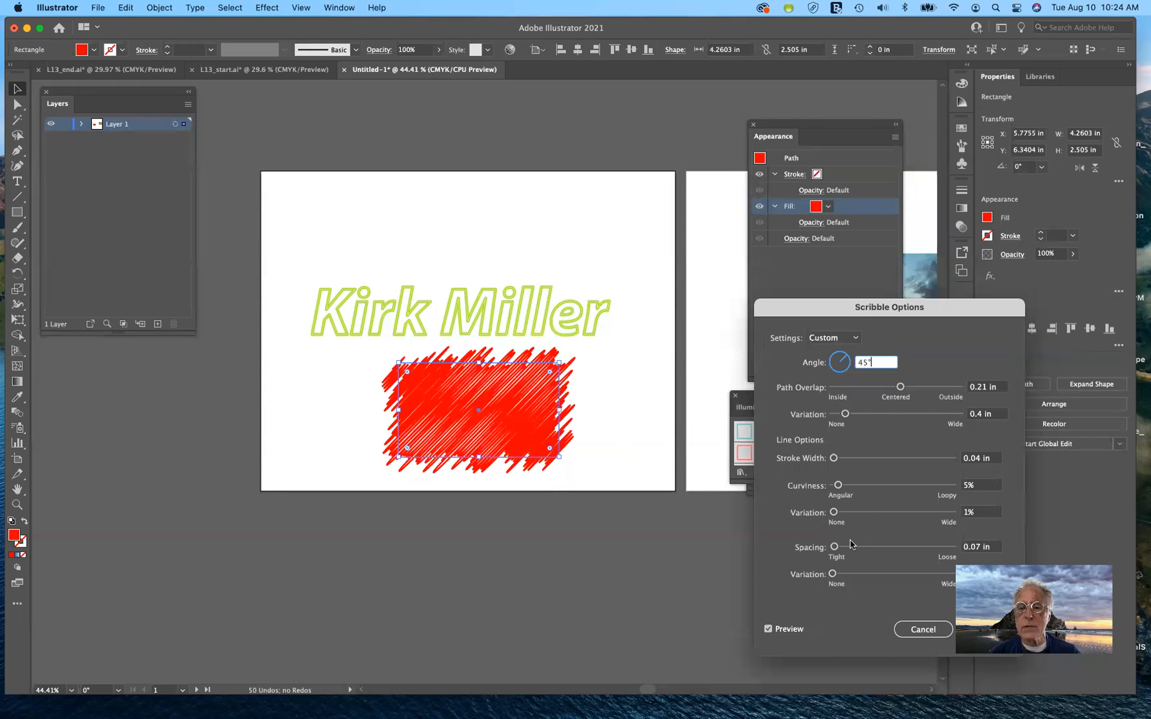
pyautogui.moveTo(835, 548)
pyautogui.mouseDown()
pyautogui.moveTo(847, 549)
pyautogui.moveTo(837, 549)
pyautogui.mouseUp()
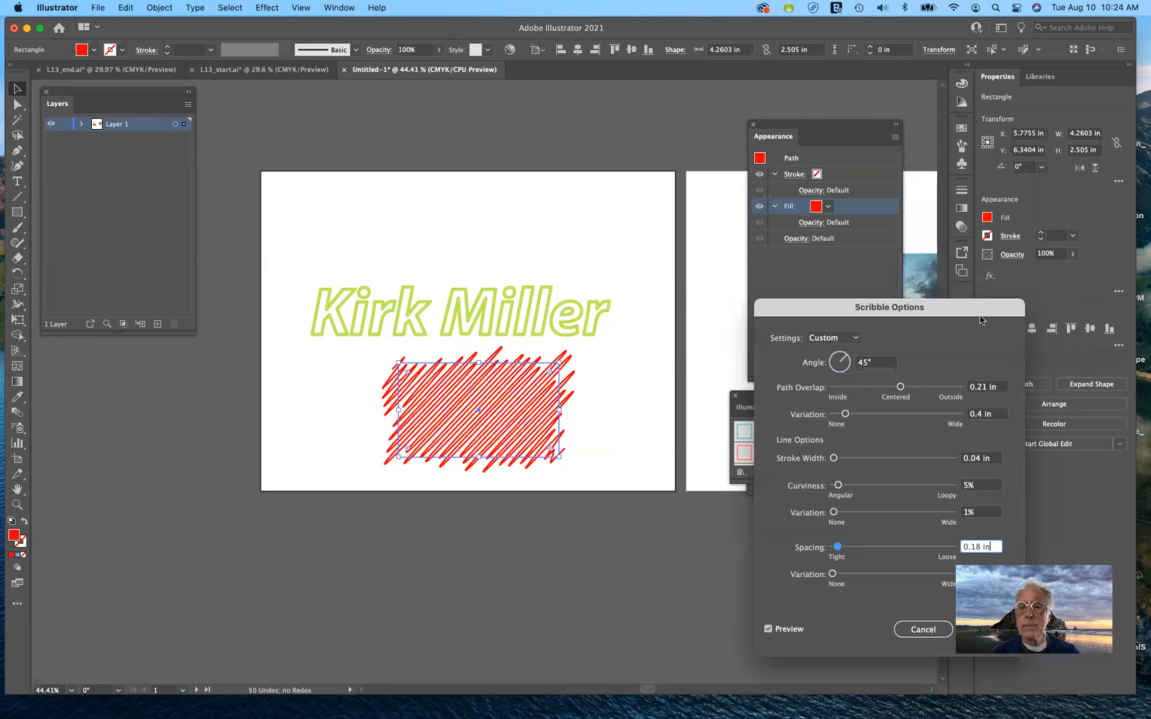
pyautogui.moveTo(980, 318); pyautogui.dragTo(991, 205)
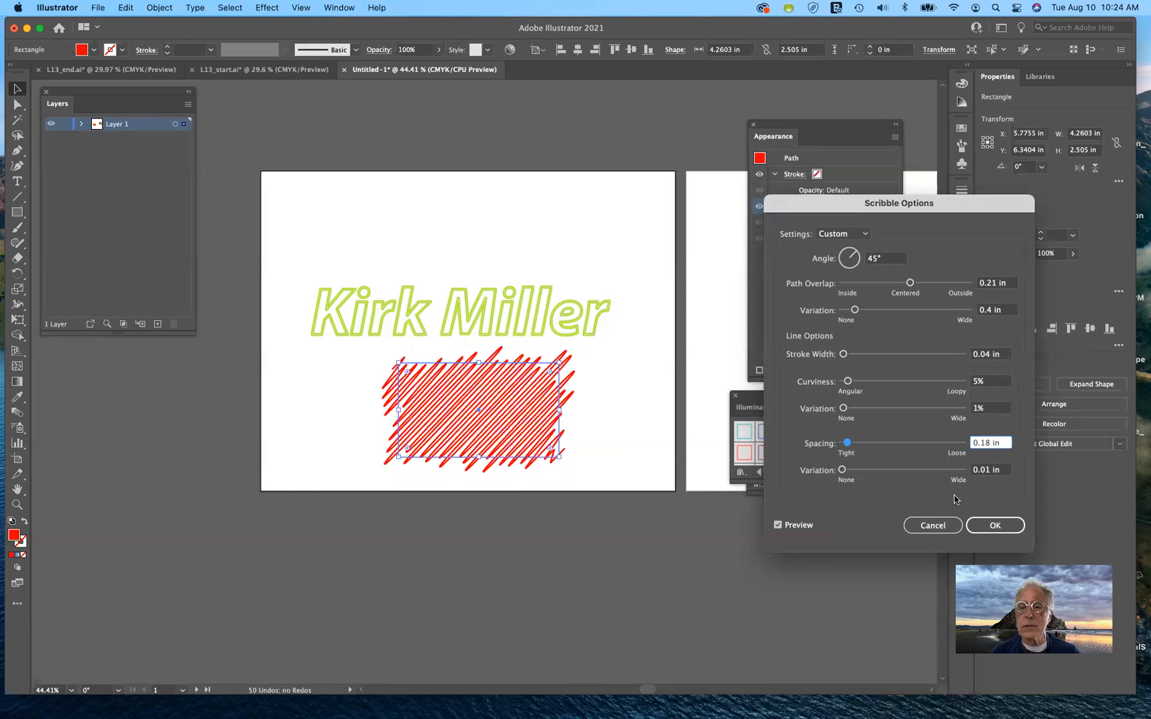
# Confirm the 45° scribble and save it as a new style in the Graphic Styles panel
pyautogui.click(1004, 530)
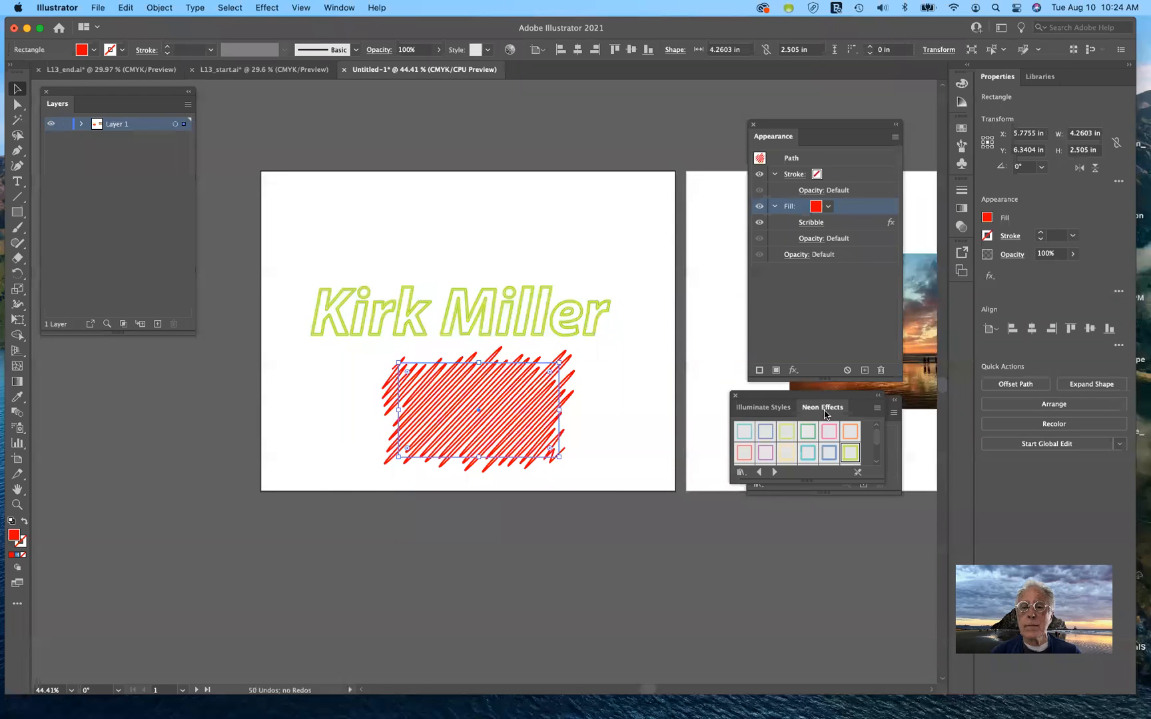
pyautogui.moveTo(826, 394); pyautogui.dragTo(682, 518)
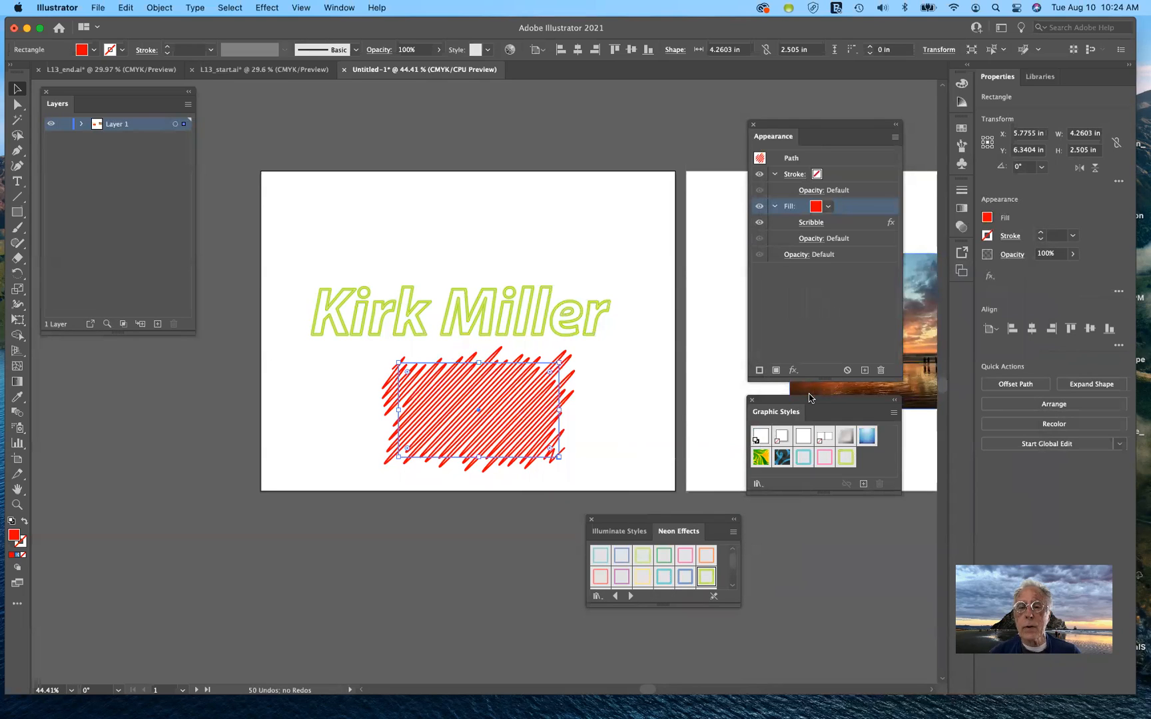
pyautogui.click(863, 484)
pyautogui.click(863, 484)
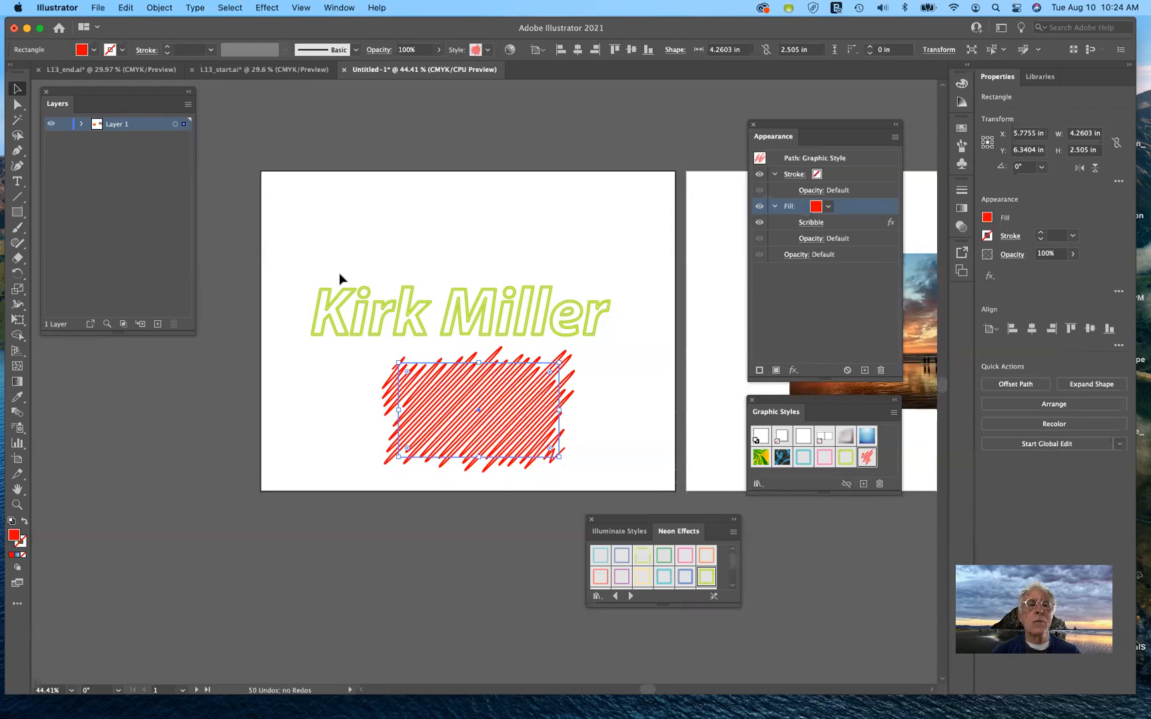
# Browse the Effect menu without applying anything, then drag the scribbled rectangle to the artboard's top-left corner
pyautogui.click(263, 8)
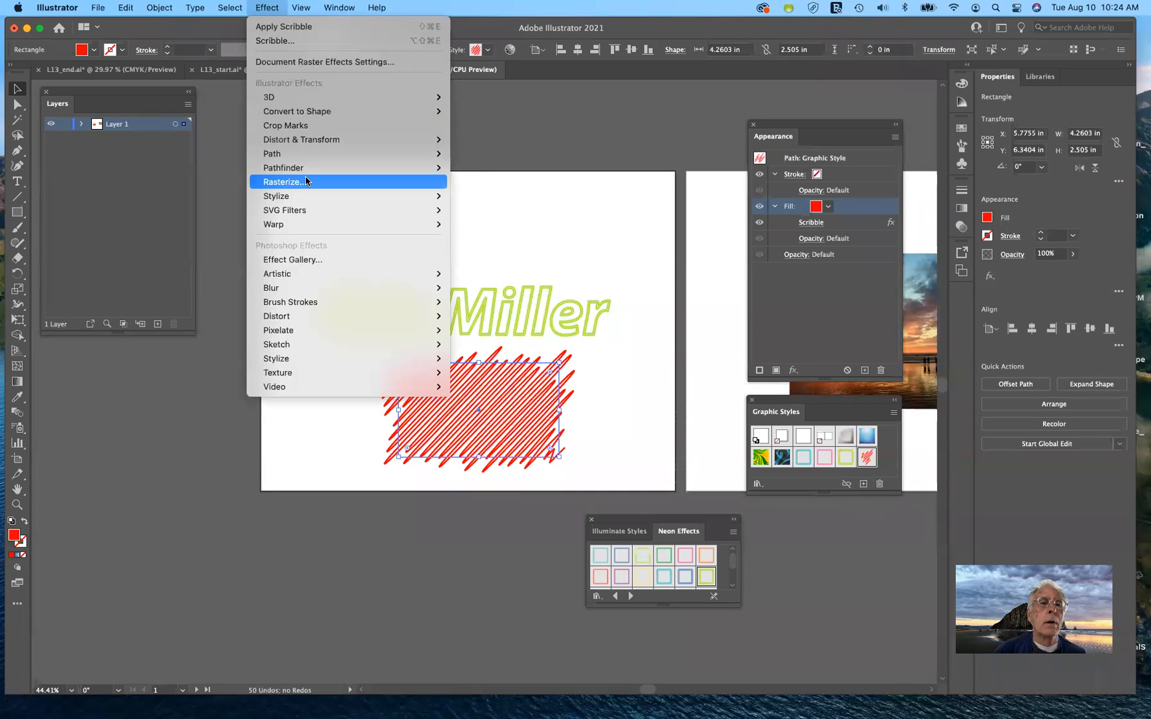
pyautogui.moveTo(307, 159)
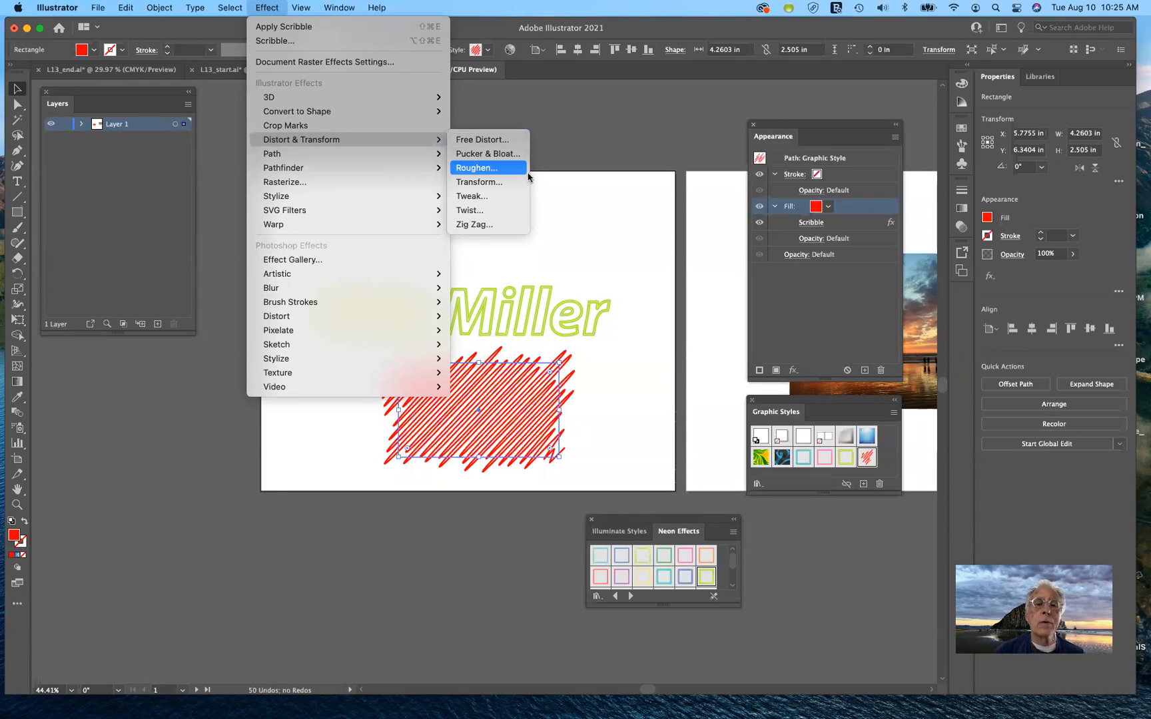
pyautogui.click(572, 213)
pyautogui.moveTo(512, 377)
pyautogui.mouseDown()
pyautogui.moveTo(416, 311)
pyautogui.moveTo(381, 173)
pyautogui.mouseUp()
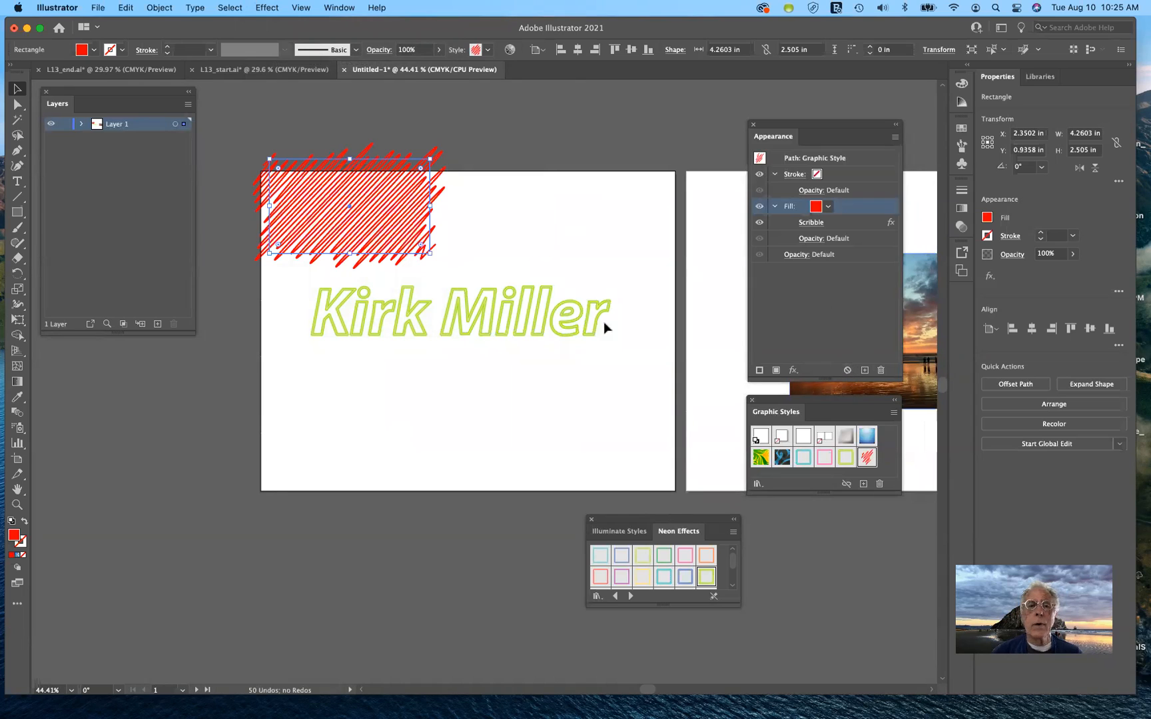
# Deselect, clear the default appearance to no fill and no stroke, and choose the Ellipse Tool
pyautogui.click(555, 242)
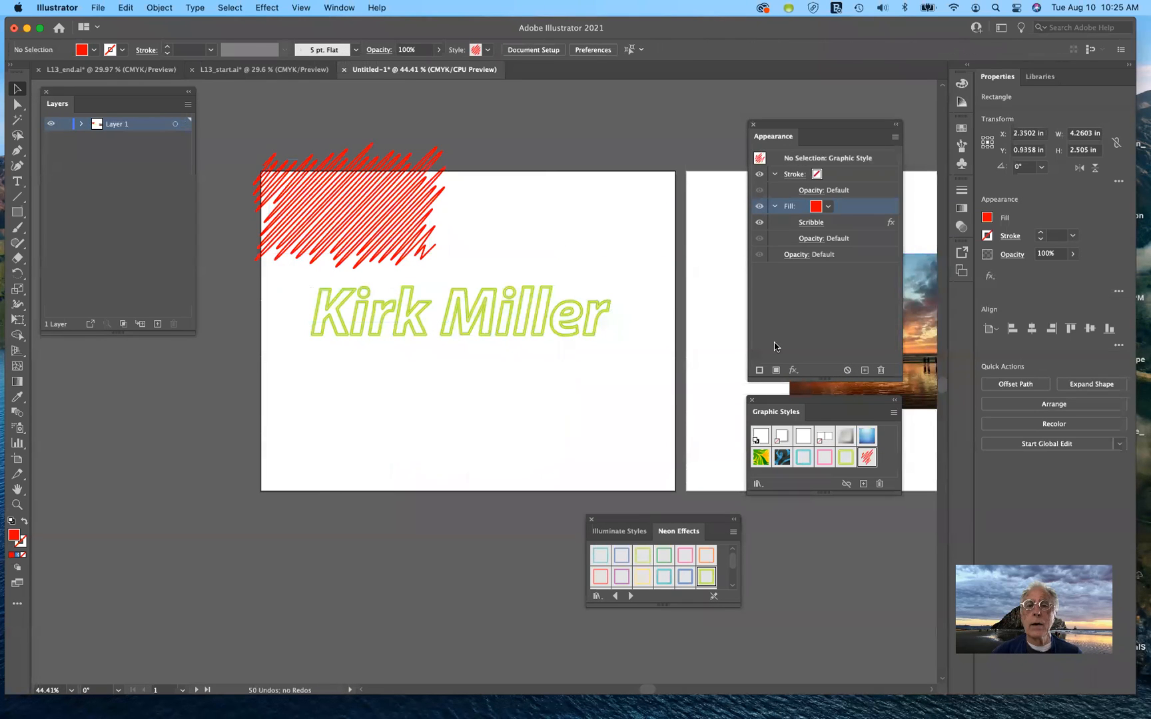
pyautogui.click(847, 371)
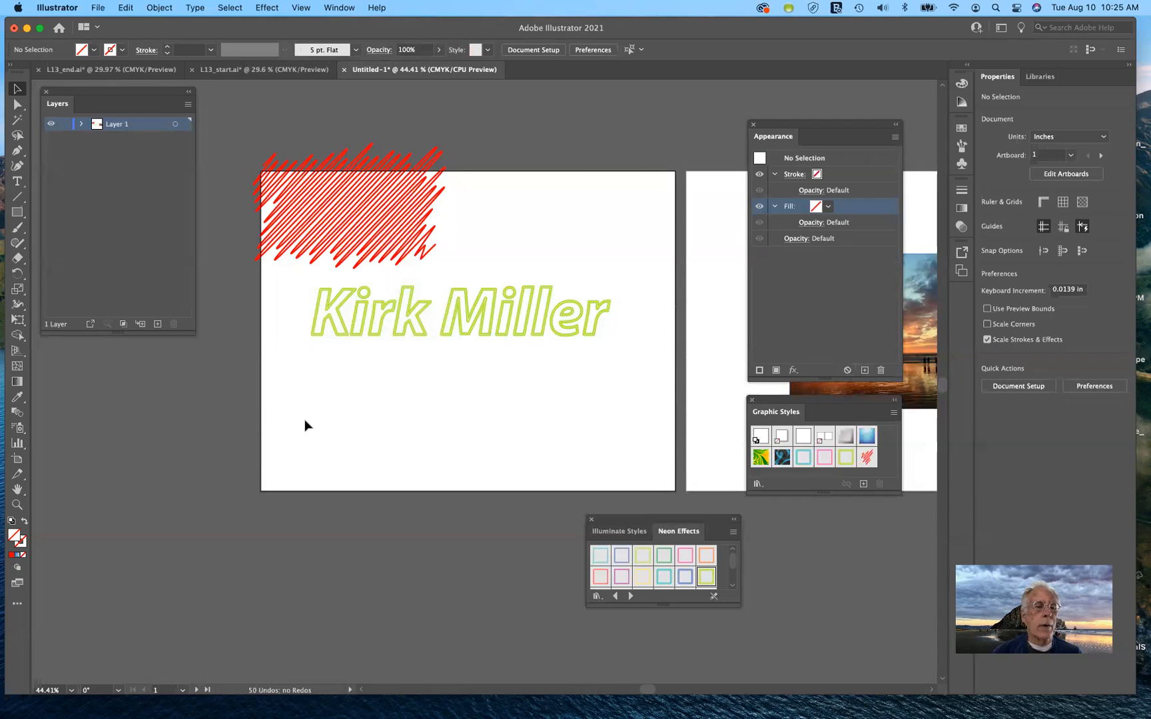
pyautogui.click(20, 215)
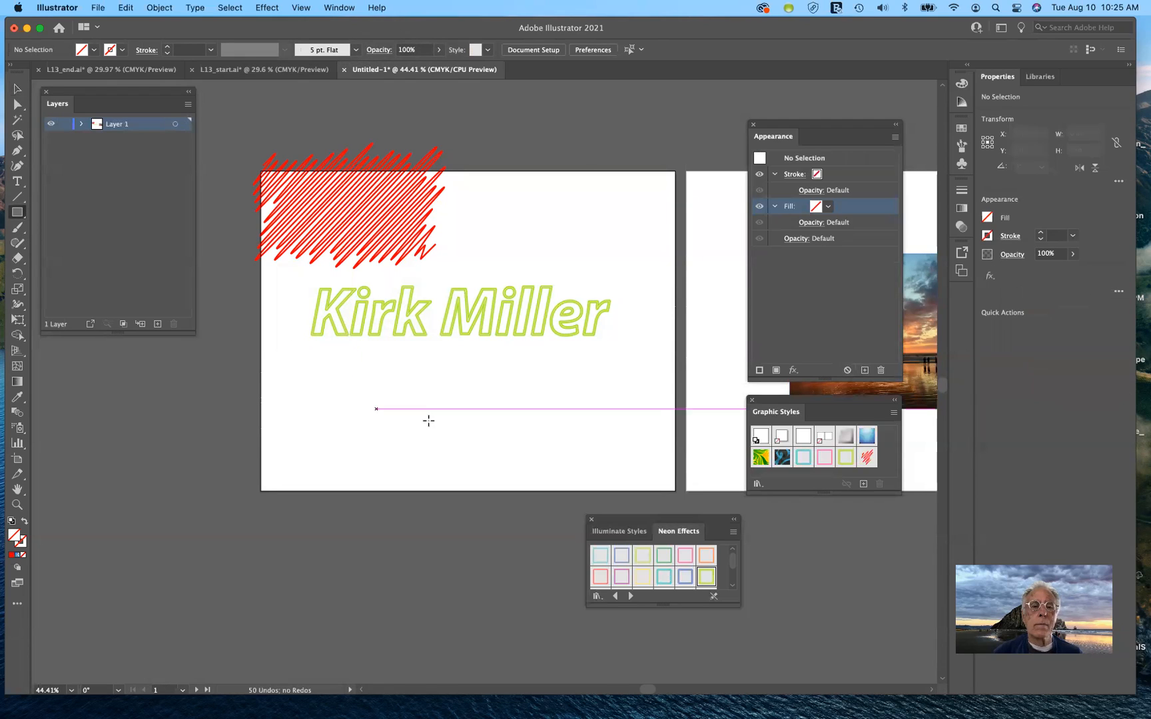
pyautogui.click(15, 216)
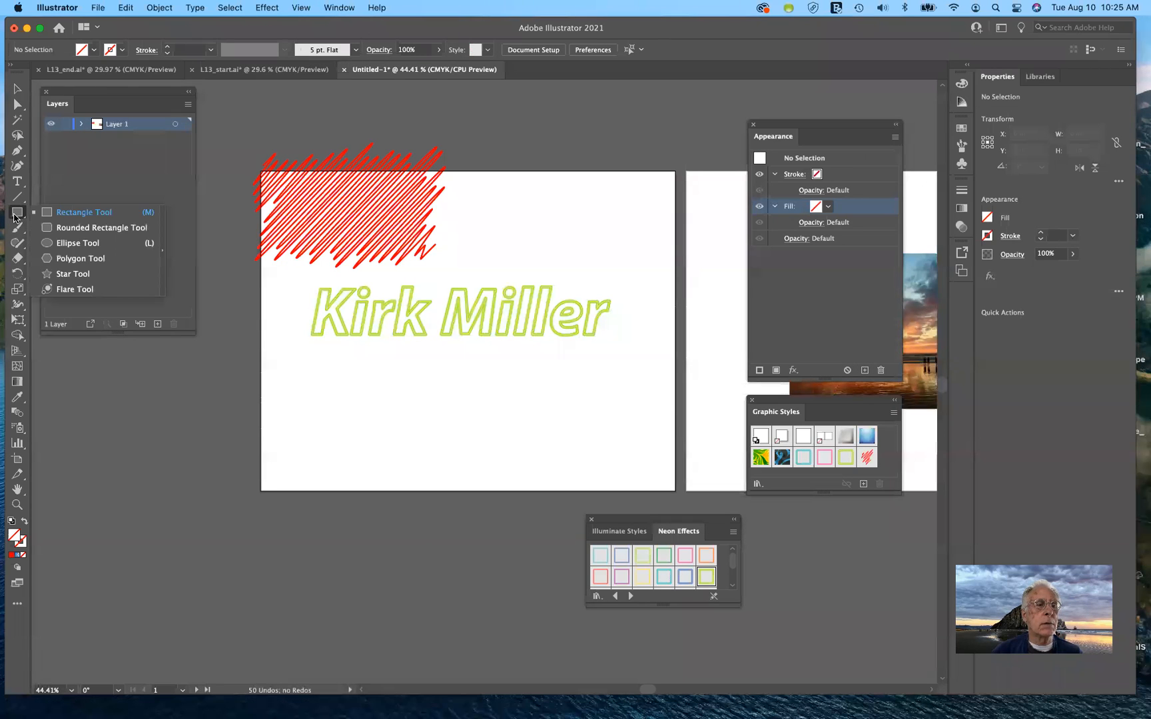
pyautogui.click(78, 243)
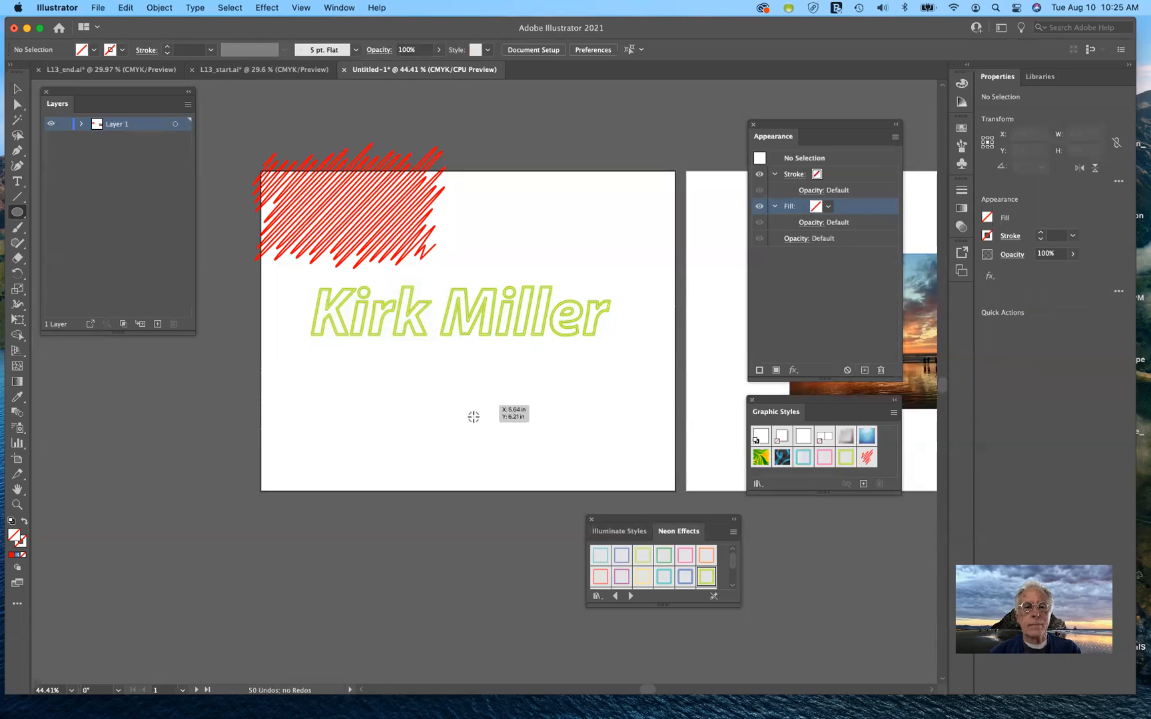
pyautogui.moveTo(469, 411); pyautogui.dragTo(514, 453)
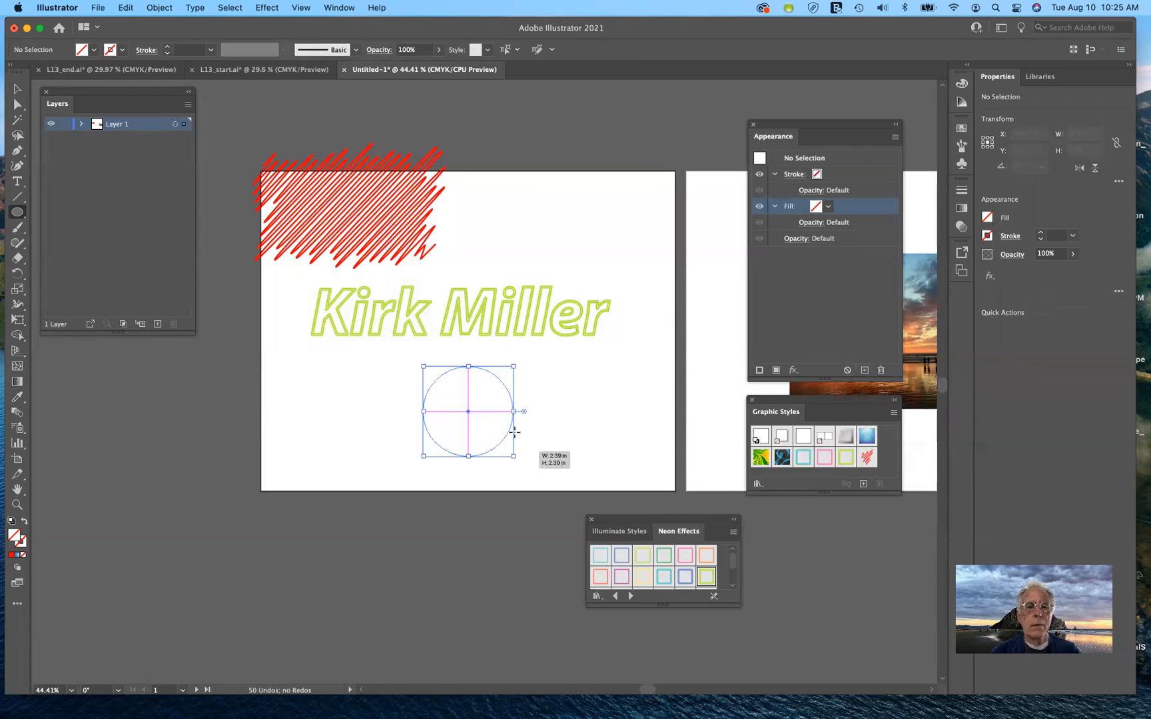
pyautogui.click(820, 176)
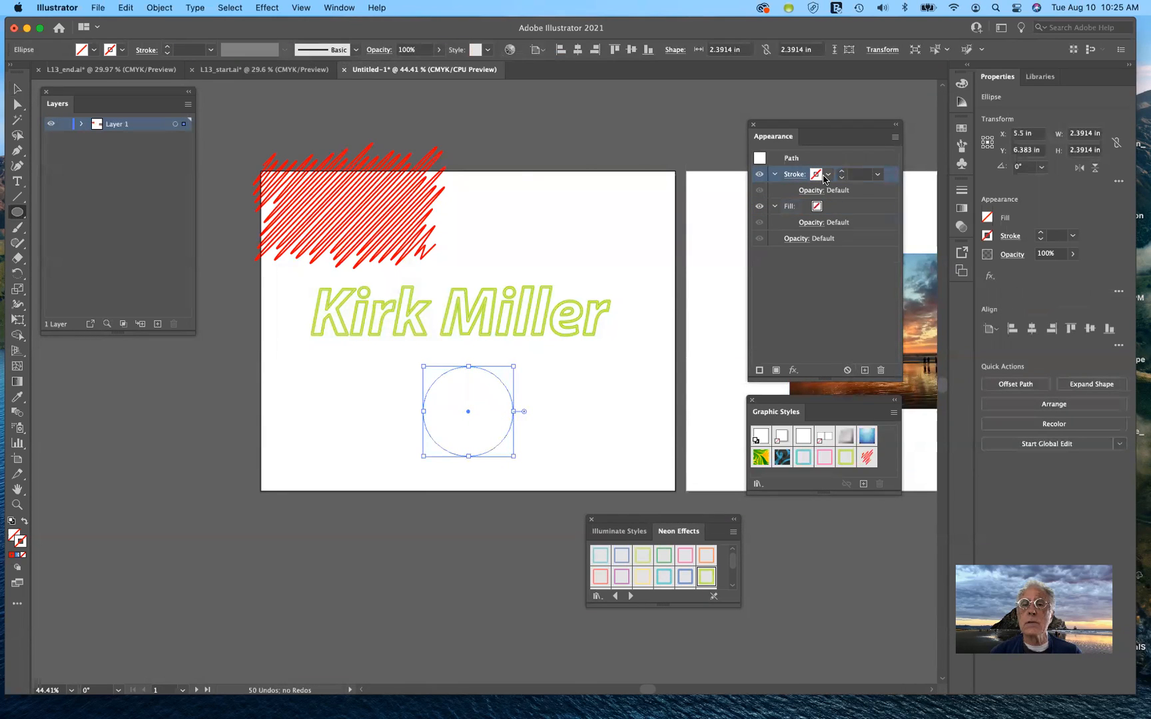
pyautogui.click(826, 176)
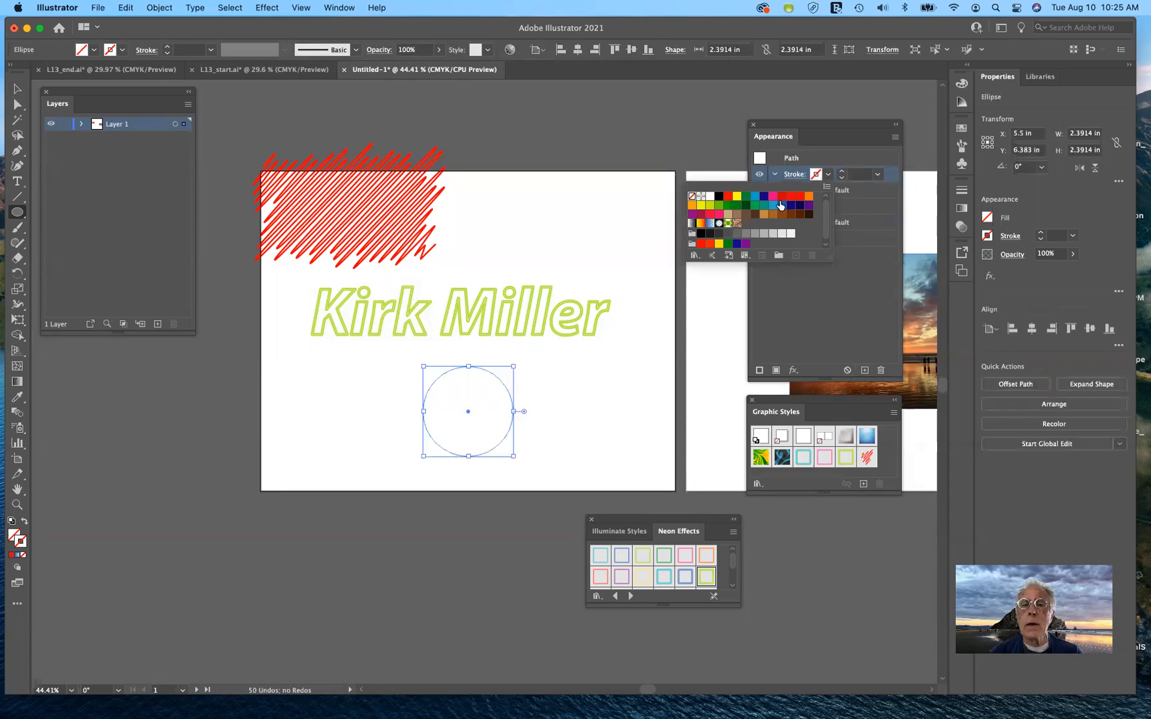
pyautogui.click(728, 196)
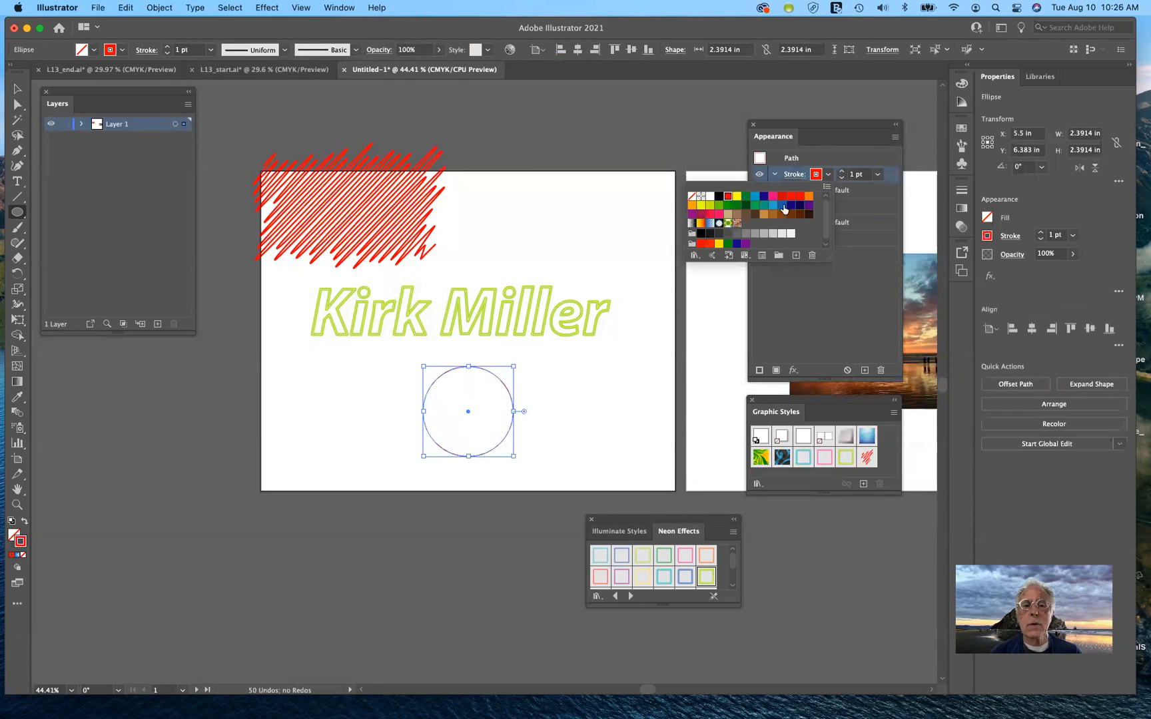
pyautogui.click(841, 176)
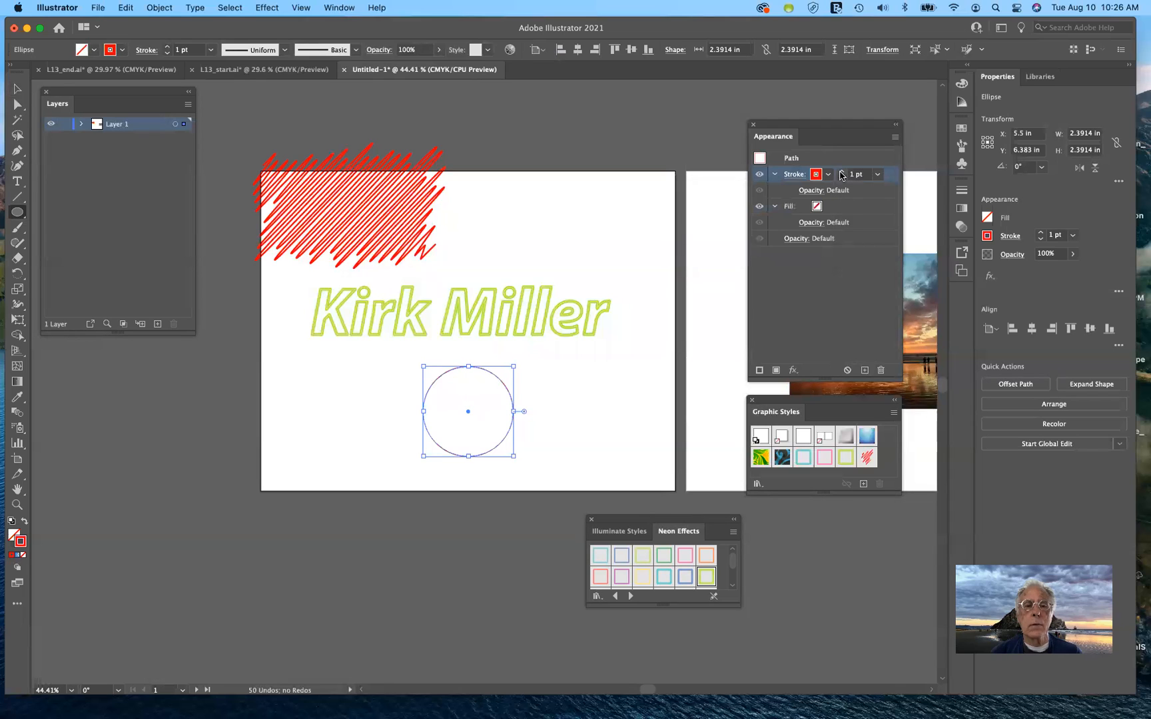
# Raise the circle's stroke weight to 8 pt and cancel the Ellipse size dialog
pyautogui.click(842, 173)
pyautogui.click(842, 172)
pyautogui.click(841, 172)
pyautogui.press('Up')
pyautogui.press('Up')
pyautogui.press('Up')
pyautogui.press('Up')
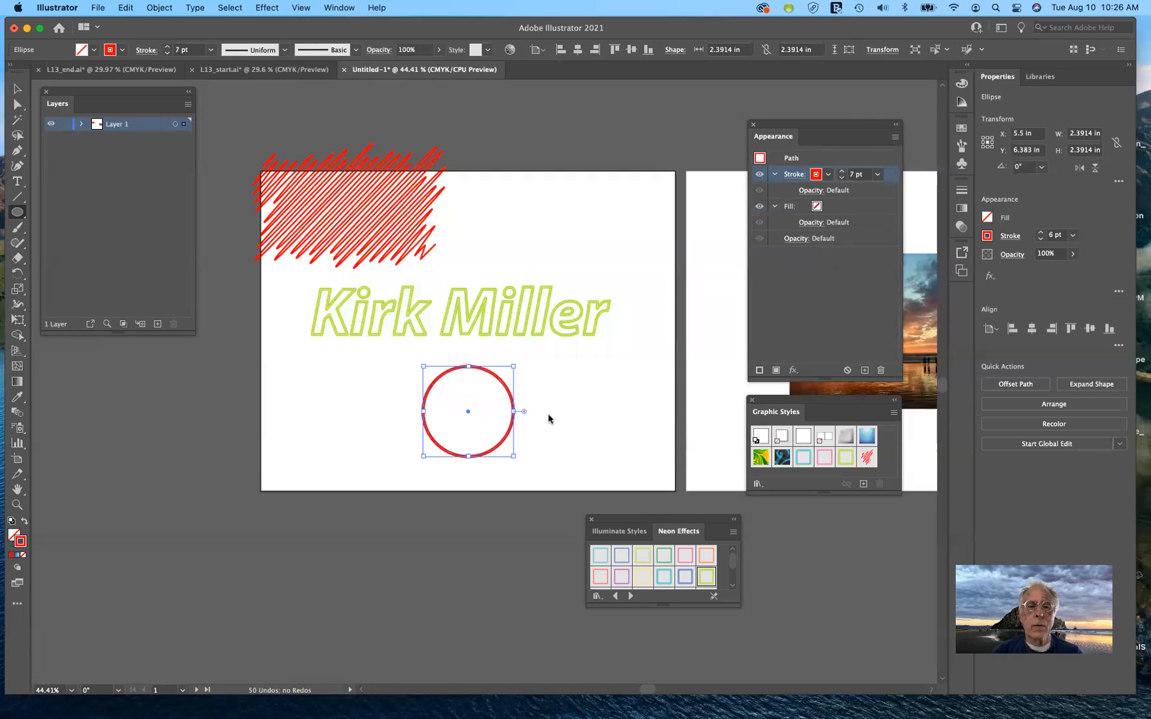
pyautogui.click(549, 415)
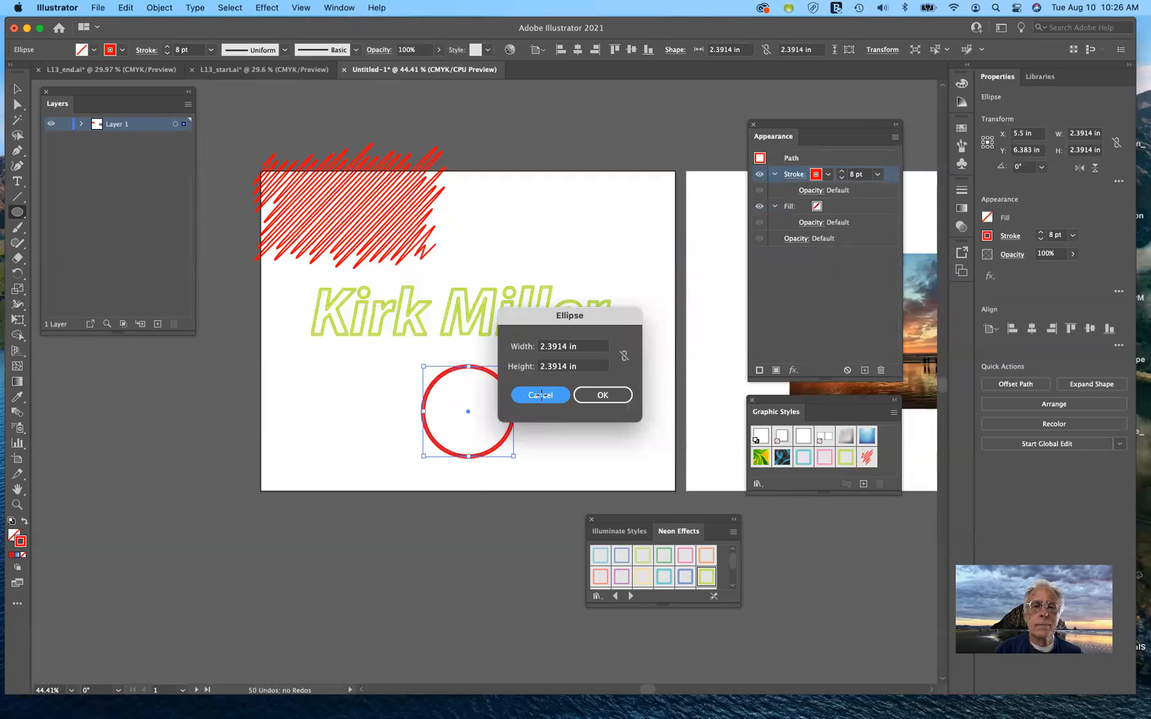
pyautogui.click(543, 395)
# Zoom to 150% on the red circle and drag the Neon Effects swatches off to the right
pyautogui.scroll(5, 544, 427)
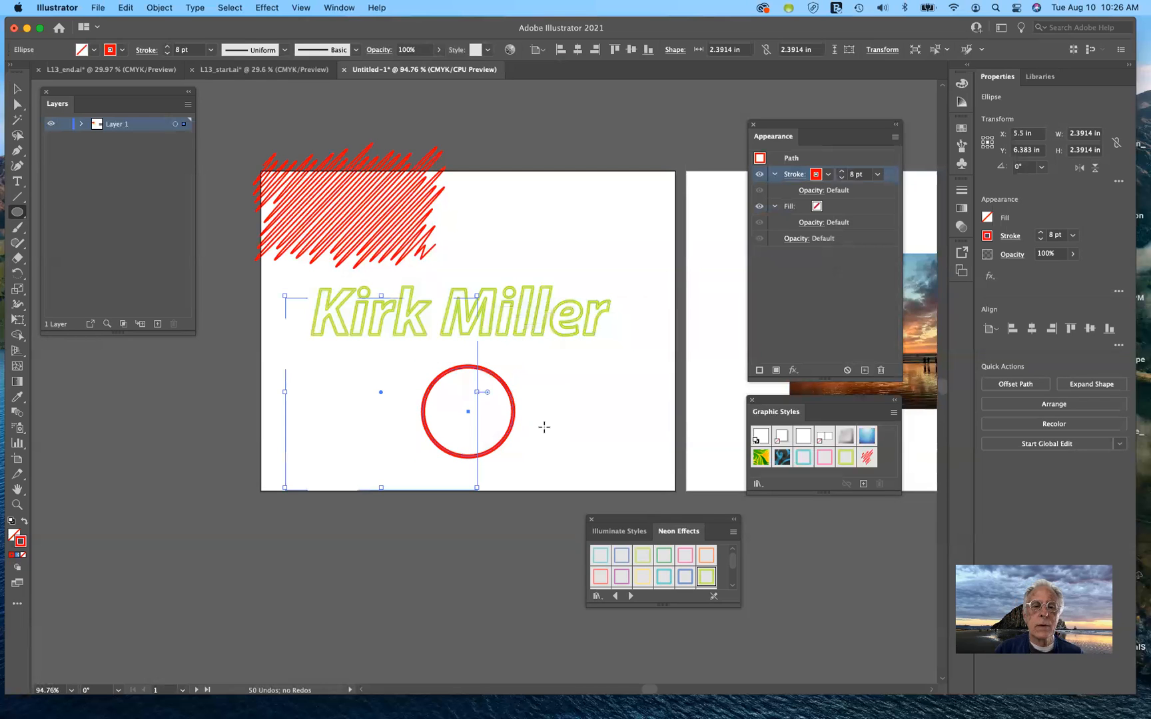
pyautogui.scroll(2, 544, 427)
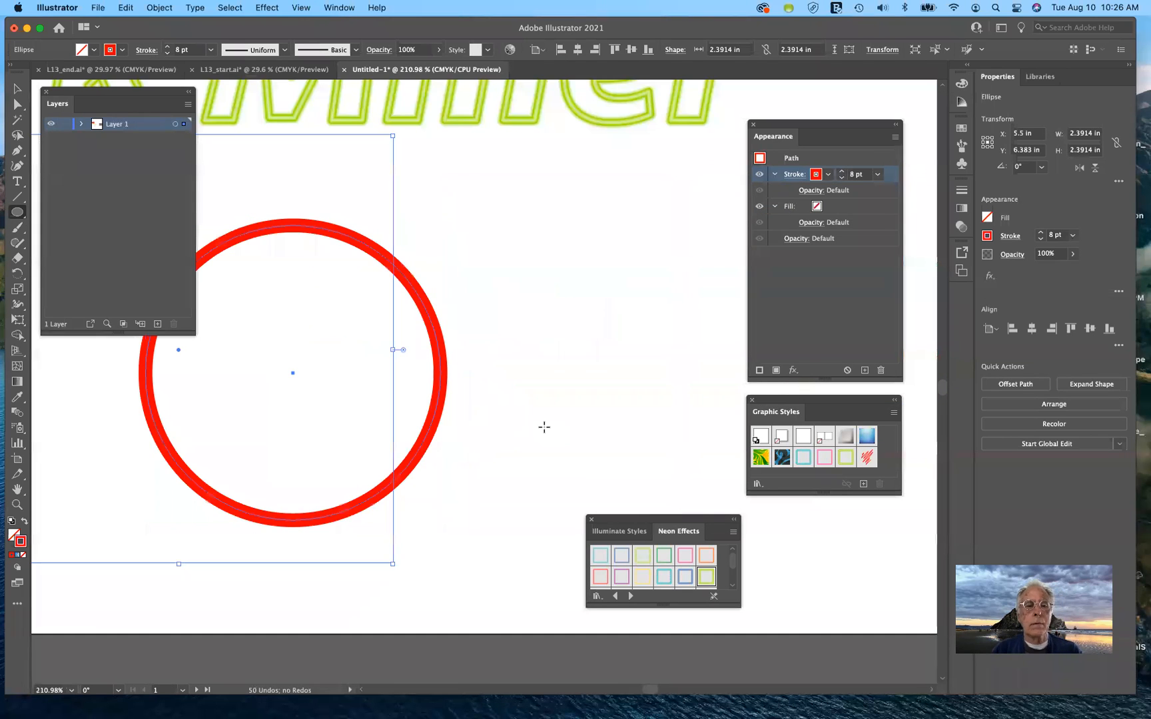
pyautogui.hscroll(-5, 545, 427)
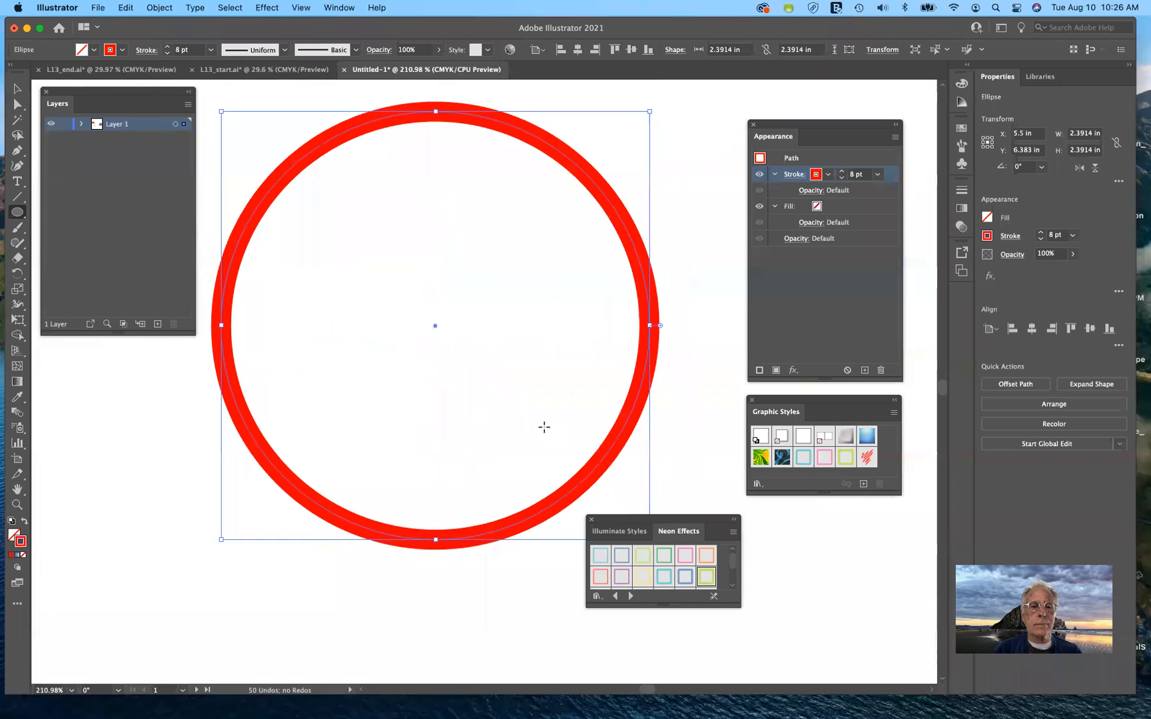
pyautogui.hscroll(1, 544, 427)
pyautogui.scroll(1, 540, 446)
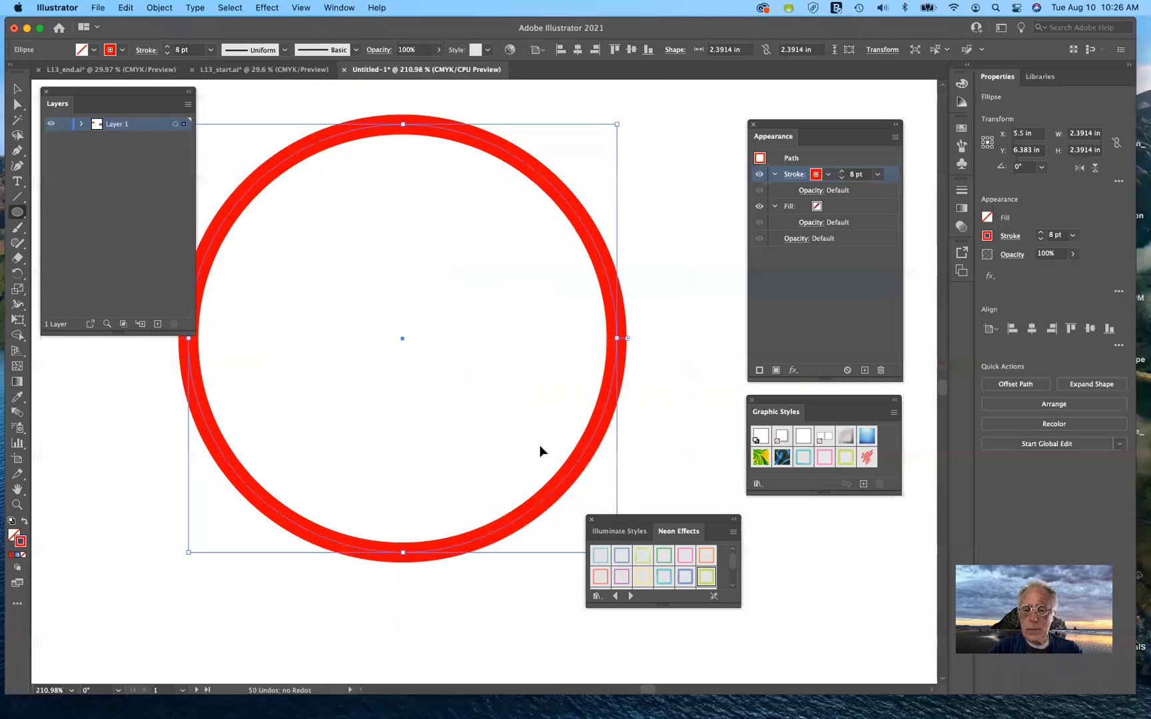
pyautogui.press('super+minus')
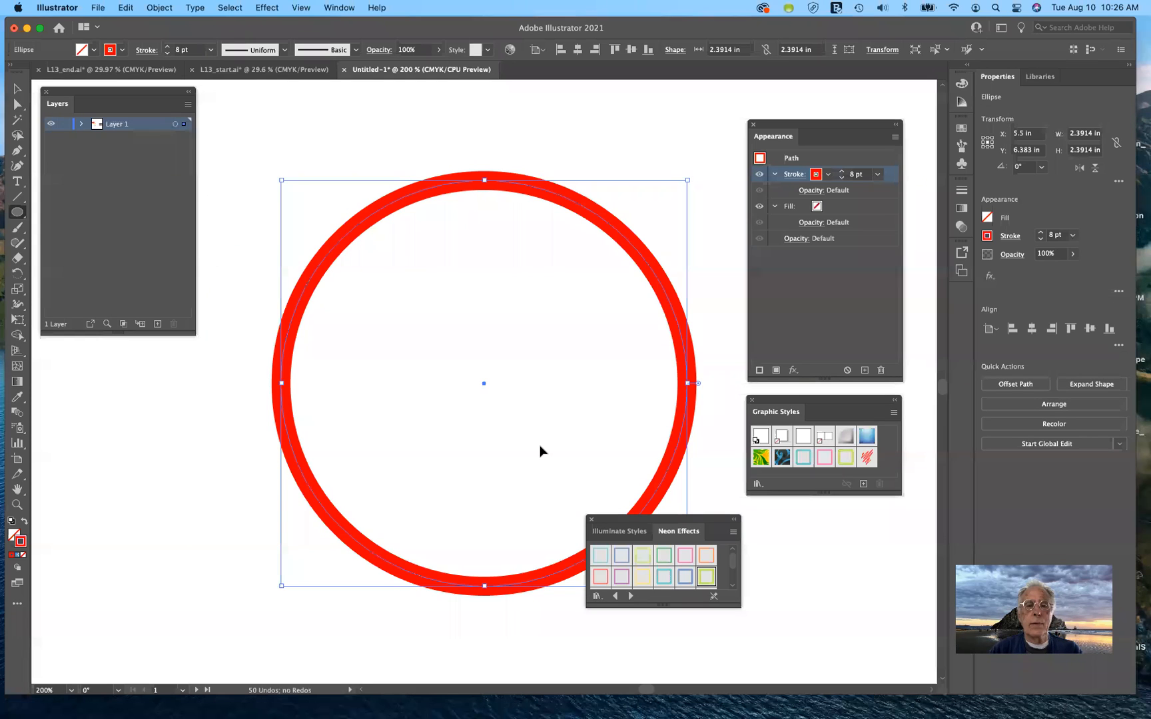
pyautogui.press('super+minus')
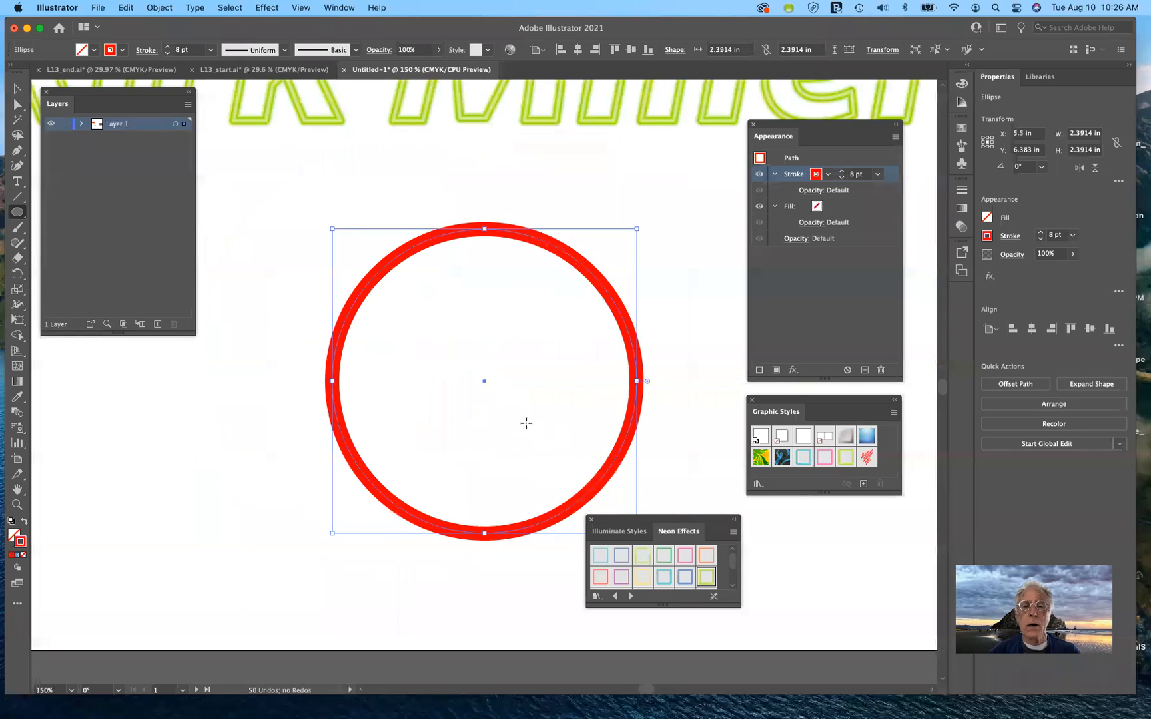
pyautogui.moveTo(669, 520); pyautogui.dragTo(834, 519)
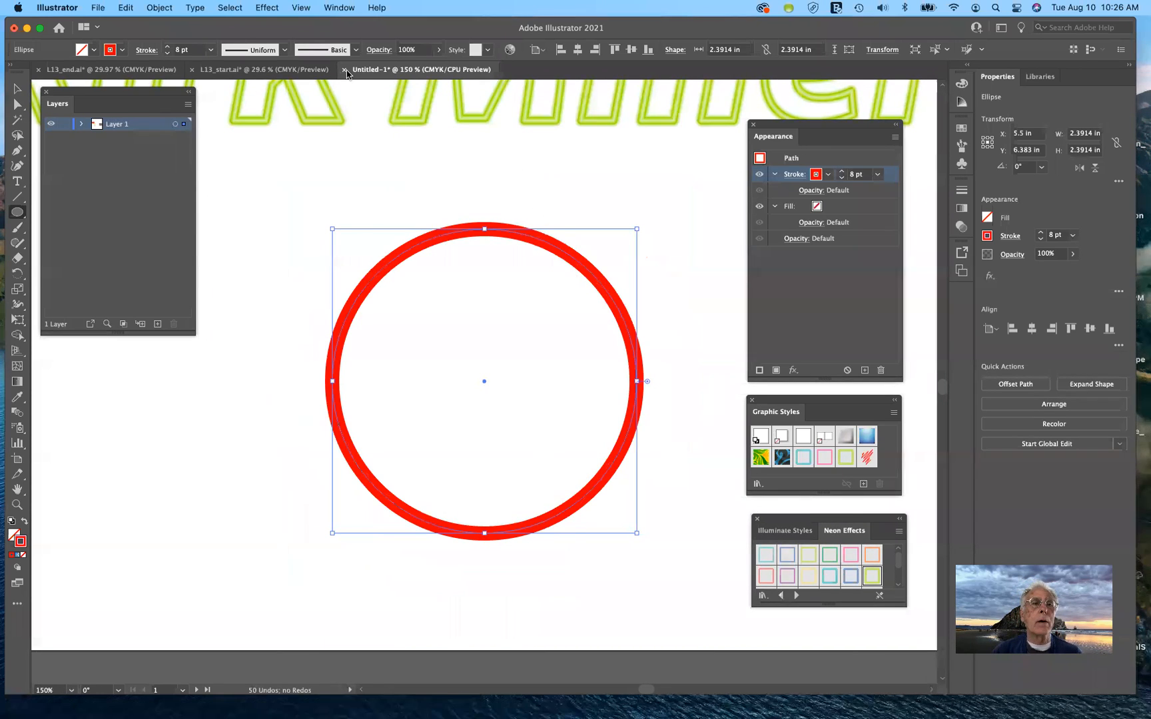
# Preview Roughen on the circle with 10% size, more detail and smooth points, then cancel it
pyautogui.click(265, 8)
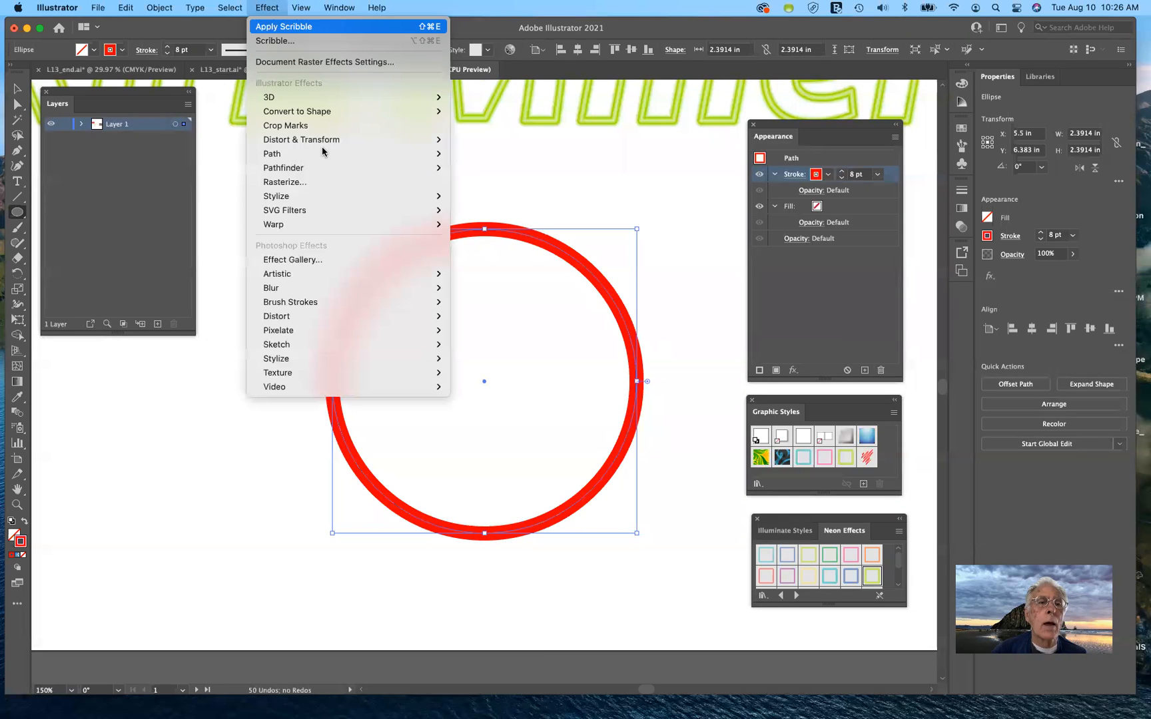
pyautogui.moveTo(323, 142)
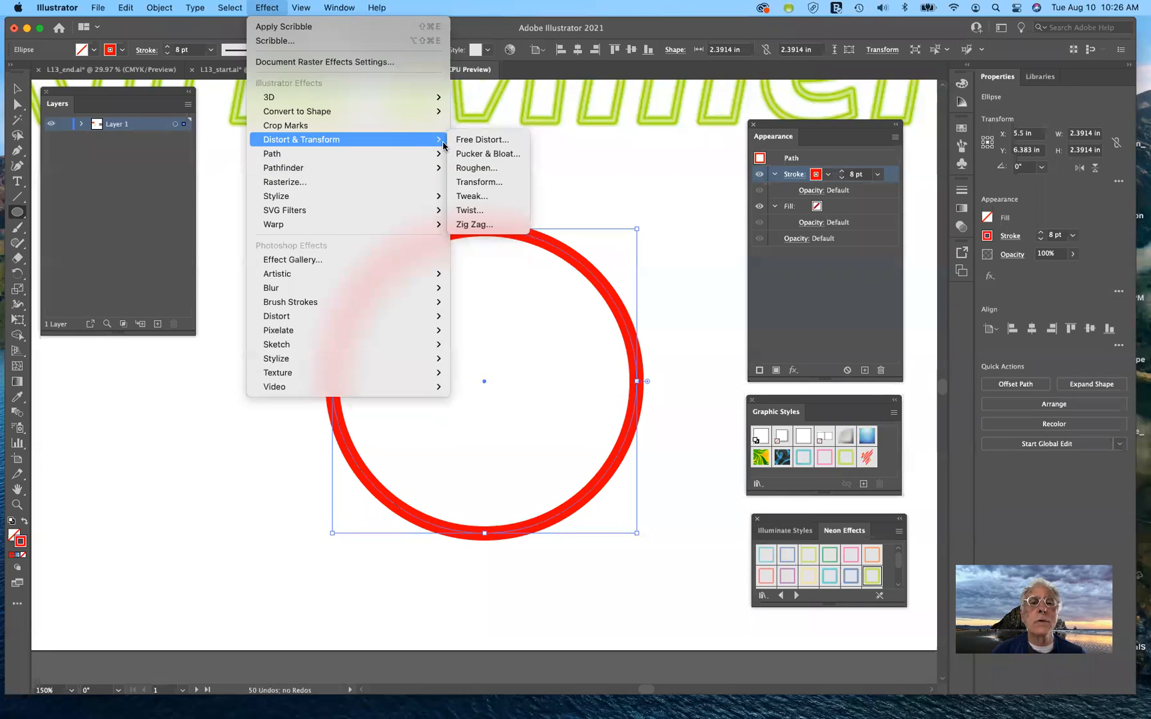
pyautogui.click(476, 168)
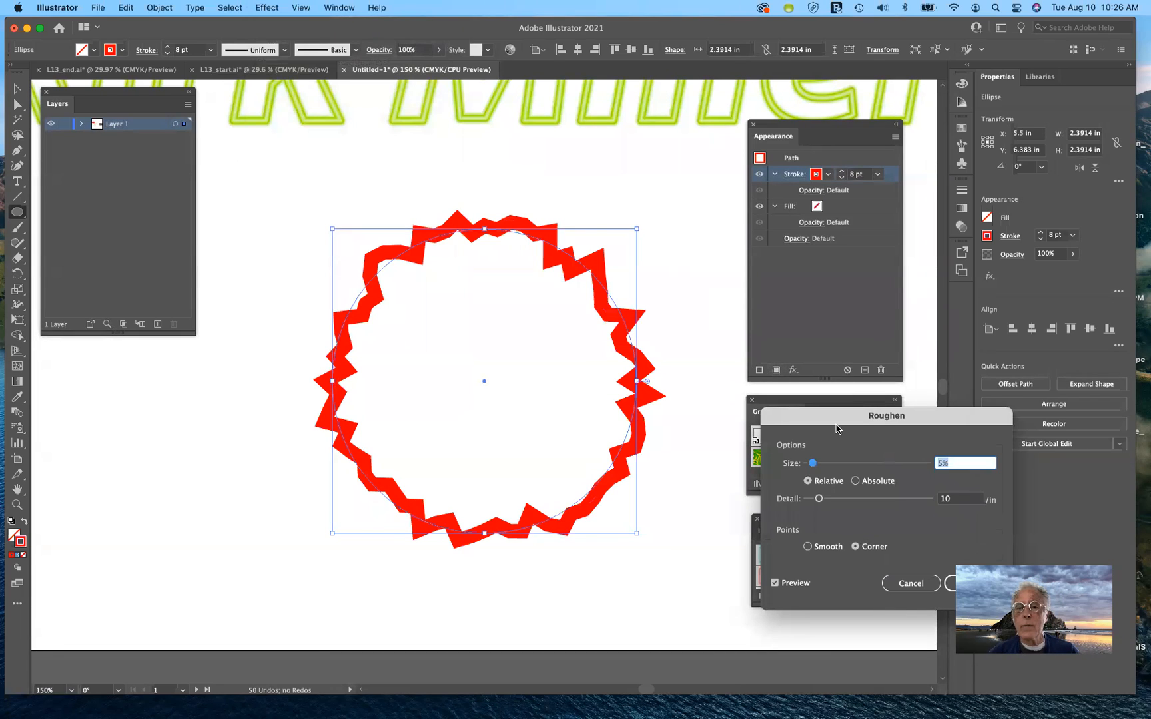
pyautogui.moveTo(831, 416); pyautogui.dragTo(826, 212)
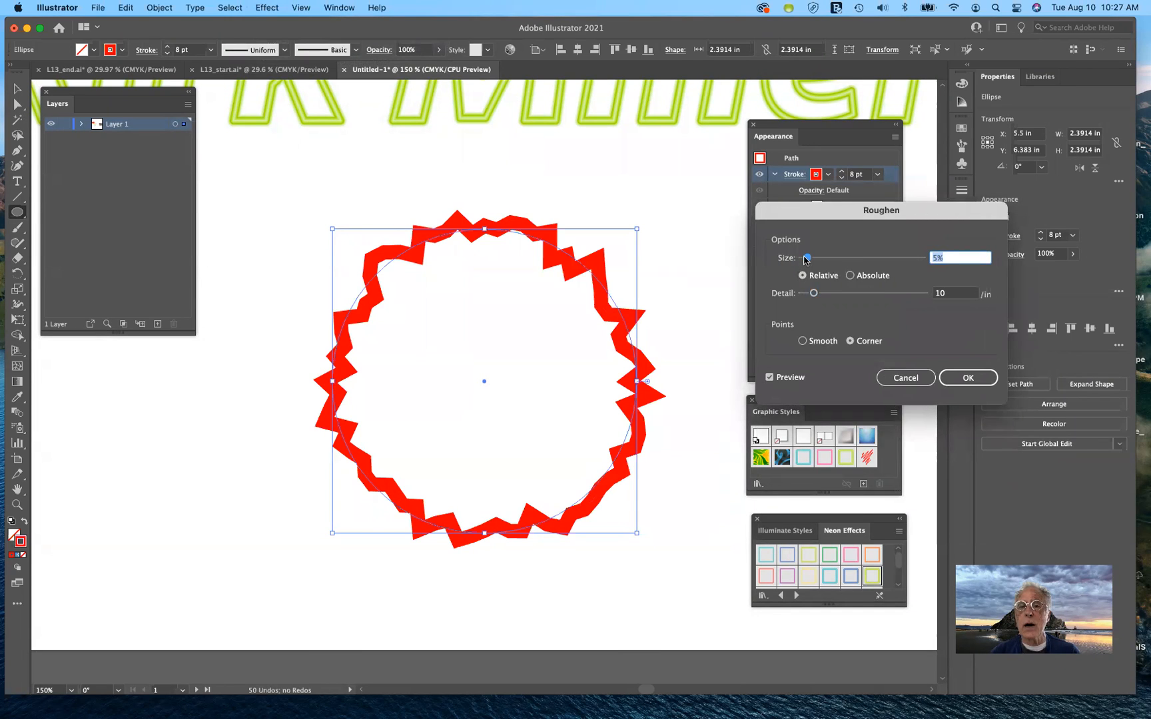
pyautogui.moveTo(807, 259); pyautogui.dragTo(813, 260)
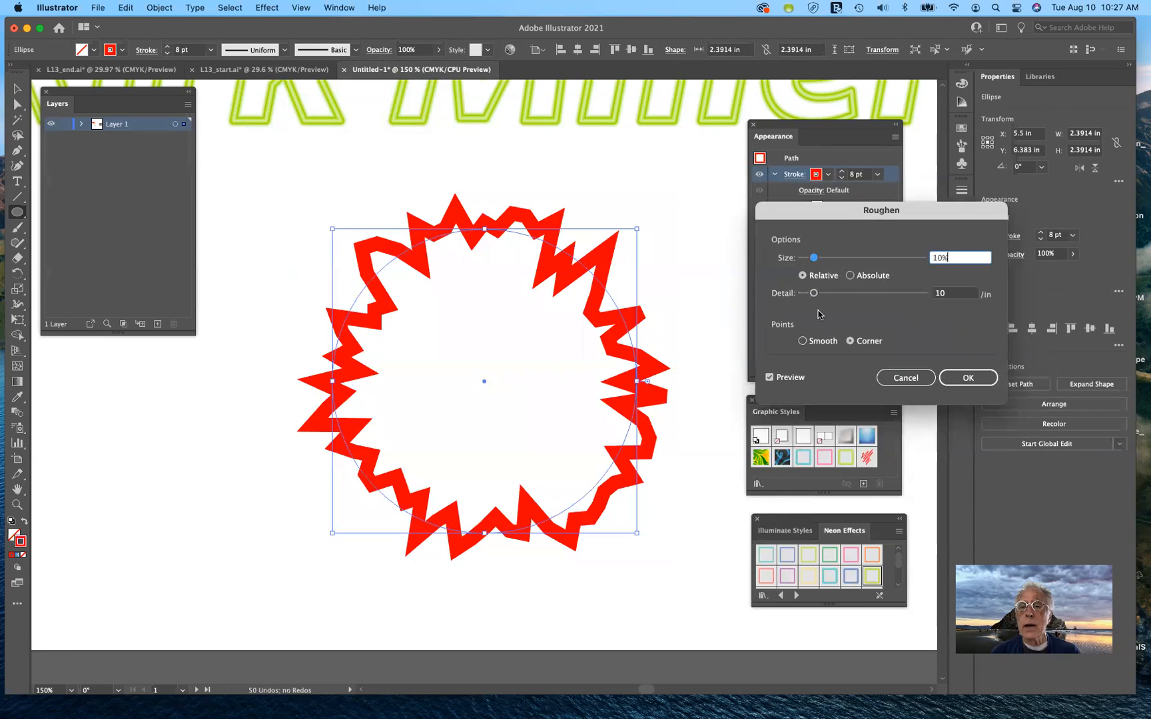
pyautogui.moveTo(814, 298)
pyautogui.mouseDown()
pyautogui.moveTo(840, 297)
pyautogui.moveTo(809, 300)
pyautogui.mouseUp()
pyautogui.click(802, 341)
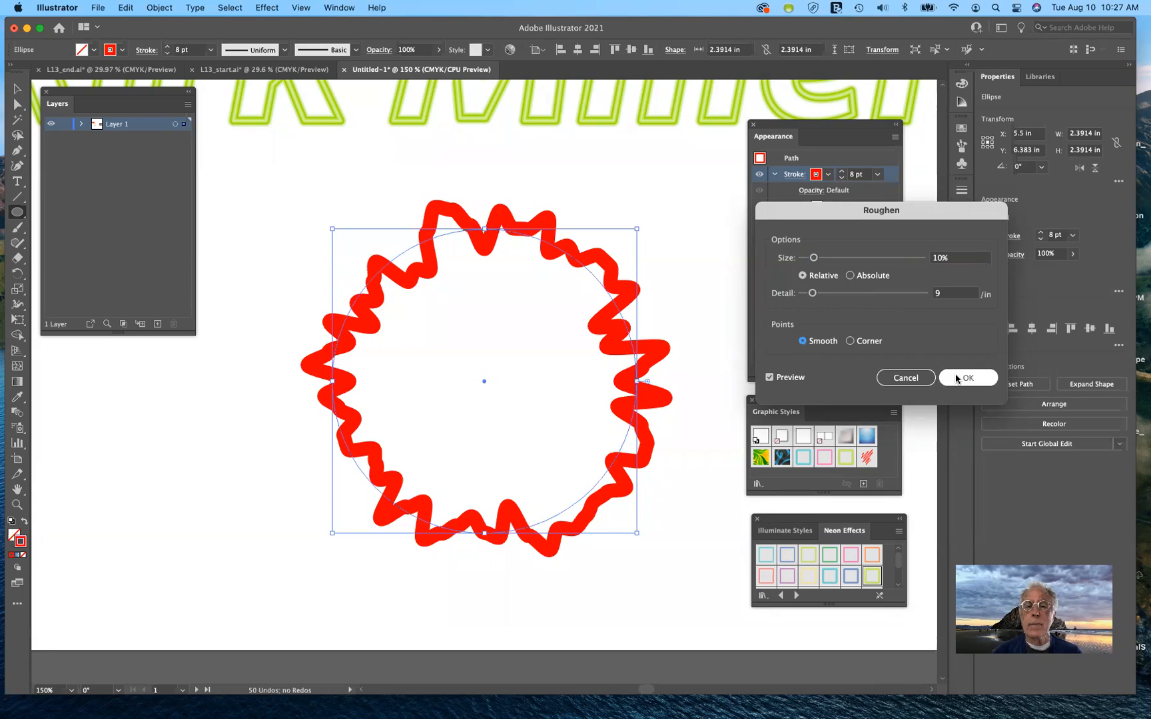
pyautogui.click(899, 378)
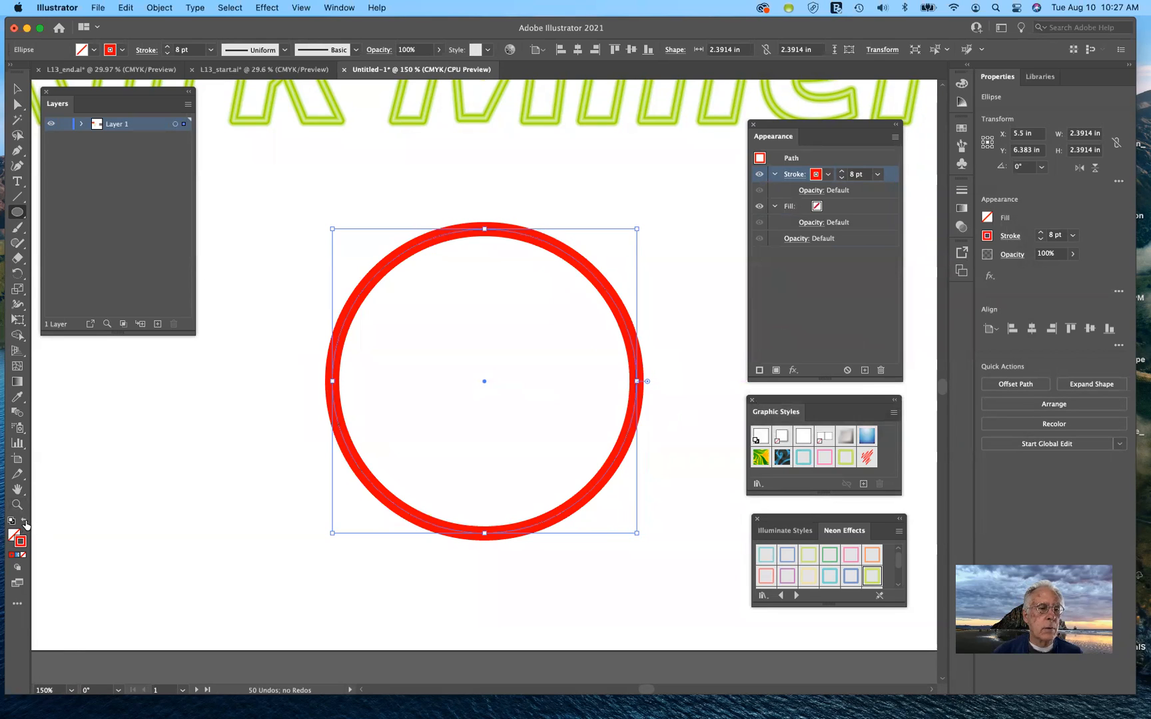
# Swap fill and stroke to make the circle solid red, and preview Pucker & Bloat at 90%
pyautogui.click(24, 523)
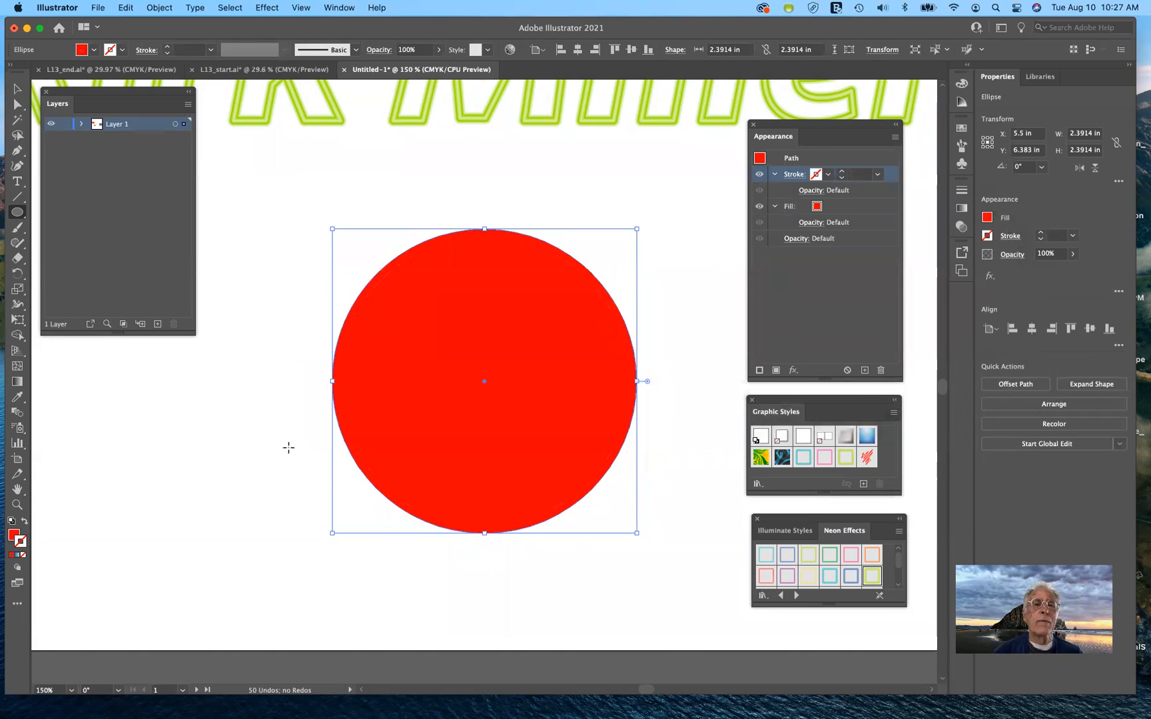
pyautogui.click(270, 9)
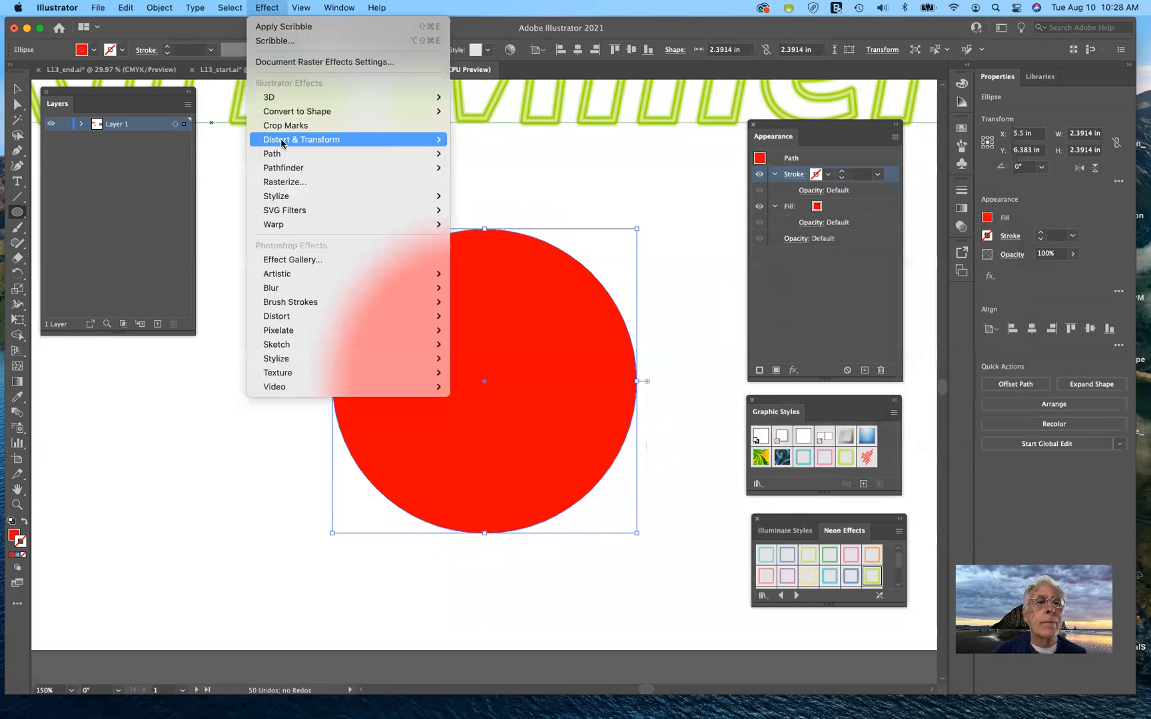
pyautogui.moveTo(283, 142)
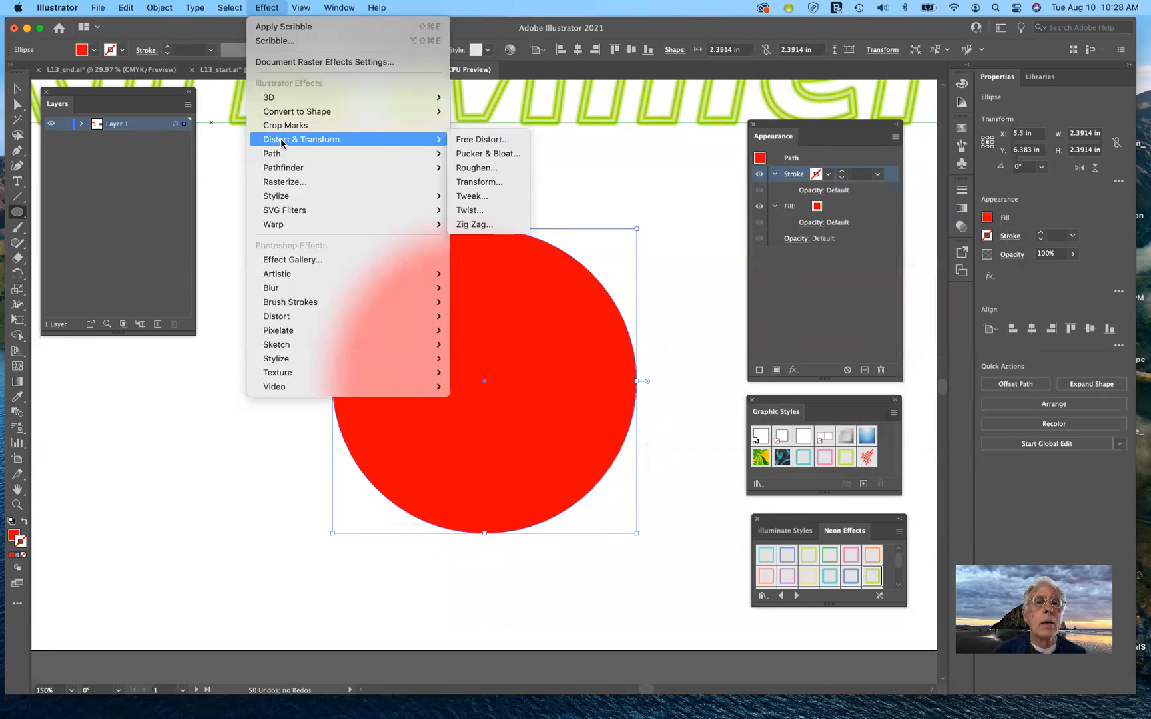
pyautogui.click(487, 153)
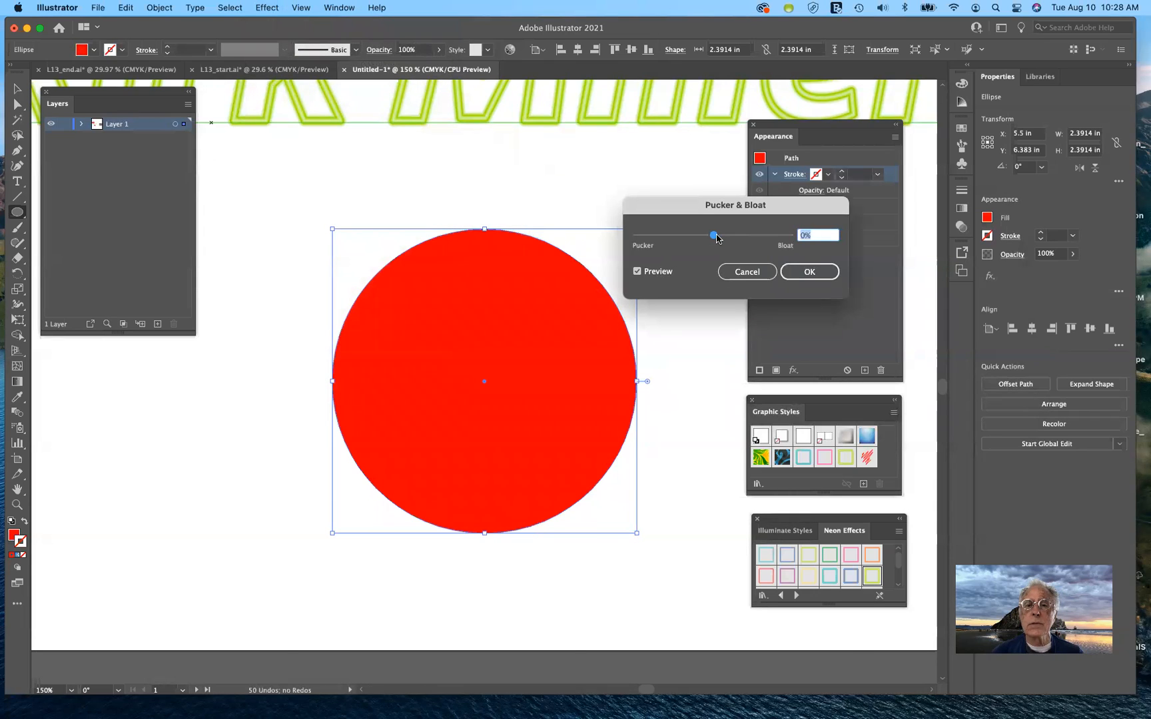
pyautogui.moveTo(713, 236); pyautogui.dragTo(748, 234)
pyautogui.click(636, 273)
pyautogui.click(637, 273)
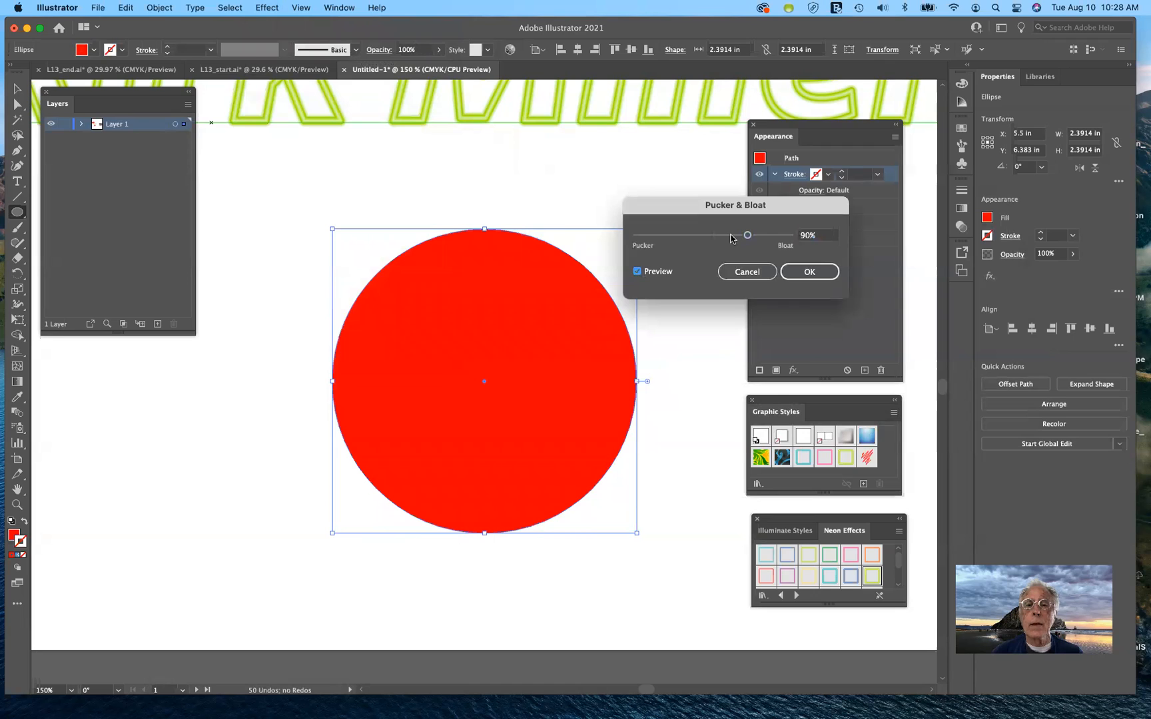
# Try a -116% pucker, cancel the distortion, and make the Fill the active colour
pyautogui.moveTo(708, 237); pyautogui.dragTo(668, 239)
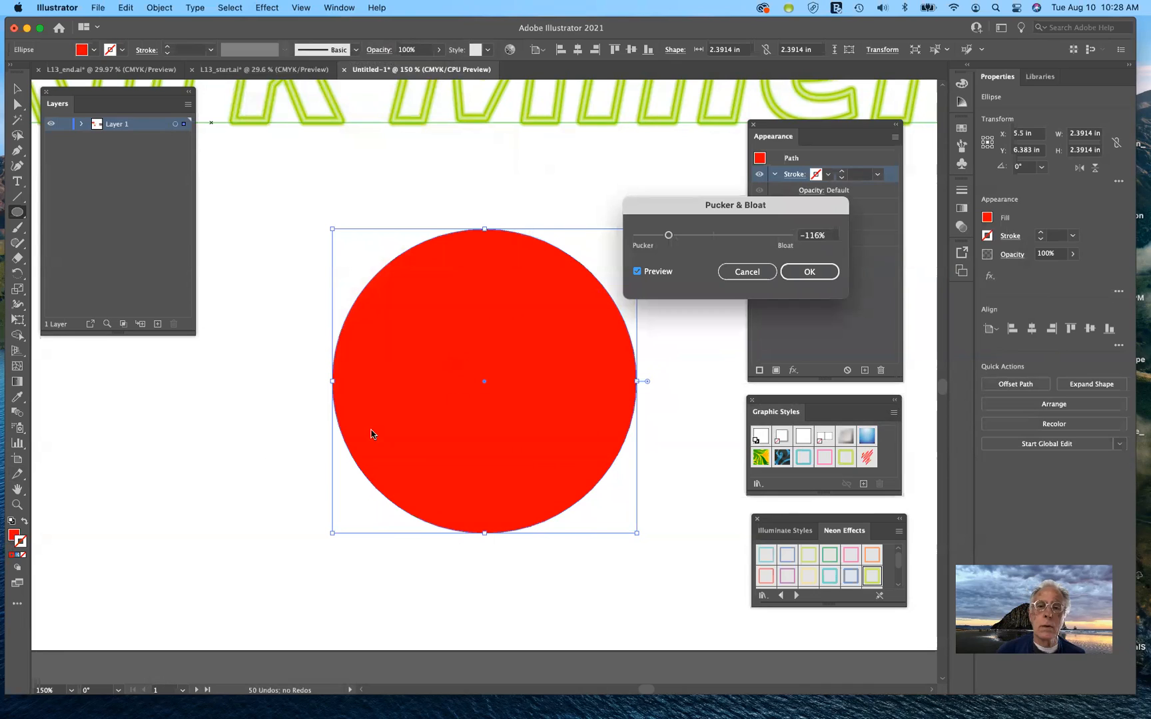
pyautogui.click(733, 273)
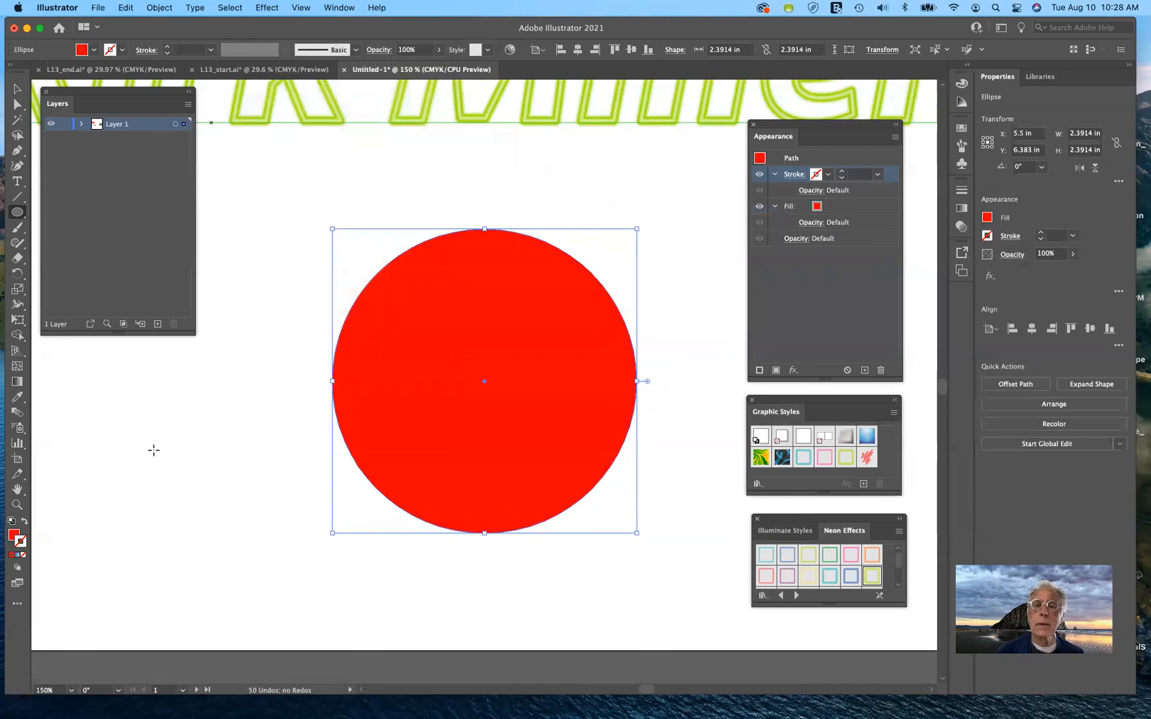
pyautogui.click(15, 535)
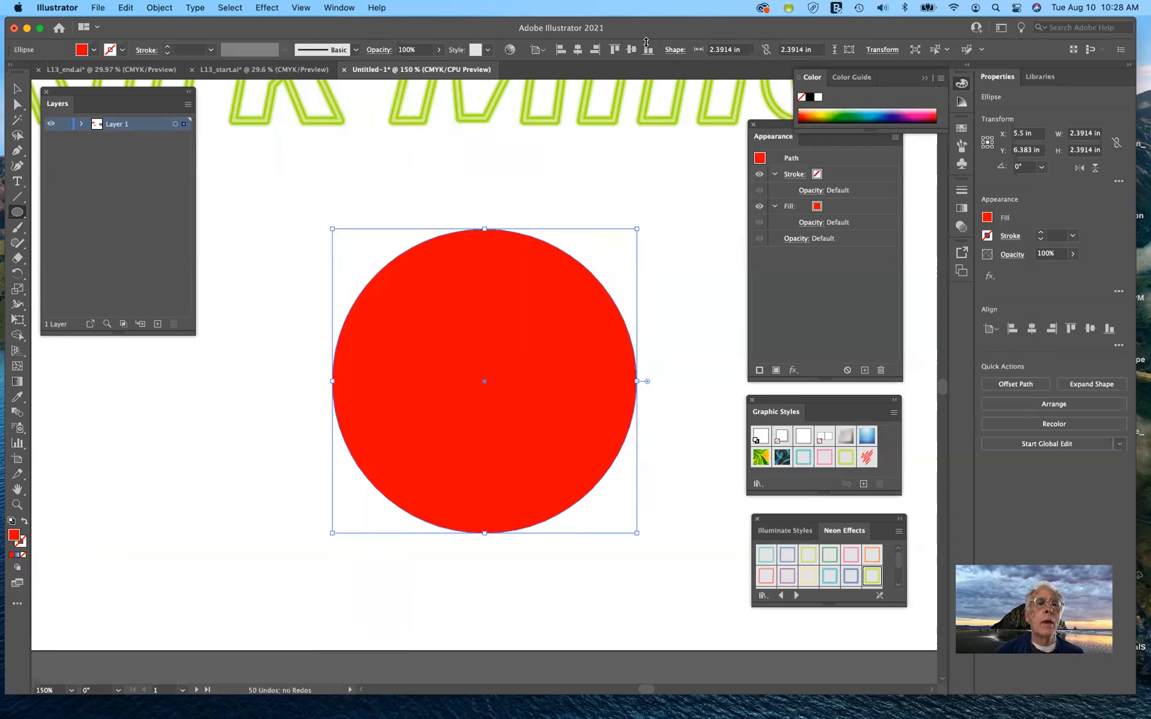
pyautogui.click(270, 8)
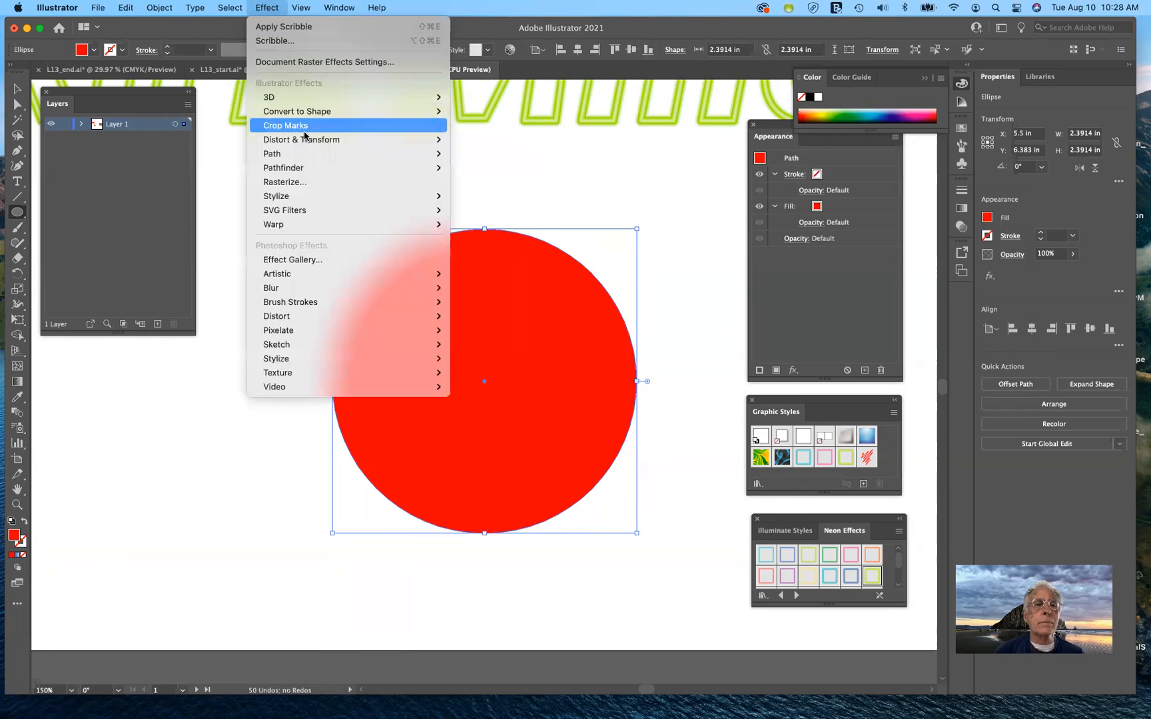
# Apply a -66% Pucker & Bloat to the red circle's fill, then toggle the effect's visibility off and on
pyautogui.moveTo(303, 140)
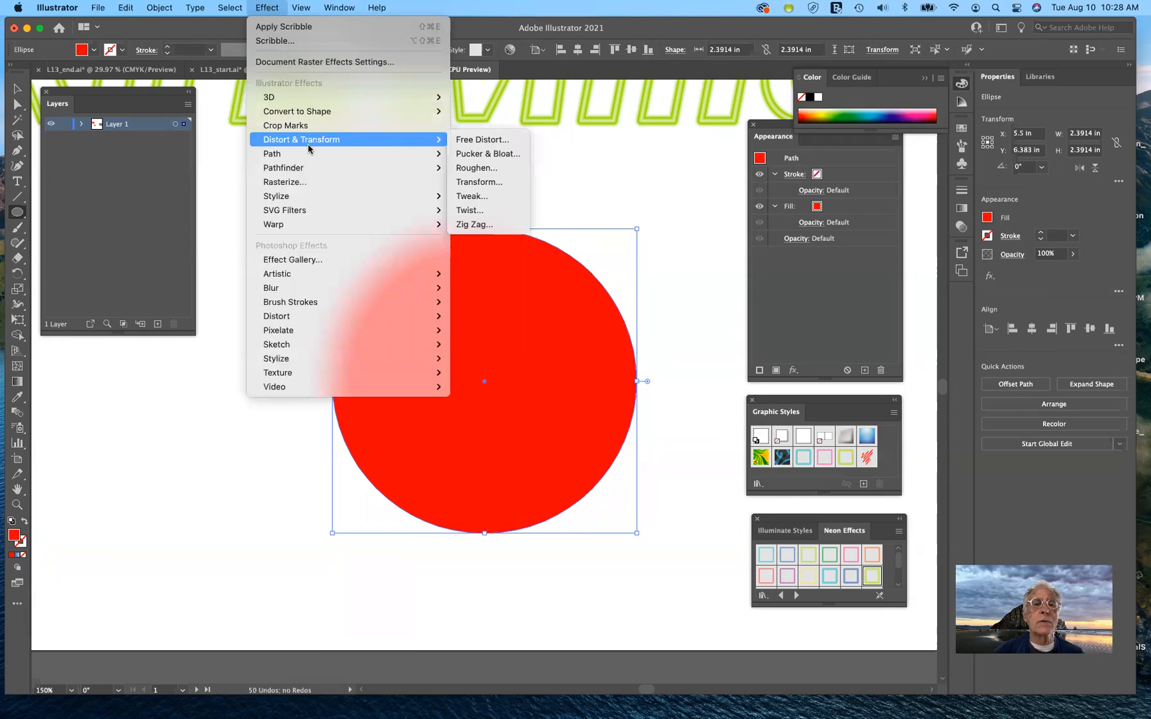
pyautogui.click(485, 154)
pyautogui.moveTo(713, 236); pyautogui.dragTo(689, 237)
pyautogui.click(750, 234)
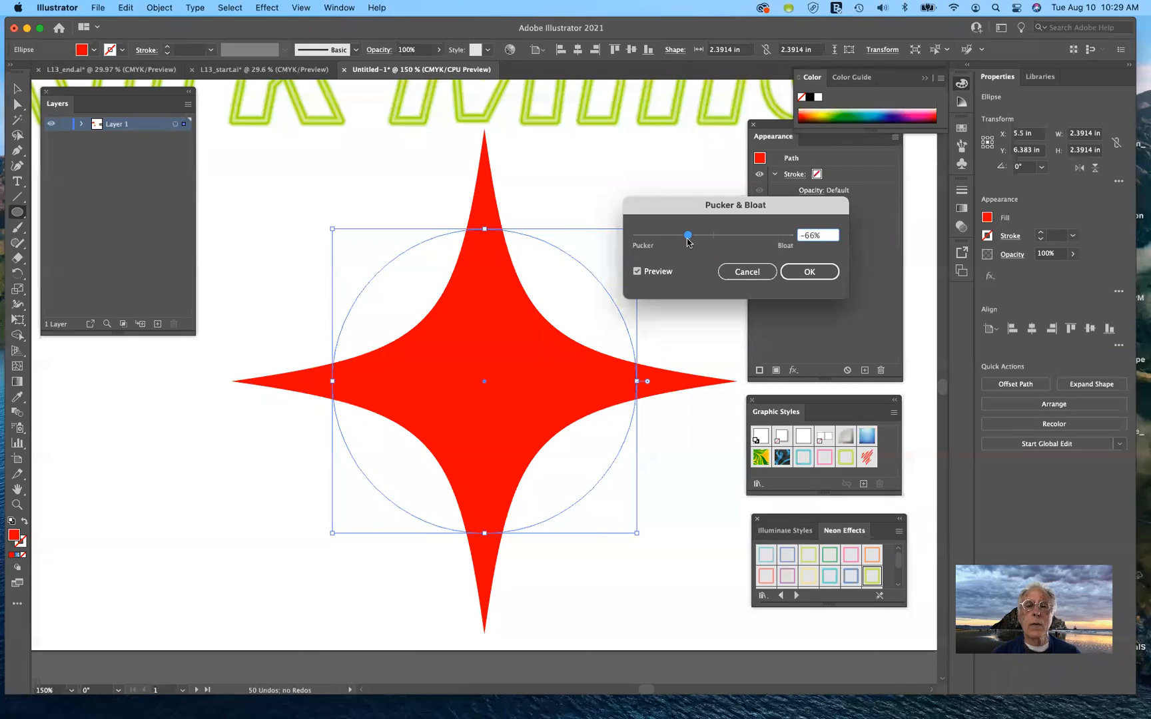
pyautogui.click(808, 272)
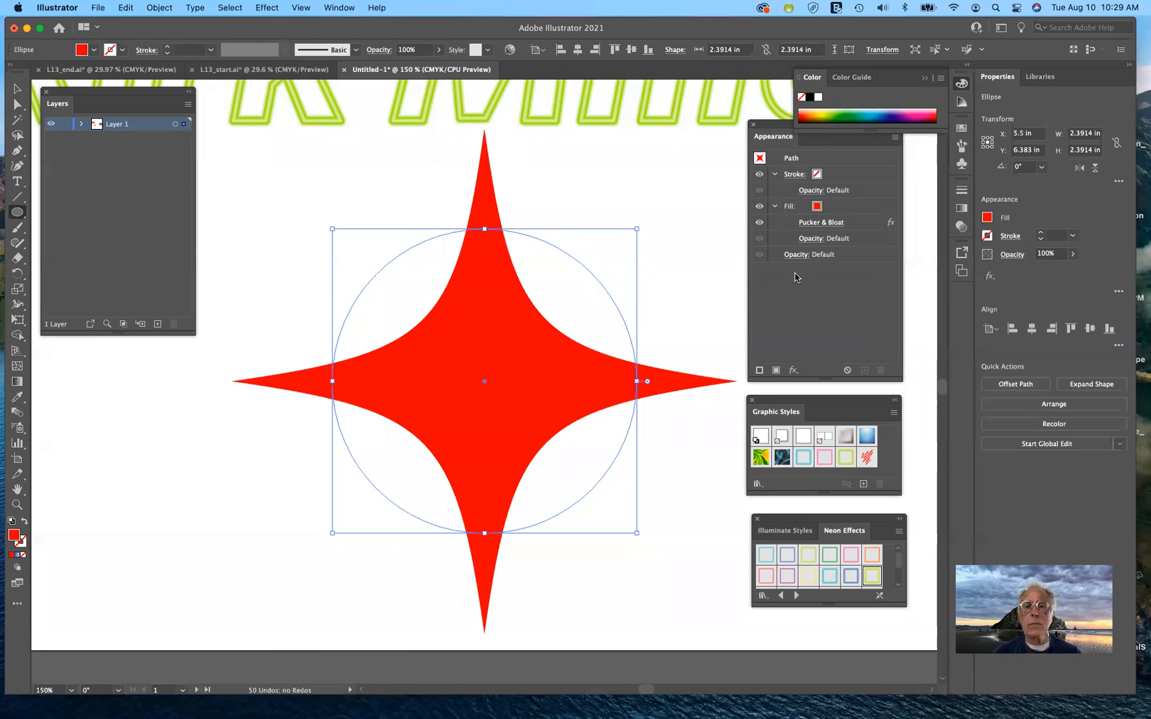
pyautogui.click(758, 224)
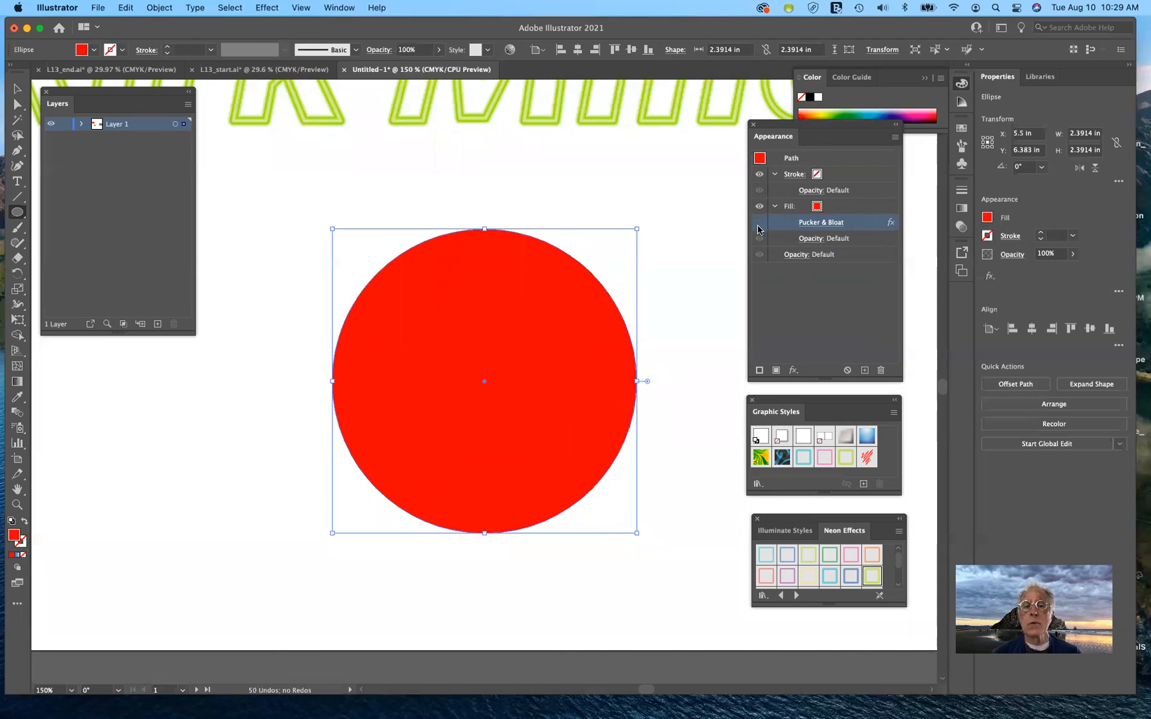
pyautogui.click(758, 223)
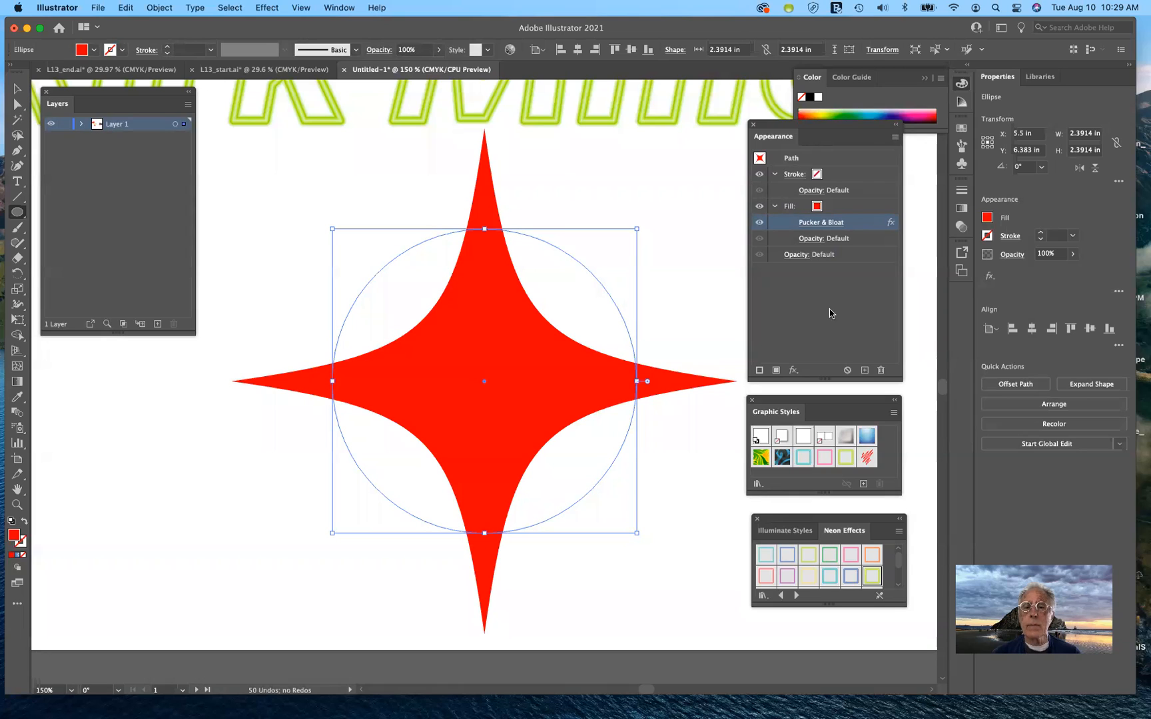
# Clear the circle's appearance and refill it with CMYK Red
pyautogui.click(848, 371)
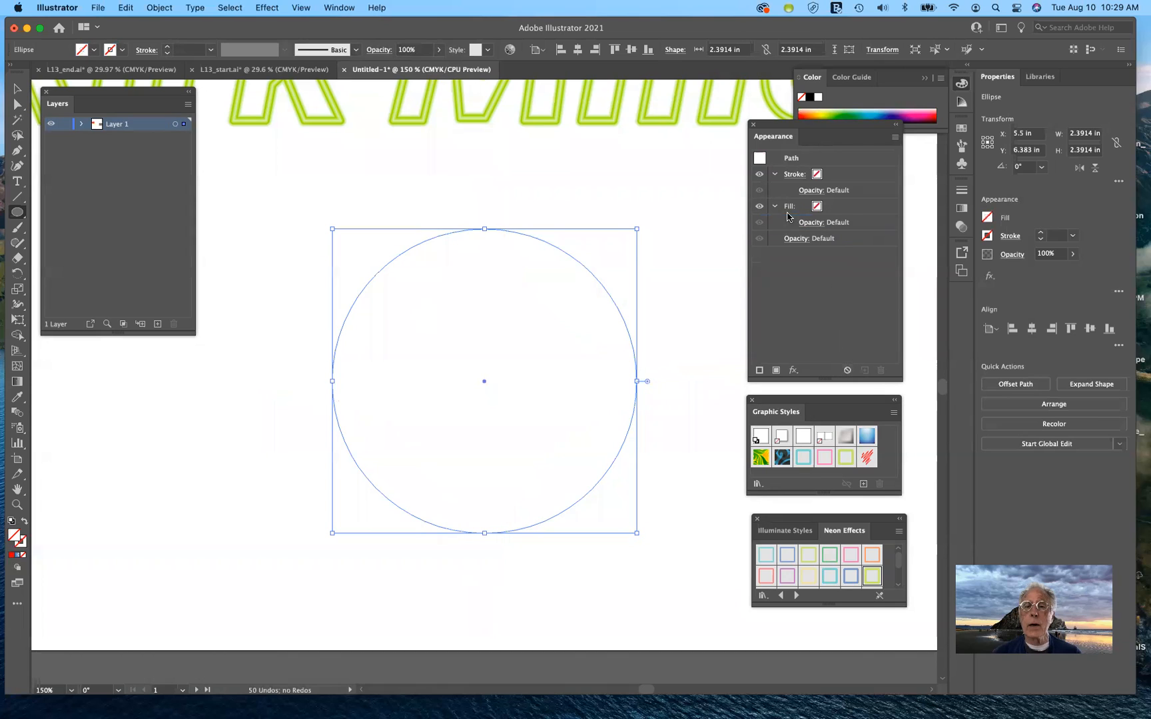
pyautogui.click(828, 208)
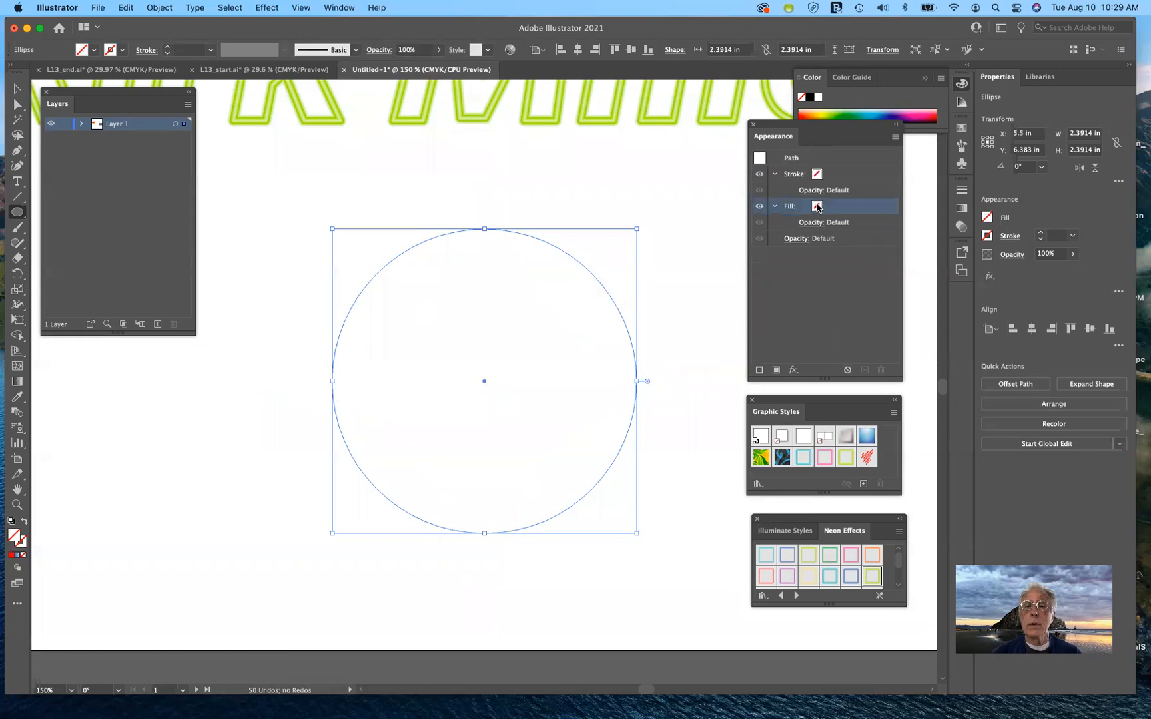
pyautogui.click(828, 207)
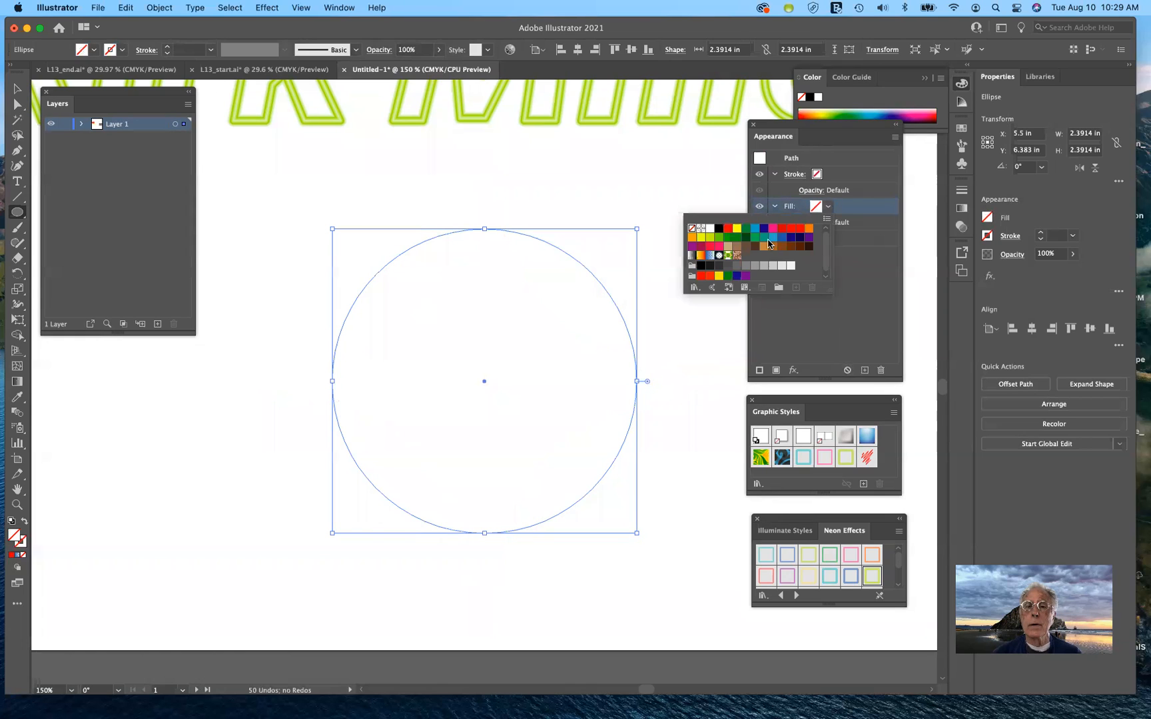
pyautogui.click(732, 230)
pyautogui.click(848, 319)
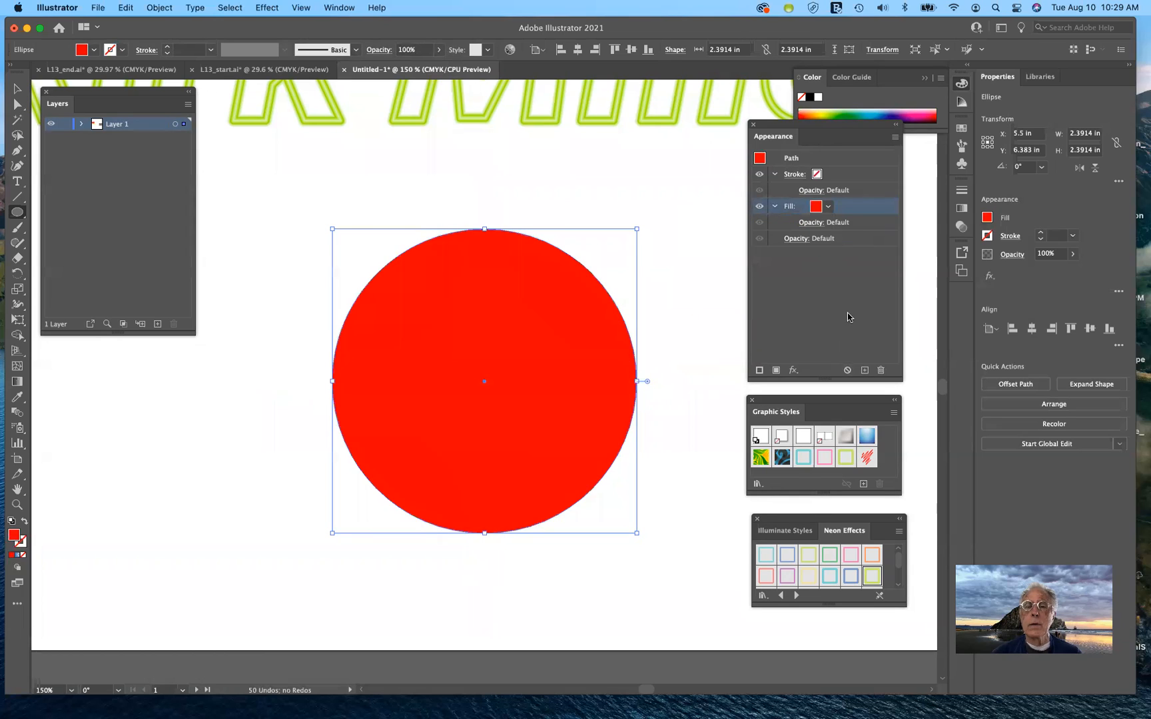
# Choose the Artistic > Dry Brush effect for the circle
pyautogui.click(268, 7)
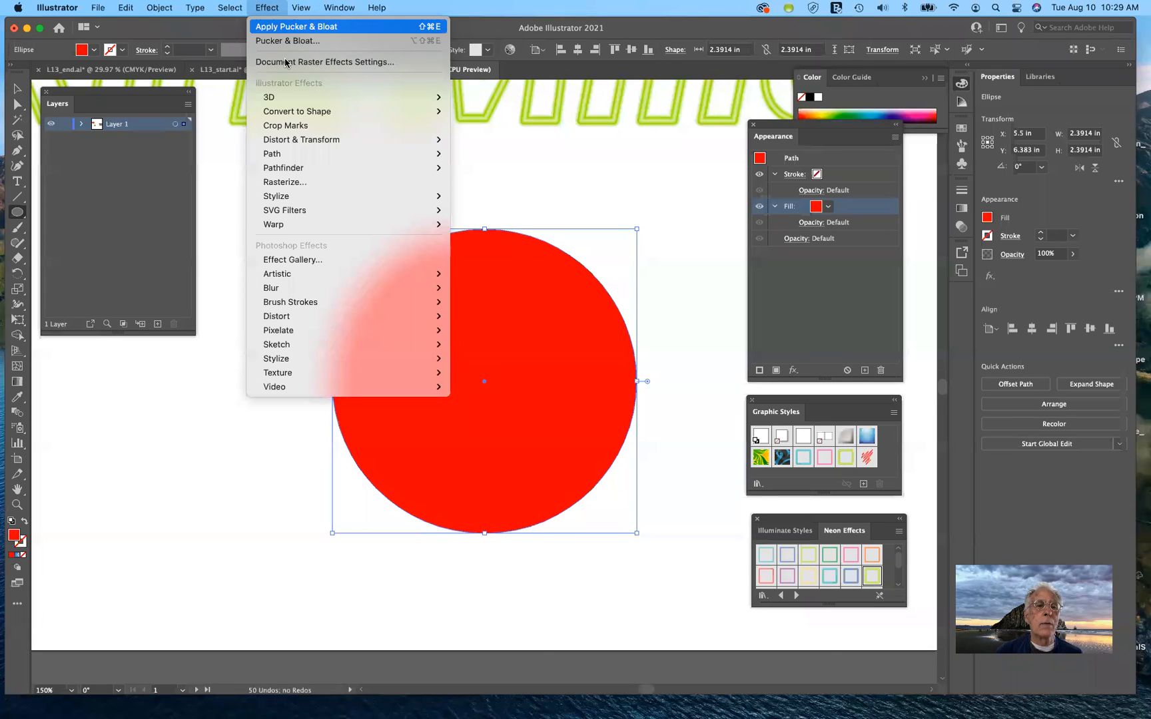
pyautogui.moveTo(315, 193)
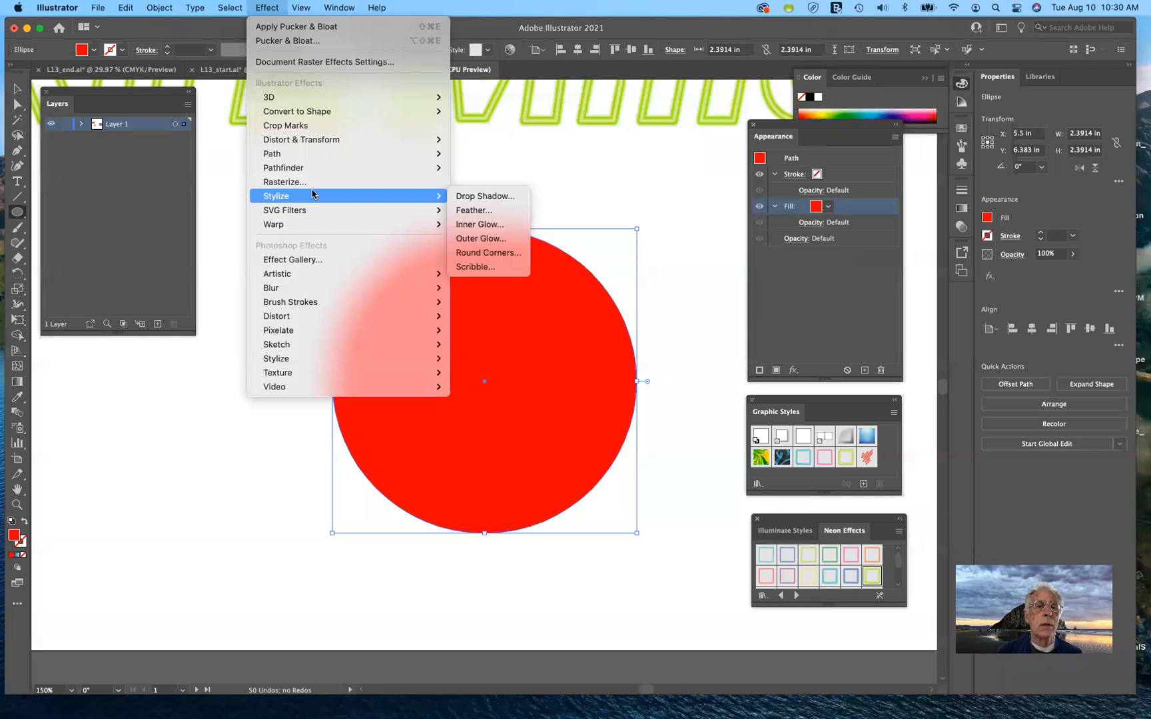
pyautogui.moveTo(308, 278)
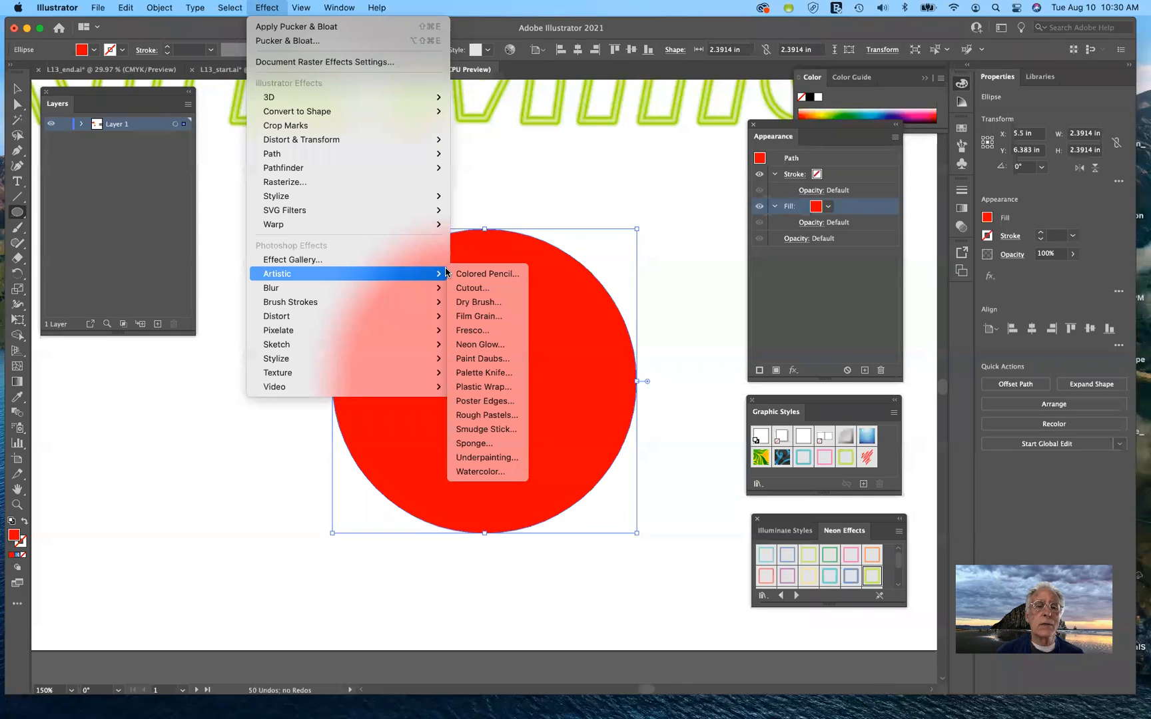
pyautogui.click(485, 303)
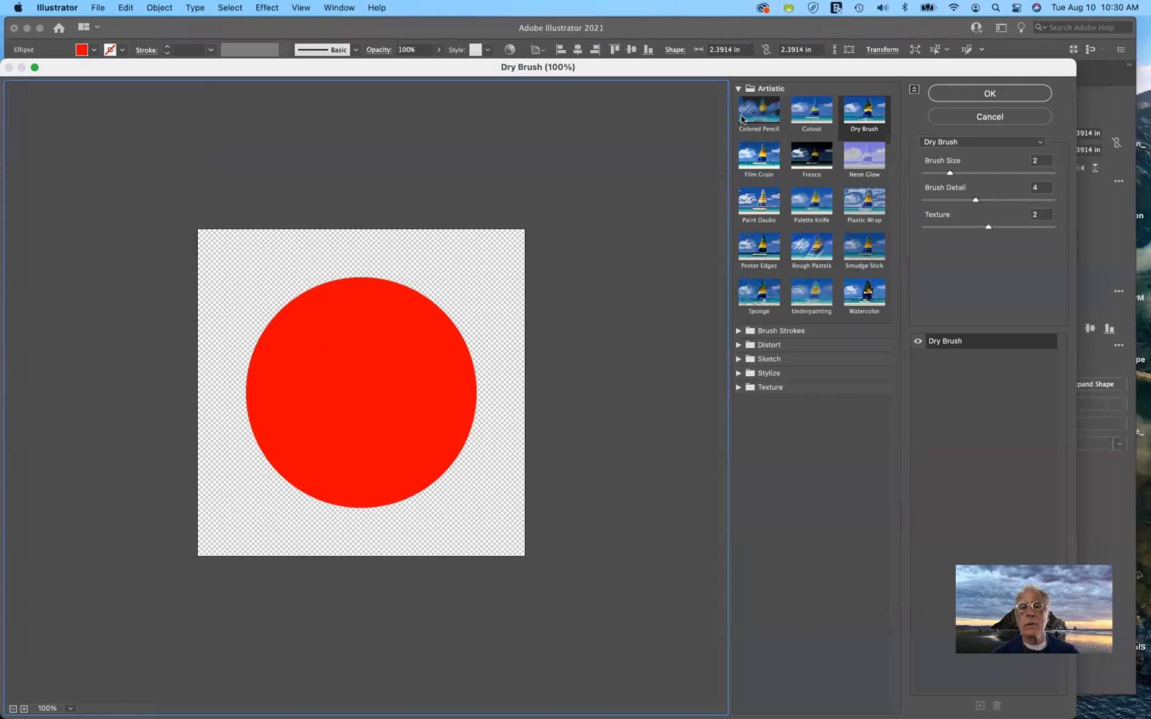
# Preview Cutout, Colored Pencil, Film Grain, Fresco, Neon Glow, Plastic Wrap and Palette Knife on the circle
pyautogui.click(808, 114)
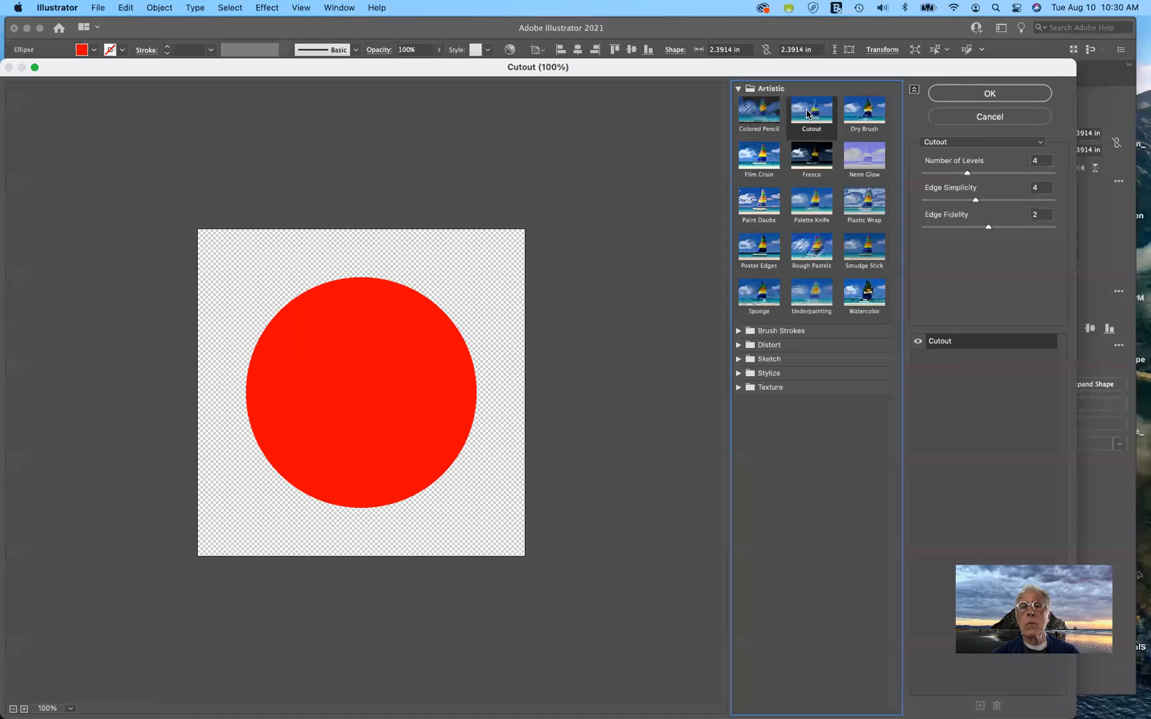
pyautogui.click(758, 113)
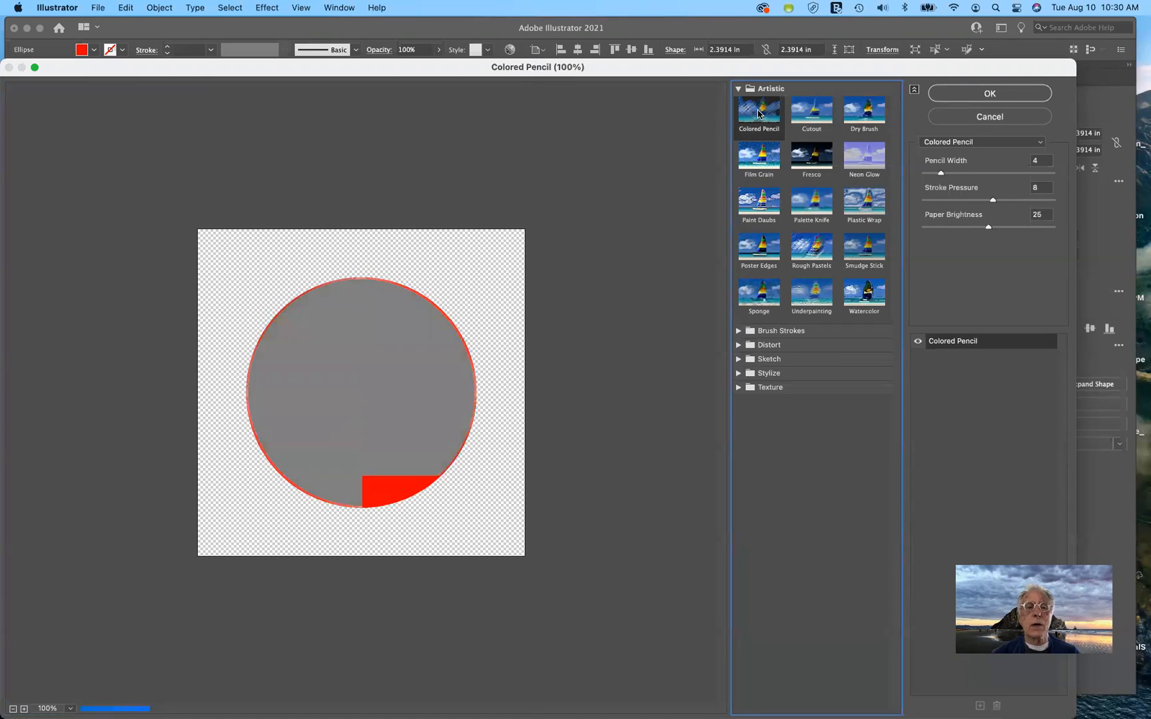
pyautogui.click(760, 161)
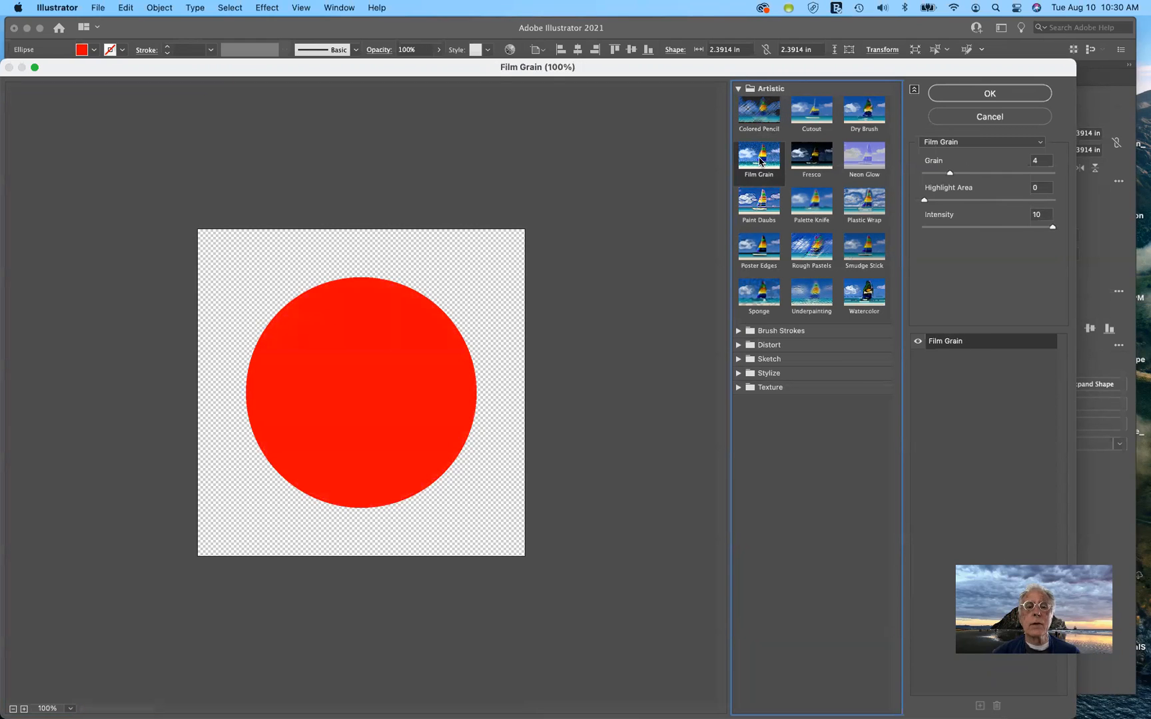
pyautogui.click(820, 162)
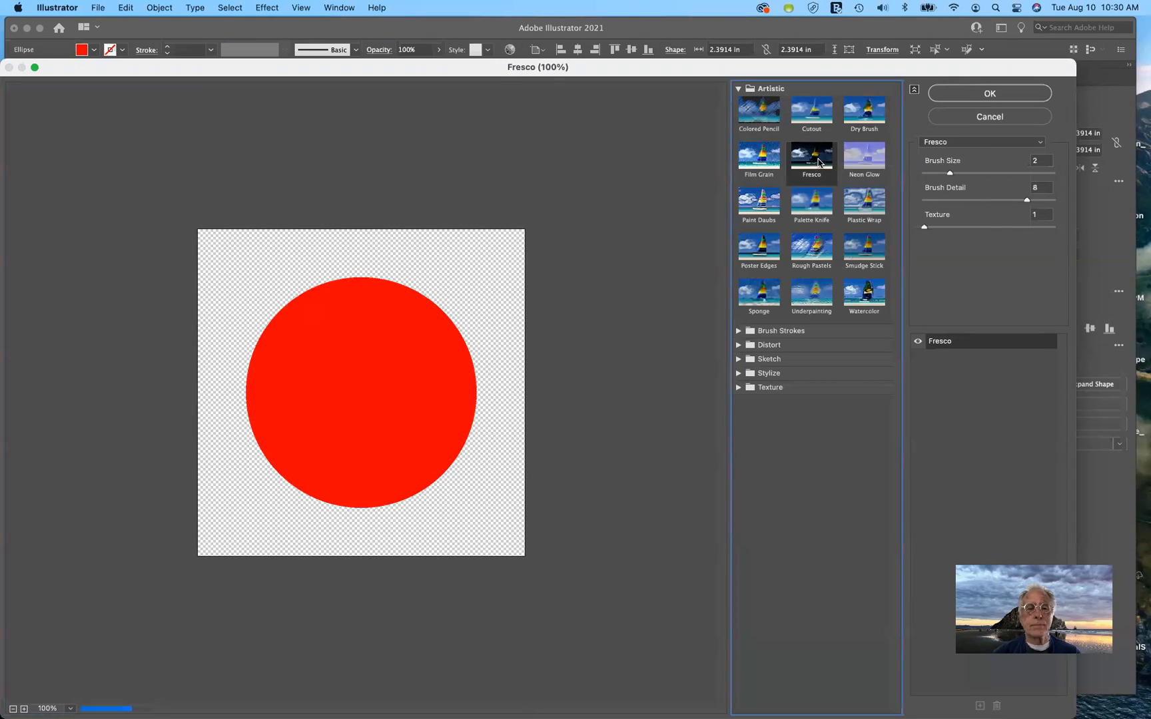
pyautogui.click(863, 165)
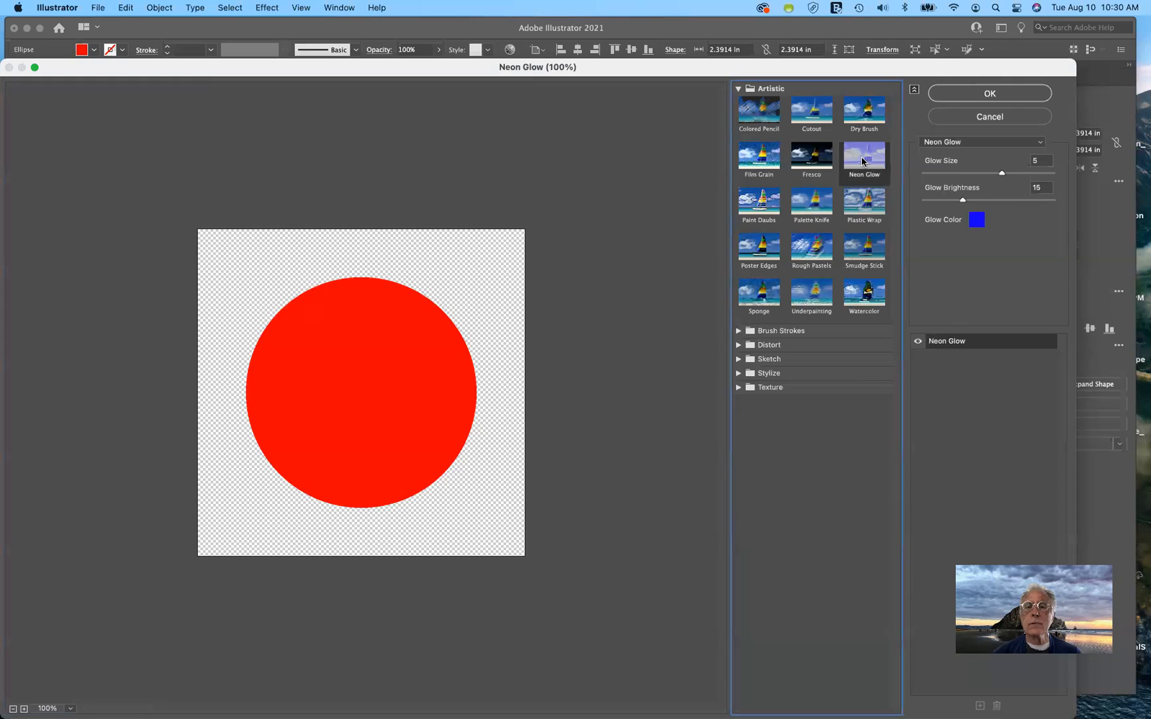
pyautogui.click(865, 204)
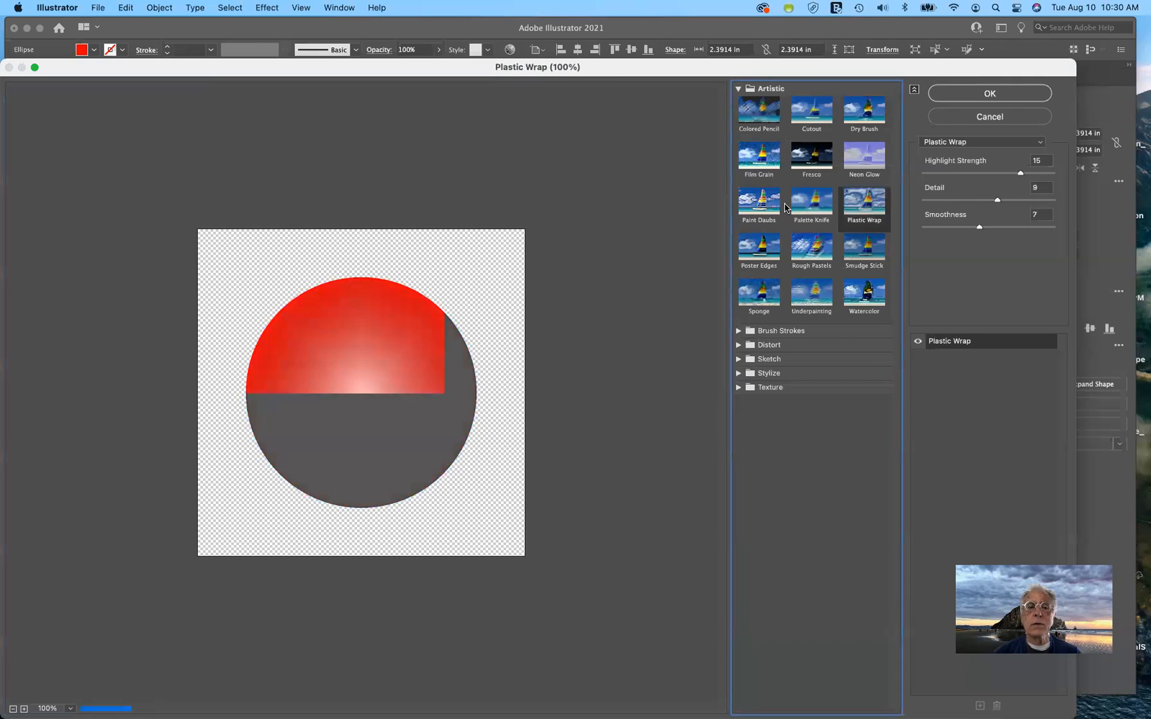
pyautogui.click(814, 206)
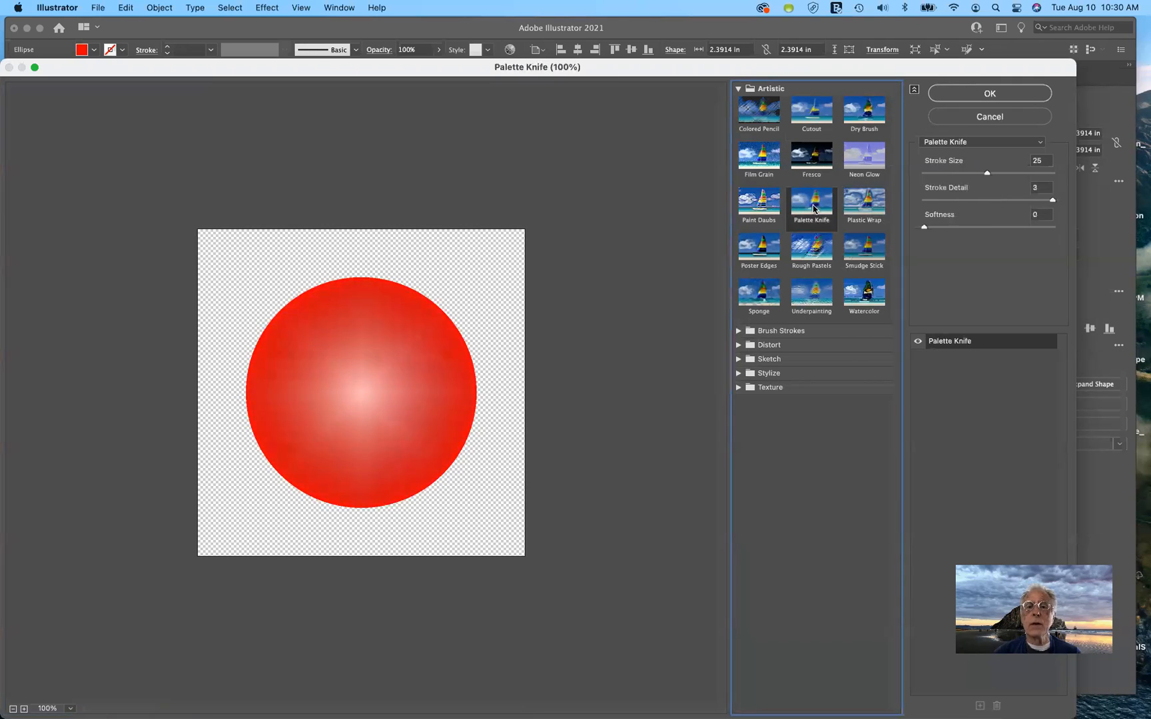
# Preview Paint Daubs, Poster Edges, Rough Pastels, Smudge Stick, Watercolor, Underpainting, then Sponge
pyautogui.click(750, 212)
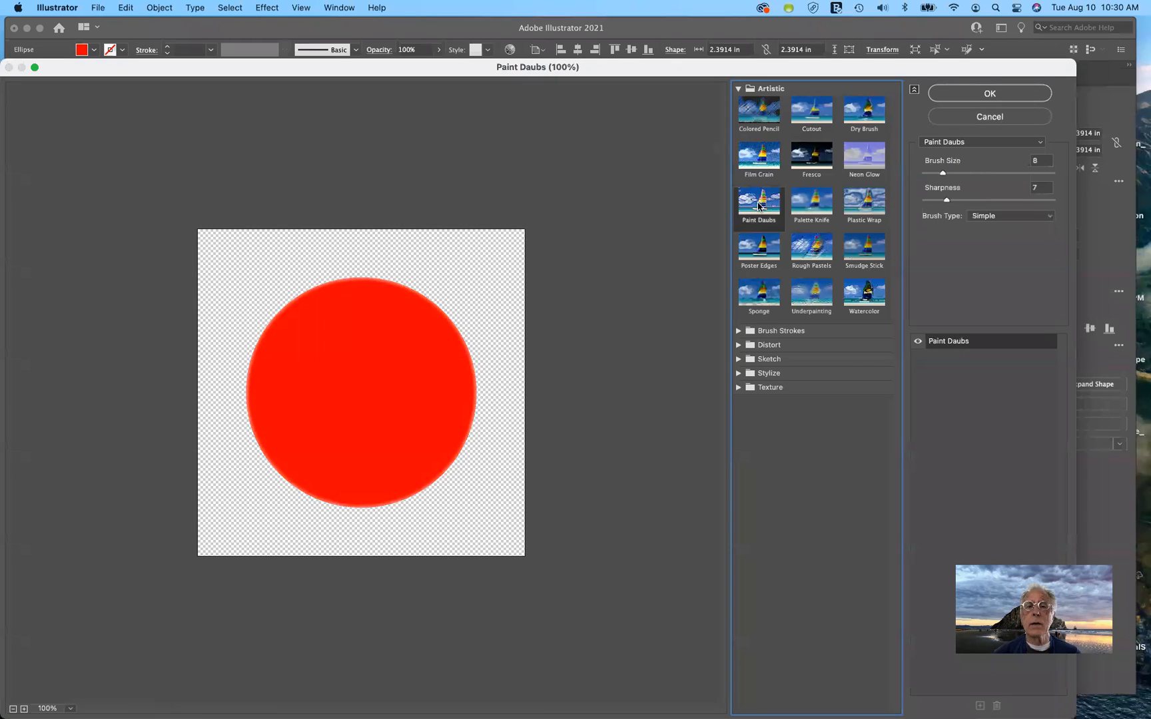
pyautogui.click(756, 255)
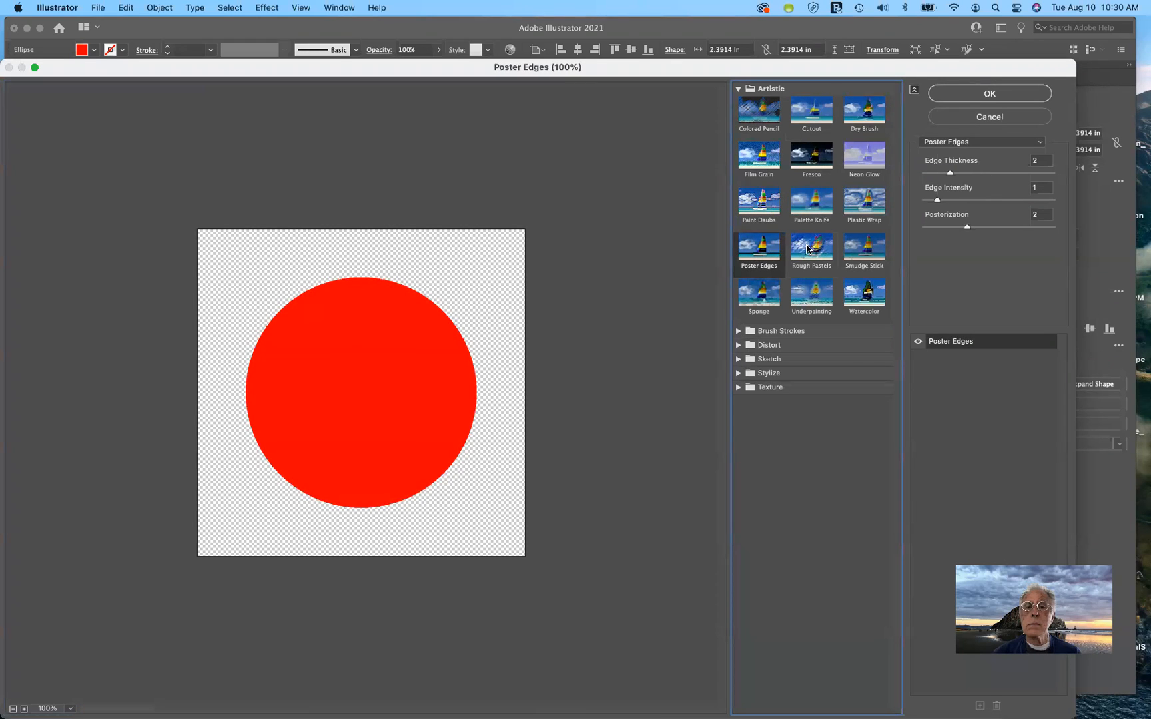
pyautogui.click(813, 249)
pyautogui.click(867, 252)
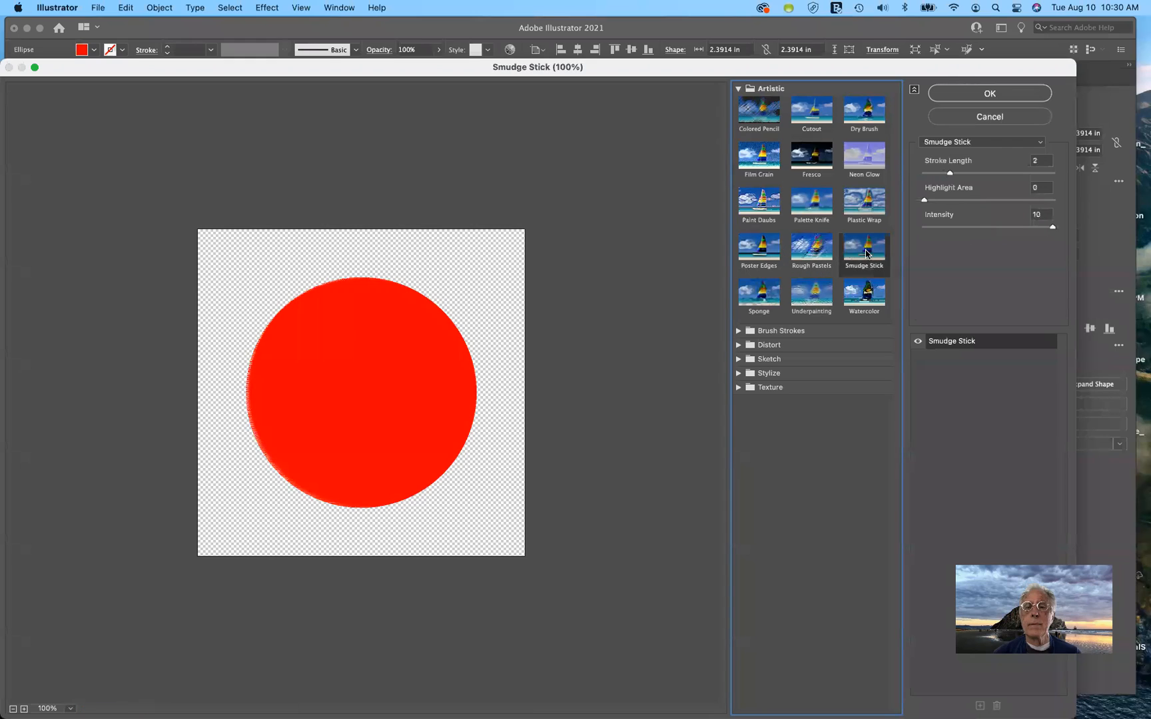
pyautogui.click(842, 295)
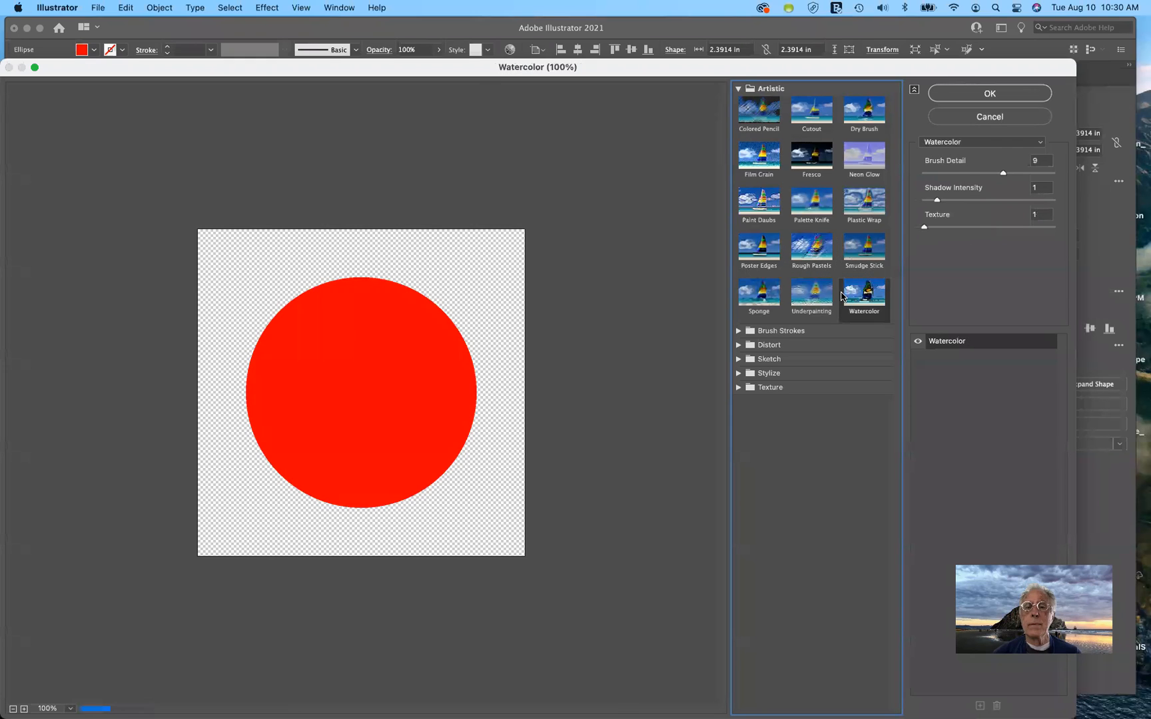
pyautogui.click(806, 297)
pyautogui.click(769, 296)
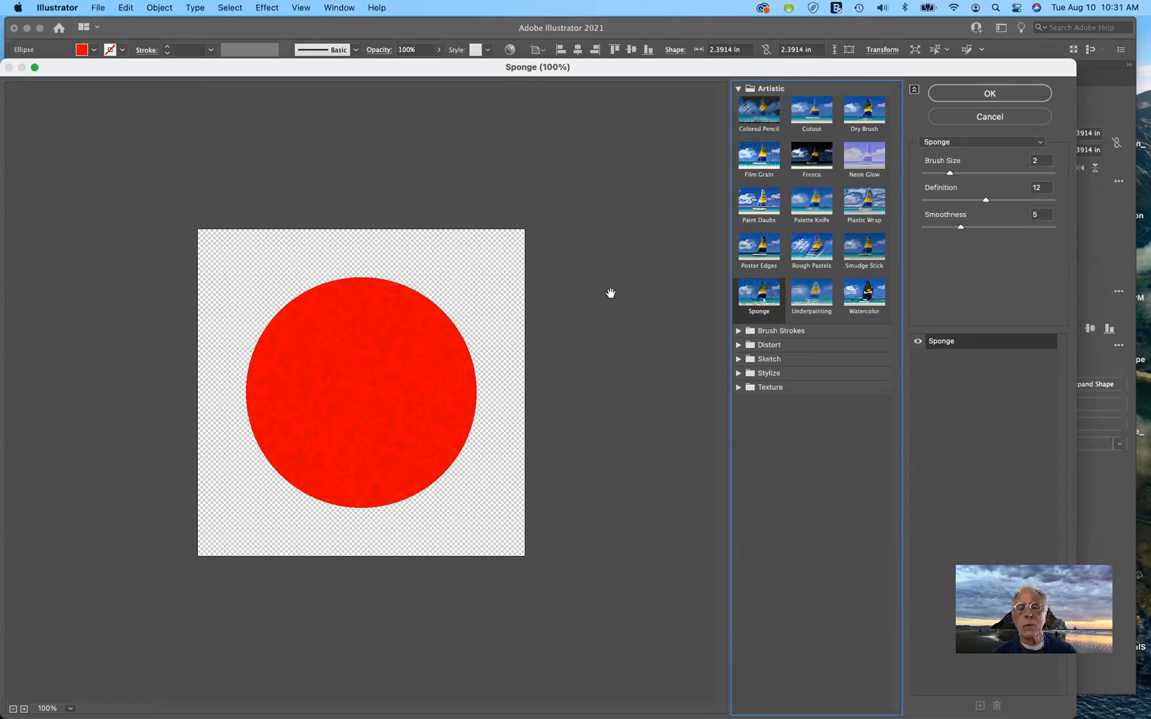
pyautogui.click(735, 90)
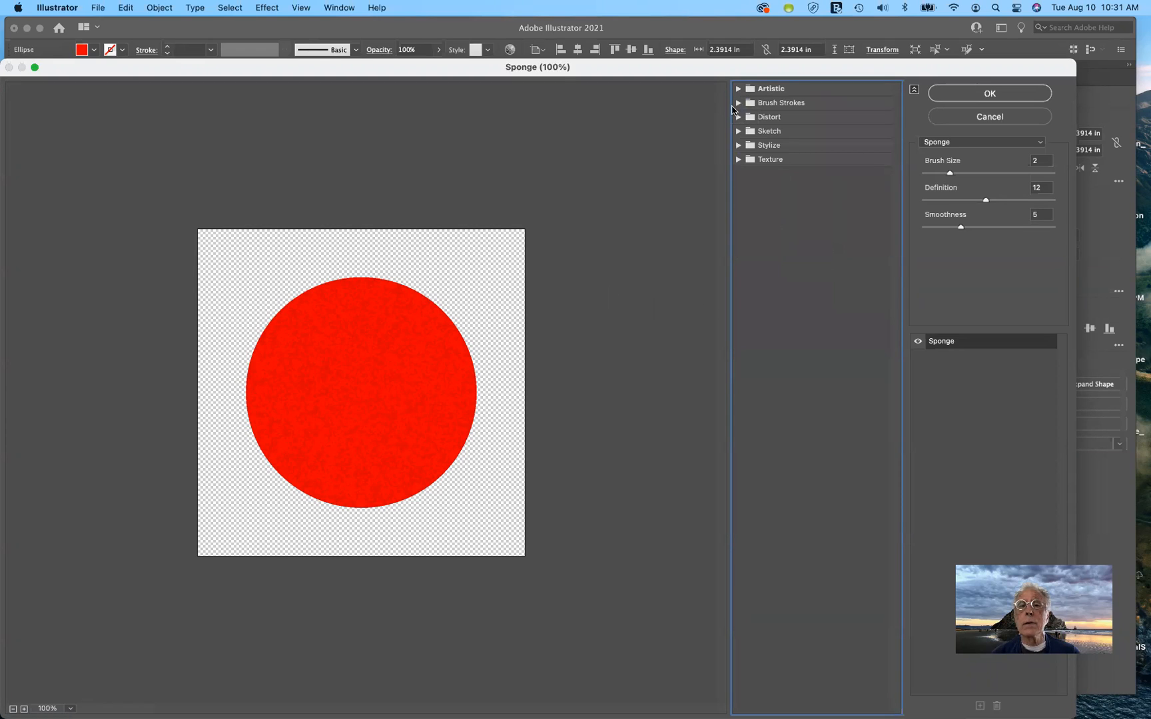
# Preview the Brush Strokes Spatter and Ink Outlines filters, then cancel the gallery without applying any
pyautogui.click(738, 103)
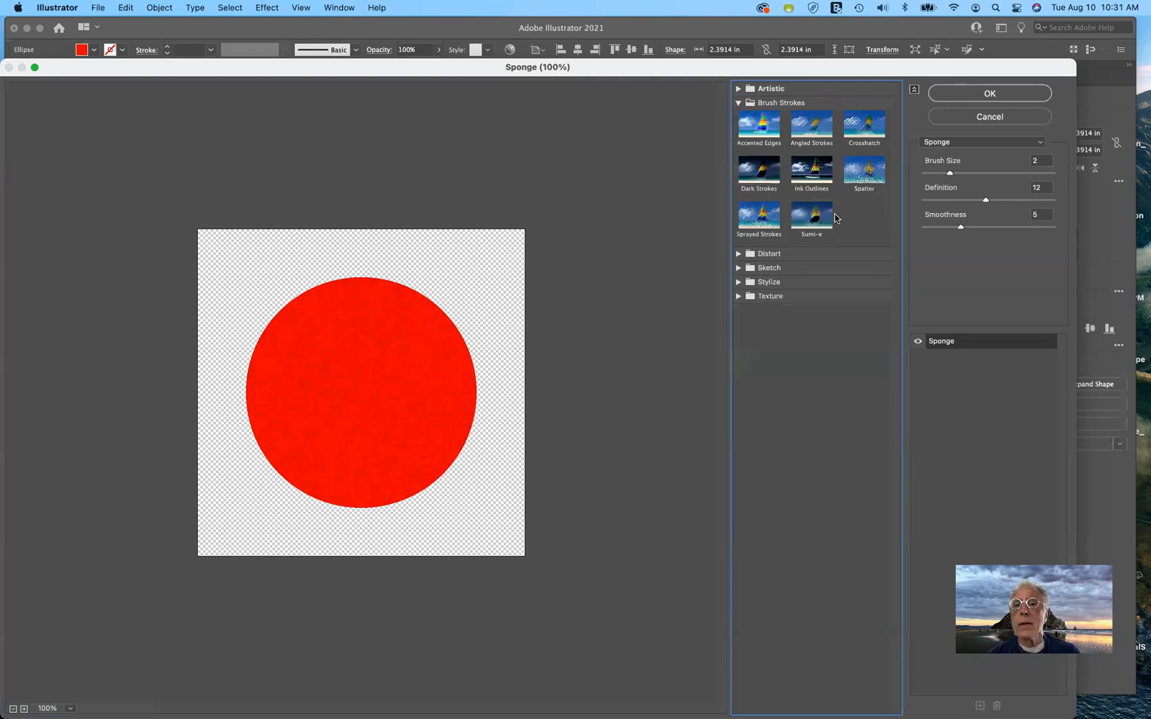
pyautogui.click(863, 176)
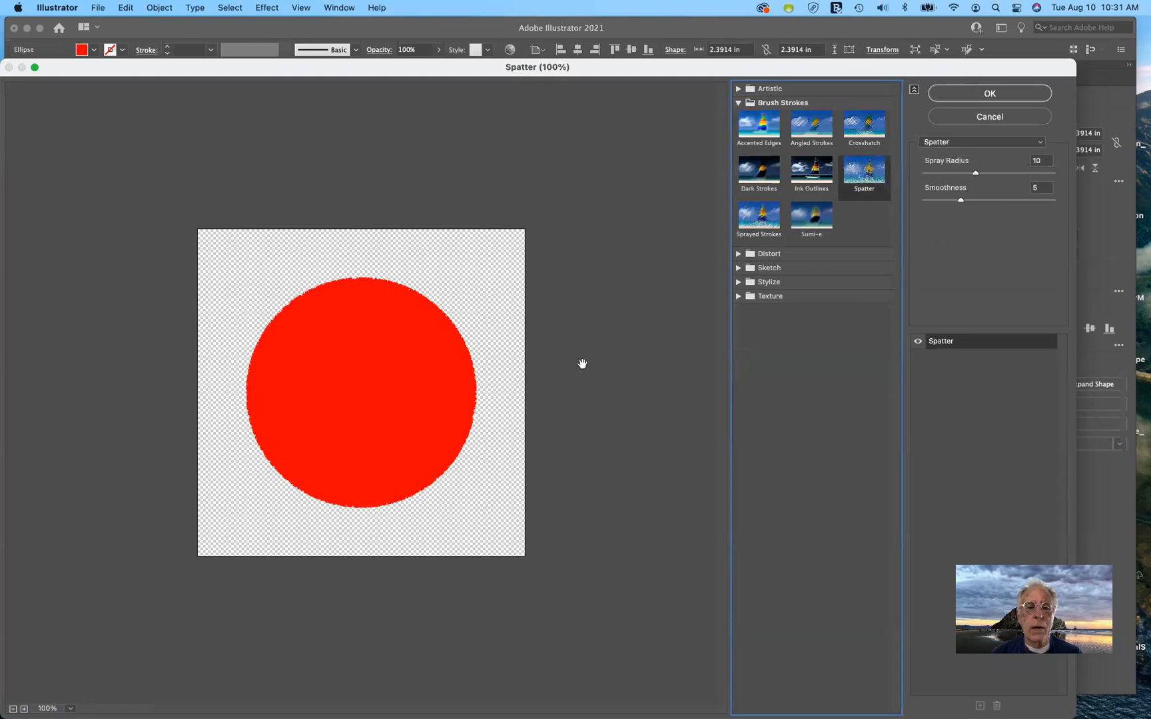
pyautogui.click(817, 175)
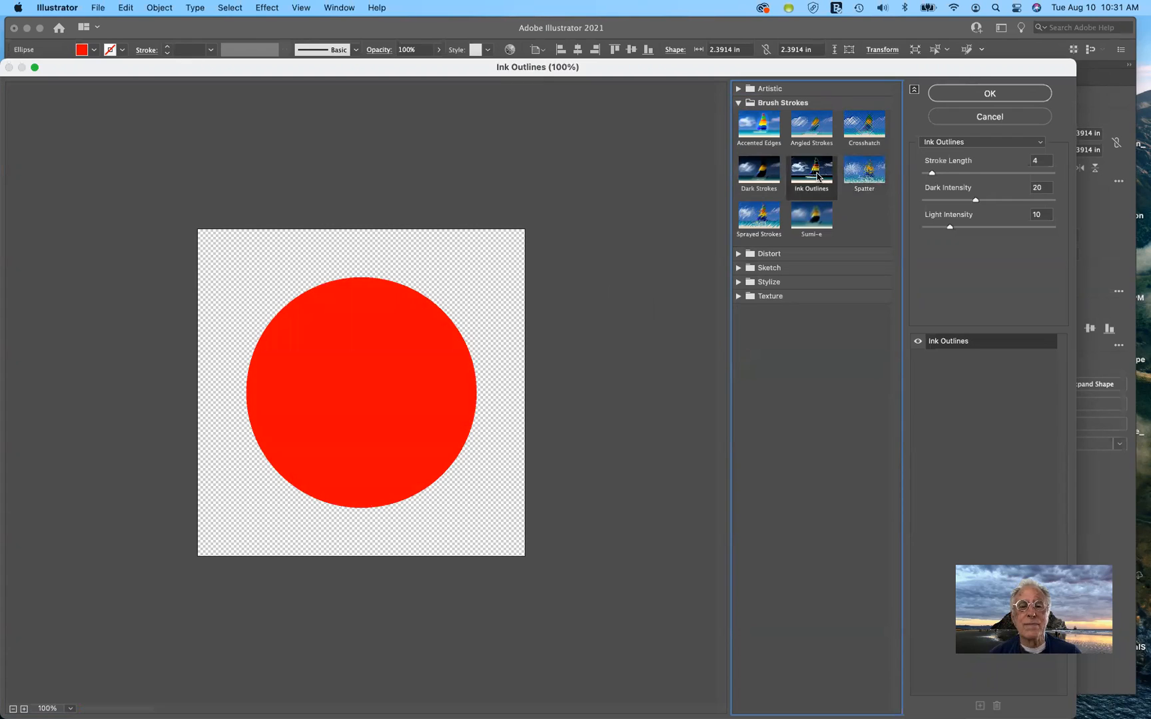
pyautogui.click(972, 116)
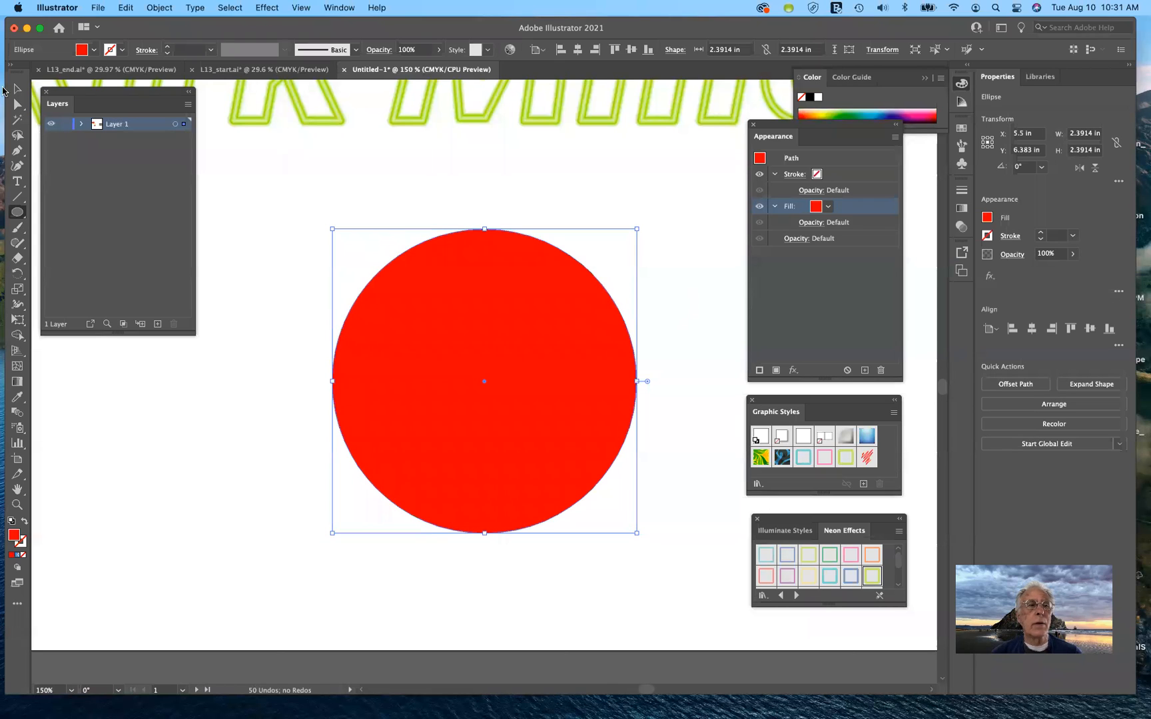
# Deselect the circle, view the ART Fest poster in L13_start.ai, then return to Untitled-1
pyautogui.click(16, 91)
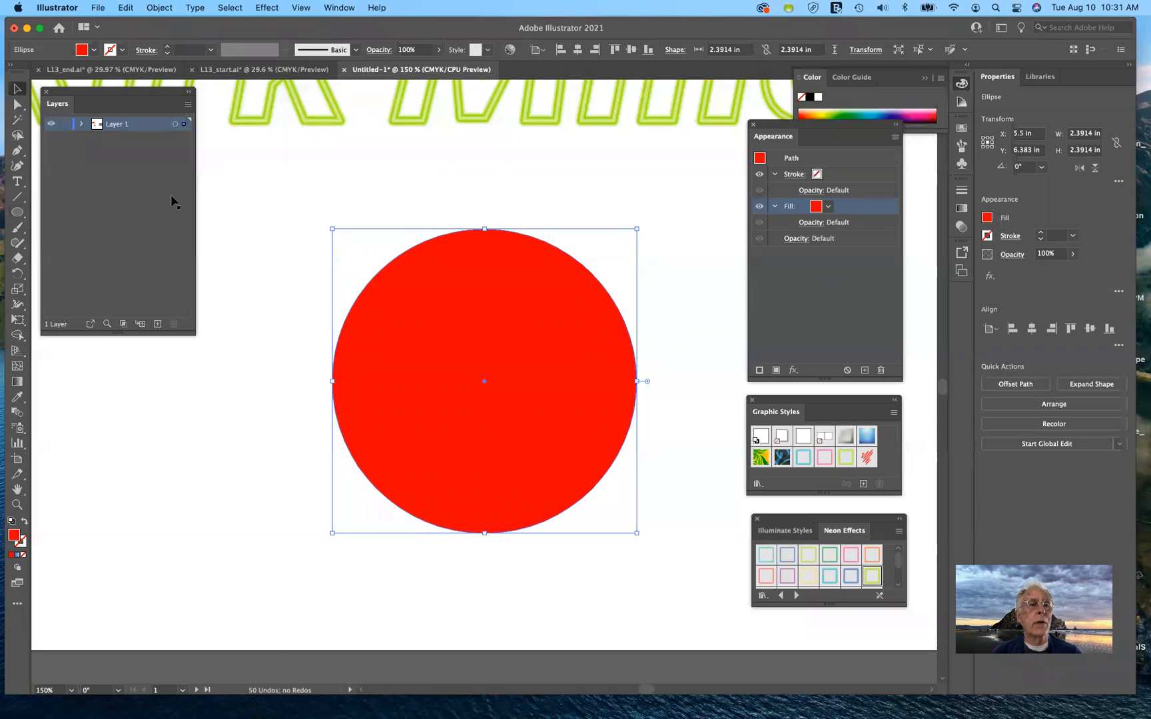
pyautogui.click(284, 207)
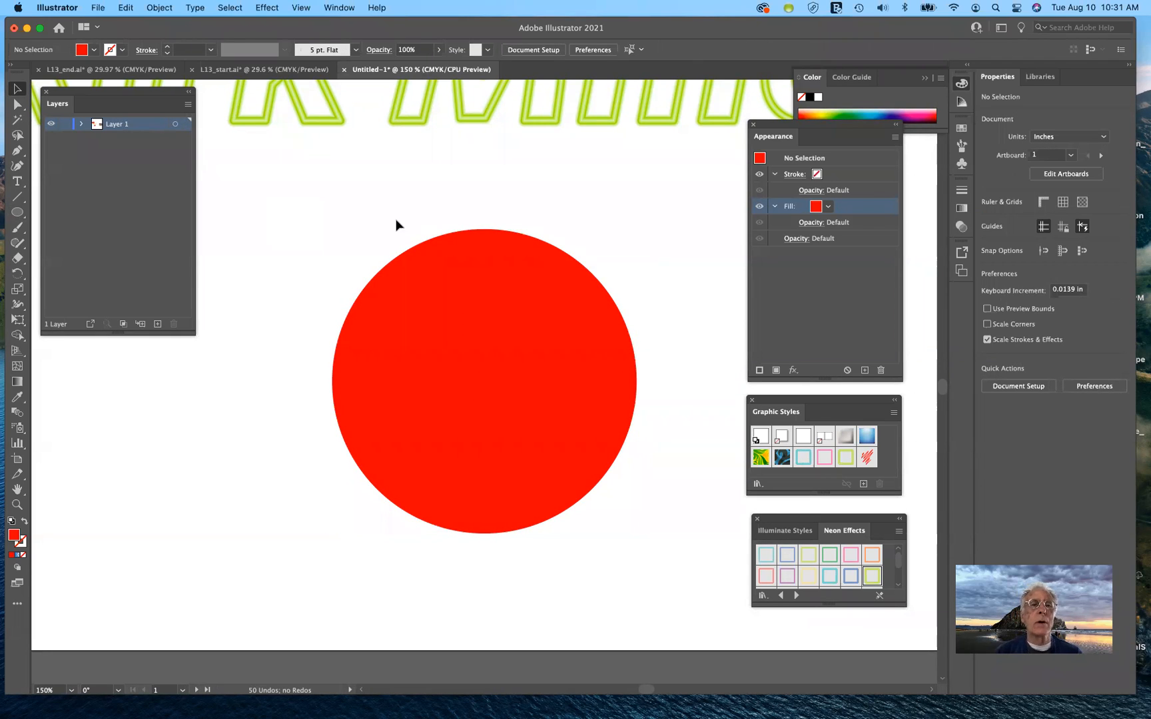
pyautogui.click(265, 71)
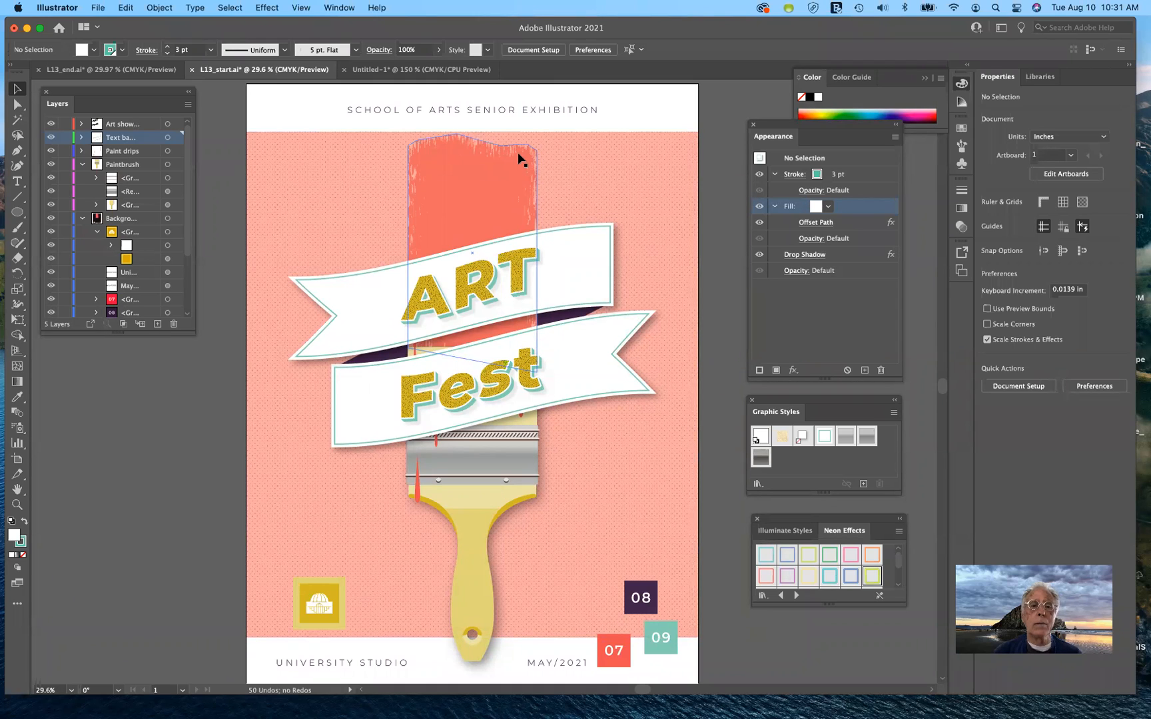
pyautogui.click(430, 70)
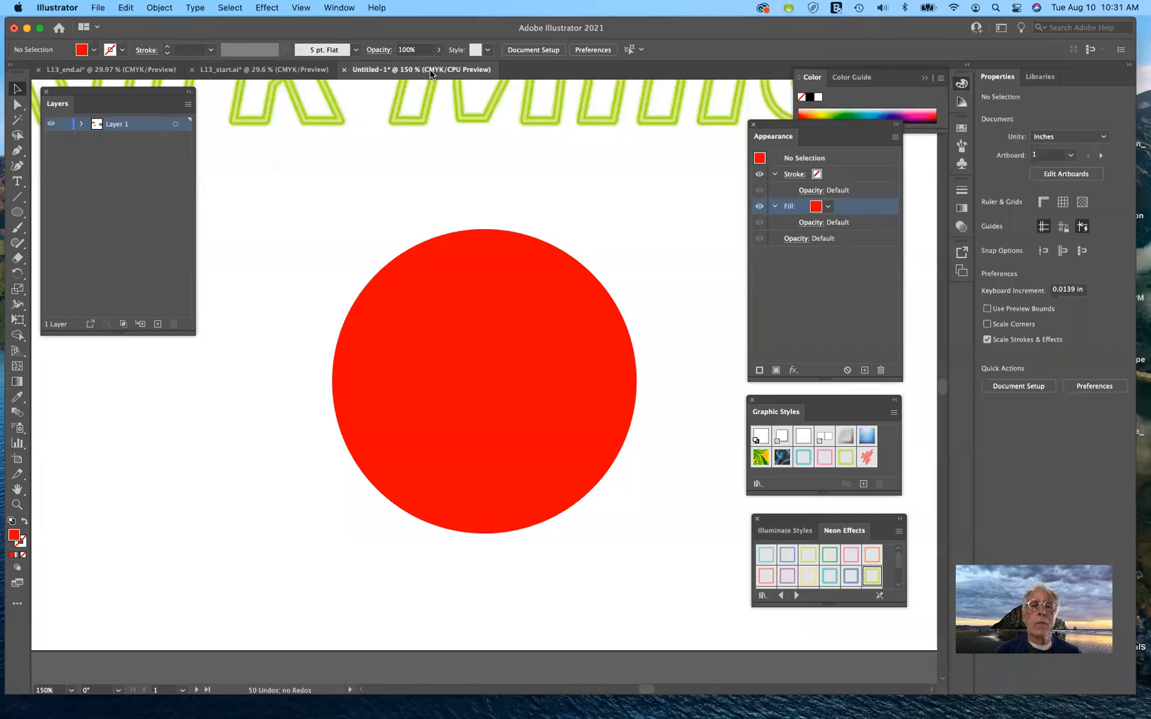
pyautogui.hotkey('ctrl', 'Right')
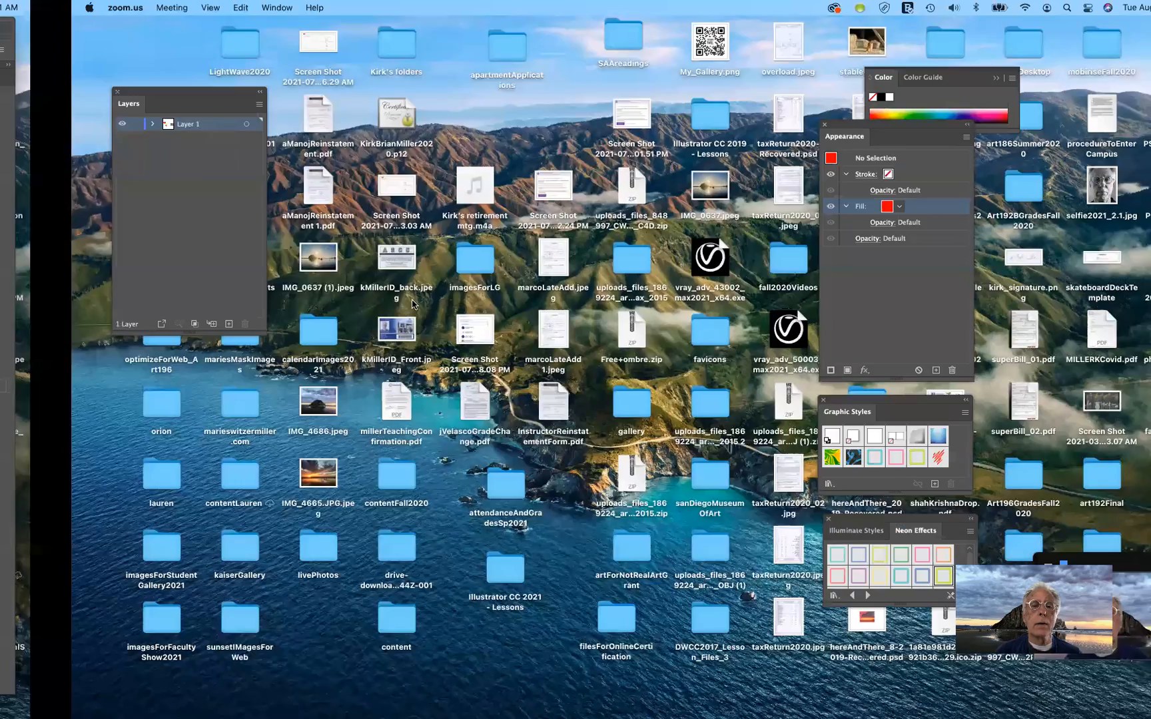
pyautogui.hotkey('ctrl', 'Left')
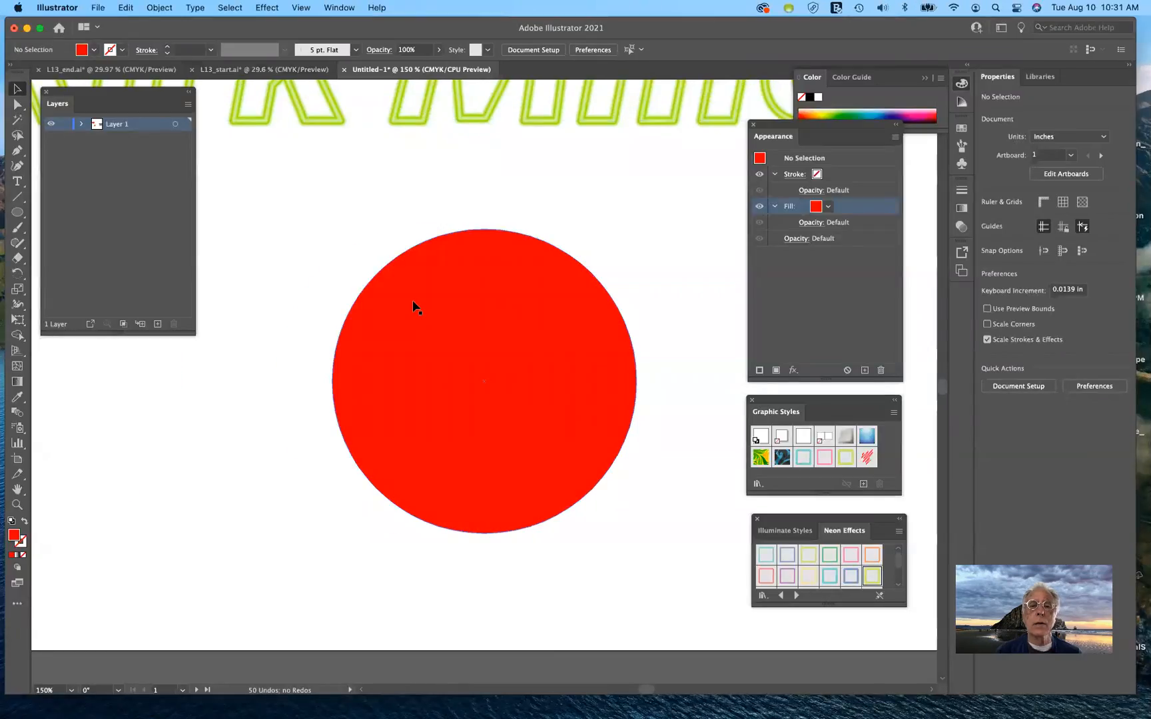
# Scroll to the second artboard and select the sunset beach photo IMG_4665.JPG
pyautogui.hscroll(2, 413, 302)
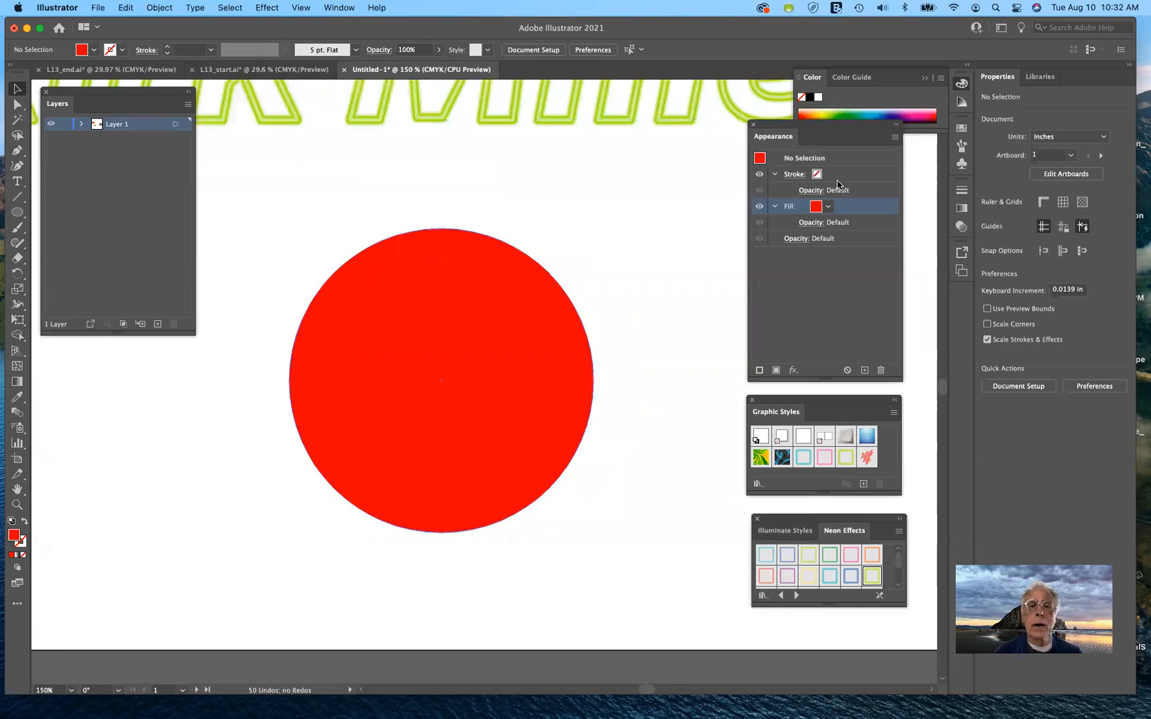
pyautogui.hscroll(10, 680, 323)
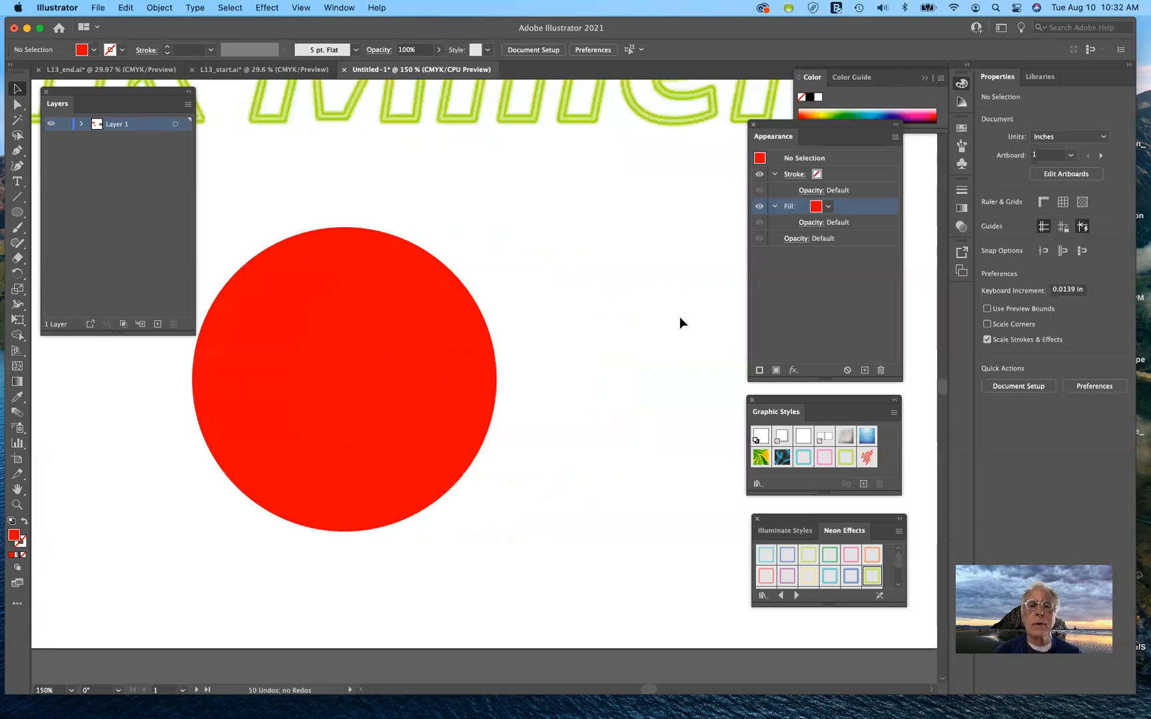
pyautogui.hscroll(10, 680, 316)
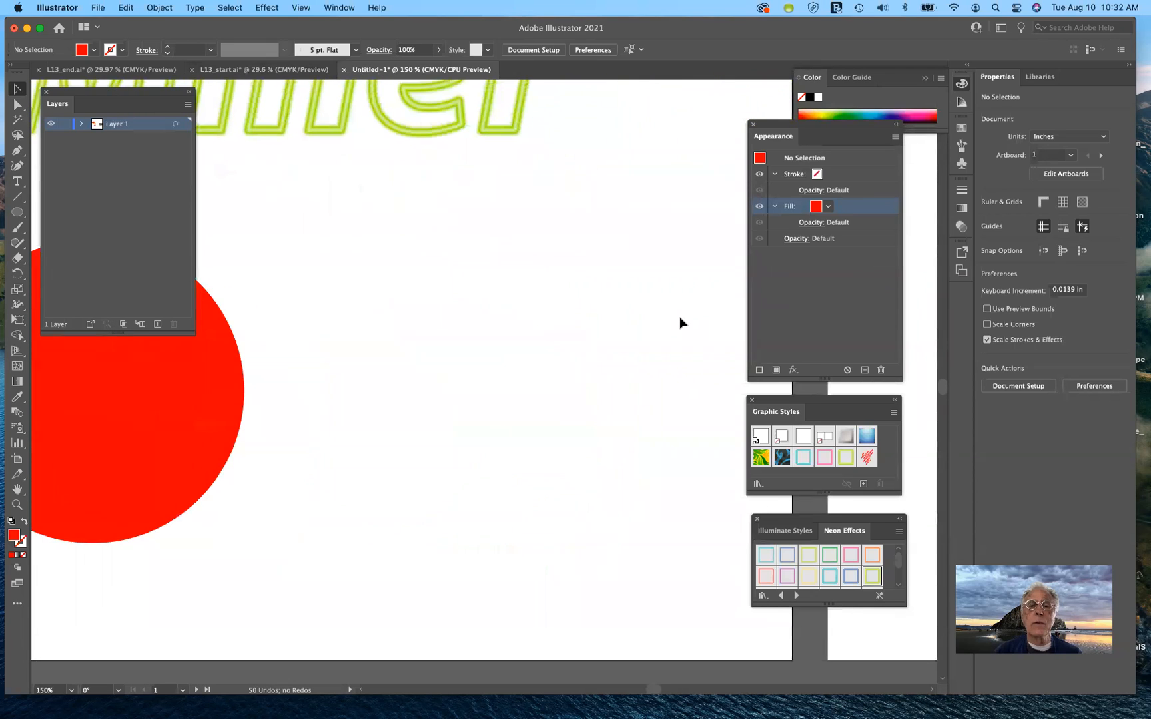
pyautogui.hscroll(10, 671, 323)
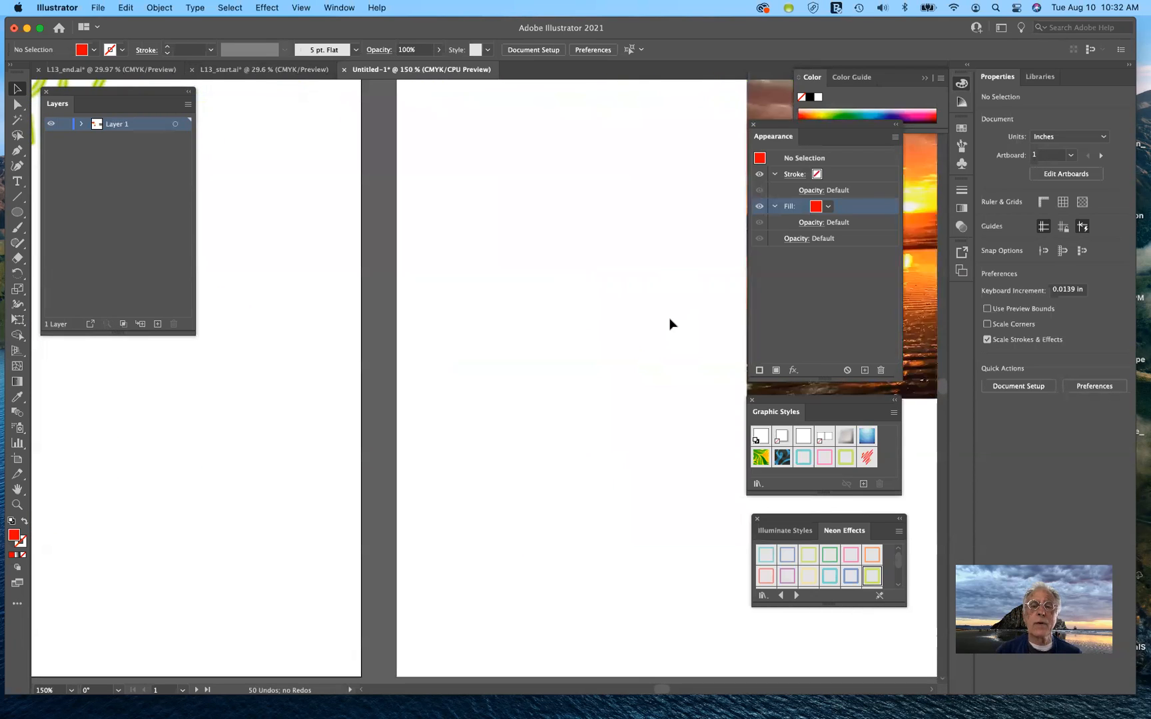
pyautogui.hscroll(10, 670, 324)
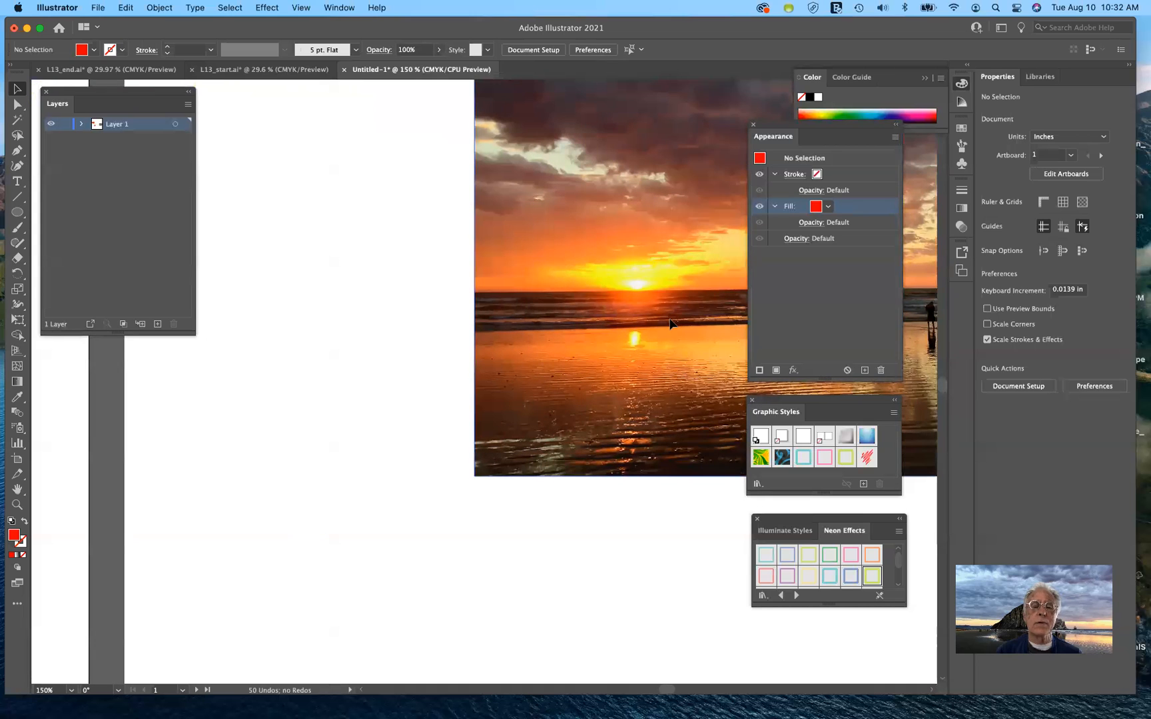
pyautogui.scroll(4, 670, 324)
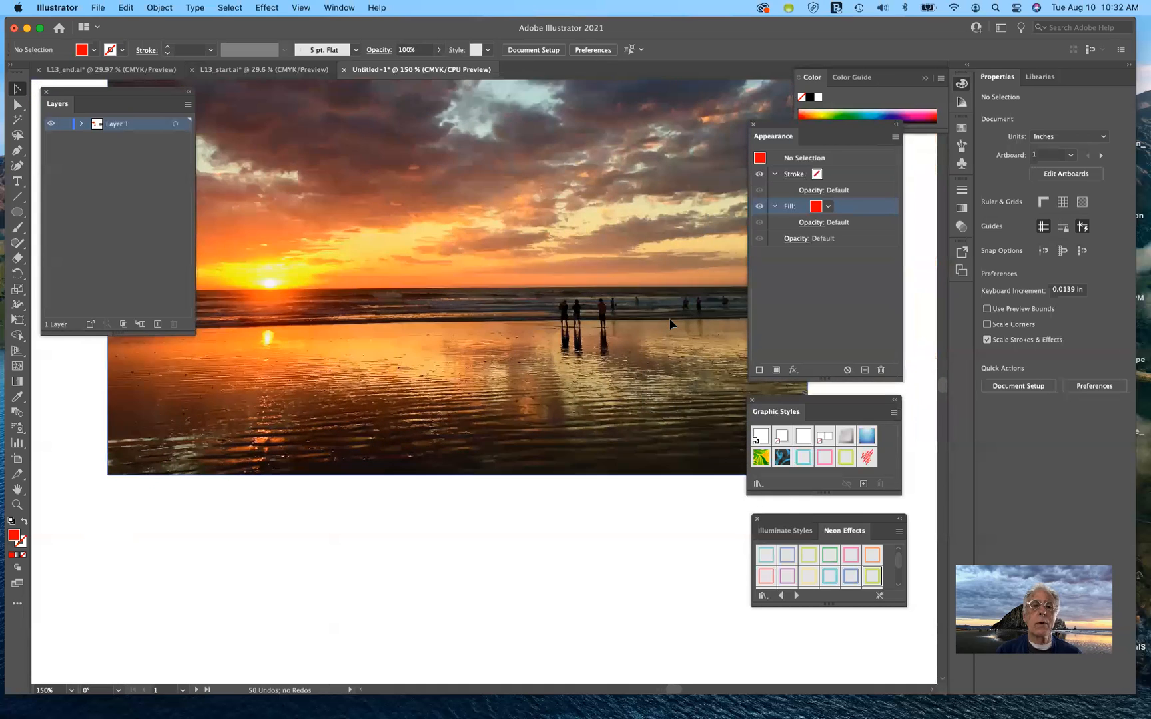
pyautogui.scroll(1, 670, 324)
pyautogui.hscroll(-1, 670, 324)
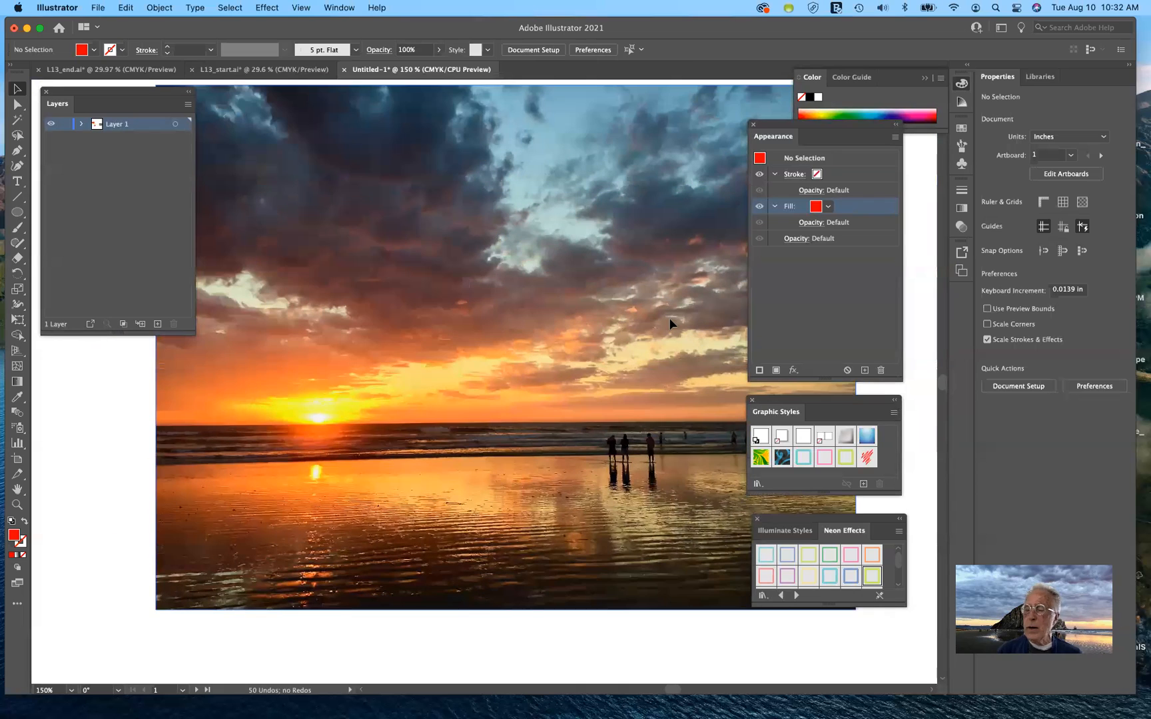
pyautogui.click(514, 408)
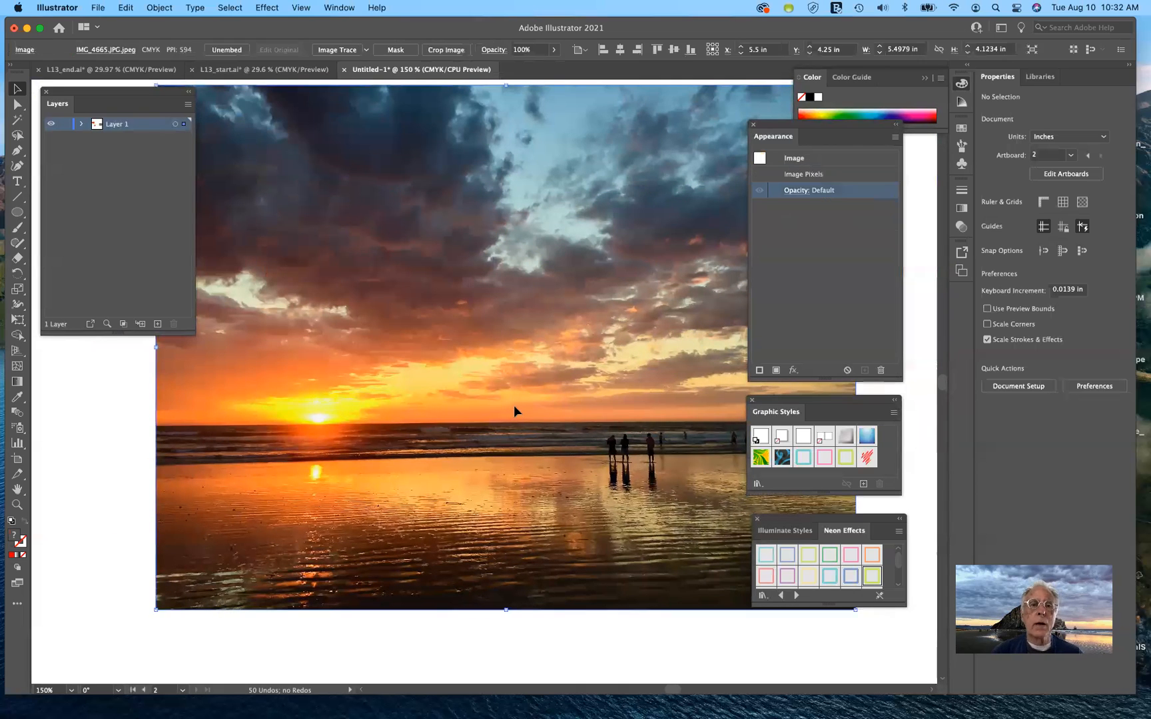
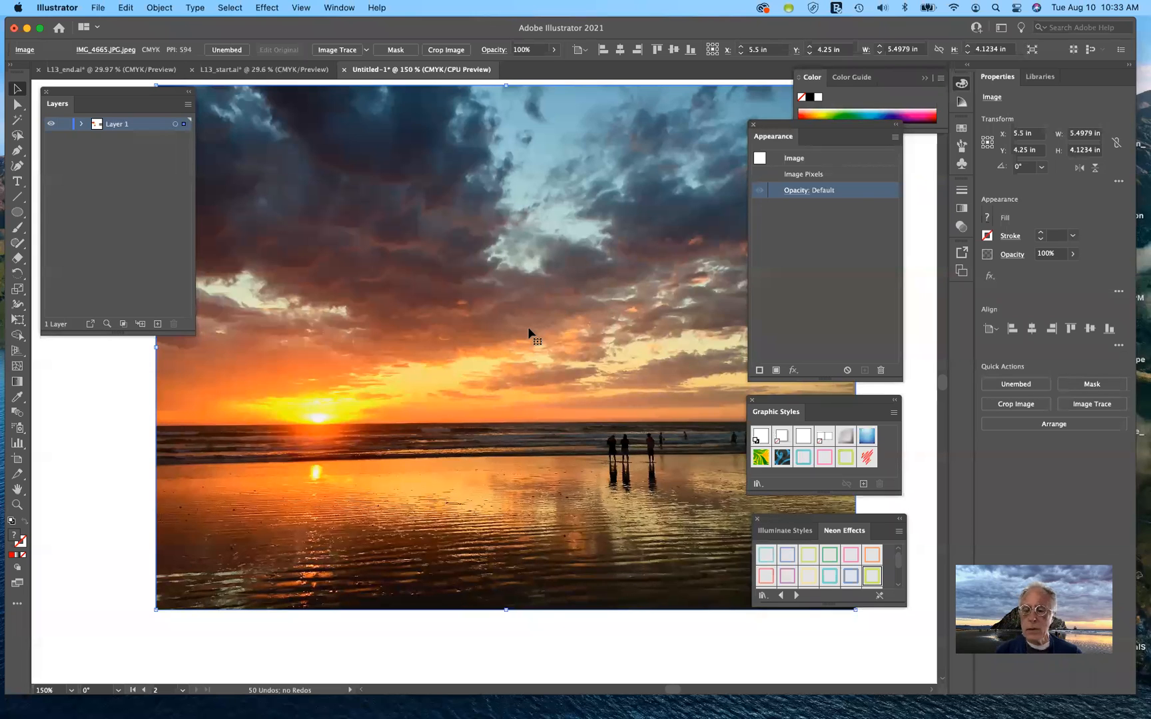
# Delete the sunset photo and open the Place dialog on the Desktop folder
pyautogui.press('Delete')
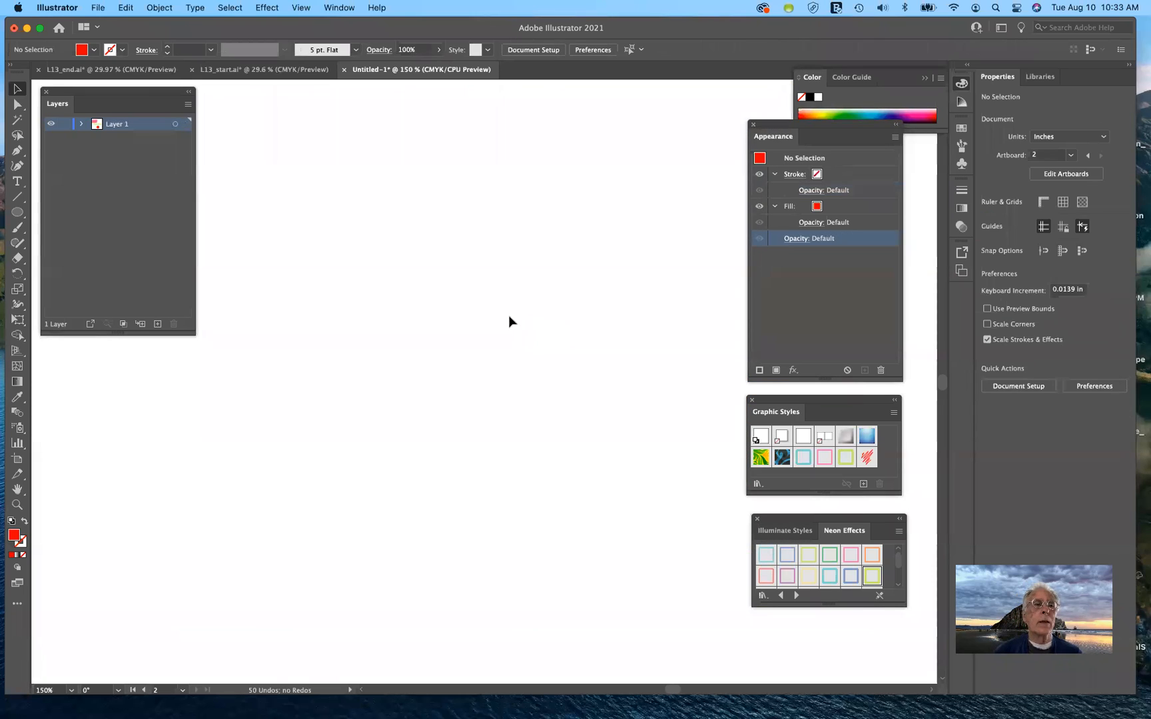
pyautogui.click(98, 9)
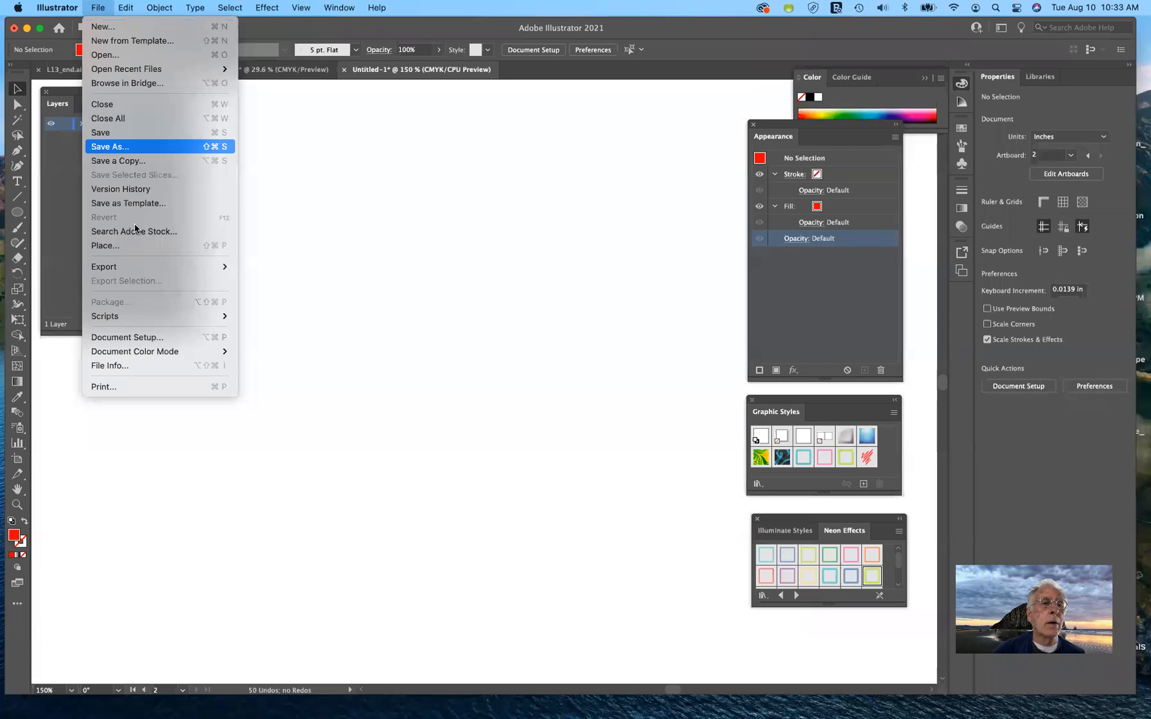
pyautogui.click(128, 248)
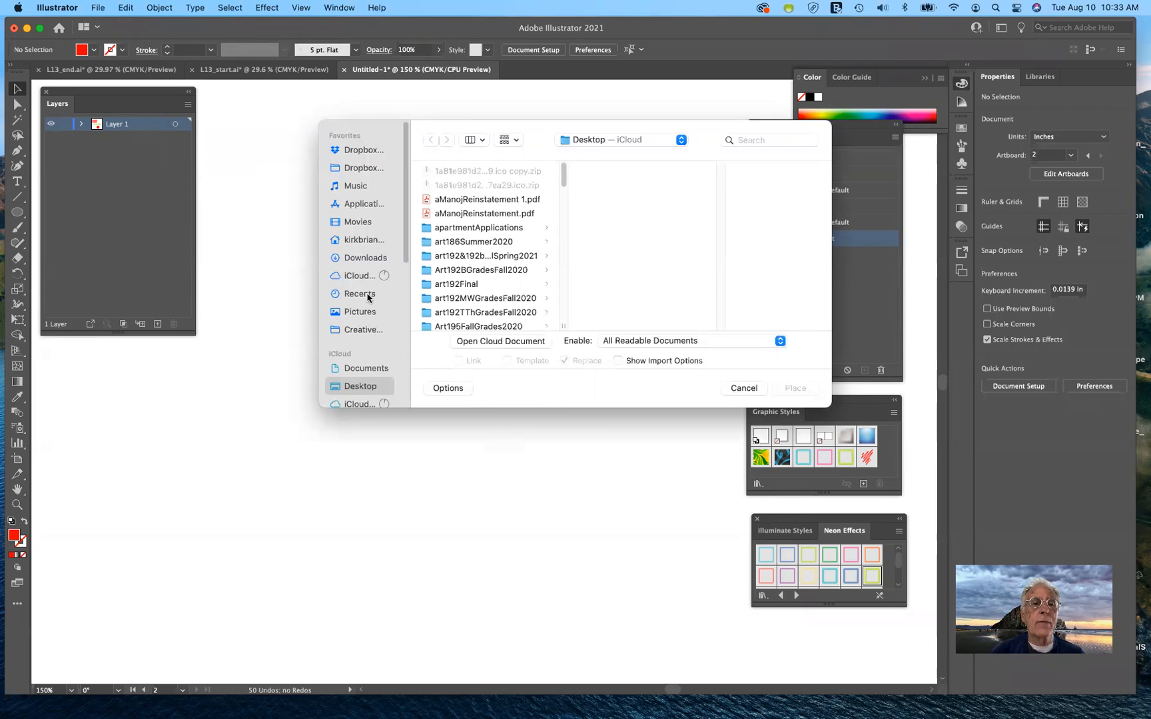
pyautogui.scroll(-8, 360, 288)
pyautogui.scroll(8, 360, 287)
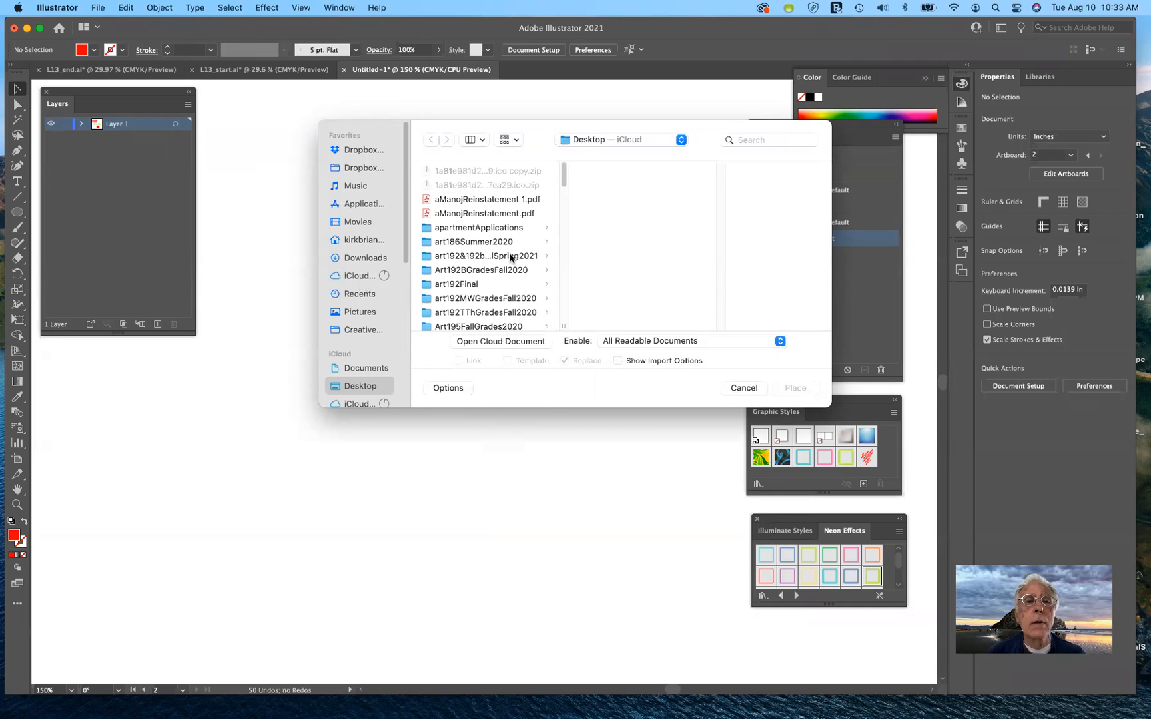
pyautogui.scroll(-10, 514, 252)
pyautogui.scroll(6, 515, 258)
pyautogui.scroll(-10, 514, 259)
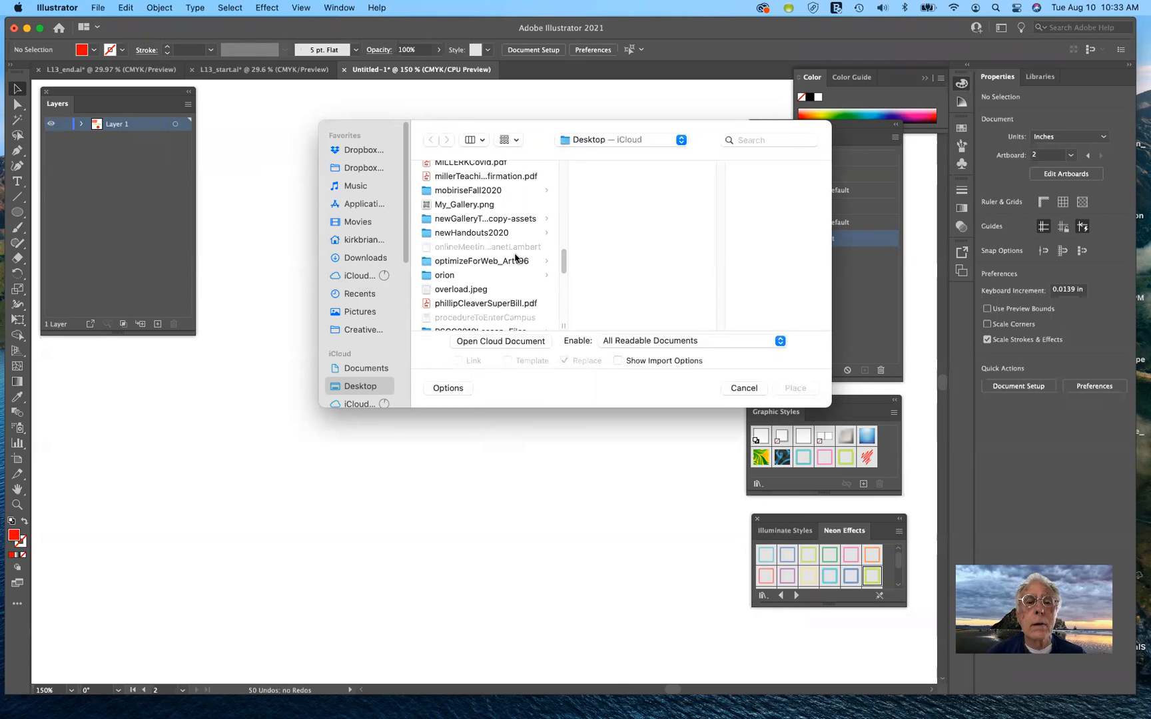
# Place IMG_4665.JPG.jpeg from list view, embedded (Link off) with Show Import Options on
pyautogui.click(484, 140)
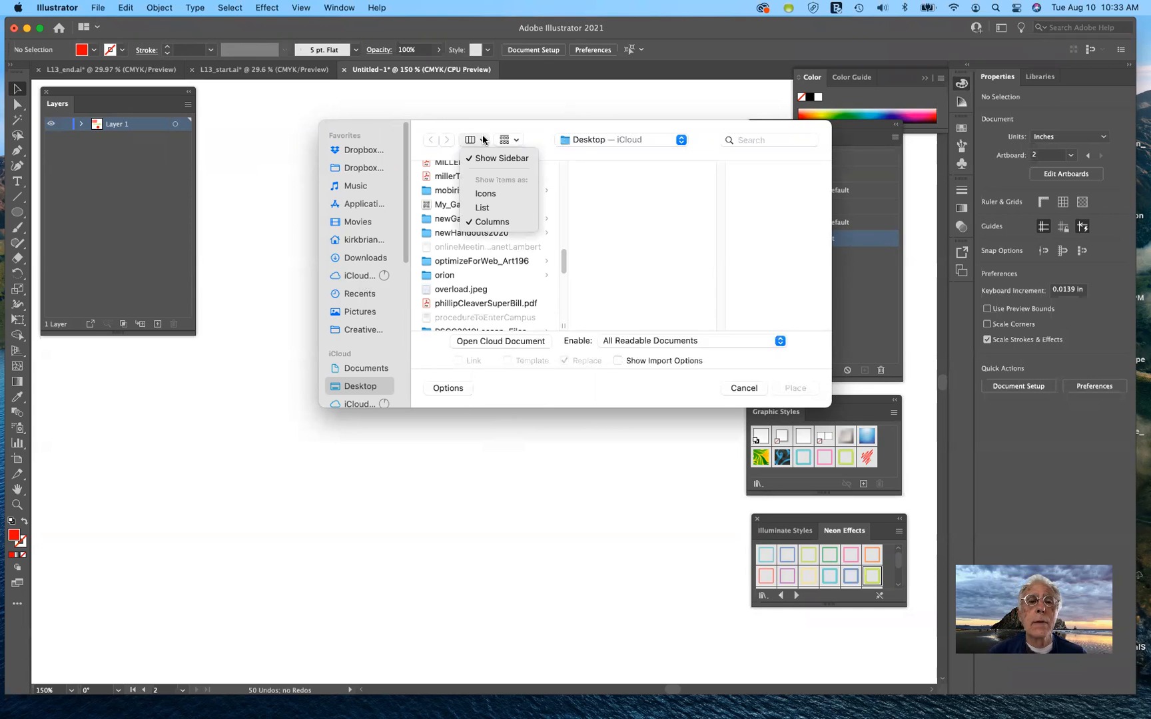
pyautogui.click(480, 207)
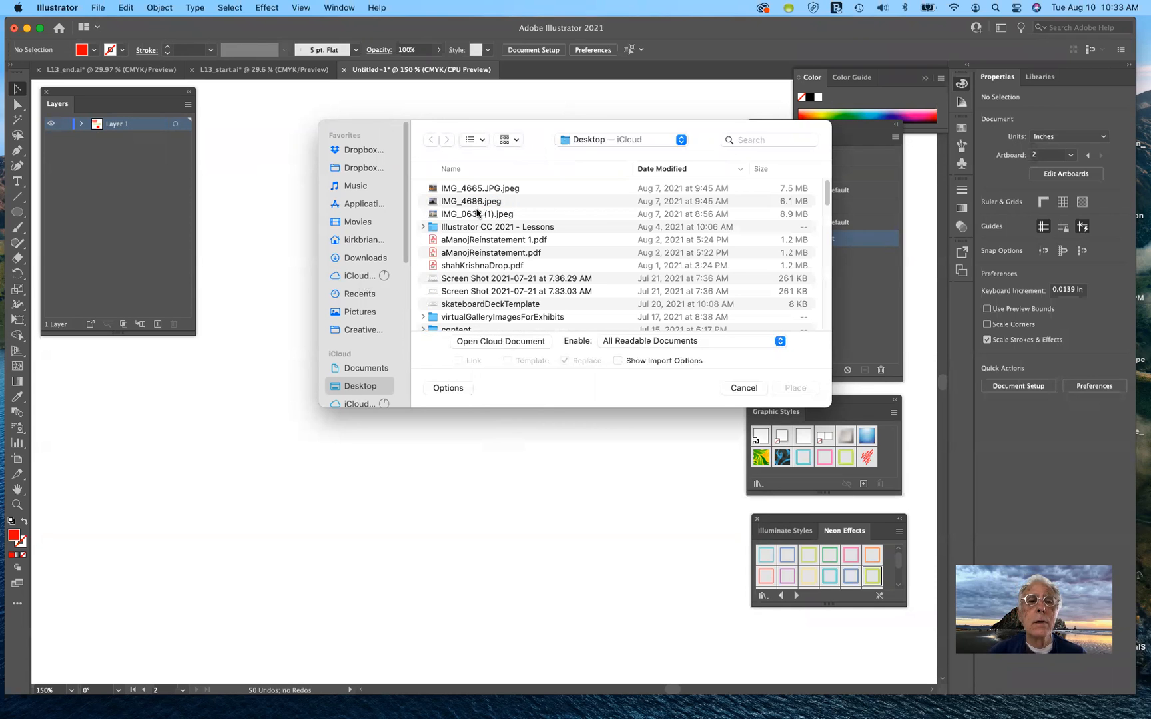
pyautogui.click(479, 190)
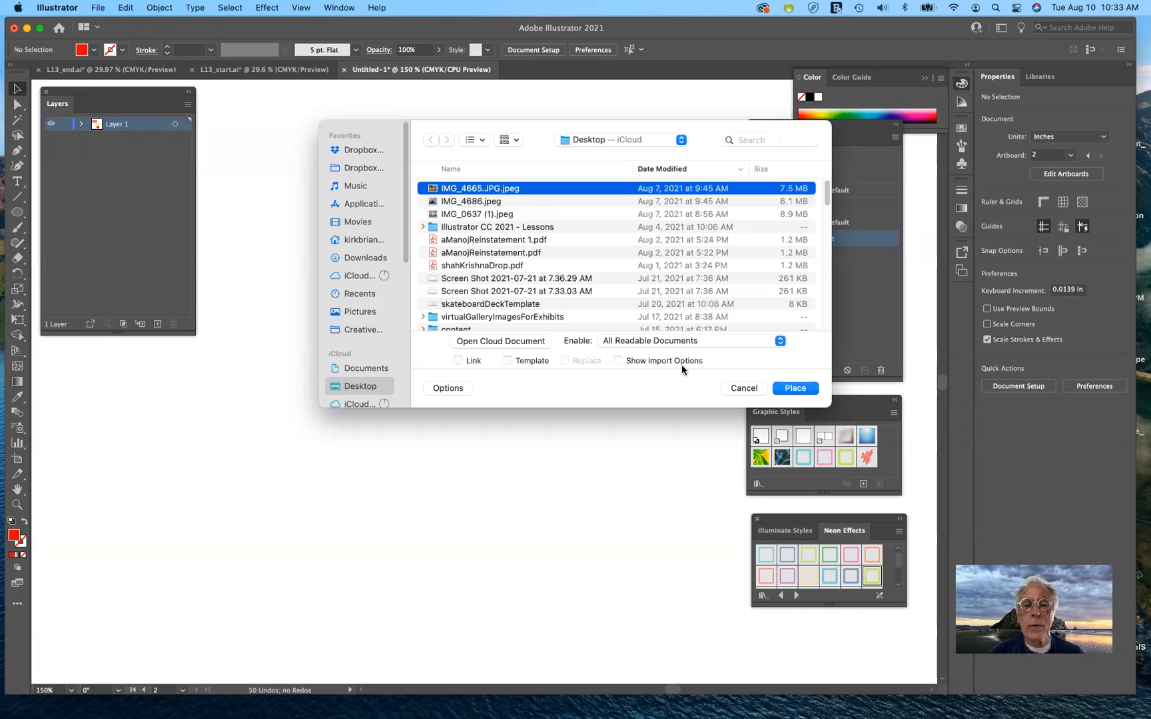
pyautogui.click(618, 361)
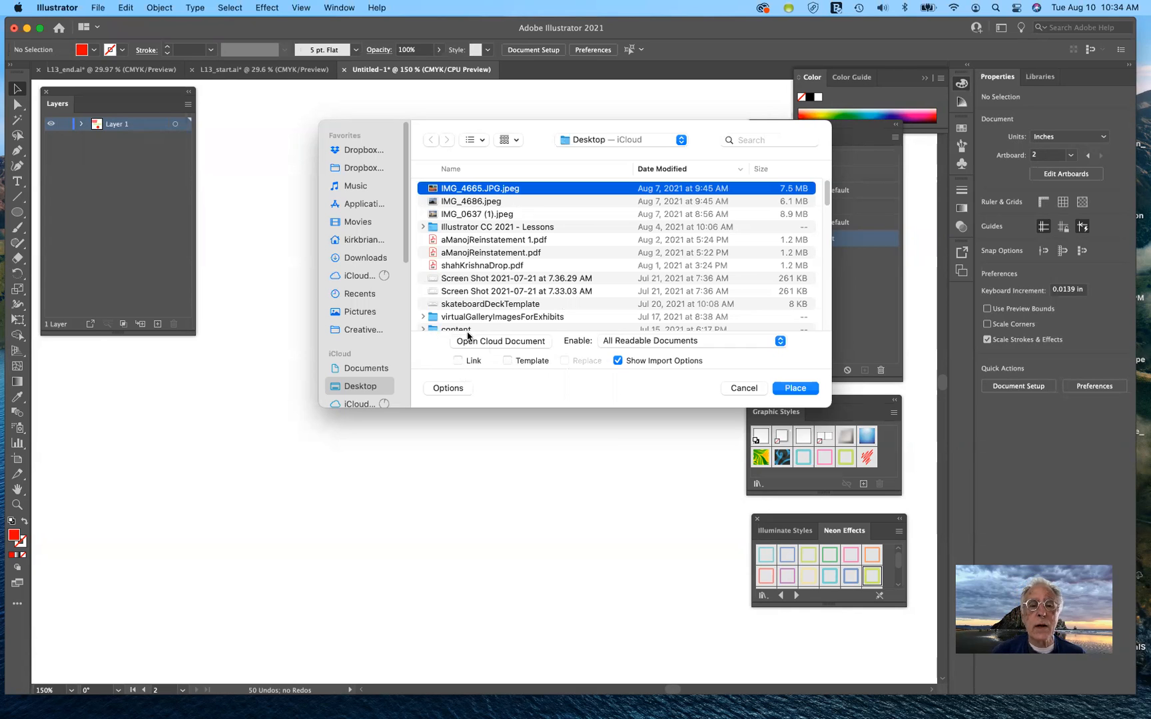
pyautogui.click(457, 361)
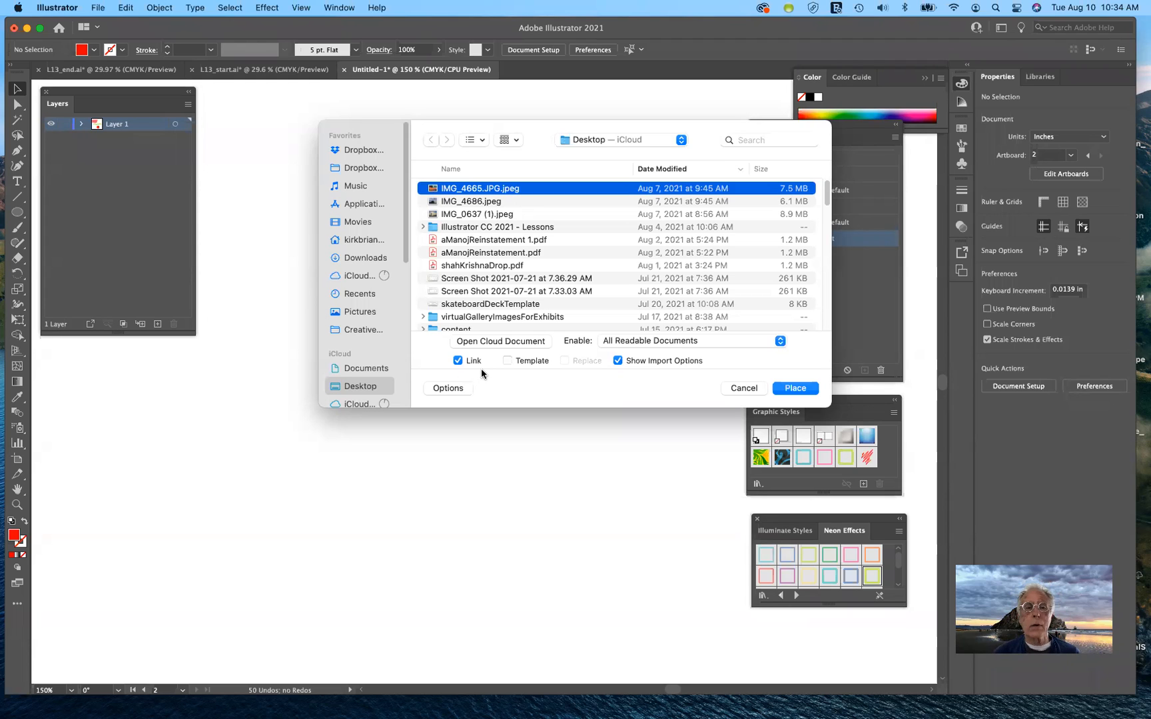
pyautogui.click(458, 361)
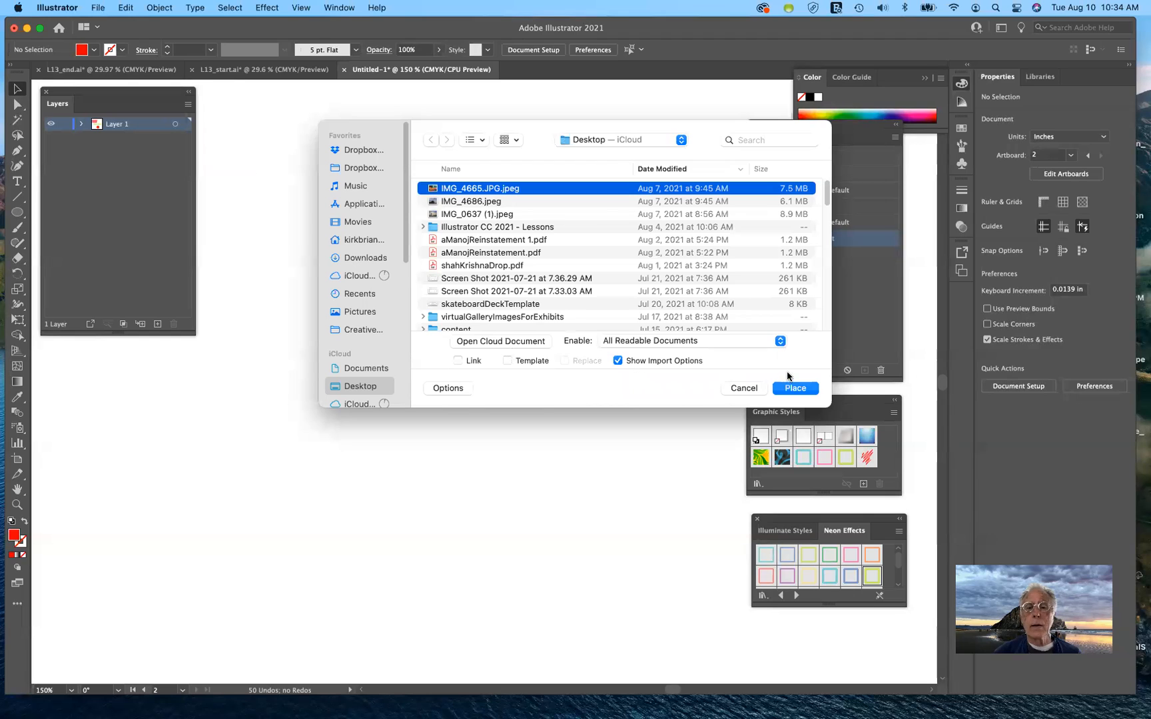
pyautogui.click(806, 389)
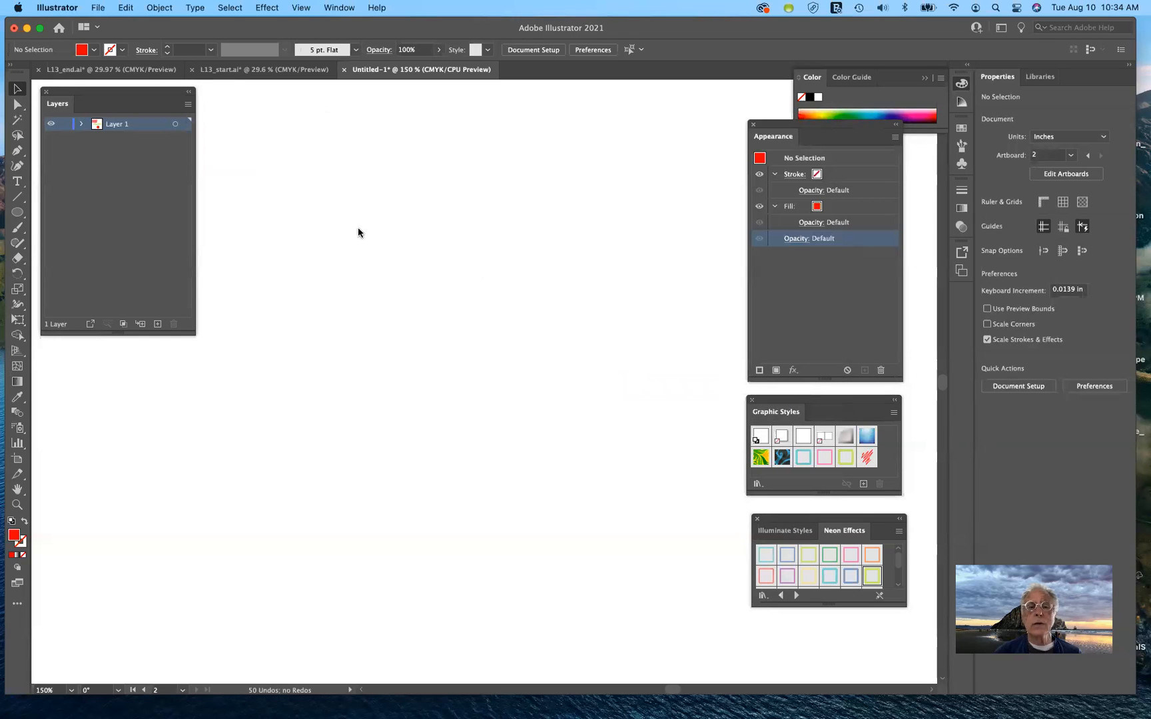
# Drop the sunset photo onto the canvas and zoom out to see it whole
pyautogui.click(257, 169)
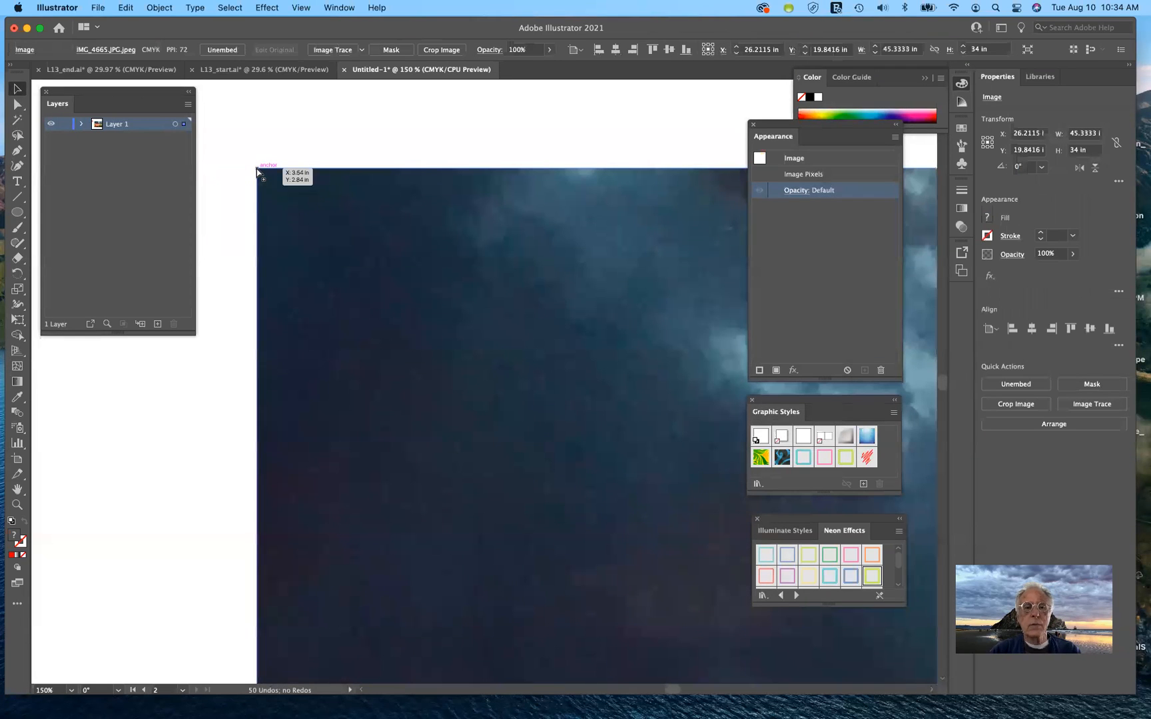
pyautogui.press('super+1')
pyautogui.press('super+minus')
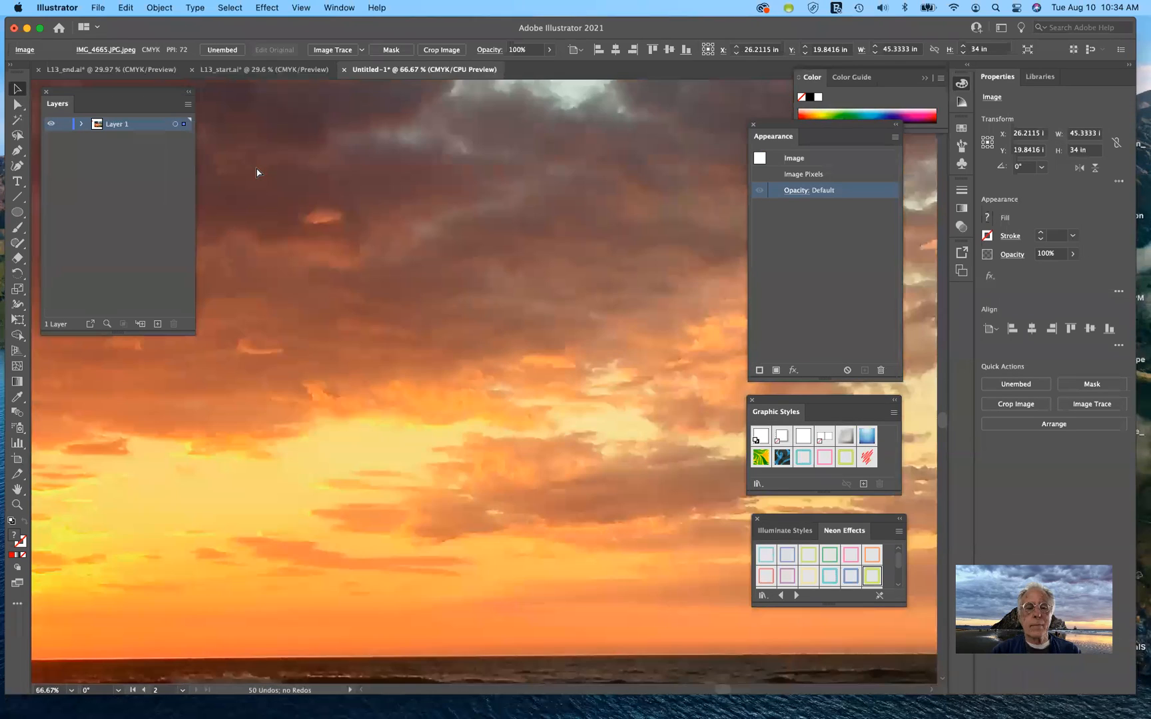
pyautogui.press('super+minus')
pyautogui.press('super+minus')
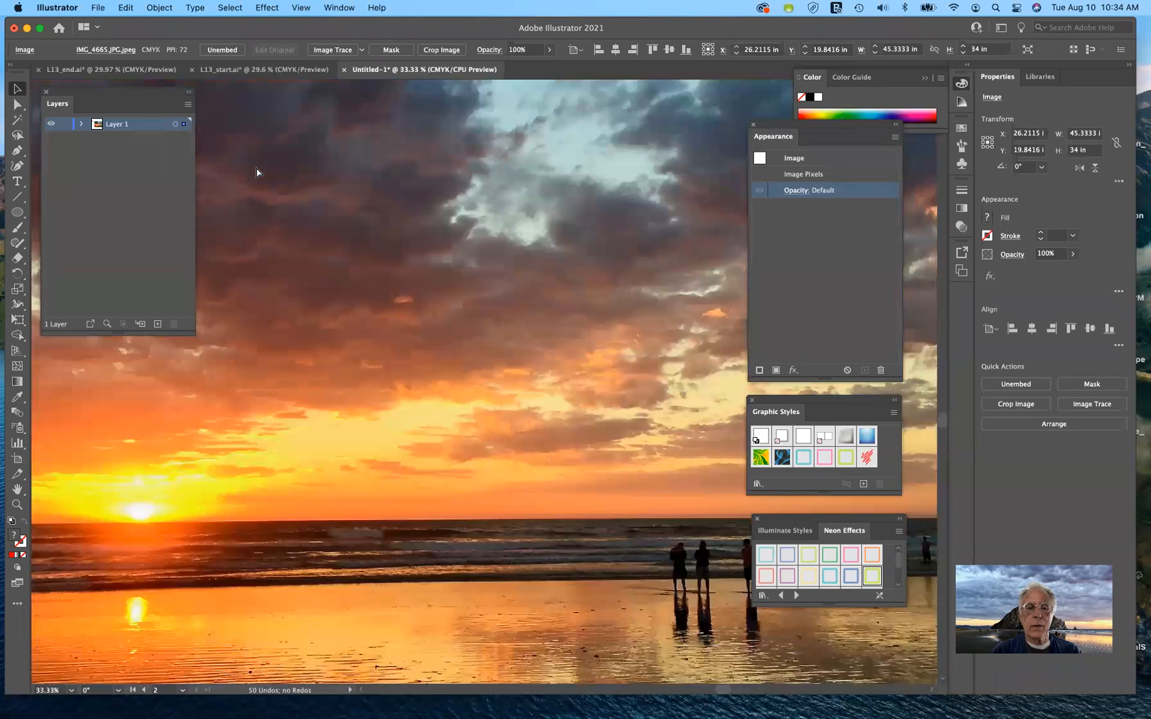
pyautogui.press('super+minus')
pyautogui.press('super+minus')
pyautogui.press('super+minus')
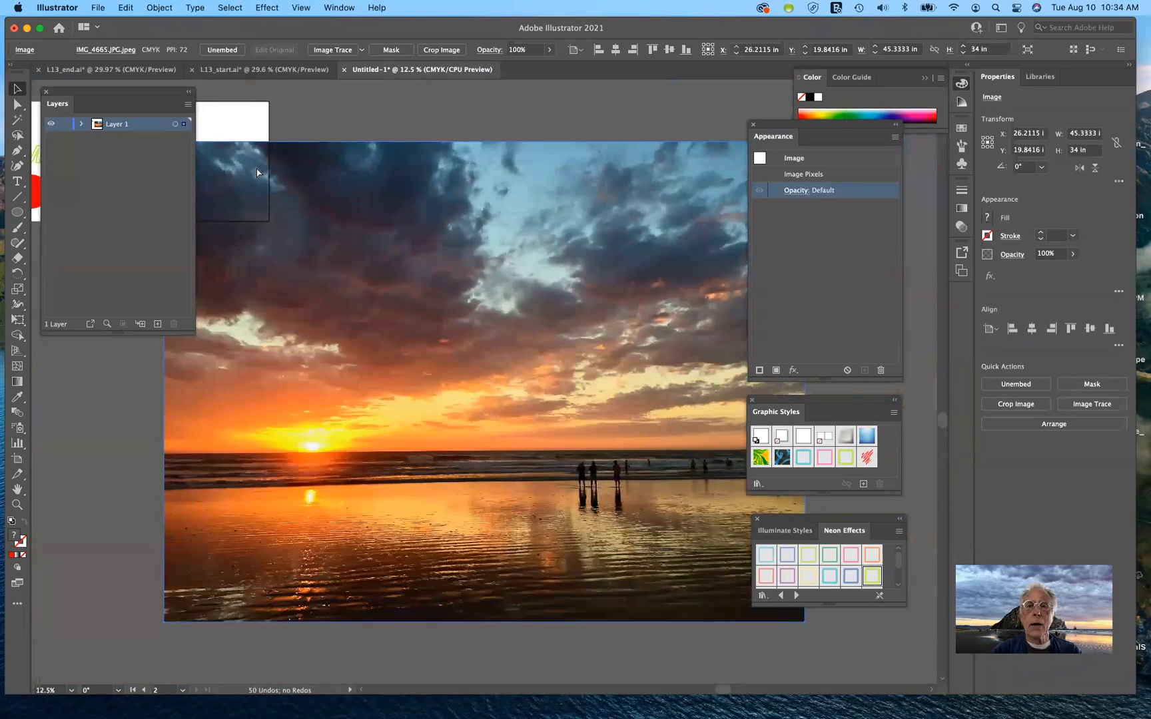
pyautogui.press('super+minus')
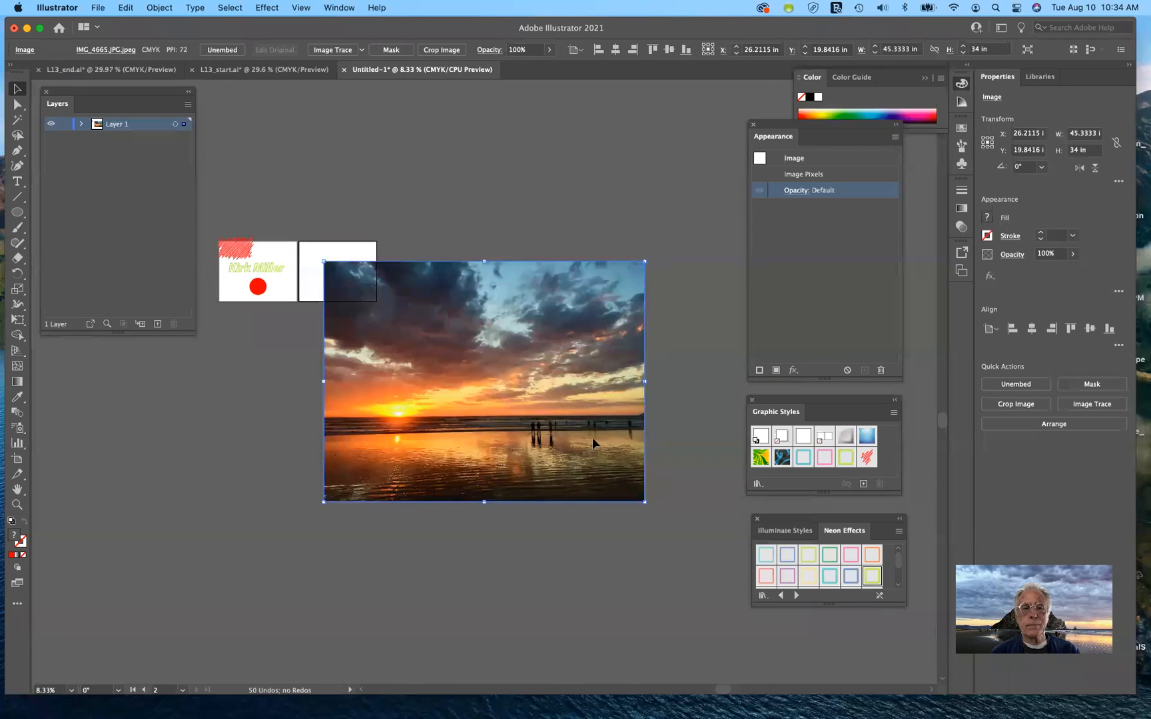
# Scale the photo down to 7.449 × 5.5868 in and fit it inside the second artboard
pyautogui.moveTo(643, 500); pyautogui.dragTo(541, 441)
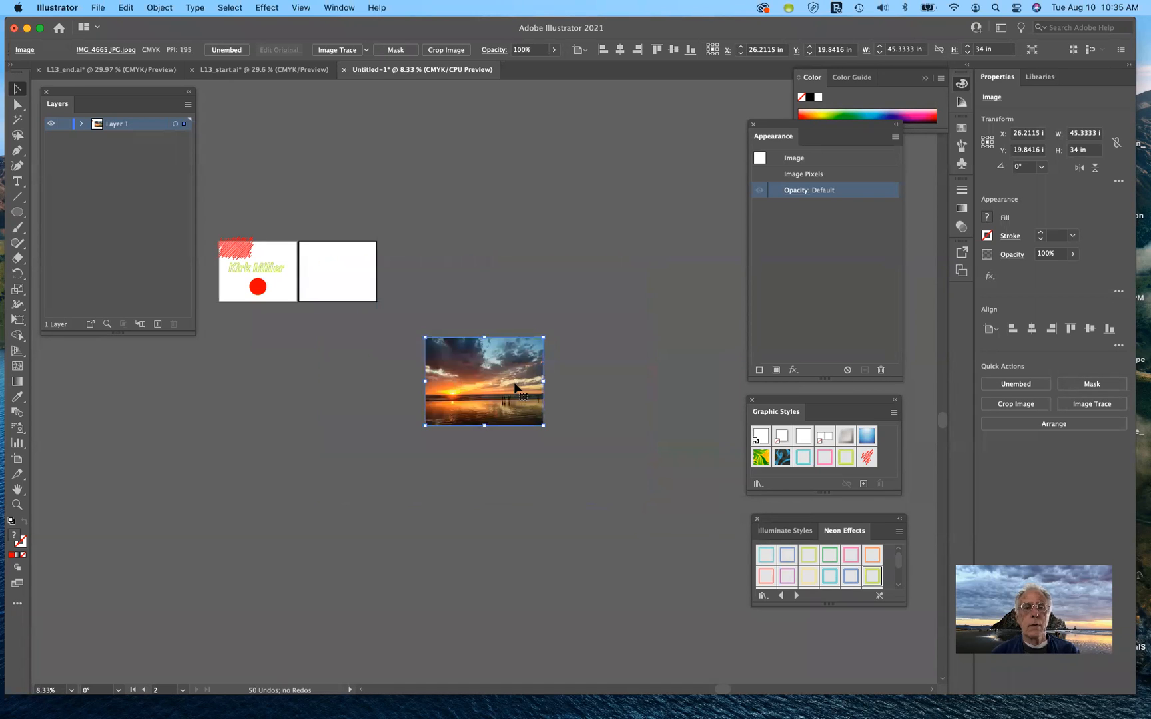
pyautogui.moveTo(515, 385); pyautogui.dragTo(365, 281)
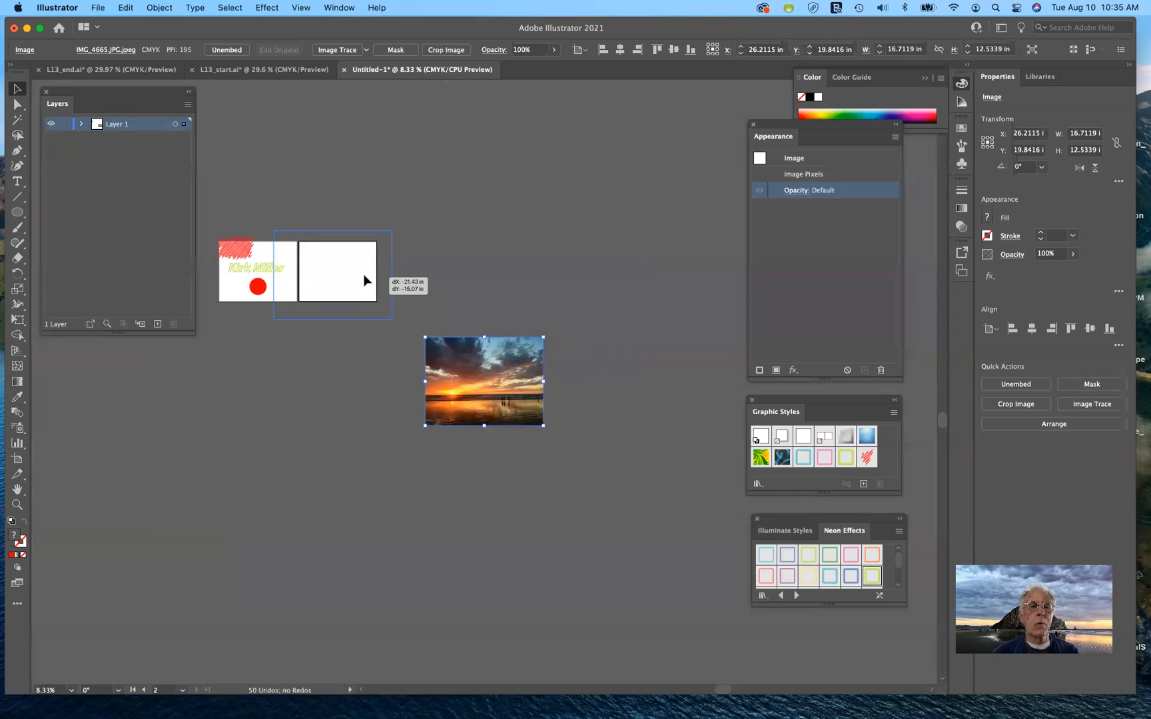
pyautogui.moveTo(399, 233); pyautogui.dragTo(348, 271)
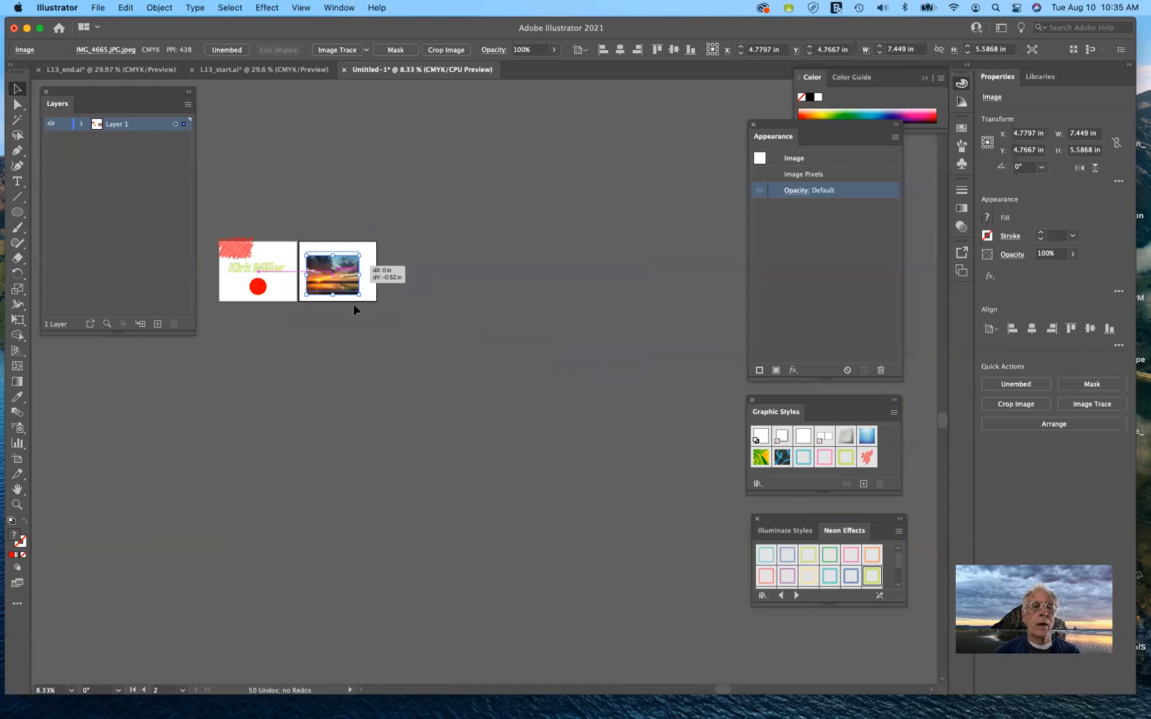
pyautogui.click(413, 372)
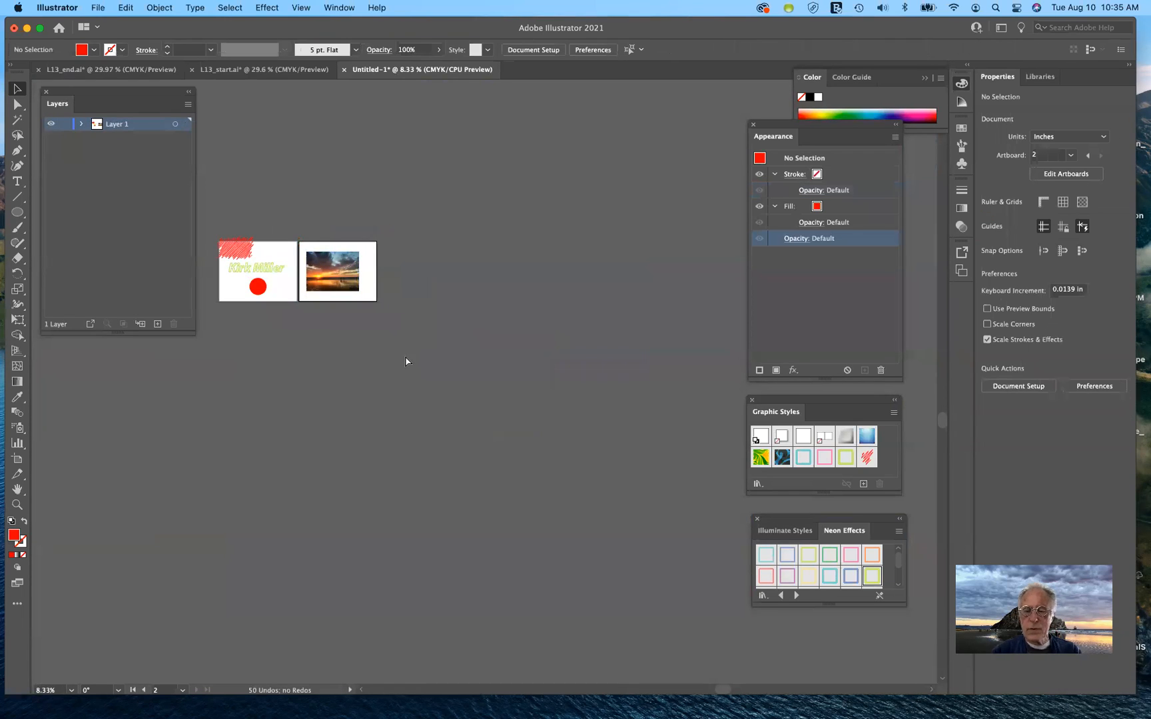
# View the sunset artboard at 100% zoom and select the photo
pyautogui.press('super+equal')
pyautogui.press('super+equal')
pyautogui.press('super+equal')
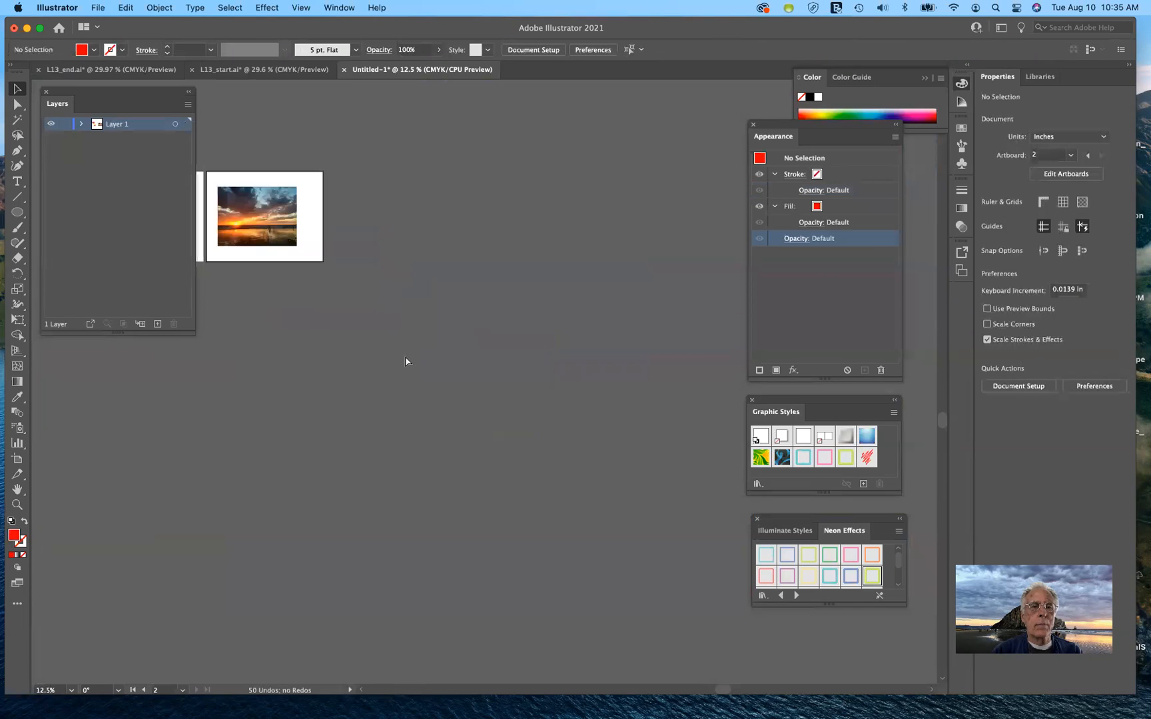
pyautogui.press('super+equal')
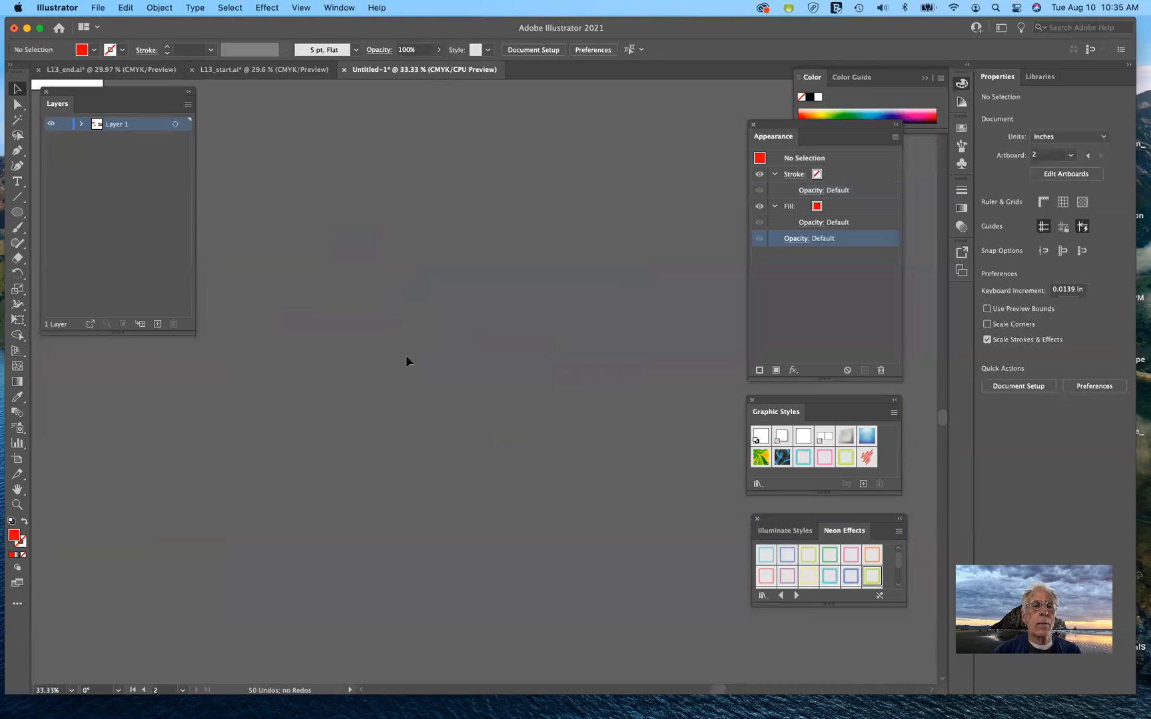
pyautogui.scroll(6, 406, 356)
pyautogui.hscroll(-4, 406, 356)
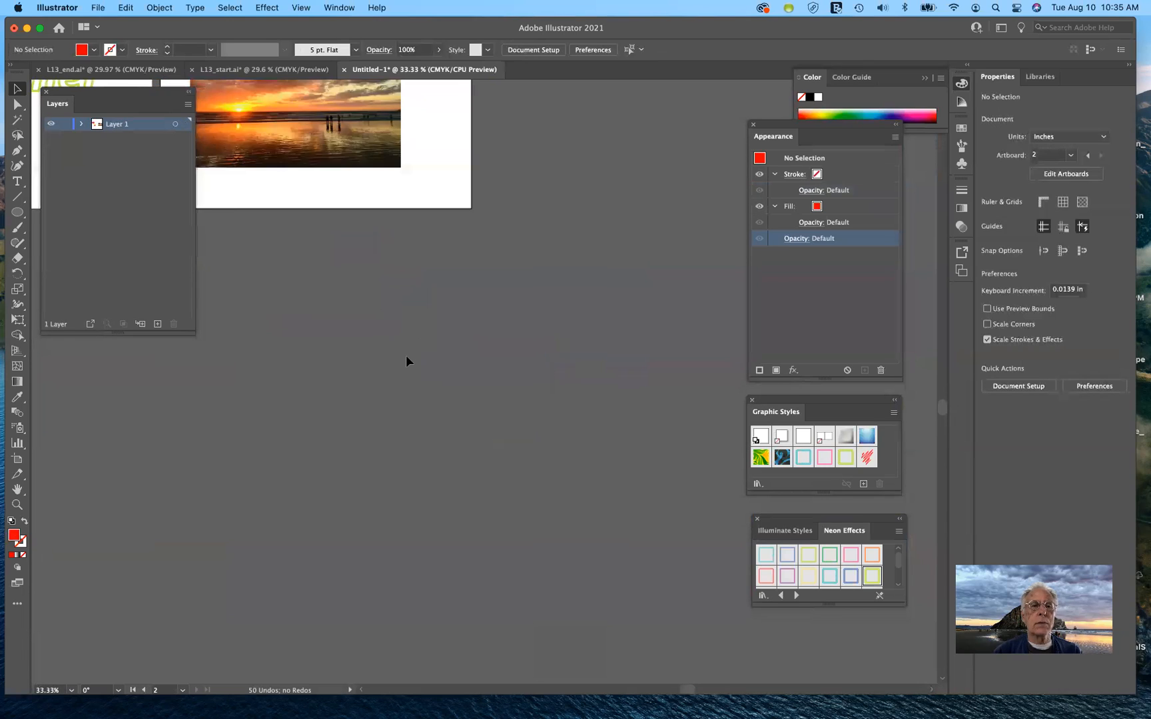
pyautogui.press('super+equal')
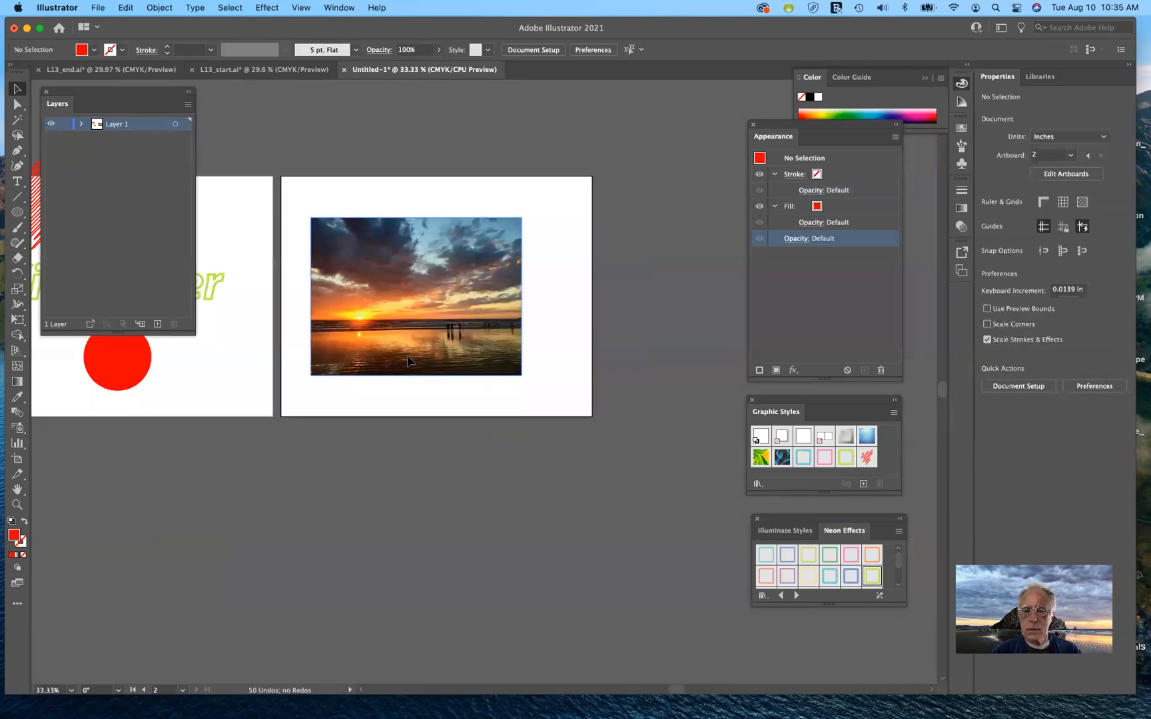
pyautogui.press('super+equal')
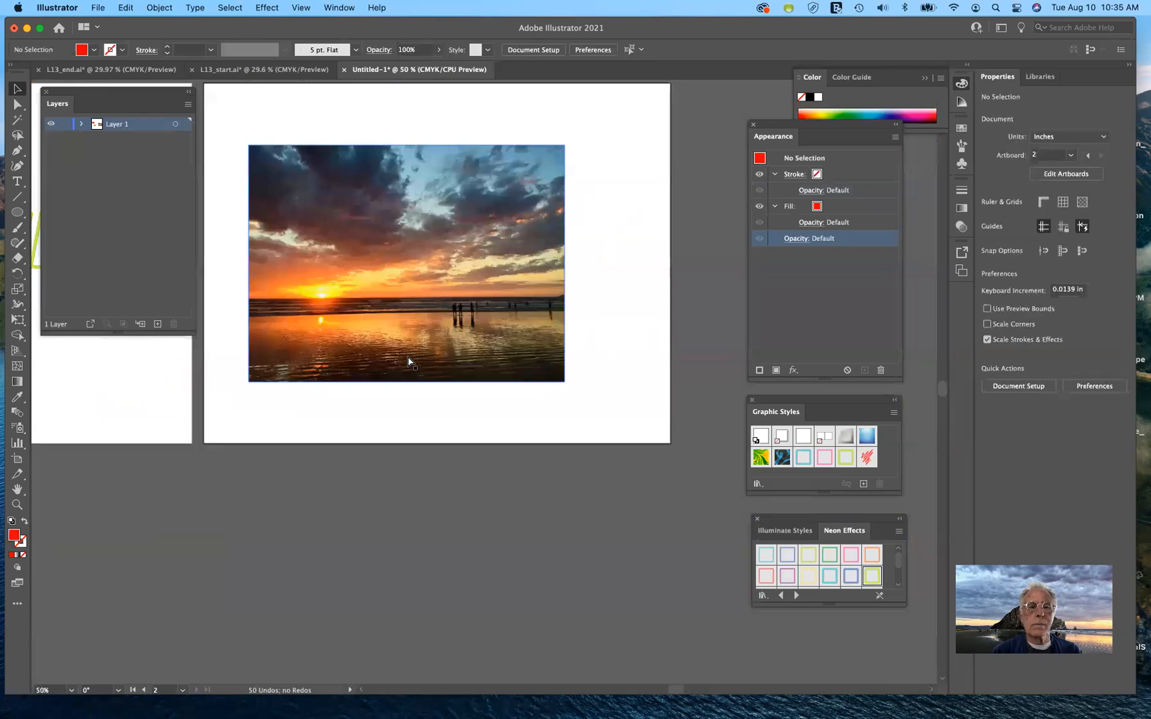
pyautogui.scroll(4, 407, 360)
pyautogui.hscroll(-3, 408, 360)
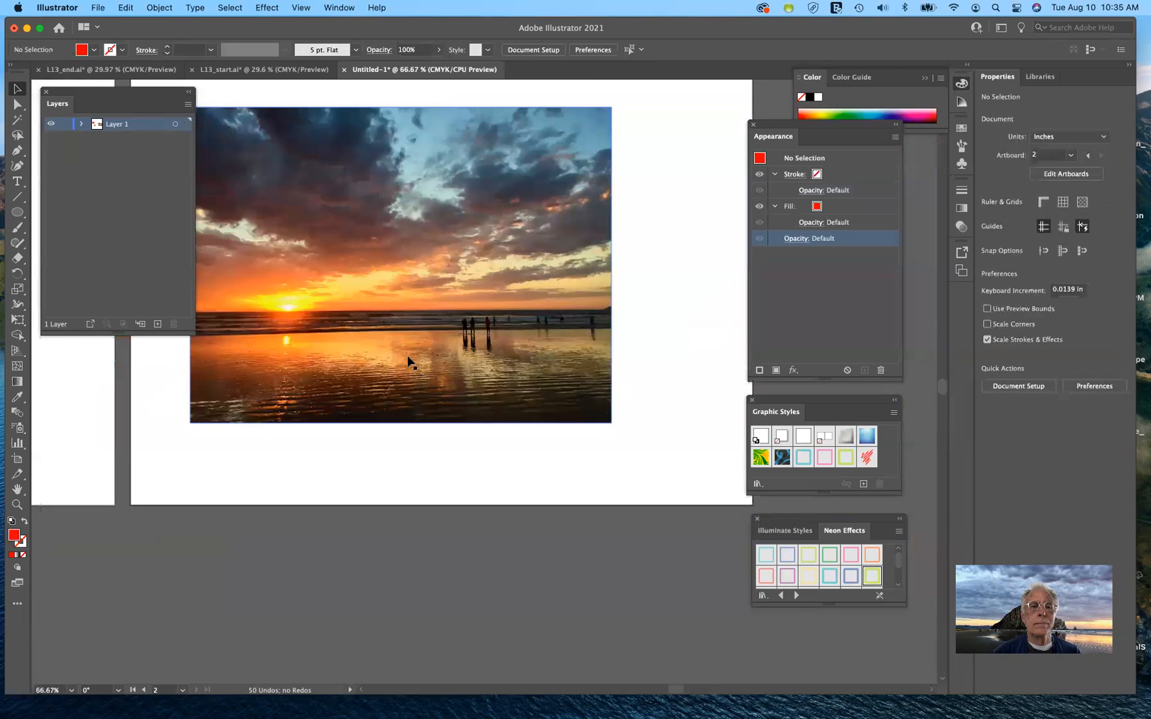
pyautogui.hscroll(-2, 408, 360)
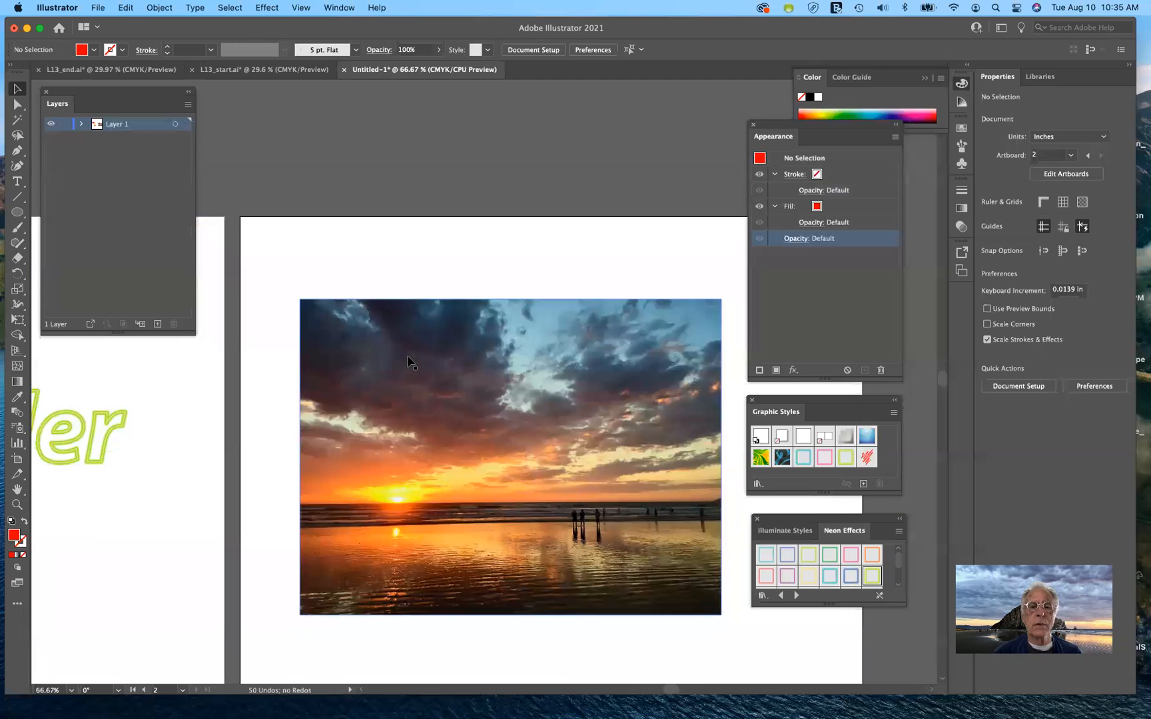
pyautogui.scroll(-3, 407, 360)
pyautogui.hscroll(2, 408, 360)
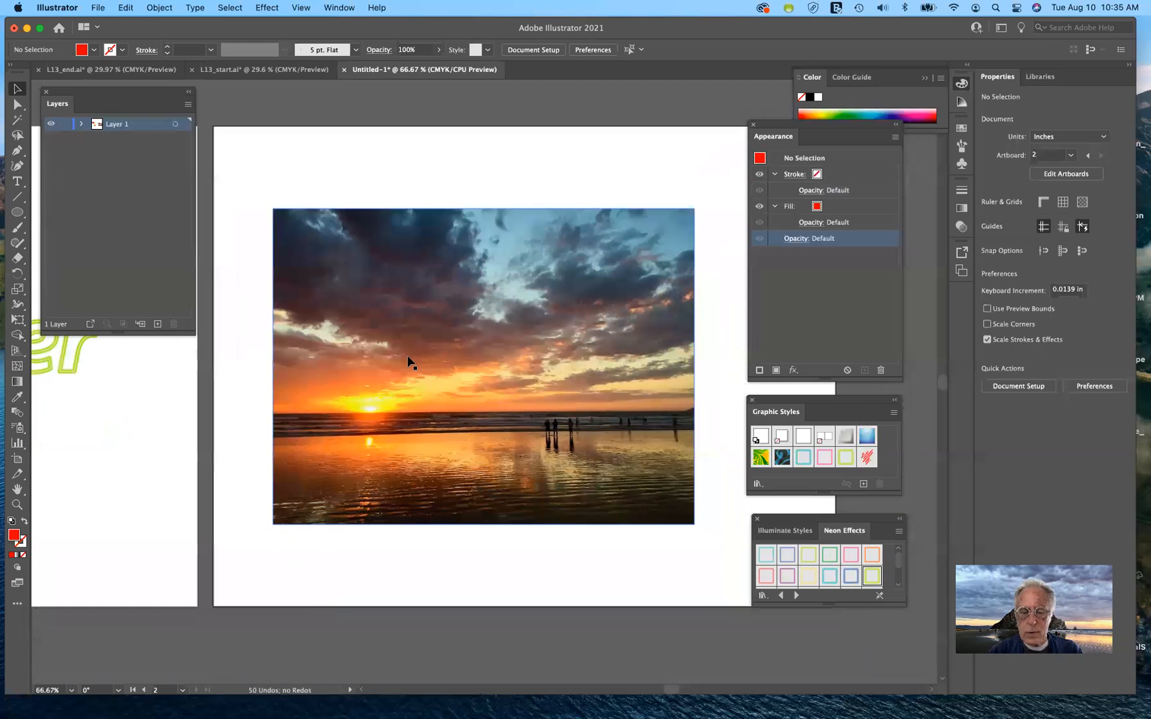
pyautogui.press('super+1')
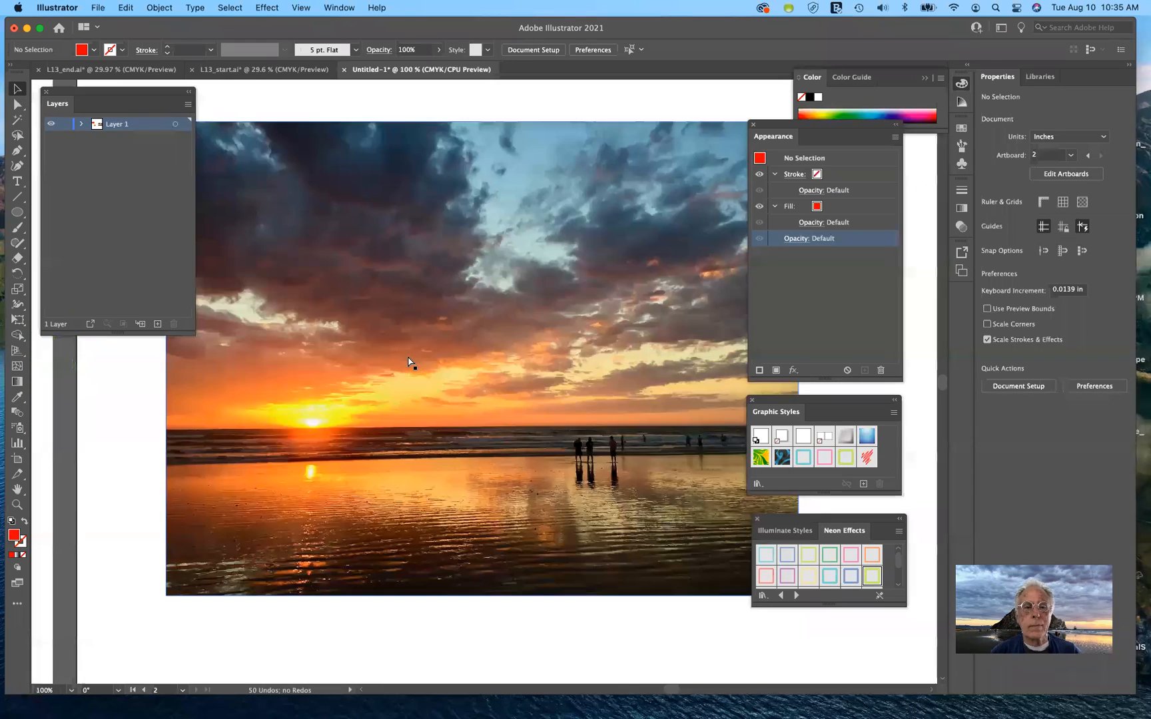
pyautogui.click(498, 383)
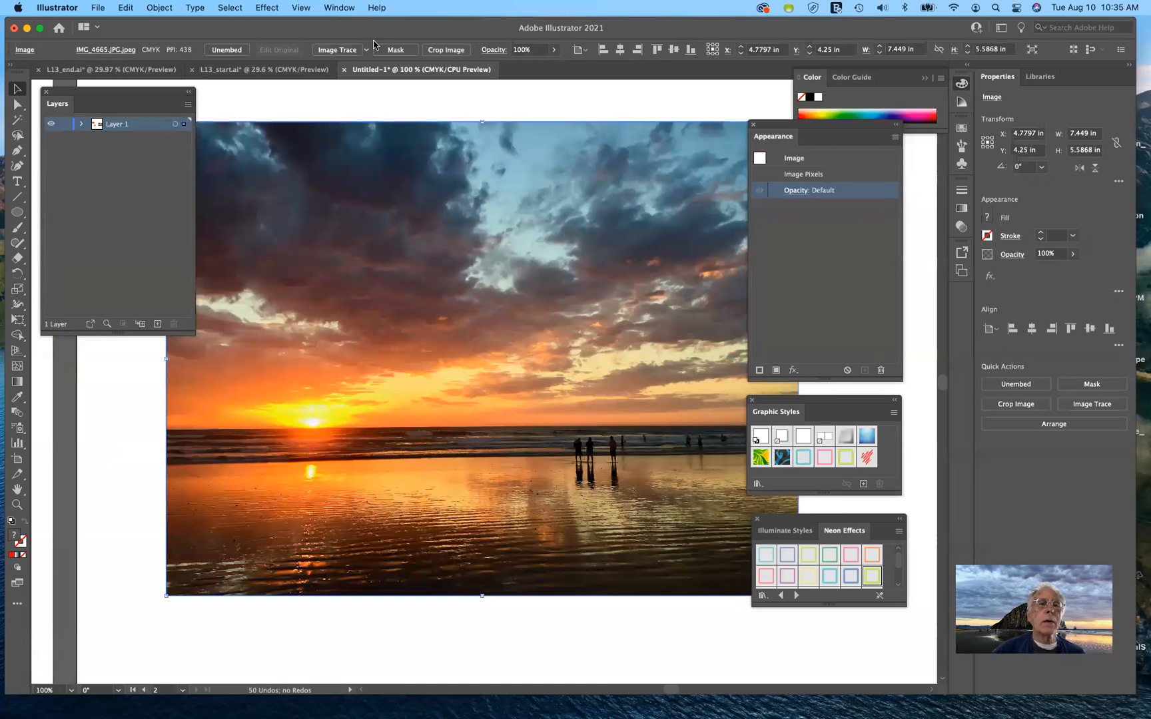
# Open the Filter Gallery via Artistic > Colored Pencil and preview Sponge, Cutout and Dry Brush
pyautogui.click(266, 8)
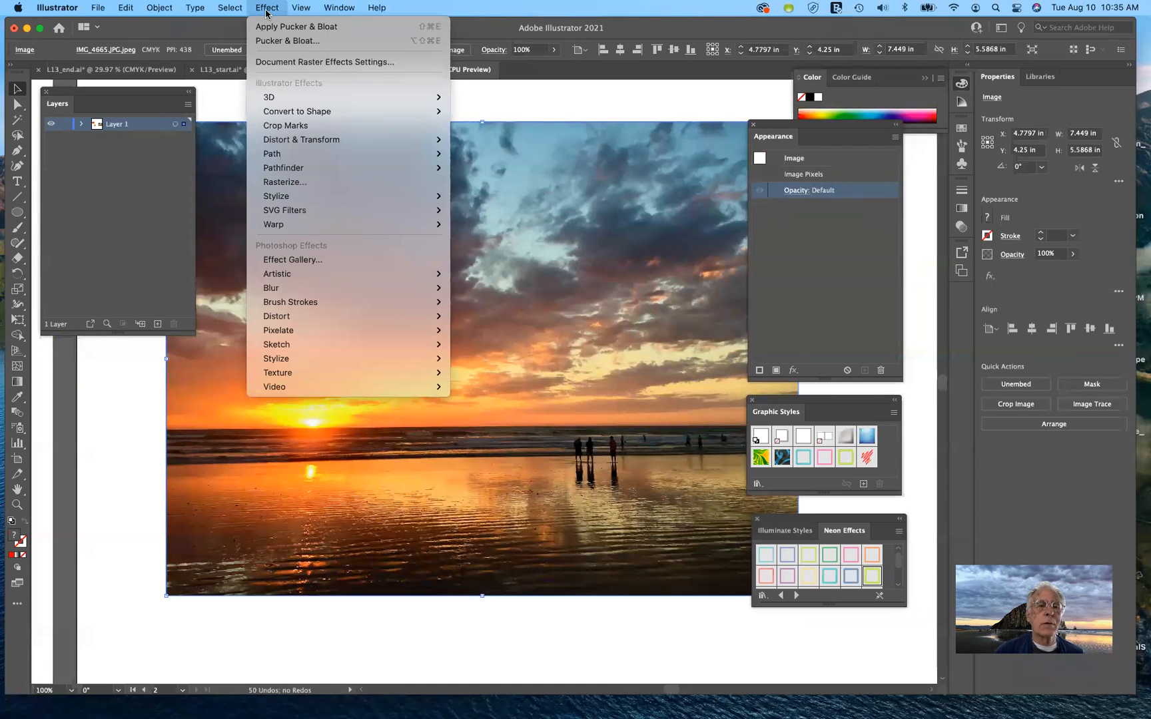
pyautogui.moveTo(319, 282)
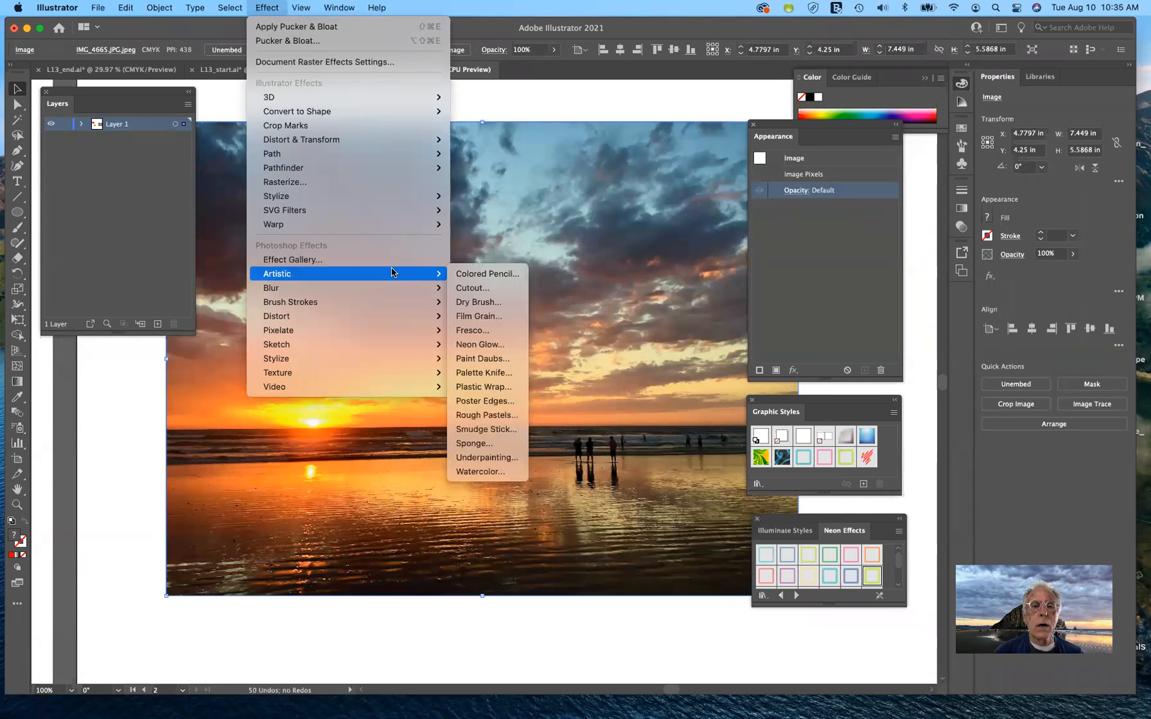
pyautogui.click(477, 277)
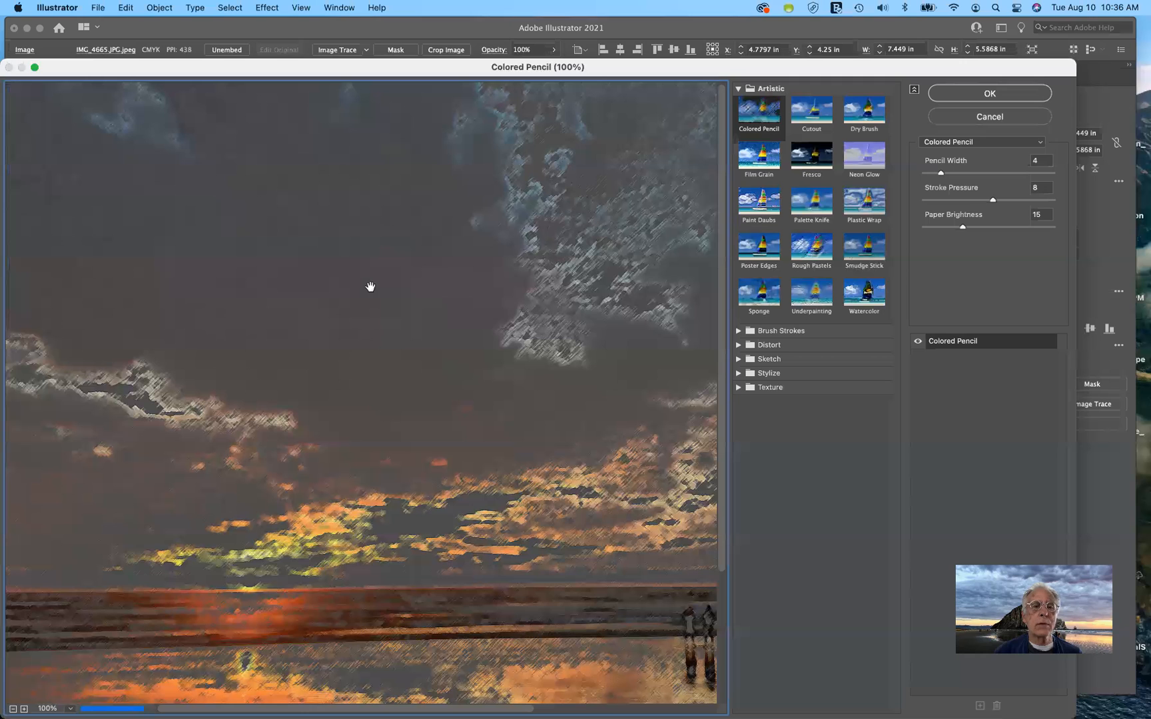
pyautogui.scroll(-4, 359, 275)
pyautogui.hscroll(5, 360, 276)
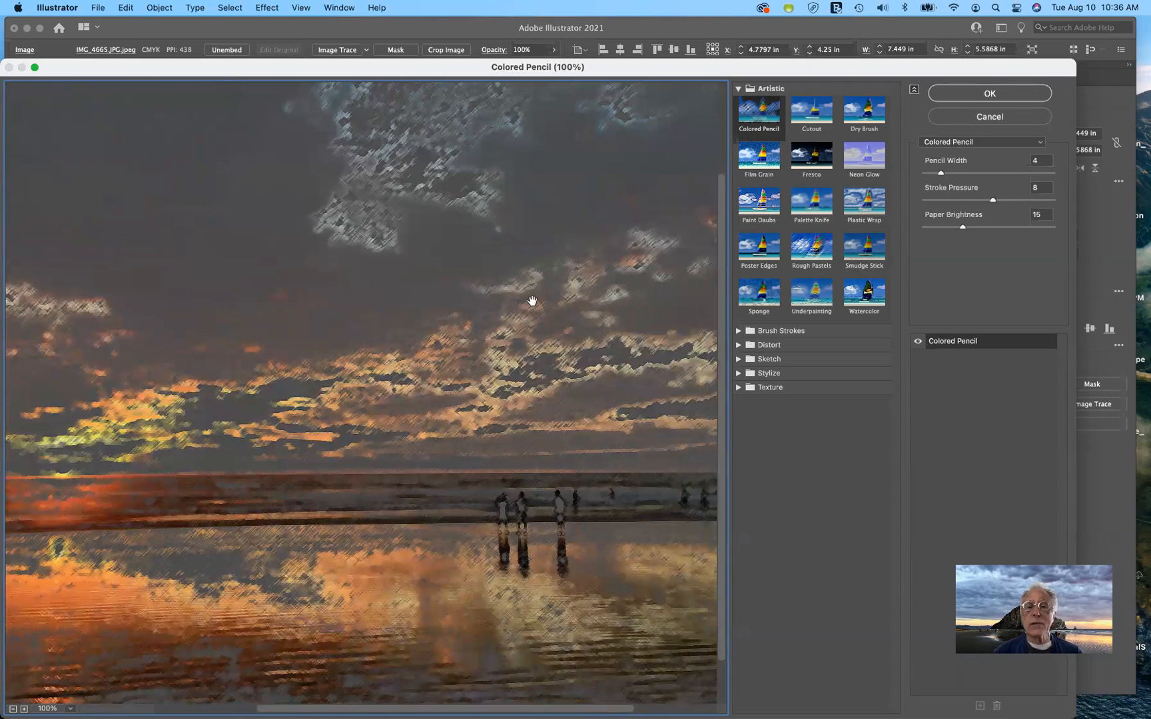
pyautogui.click(763, 294)
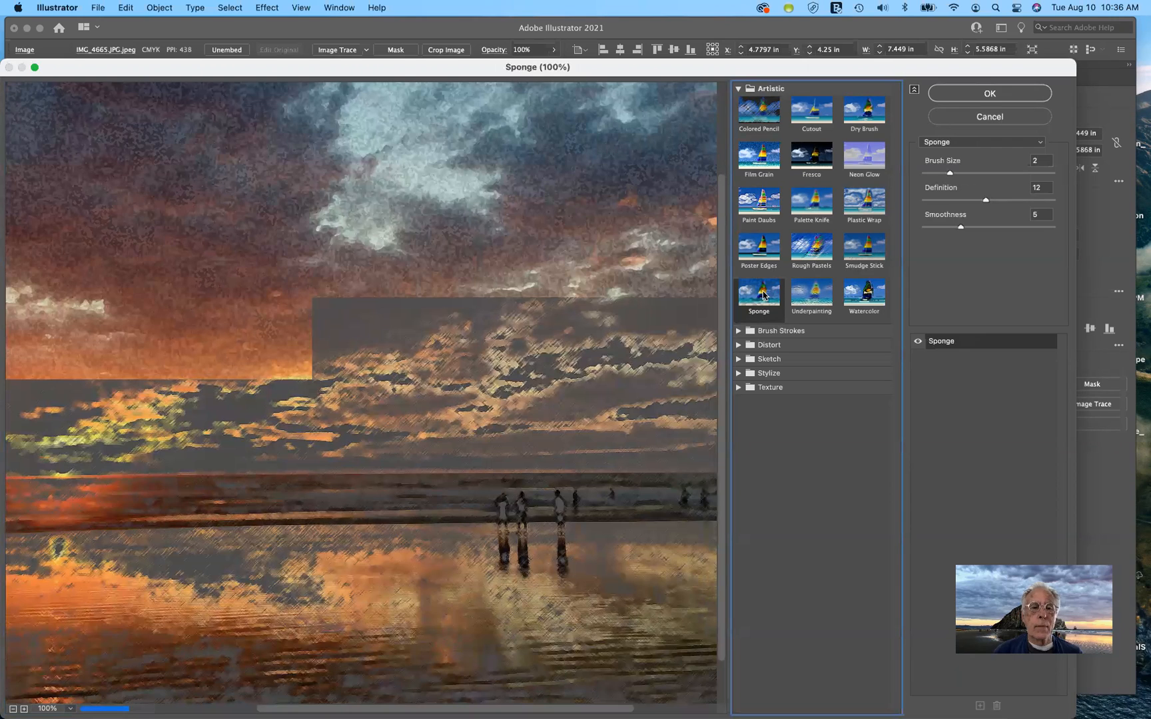
pyautogui.click(818, 117)
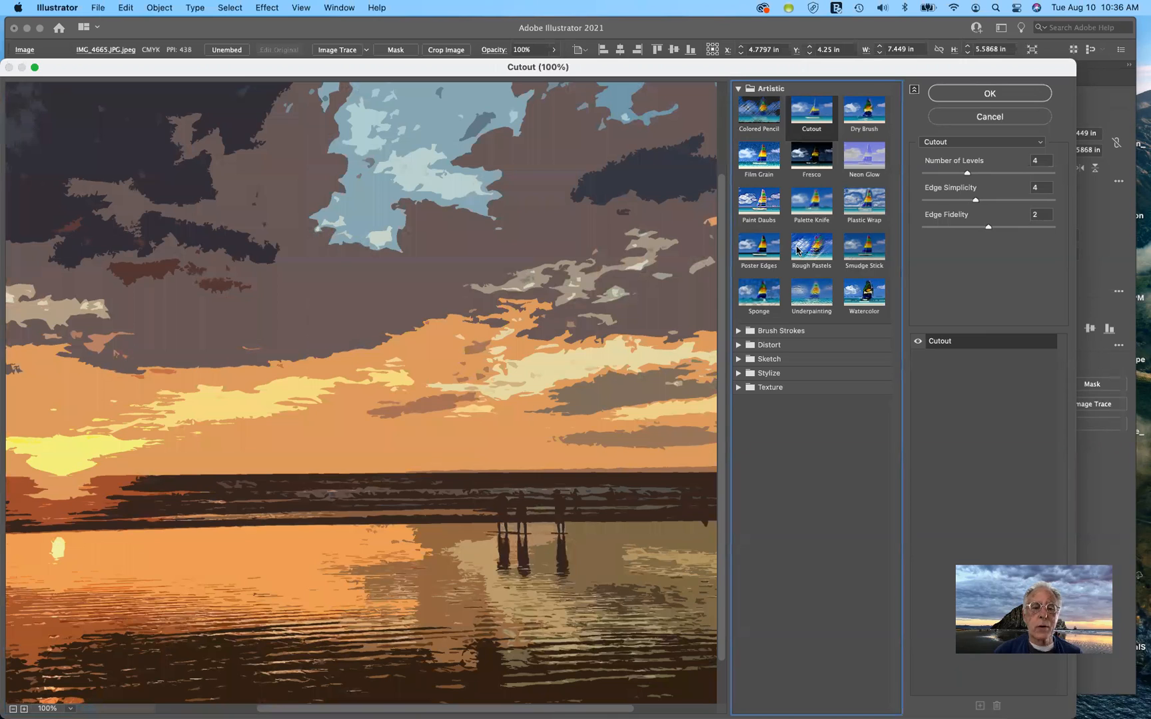
pyautogui.click(859, 110)
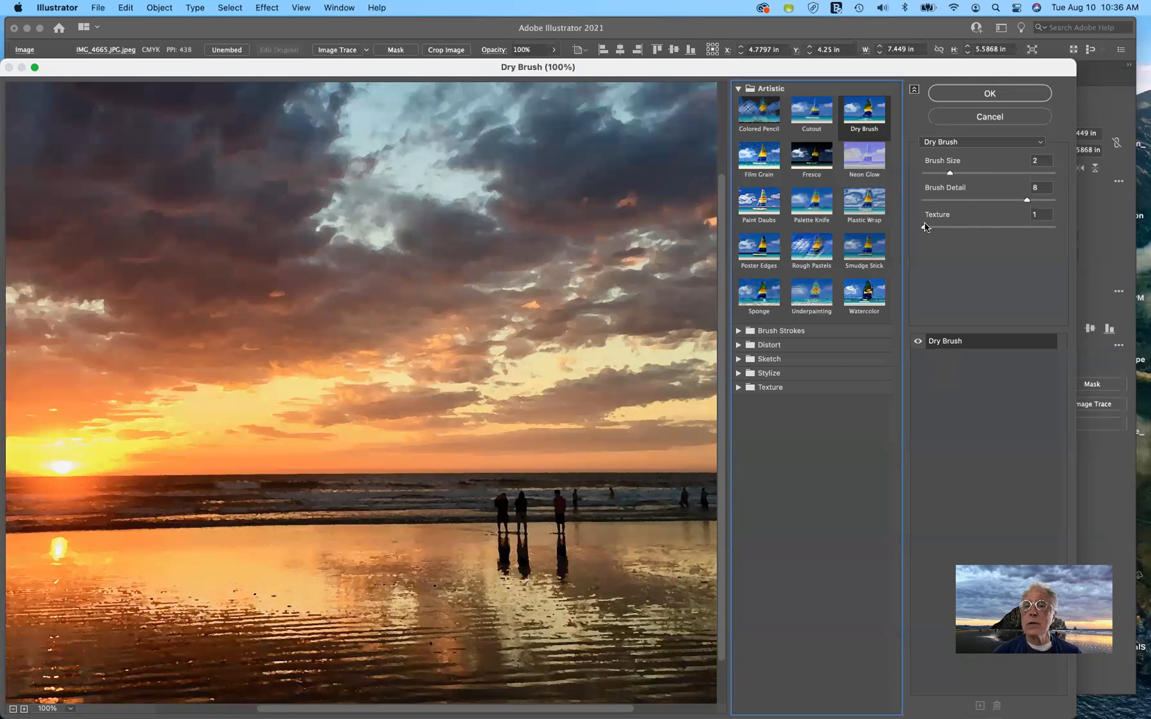
# Raise Dry Brush texture and brush size with detail 5, then preview Film Grain
pyautogui.moveTo(924, 229); pyautogui.dragTo(1033, 233)
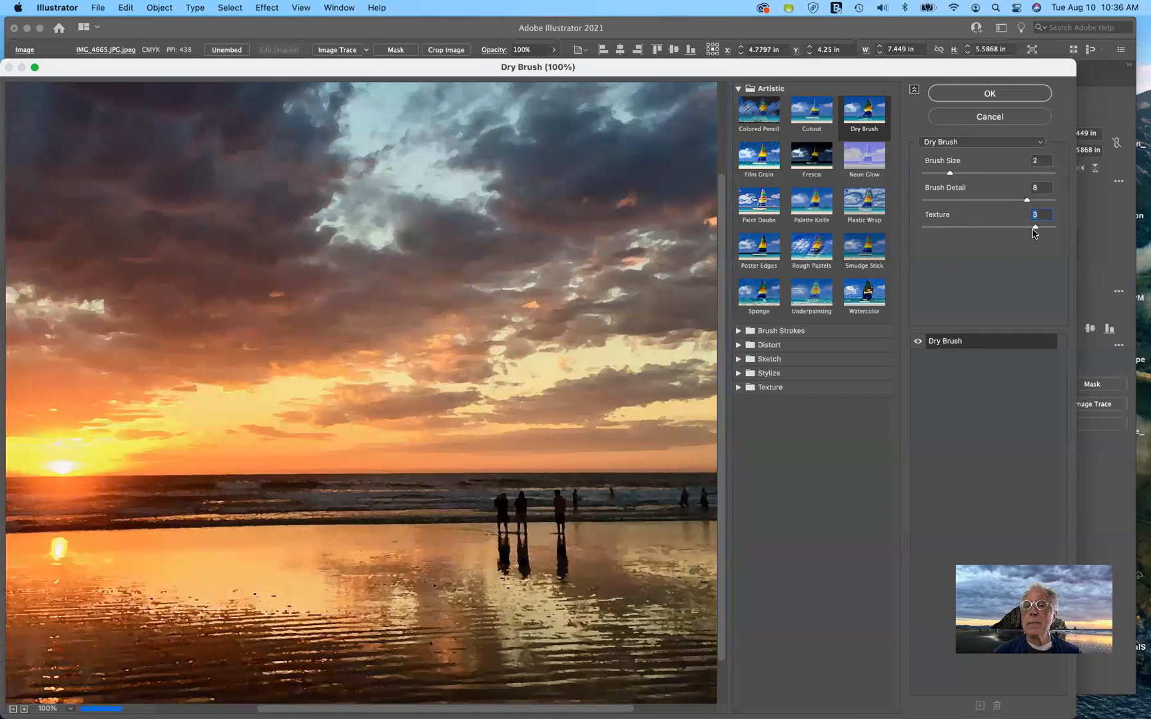
pyautogui.moveTo(1027, 202)
pyautogui.mouseDown()
pyautogui.moveTo(969, 203)
pyautogui.moveTo(986, 203)
pyautogui.mouseUp()
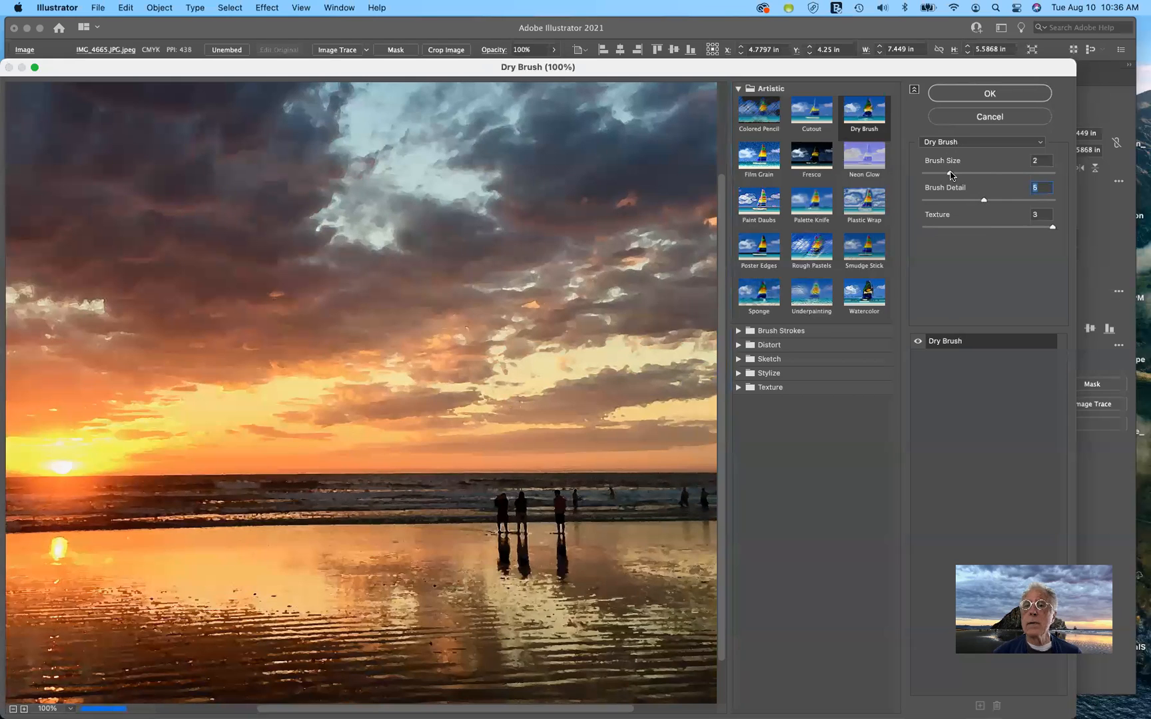
pyautogui.moveTo(951, 176); pyautogui.dragTo(993, 174)
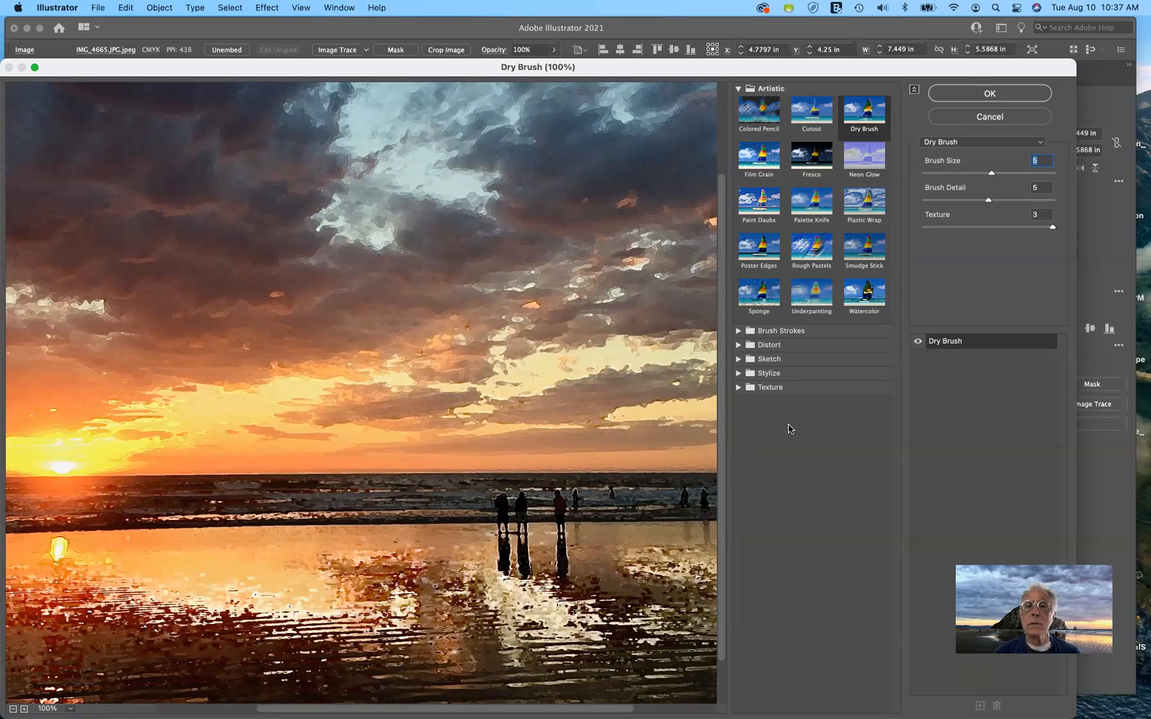
pyautogui.click(755, 158)
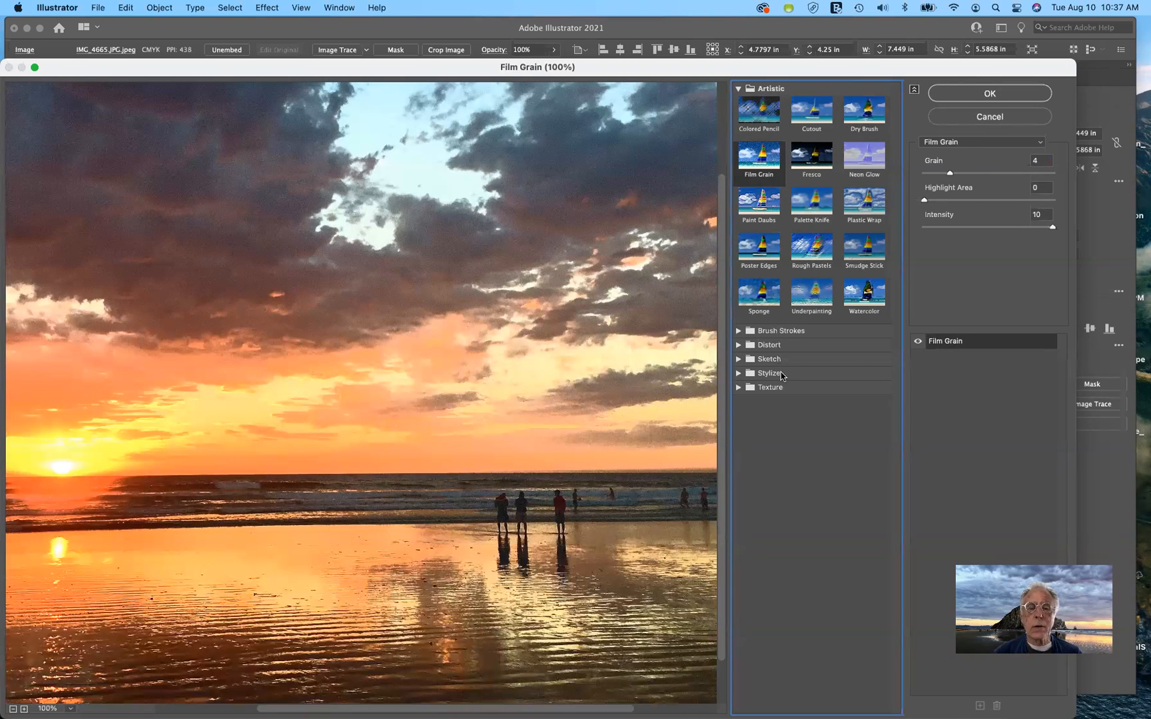
pyautogui.click(738, 330)
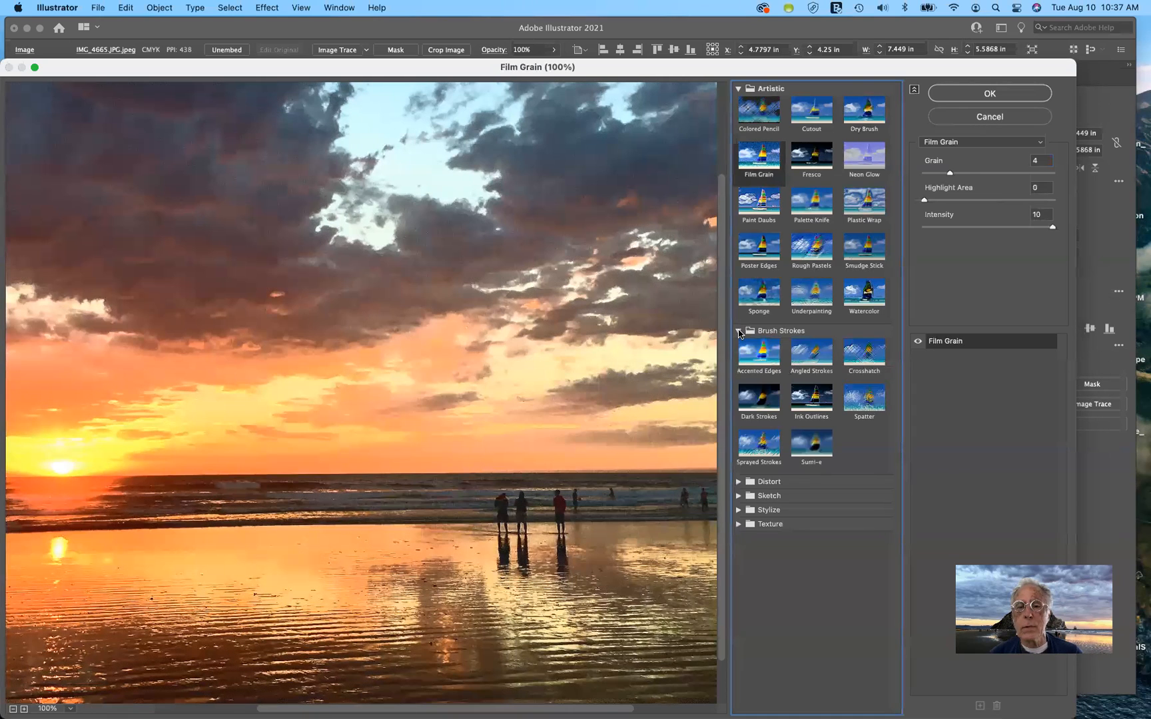
# Preview Sprayed Strokes, Spatter, Charcoal, Graphic Pen and Plaster, then cancel without applying
pyautogui.click(759, 448)
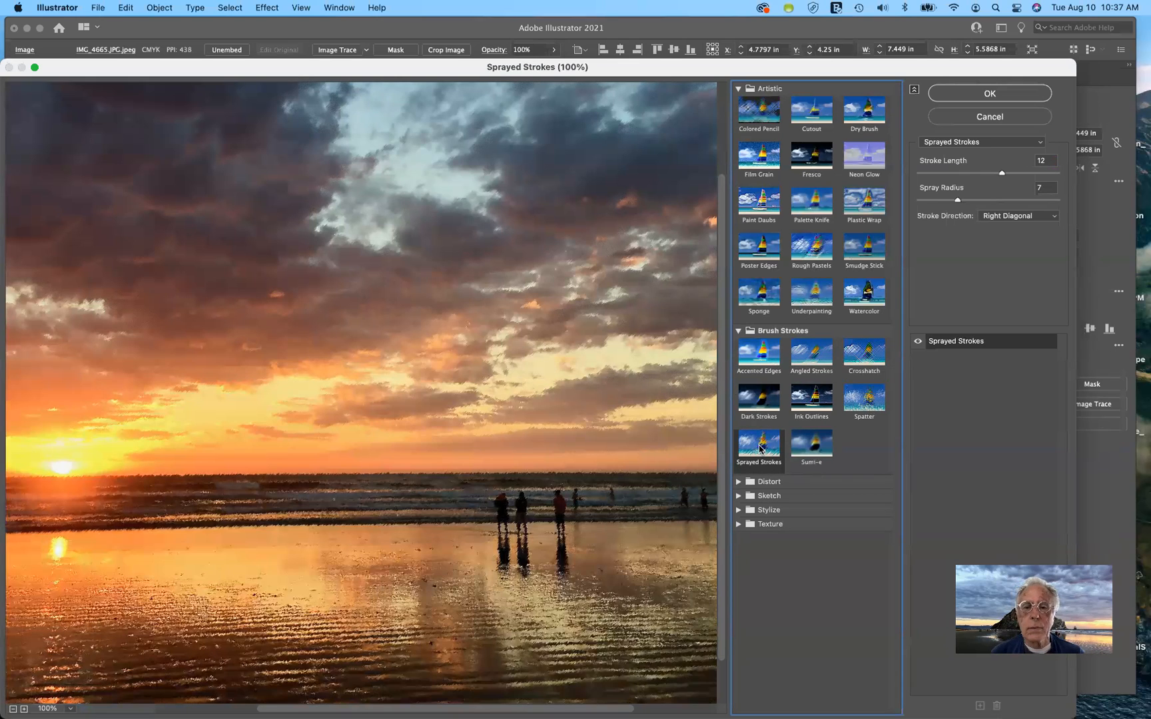
pyautogui.click(866, 405)
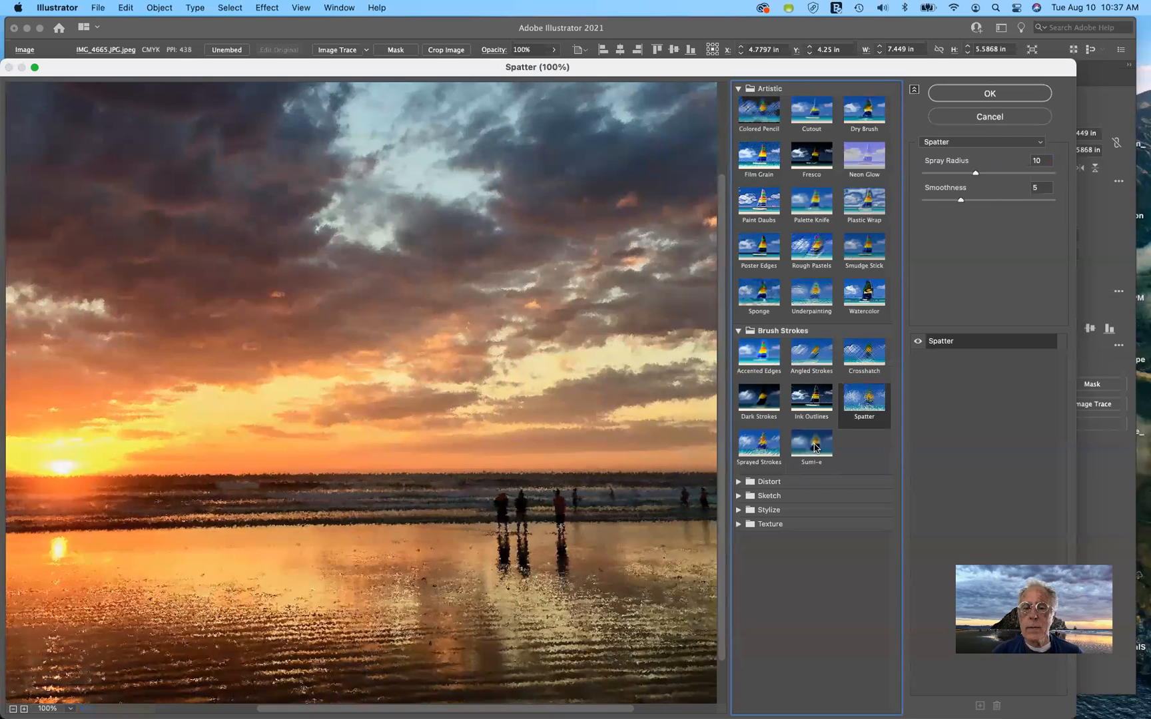
pyautogui.click(738, 497)
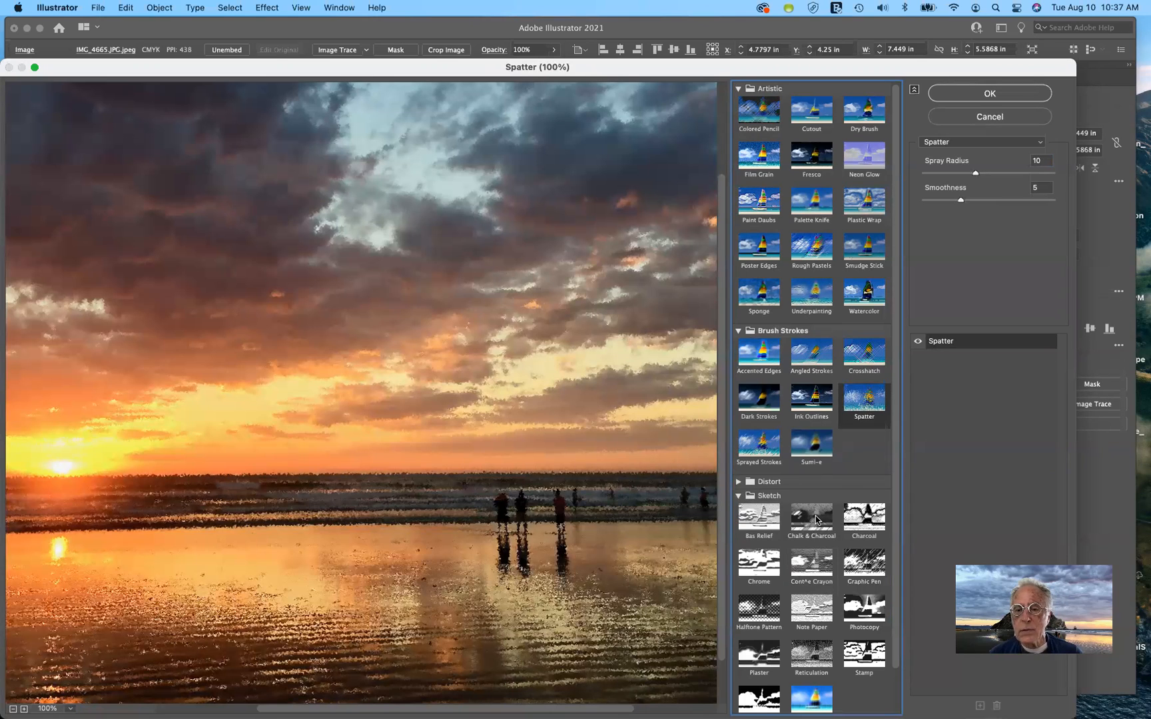
pyautogui.click(869, 519)
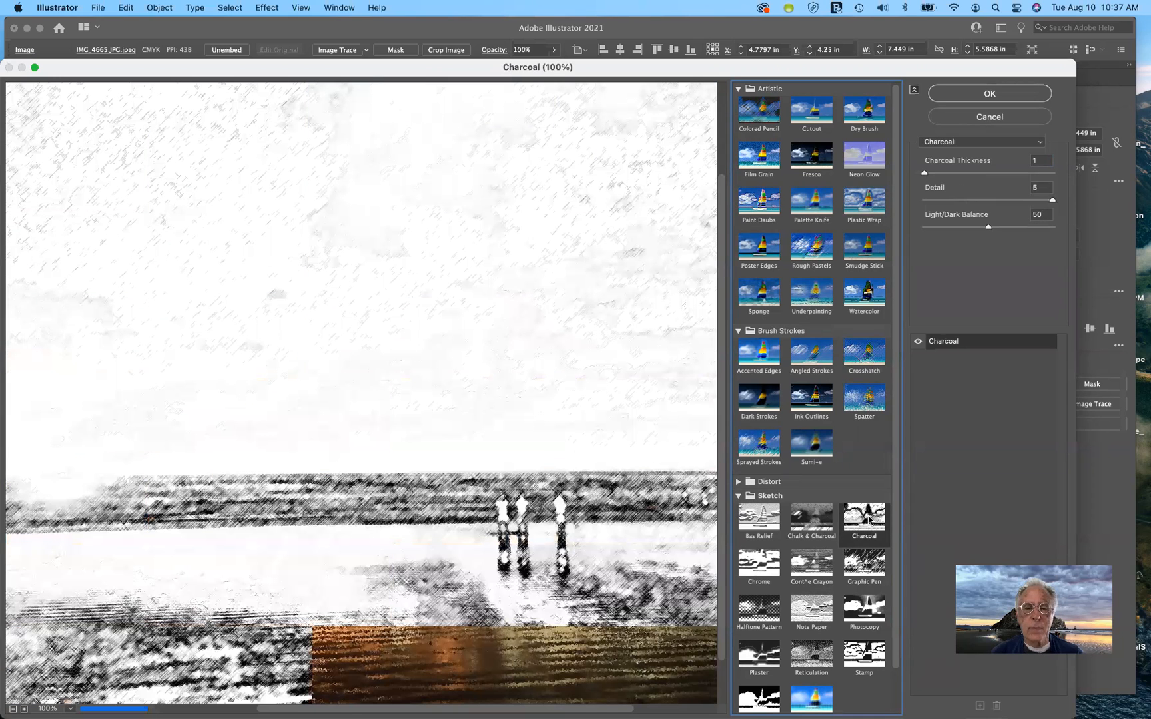
pyautogui.click(865, 566)
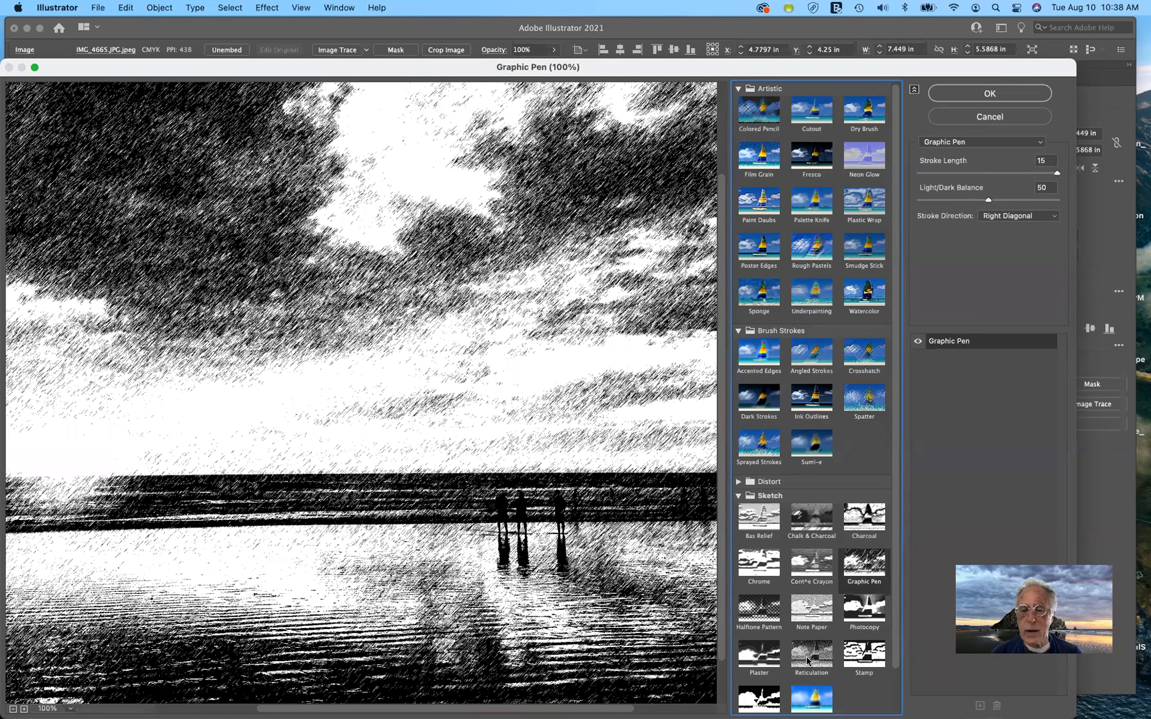
pyautogui.click(760, 655)
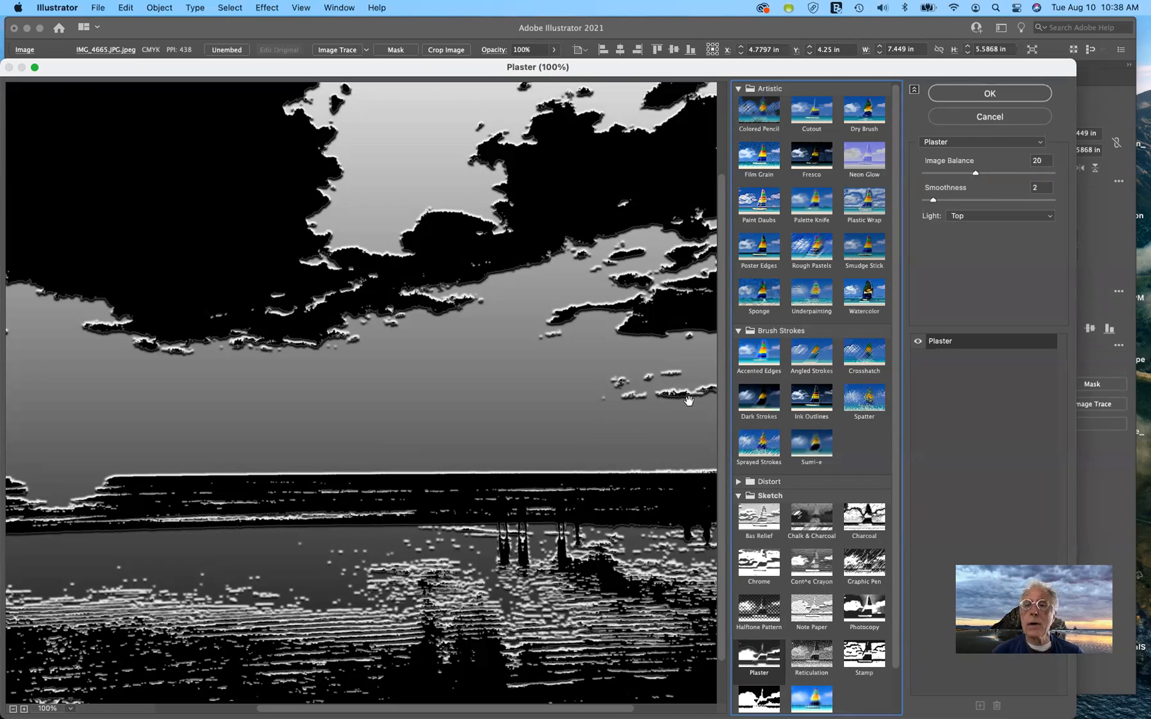
pyautogui.click(989, 116)
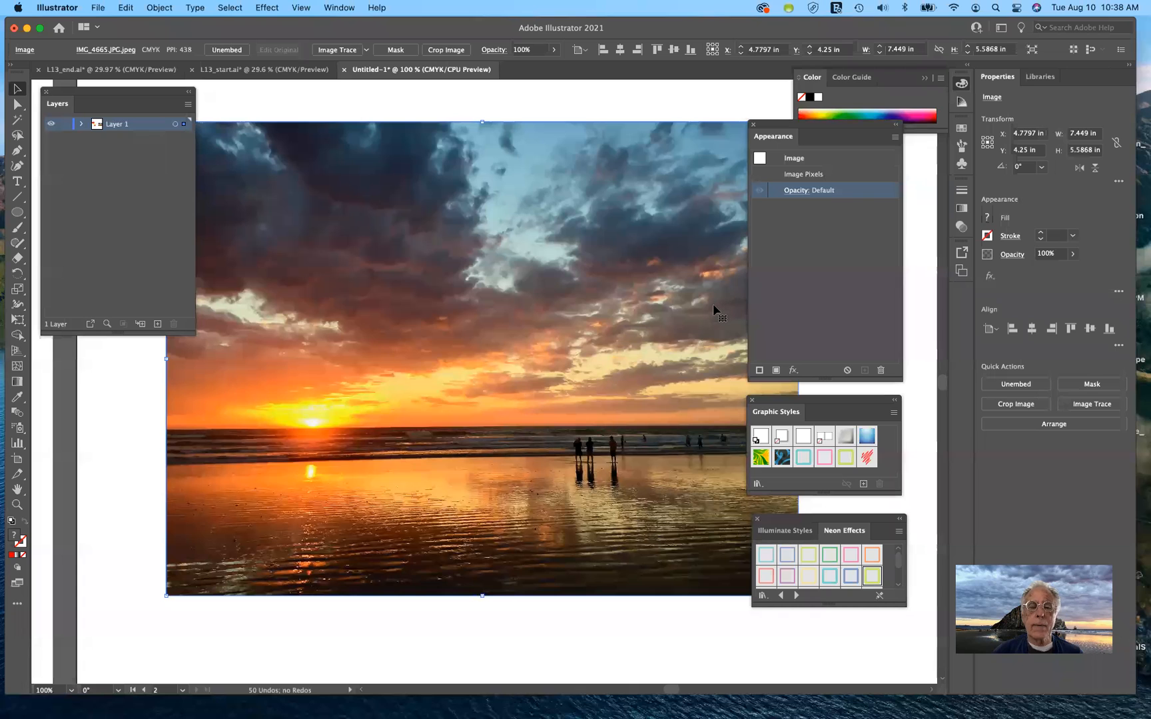
# Move the Appearance, Graphic Styles and Neon Effects panels aside and close the Layers panel
pyautogui.moveTo(865, 124)
pyautogui.mouseDown()
pyautogui.moveTo(942, 158)
pyautogui.moveTo(953, 149)
pyautogui.mouseUp()
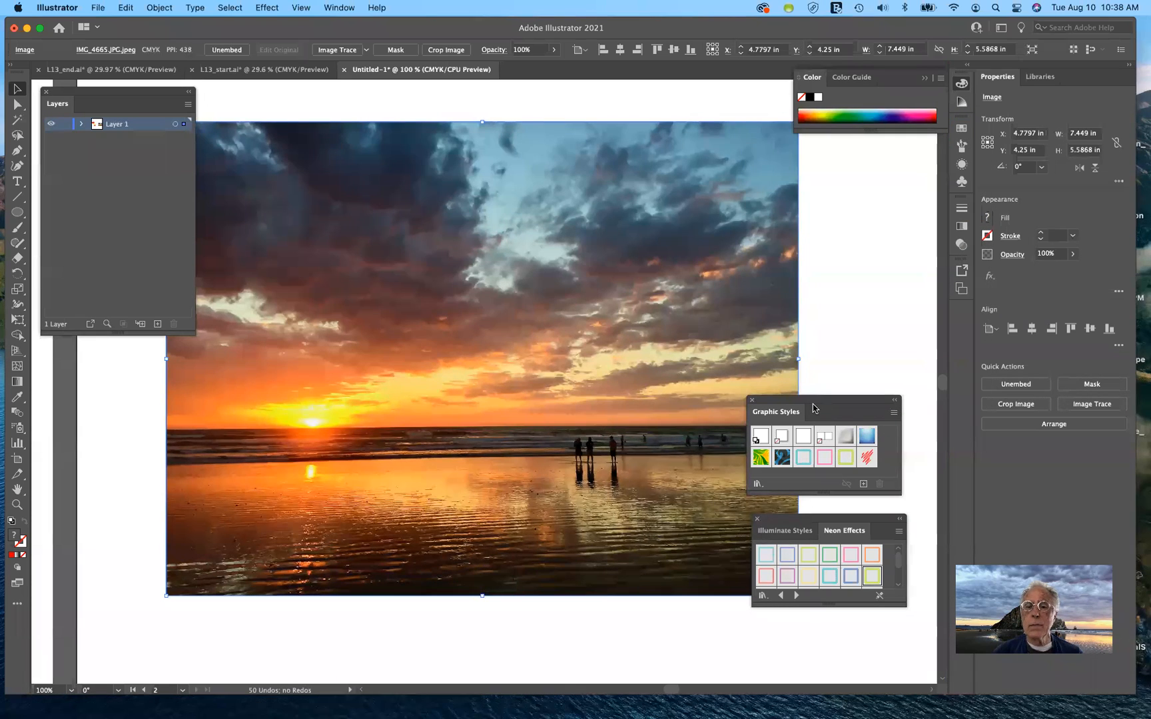
pyautogui.moveTo(813, 399); pyautogui.dragTo(896, 333)
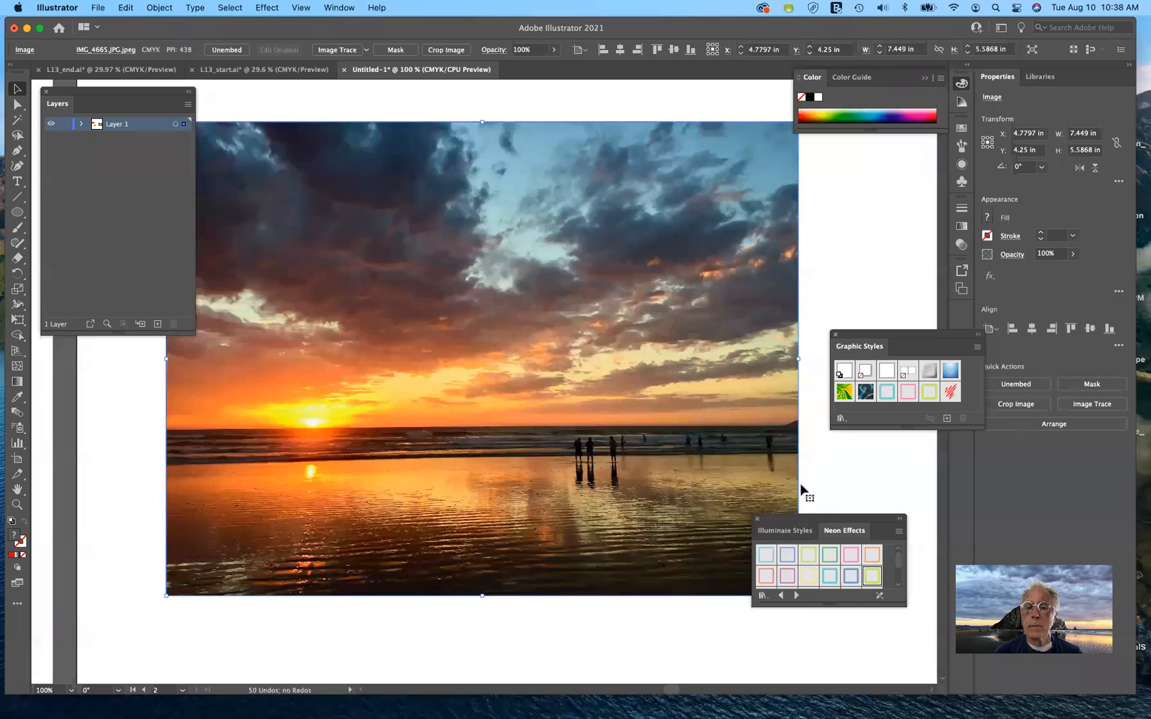
pyautogui.moveTo(806, 518); pyautogui.dragTo(878, 468)
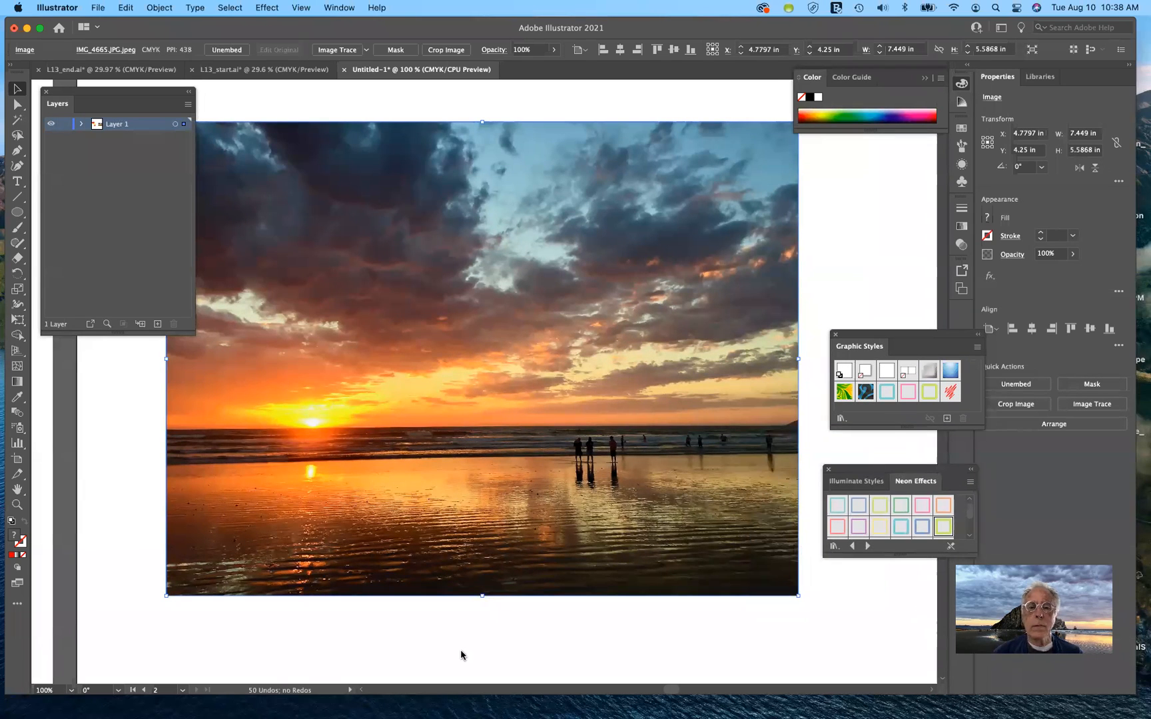
pyautogui.moveTo(154, 91); pyautogui.dragTo(222, 354)
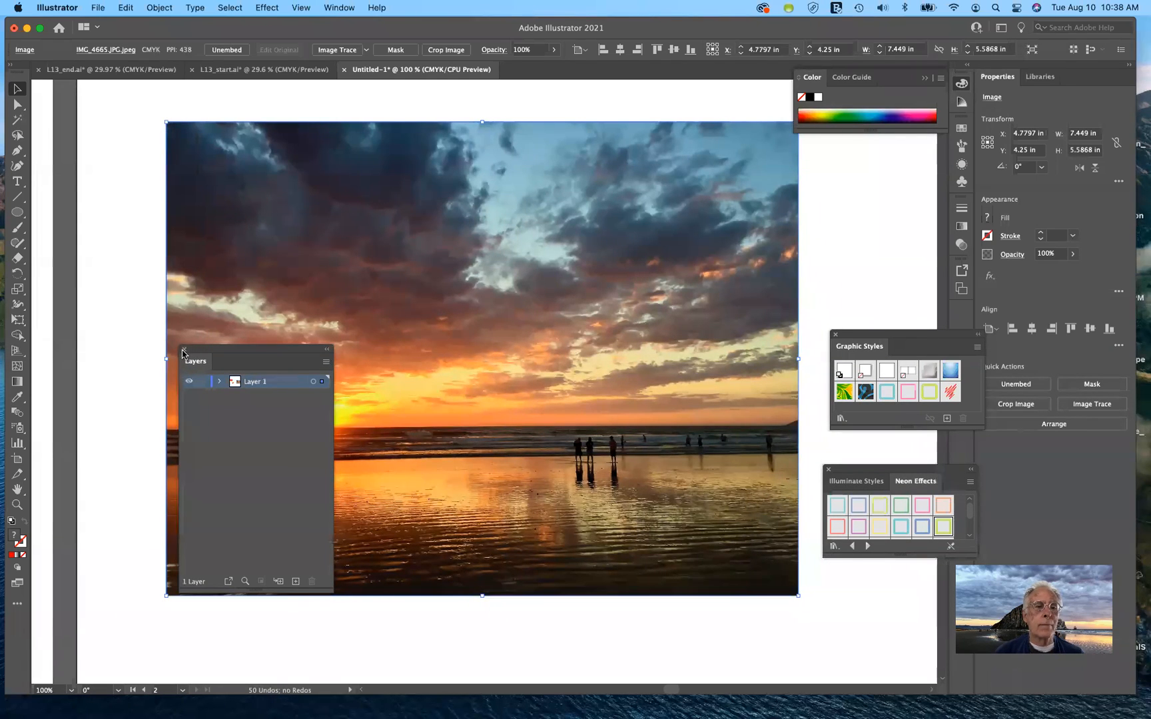
pyautogui.click(183, 347)
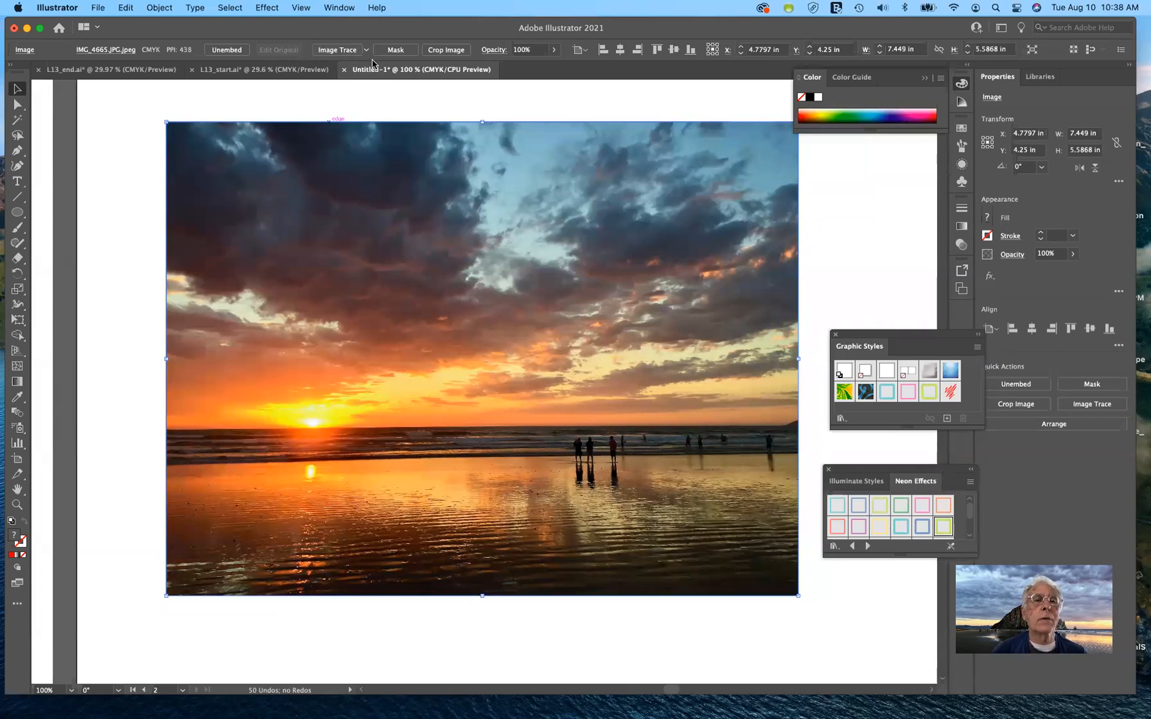
pyautogui.click(349, 9)
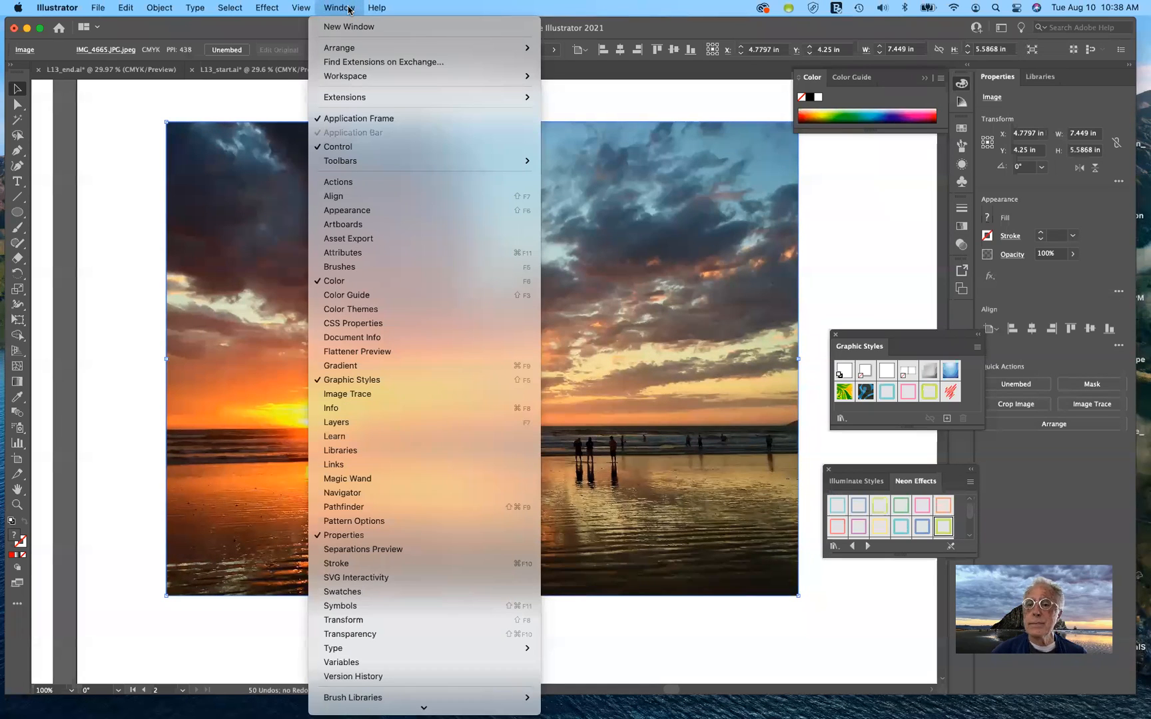
# Open Image Trace and preview a default Black and White trace at threshold 128
pyautogui.click(349, 9)
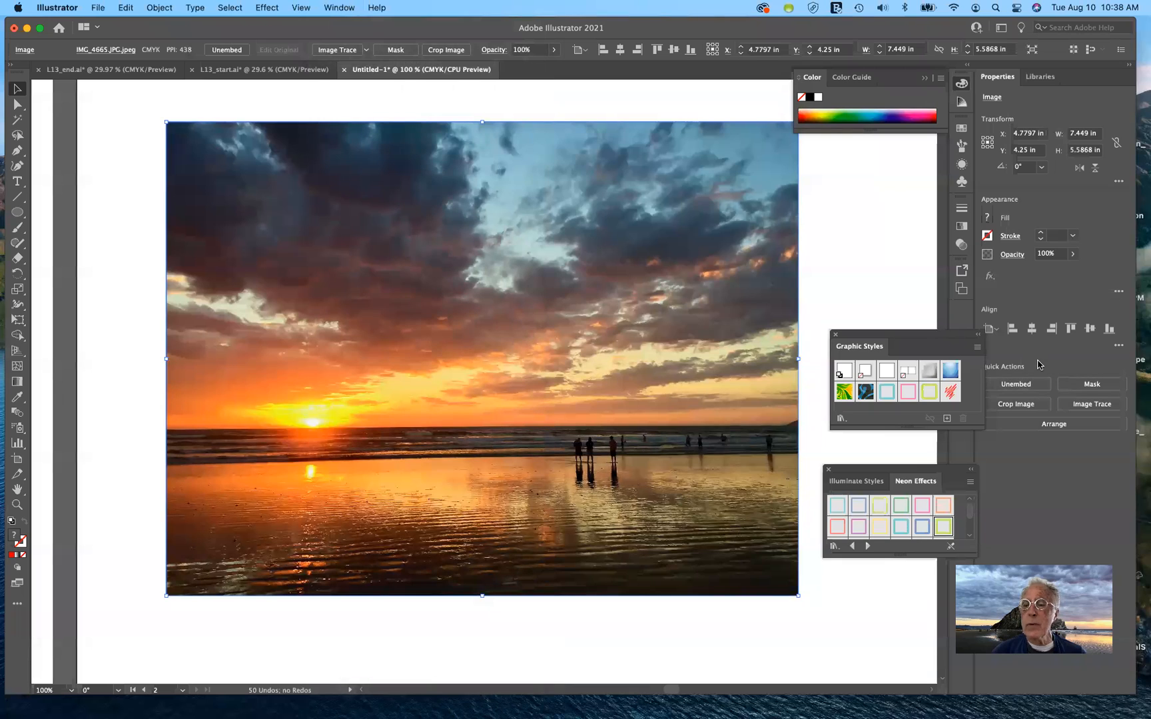
pyautogui.click(337, 8)
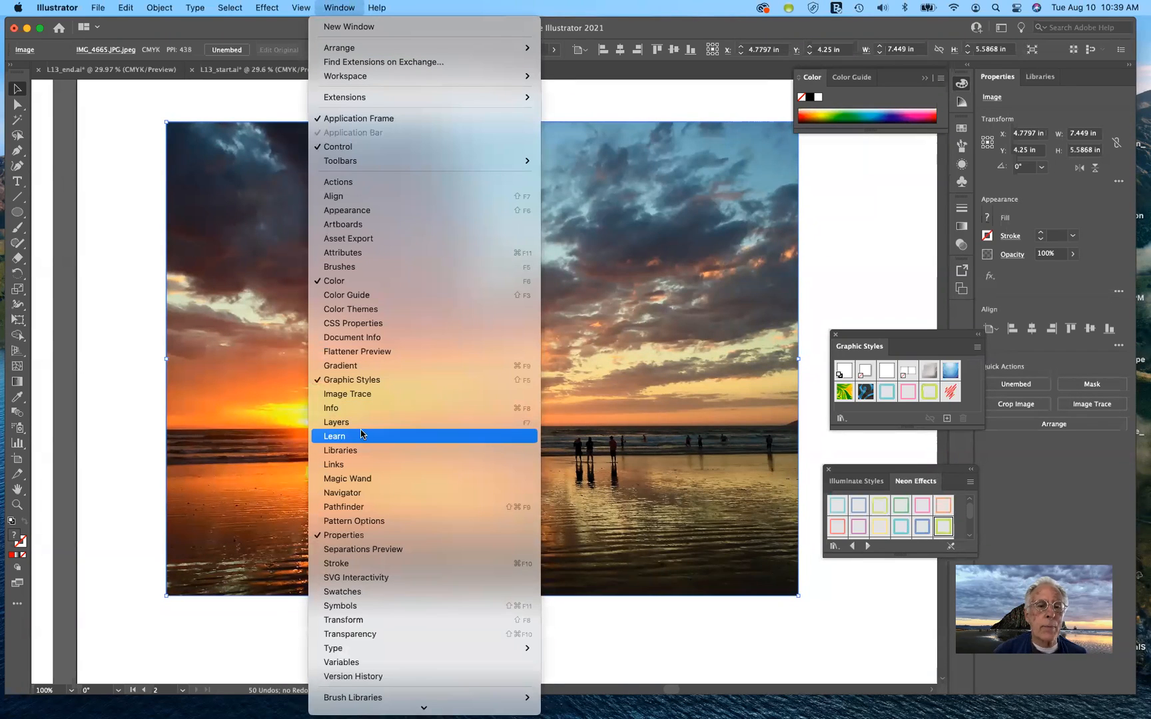
pyautogui.click(366, 395)
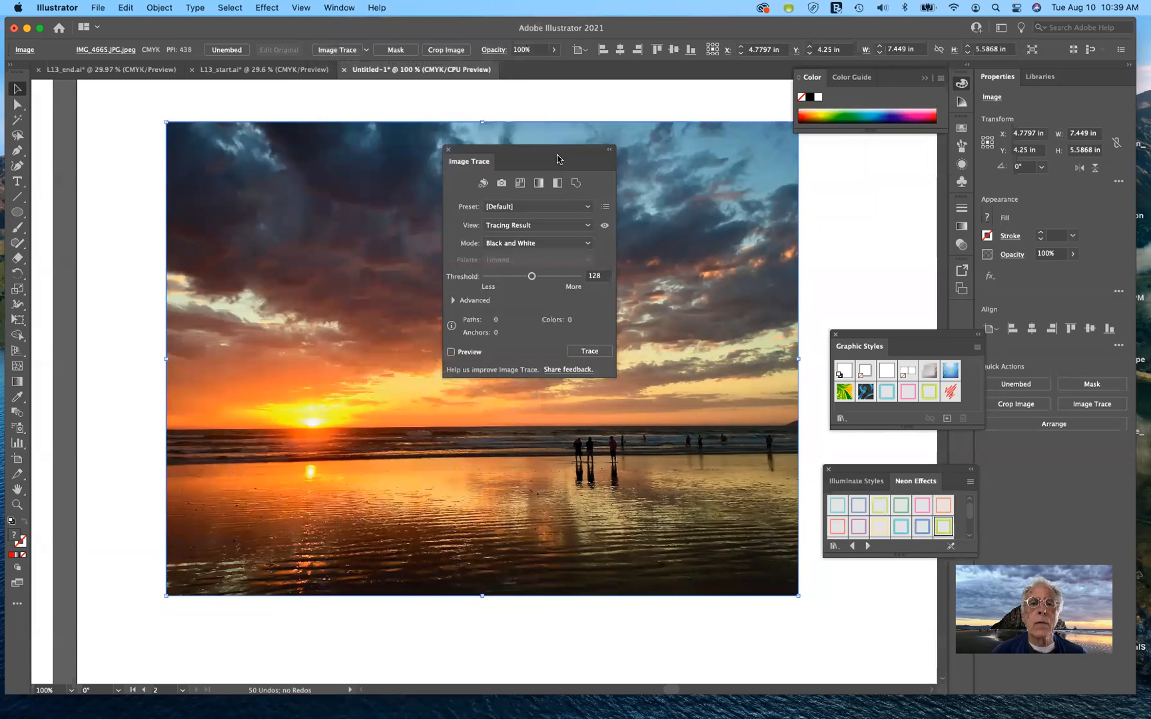
pyautogui.moveTo(553, 151)
pyautogui.mouseDown()
pyautogui.moveTo(855, 188)
pyautogui.moveTo(832, 173)
pyautogui.mouseUp()
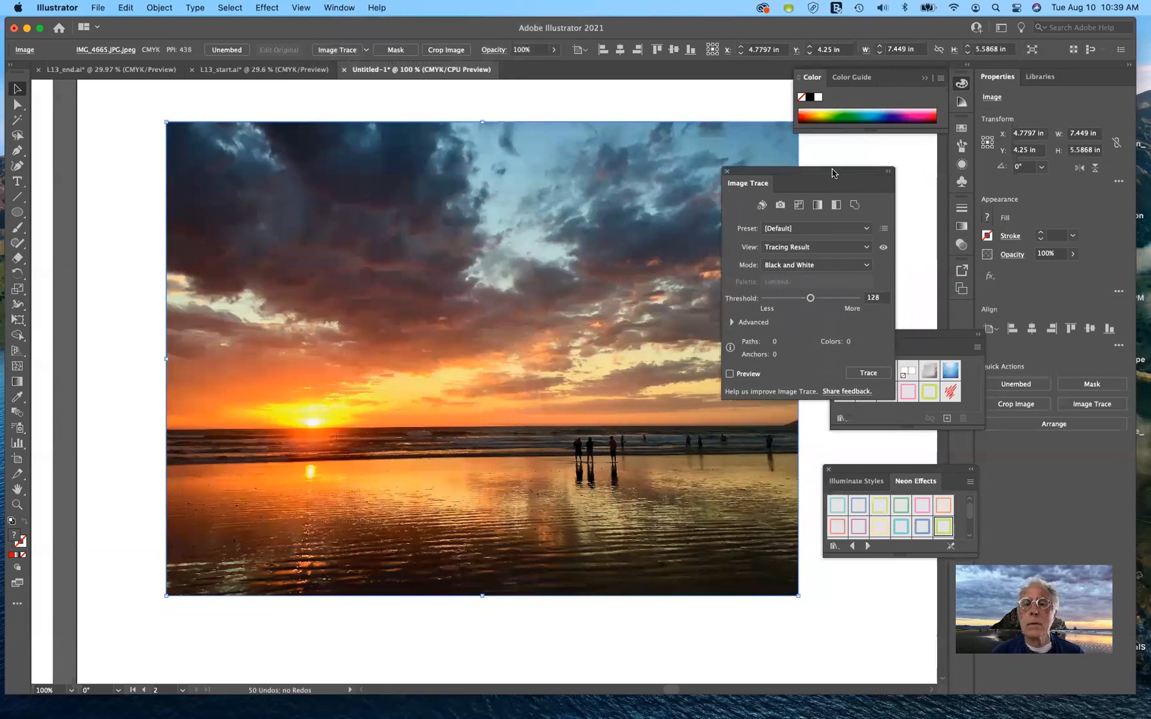
pyautogui.click(730, 375)
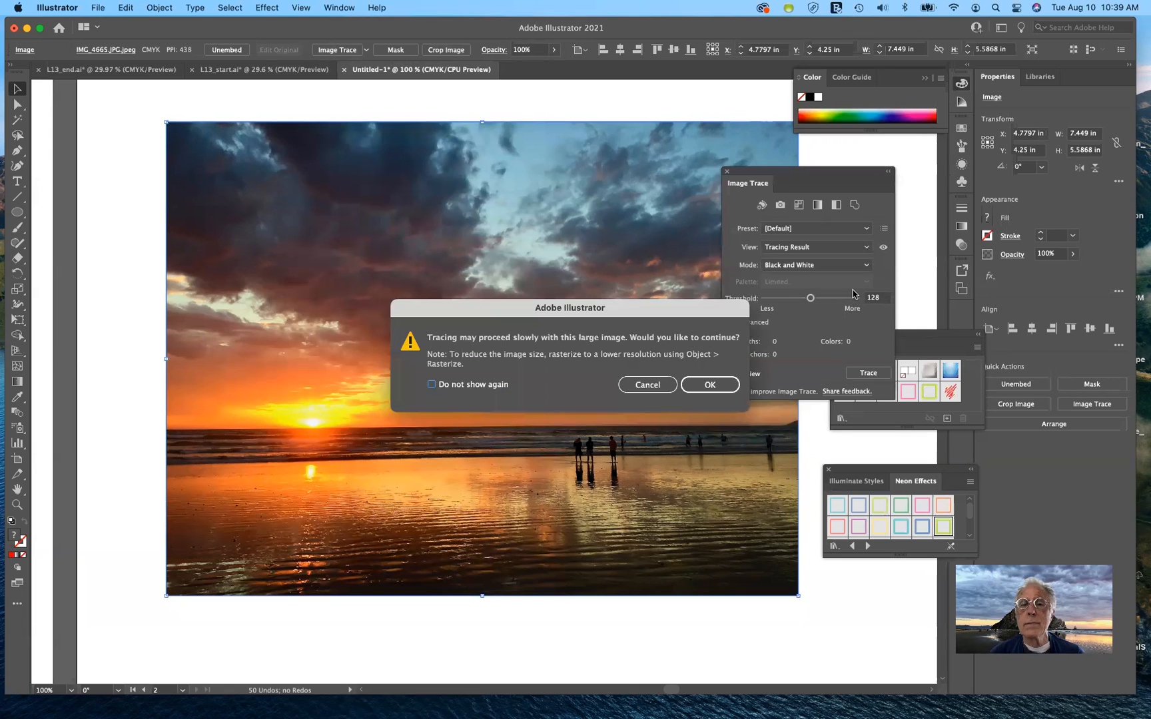
pyautogui.click(709, 385)
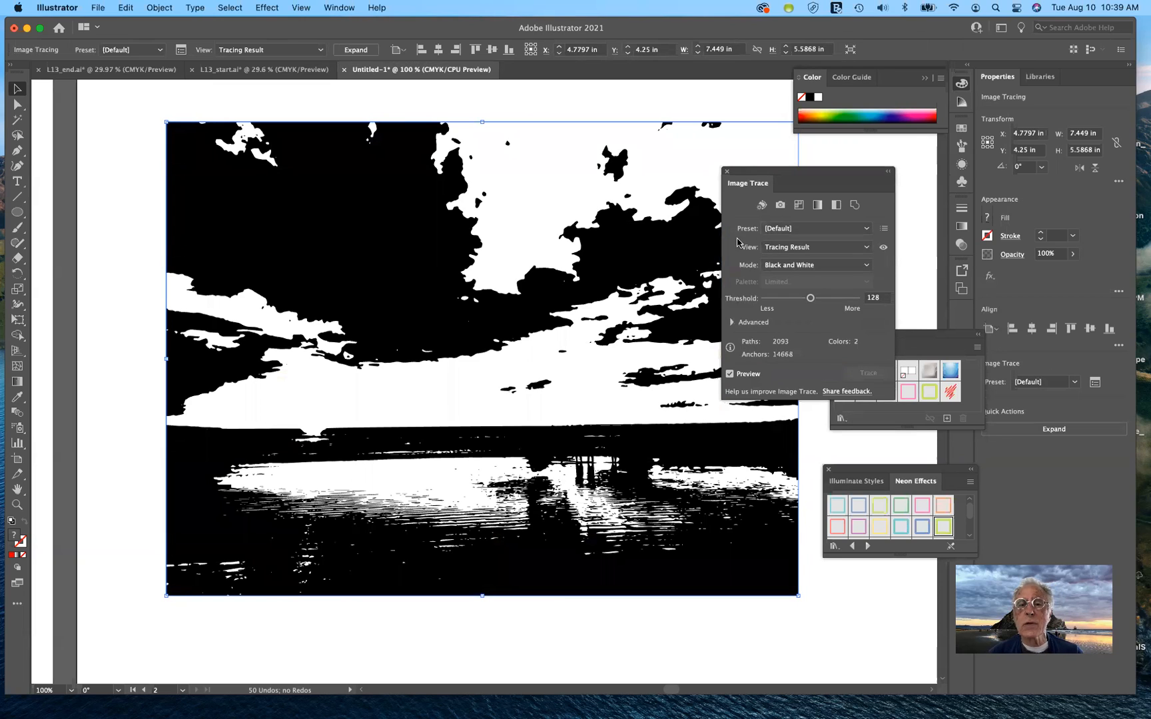
# Trace the photo with the 16 Colors preset, then switch to the 6 Colors preset
pyautogui.click(844, 232)
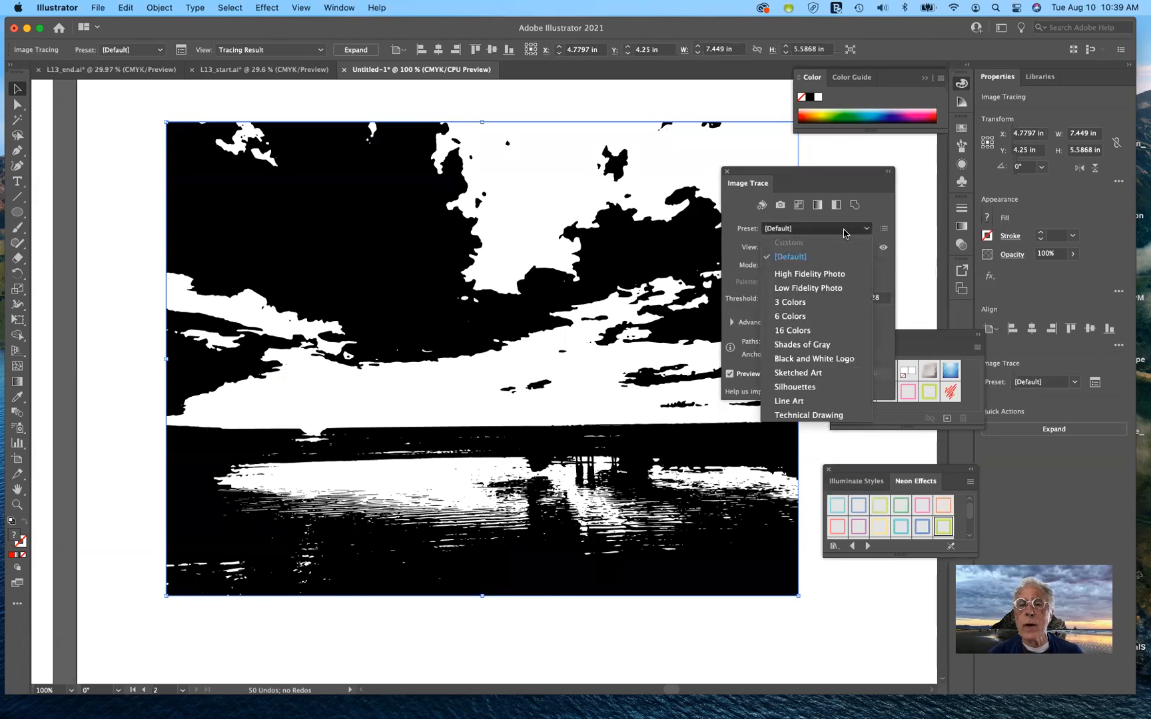
pyautogui.click(822, 331)
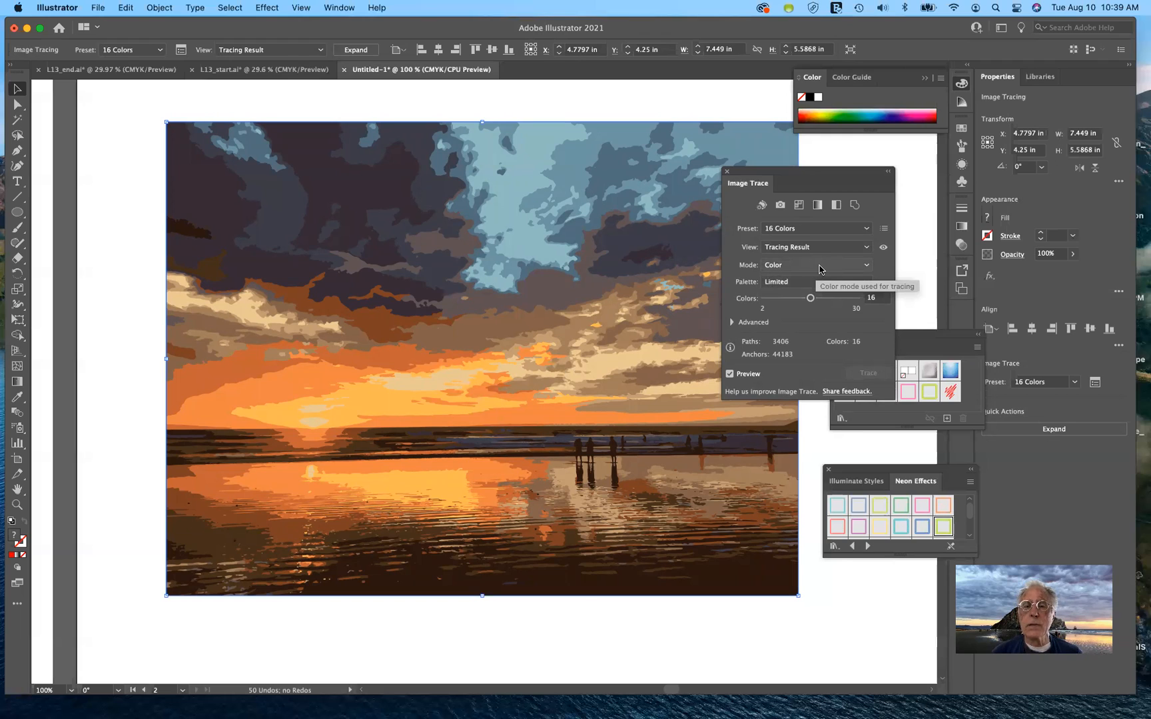
pyautogui.click(866, 230)
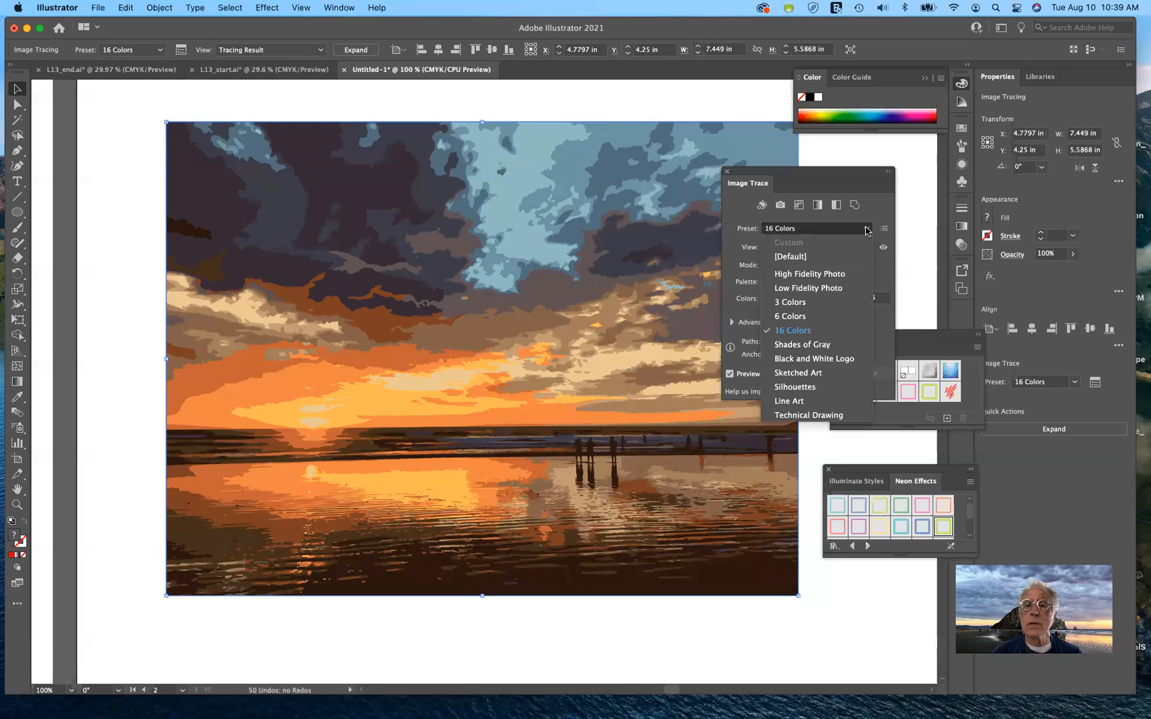
pyautogui.click(807, 317)
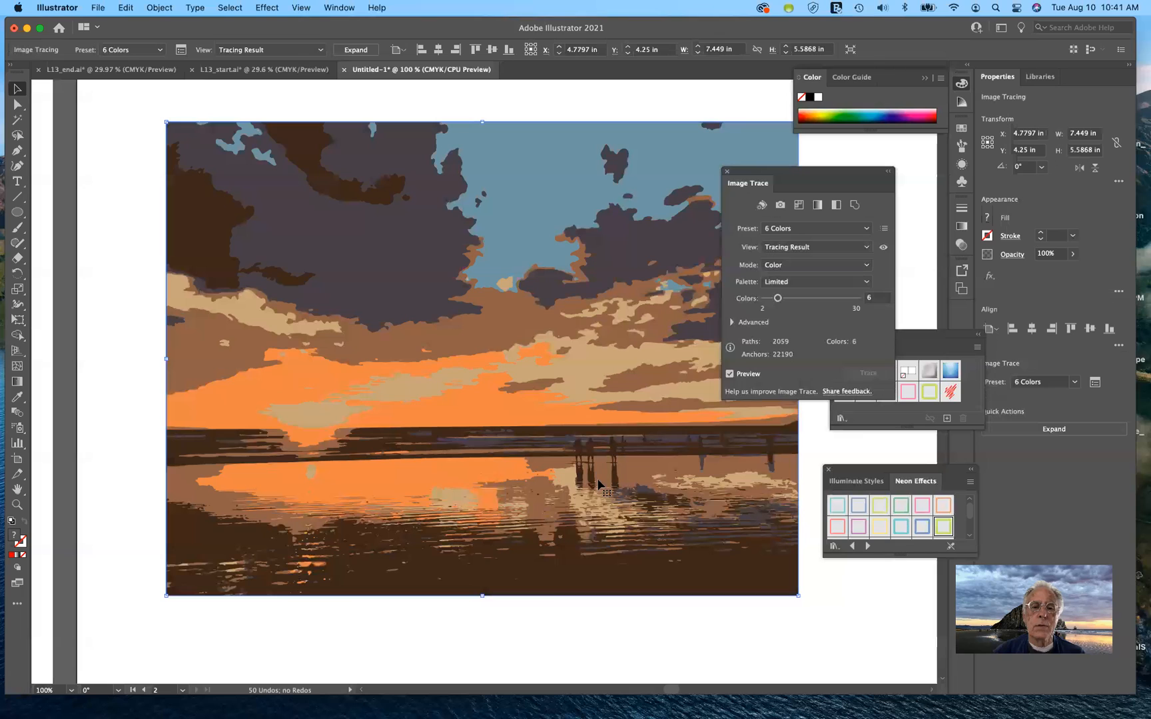
# Close the Image Trace, Graphic Styles and Neon Effects panels and show the Swatches panel
pyautogui.moveTo(821, 175)
pyautogui.mouseDown()
pyautogui.moveTo(882, 200)
pyautogui.moveTo(923, 164)
pyautogui.mouseUp()
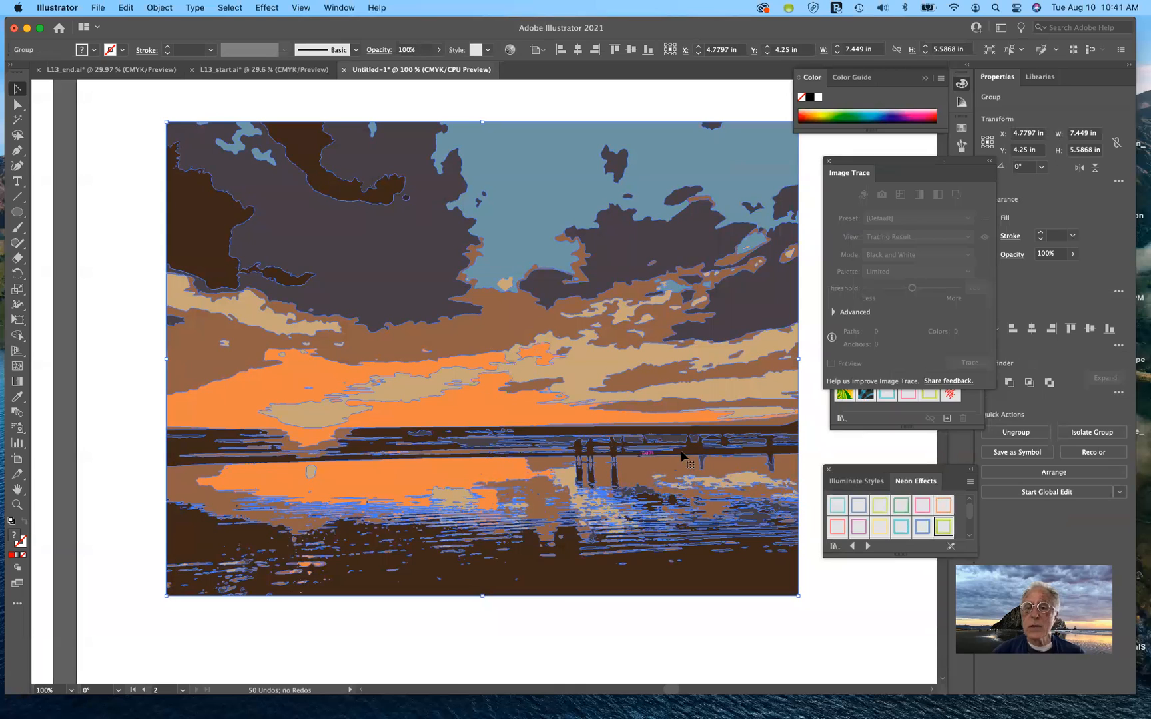
pyautogui.click(828, 161)
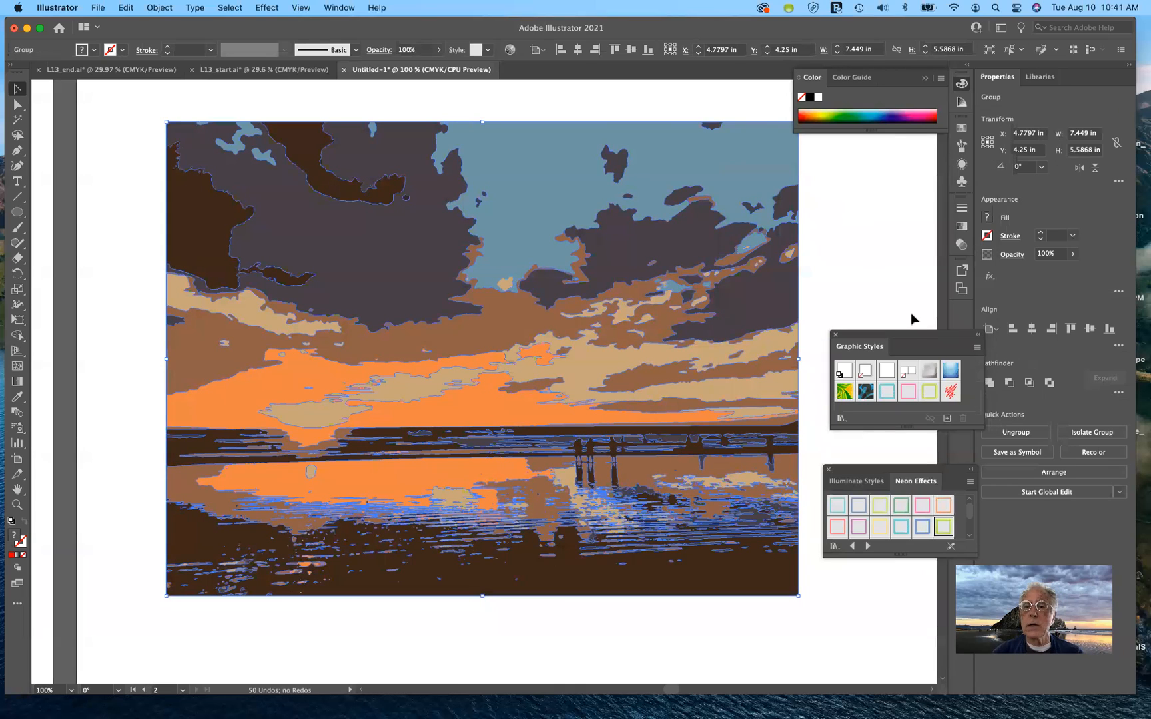
pyautogui.click(836, 336)
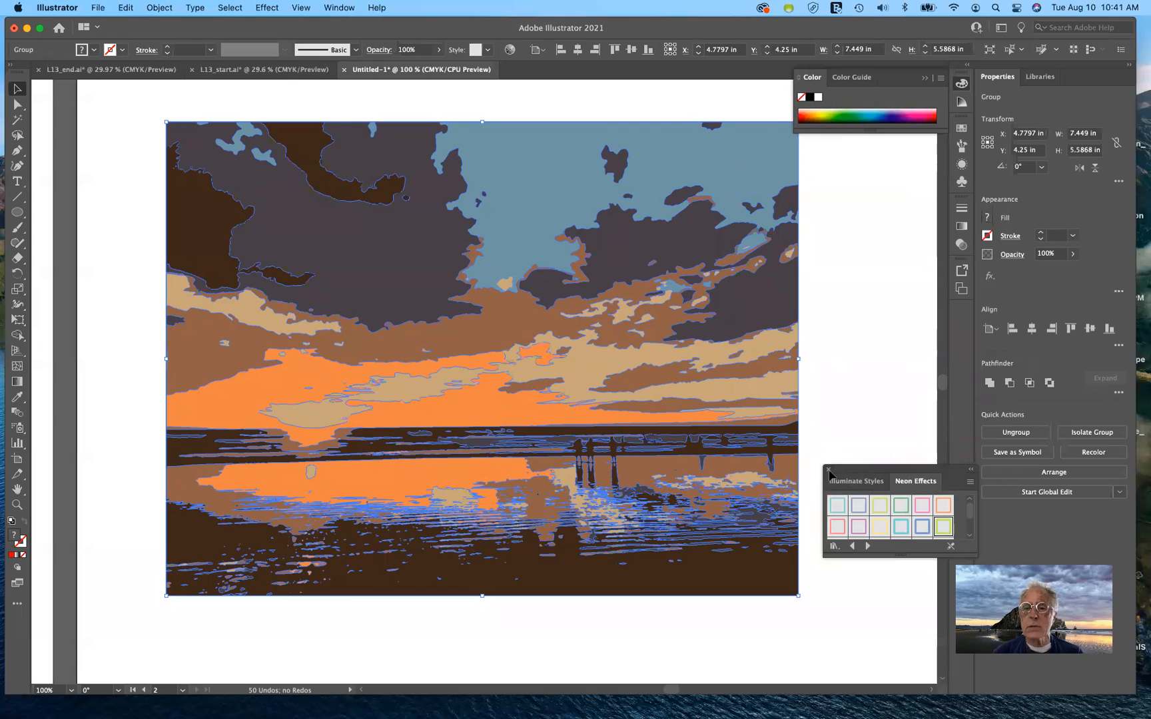
pyautogui.click(828, 470)
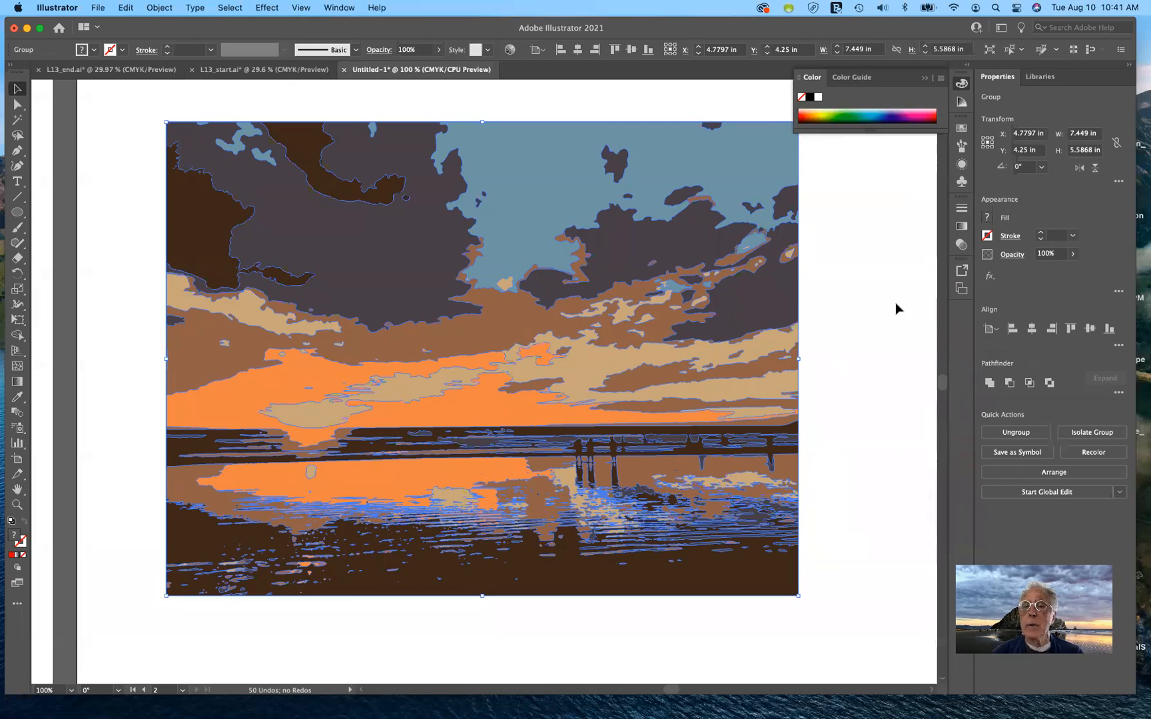
pyautogui.click(961, 127)
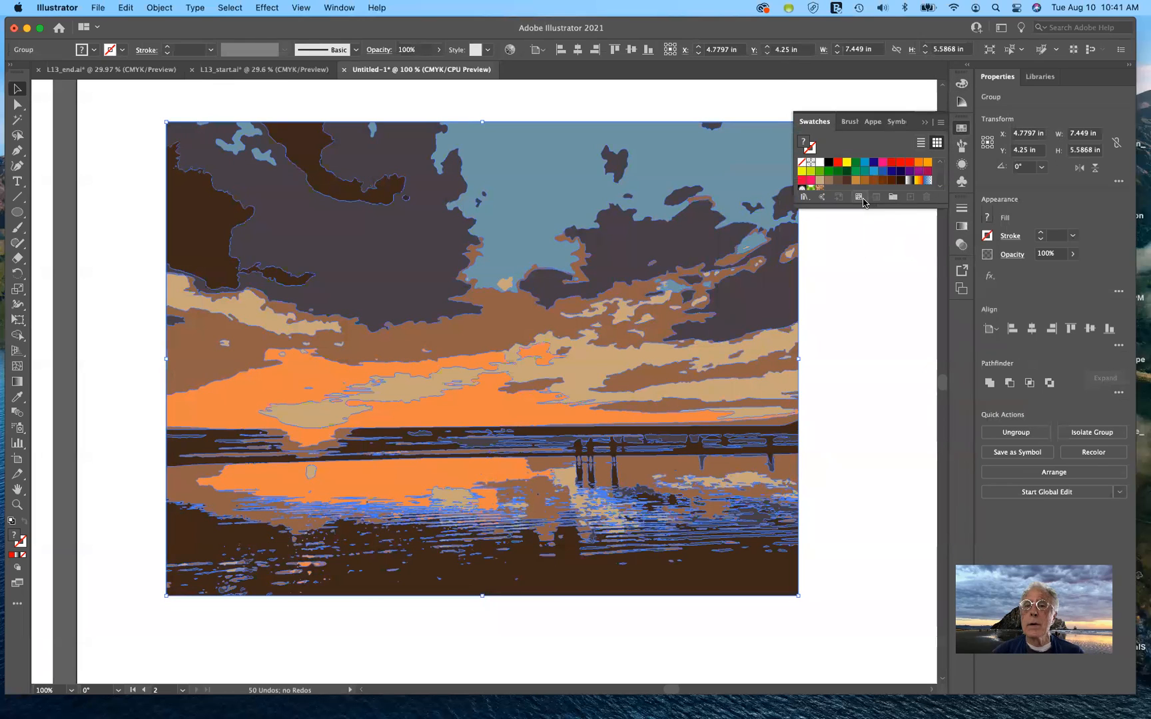
# Create a colour group named 'Sunset Photo' from the selected traced sunset artwork's six colours
pyautogui.moveTo(862, 206); pyautogui.dragTo(859, 371)
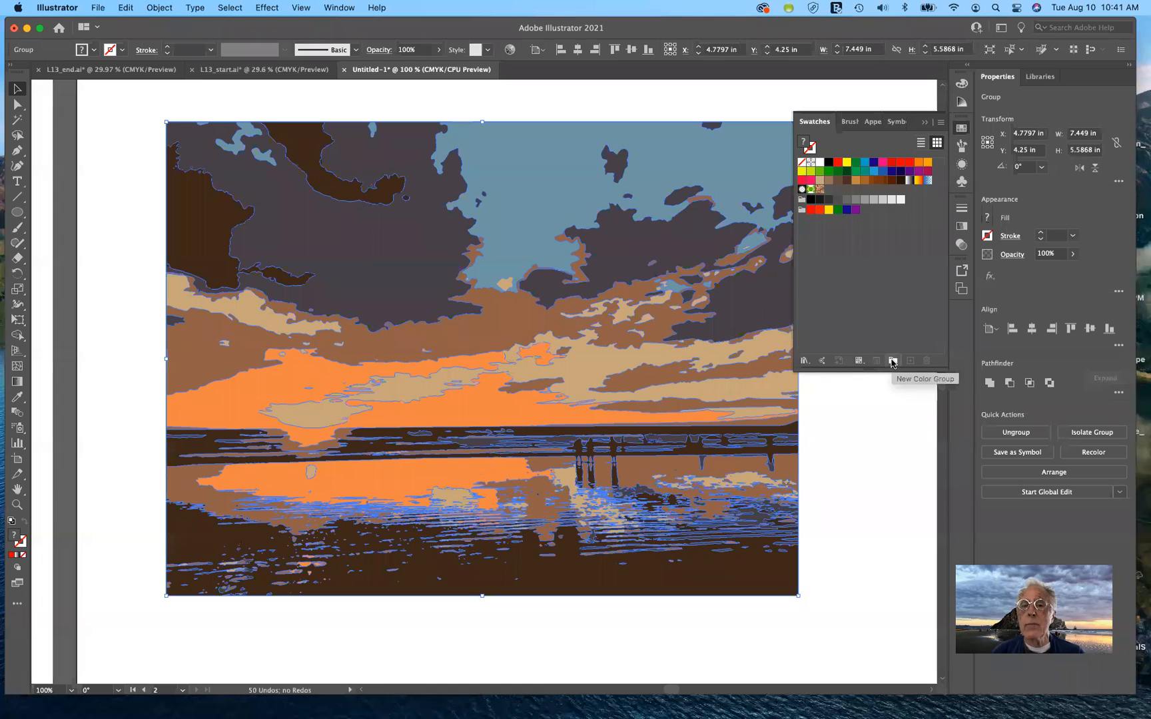
pyautogui.click(892, 361)
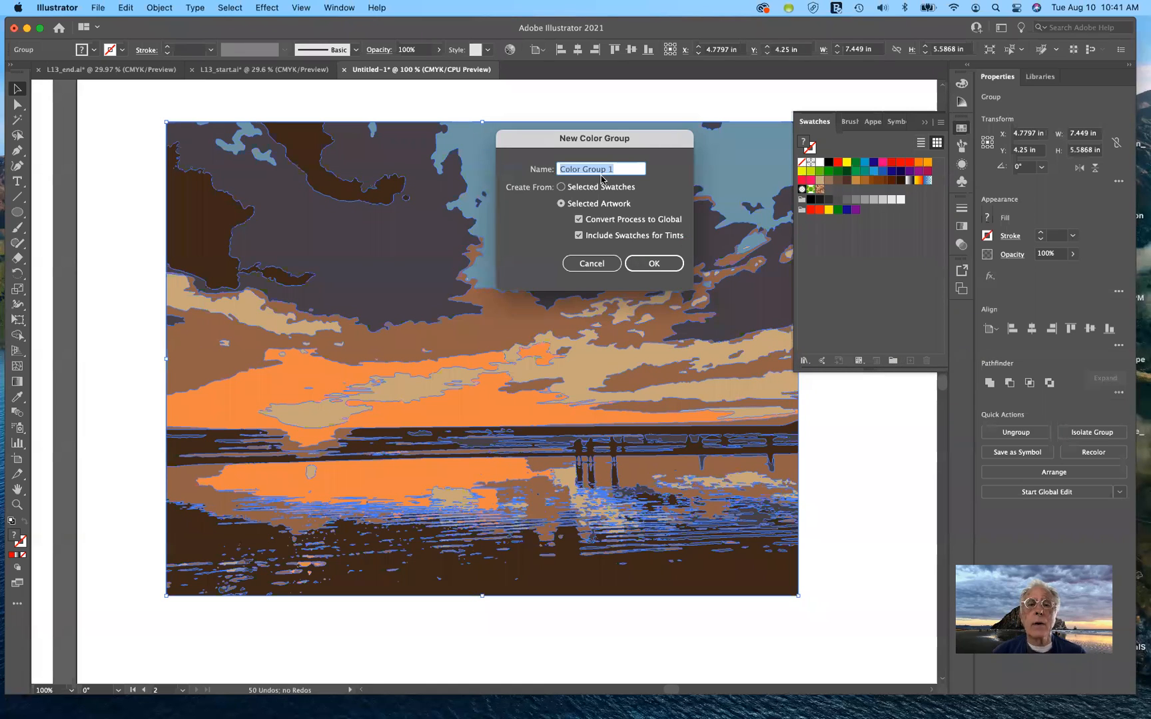
pyautogui.moveTo(615, 168); pyautogui.dragTo(543, 157)
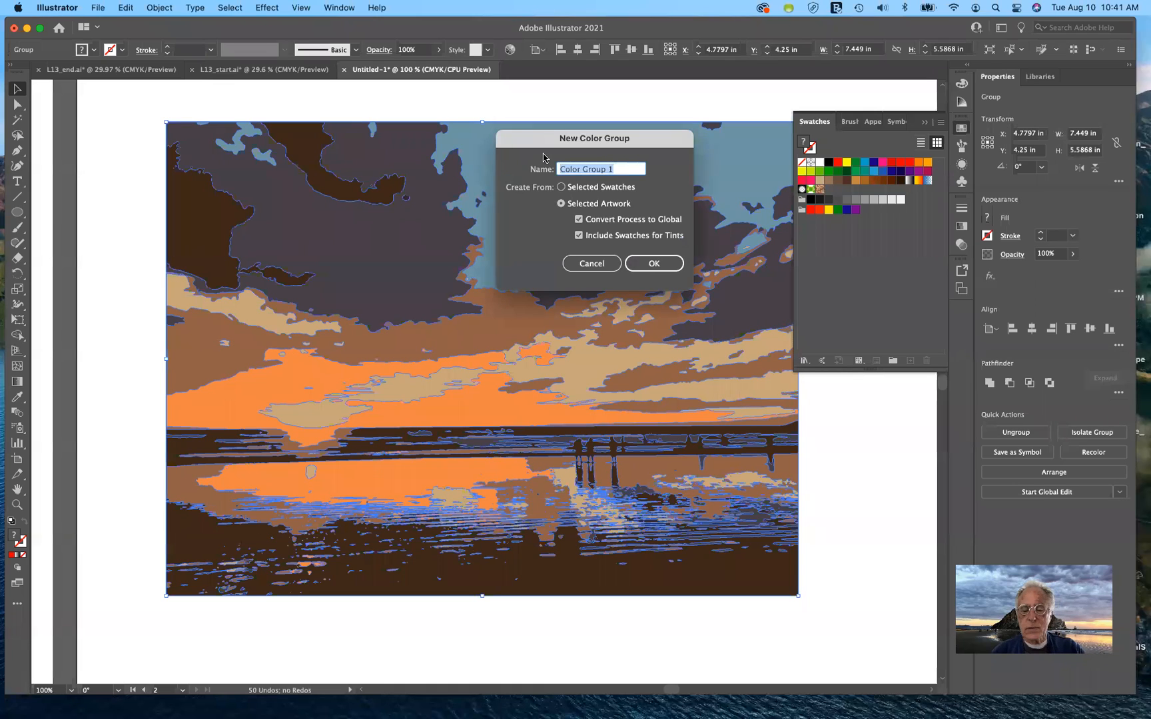
pyautogui.press('BackSpace')
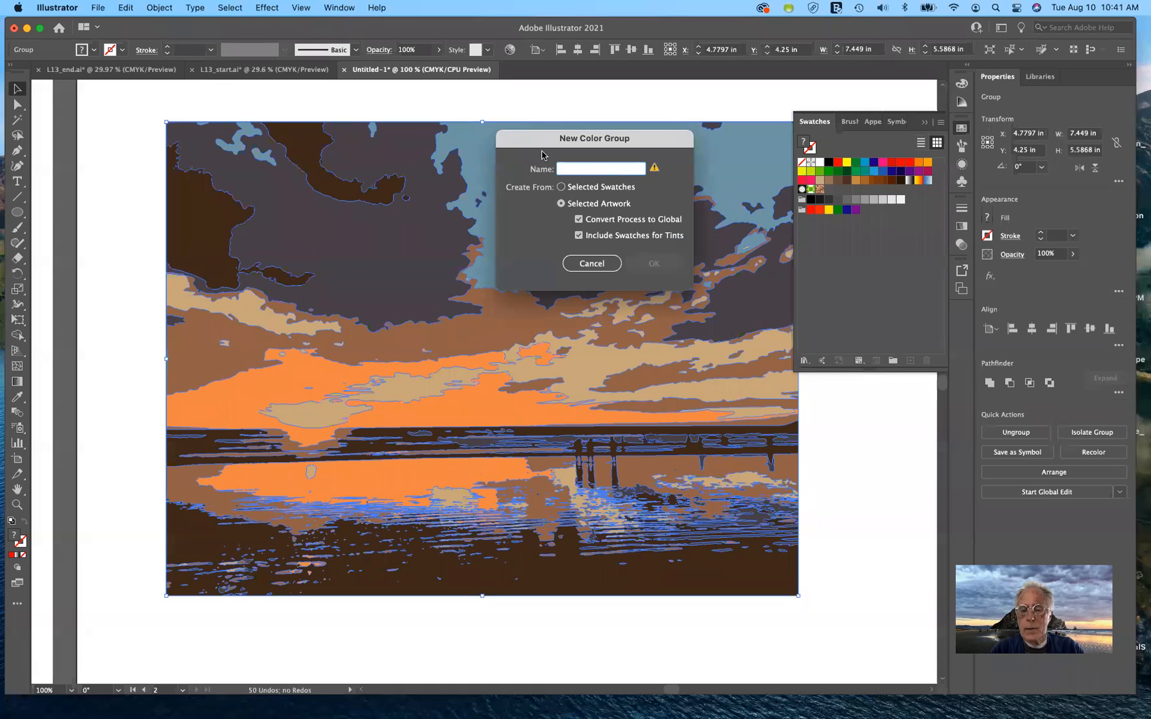
pyautogui.write('Sunset Photo')
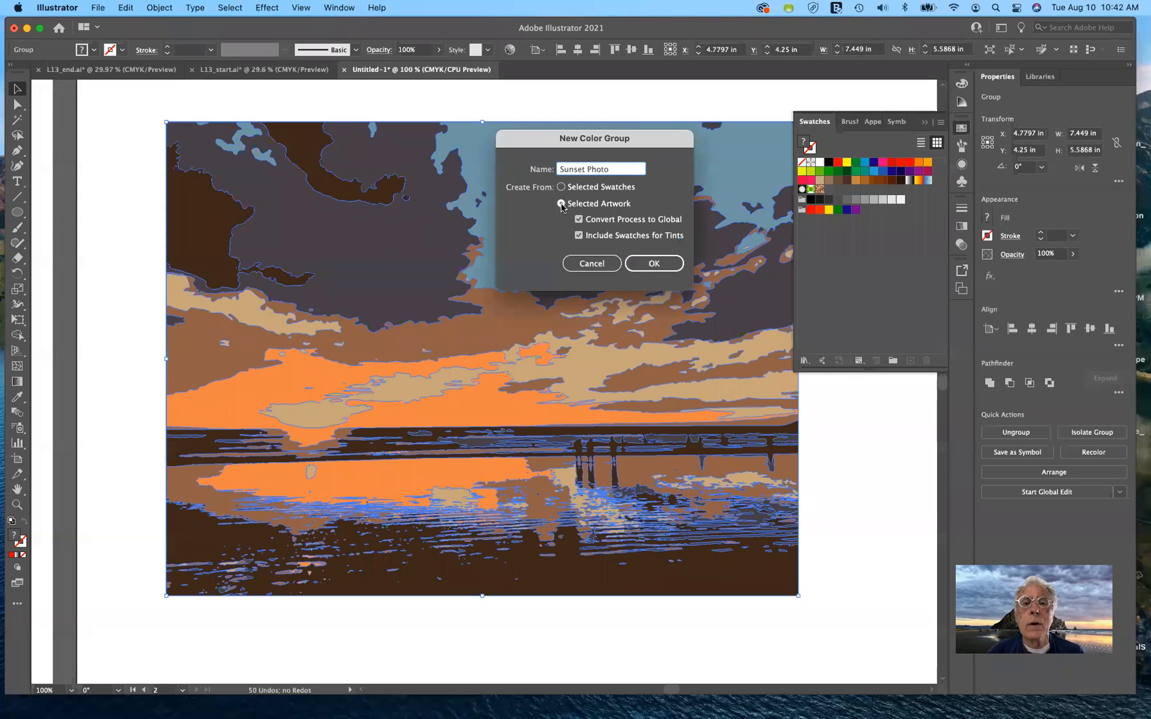
pyautogui.click(658, 265)
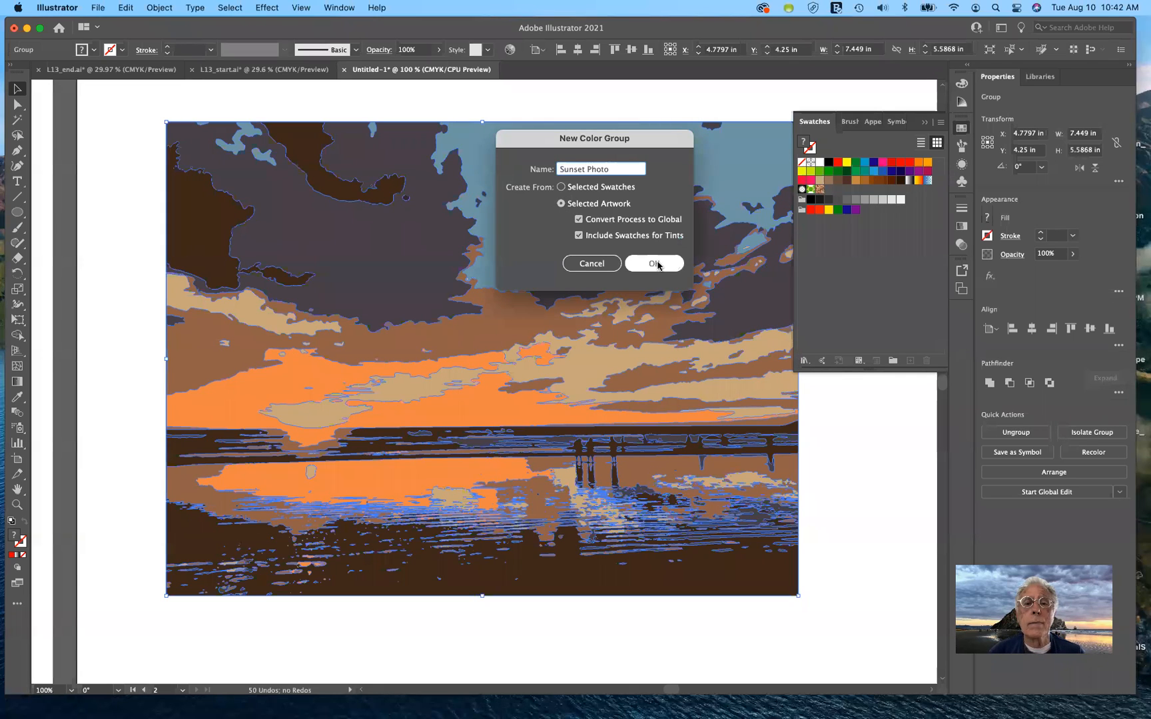
pyautogui.click(656, 263)
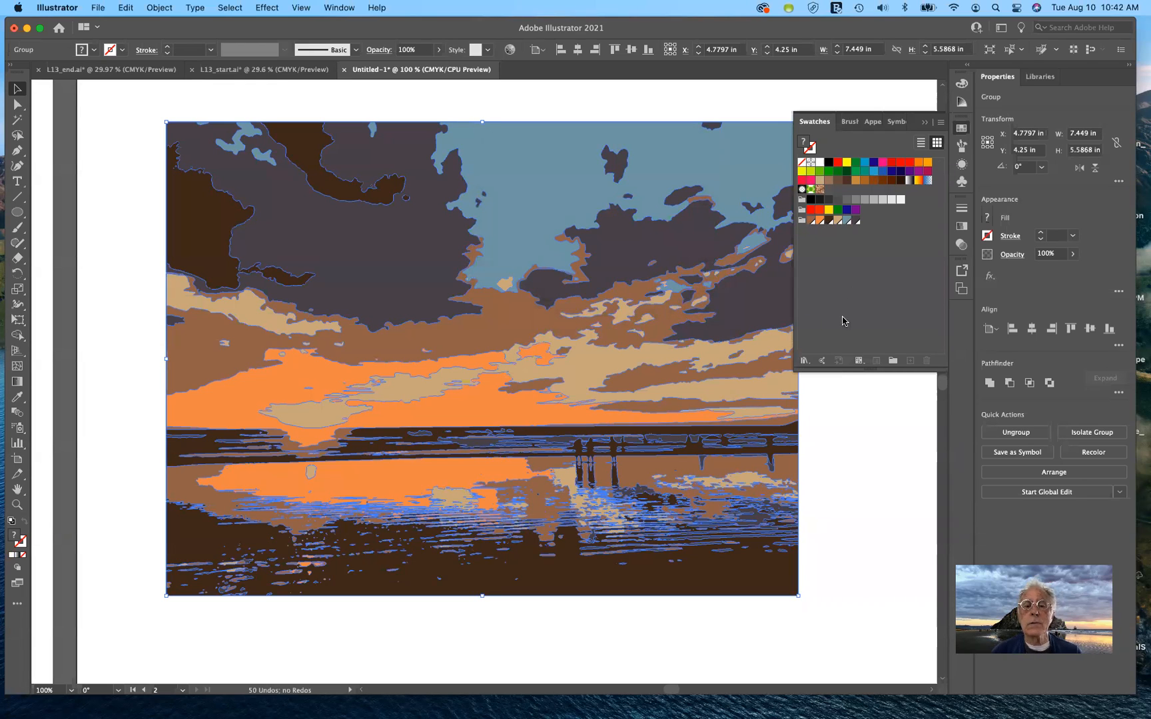
pyautogui.click(511, 51)
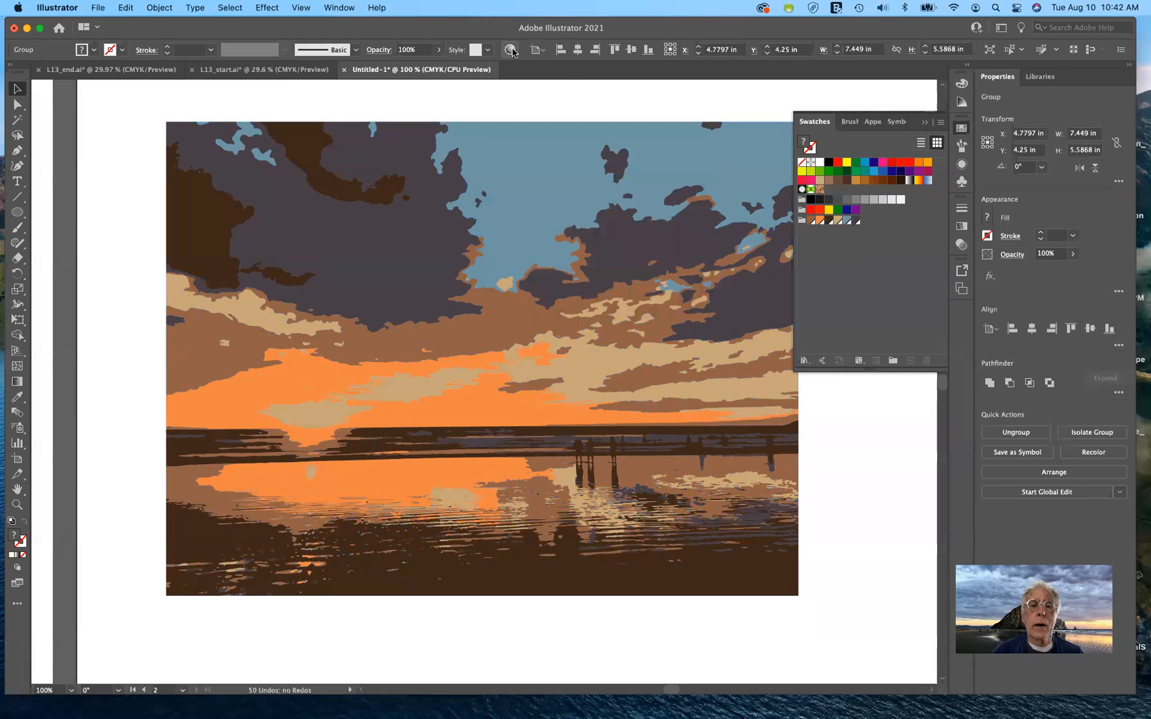
pyautogui.moveTo(505, 193); pyautogui.dragTo(692, 195)
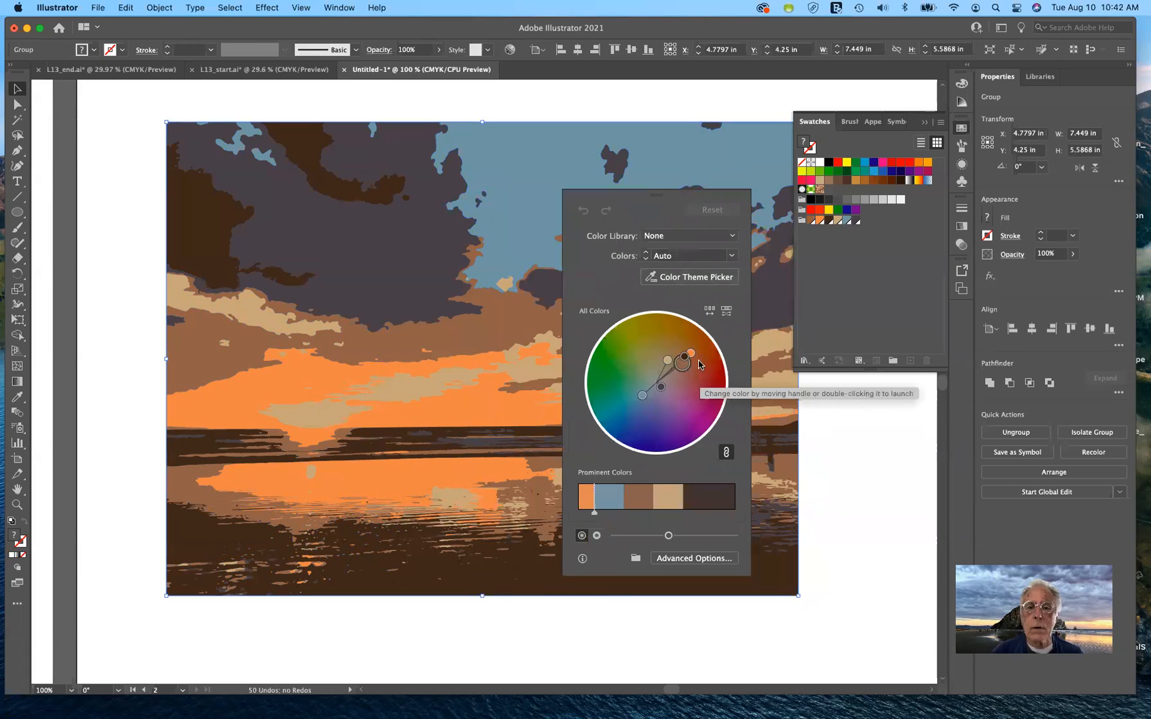
pyautogui.moveTo(684, 368); pyautogui.dragTo(643, 345)
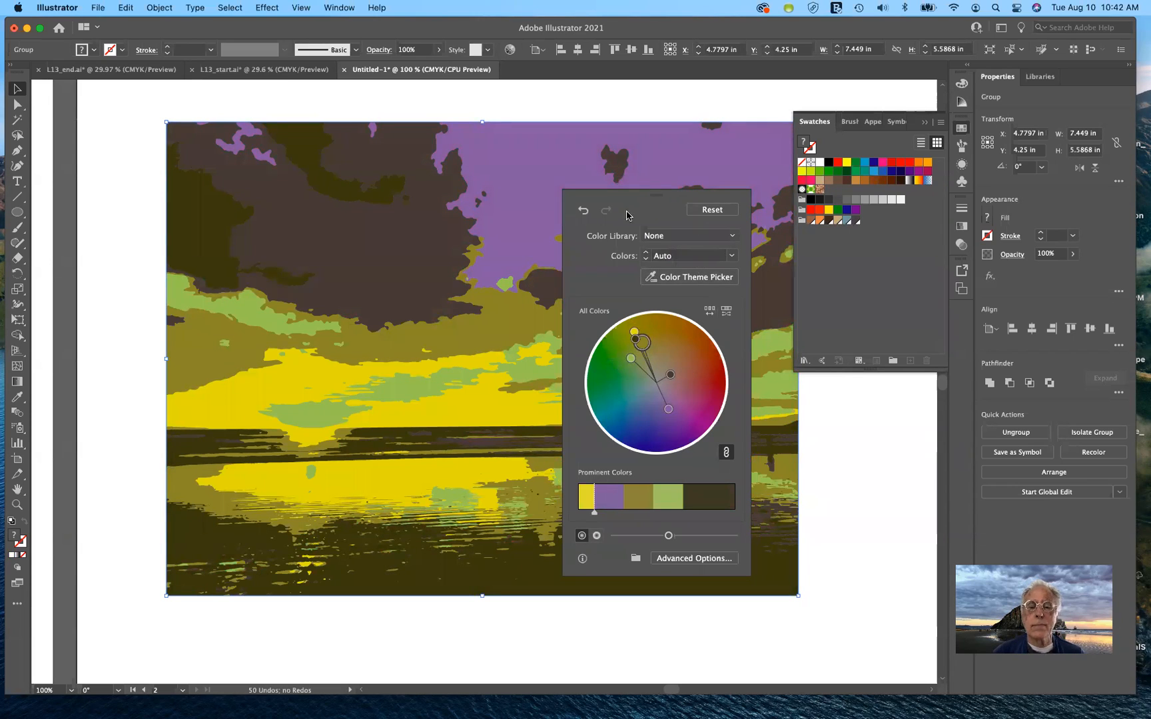
pyautogui.click(584, 211)
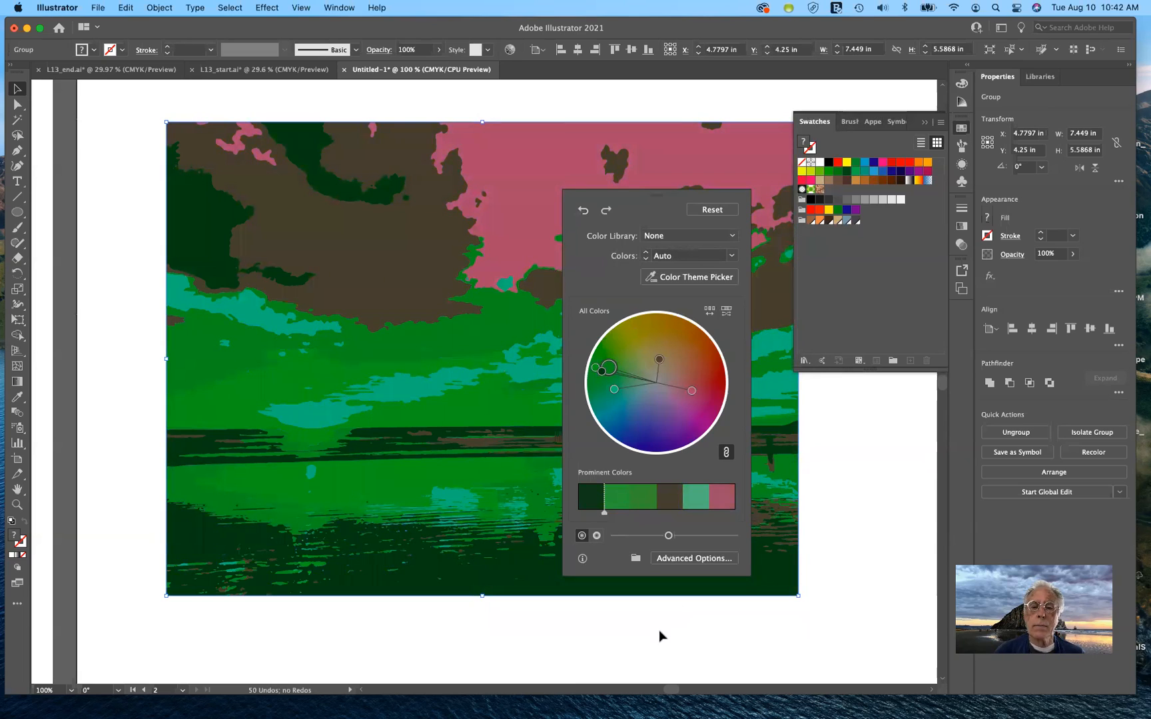
pyautogui.click(720, 213)
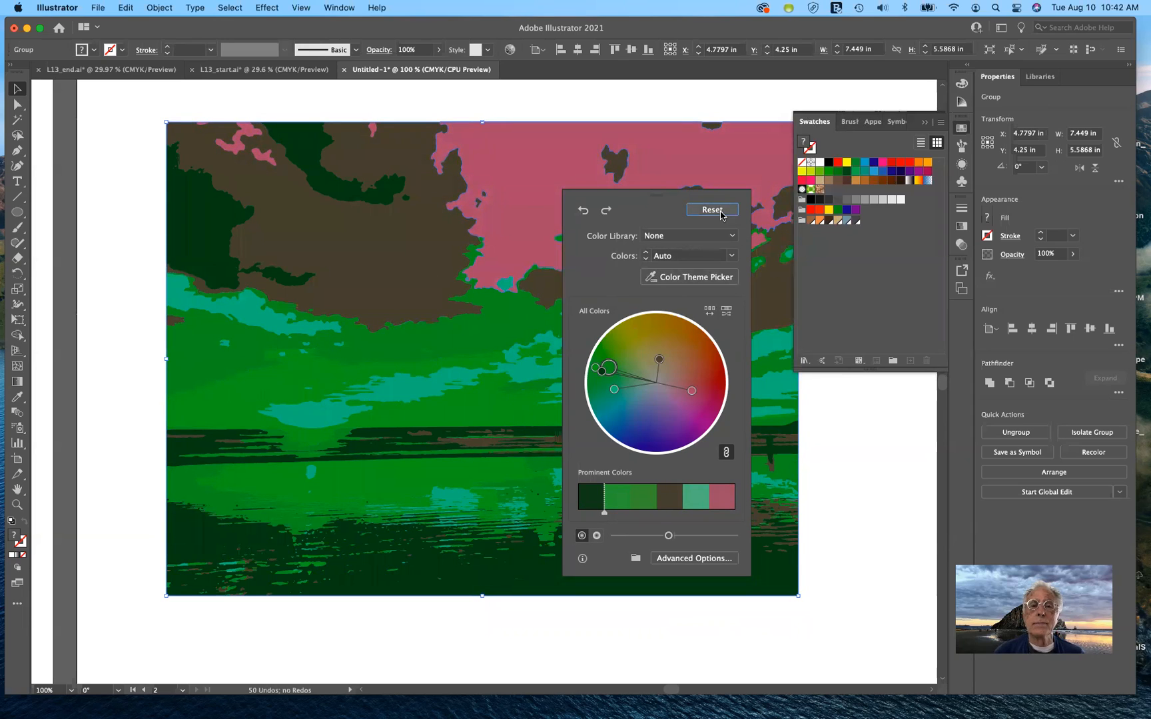
pyautogui.click(761, 620)
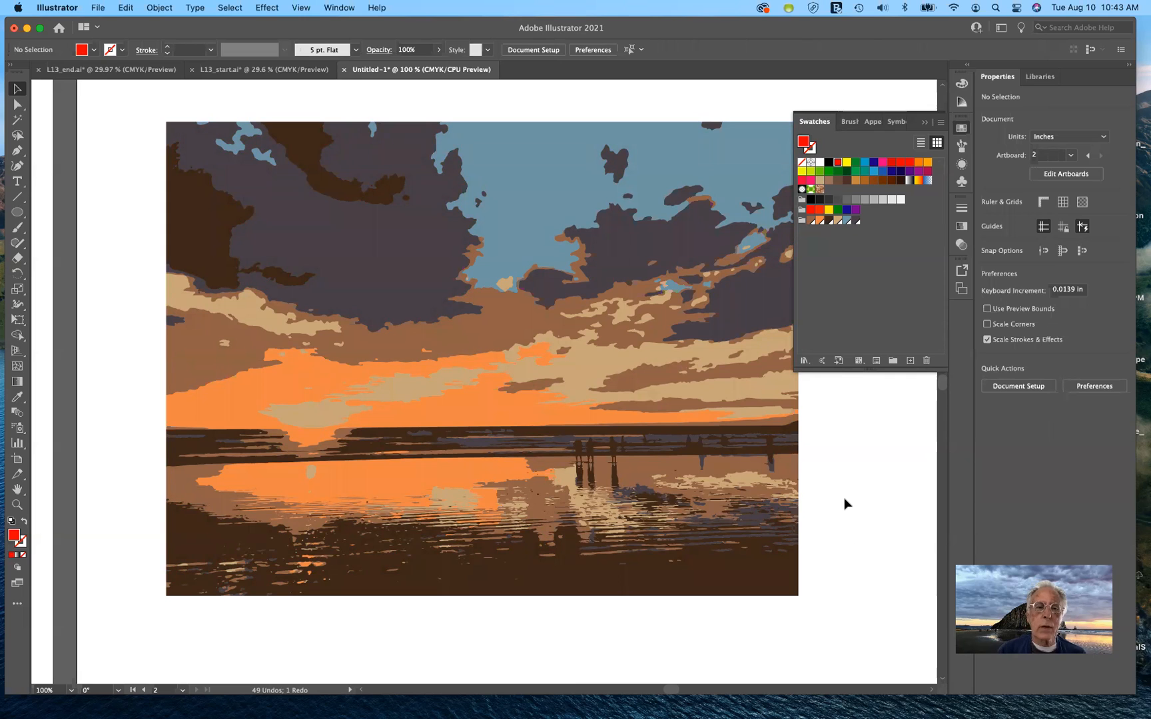
pyautogui.hscroll(-10, 844, 505)
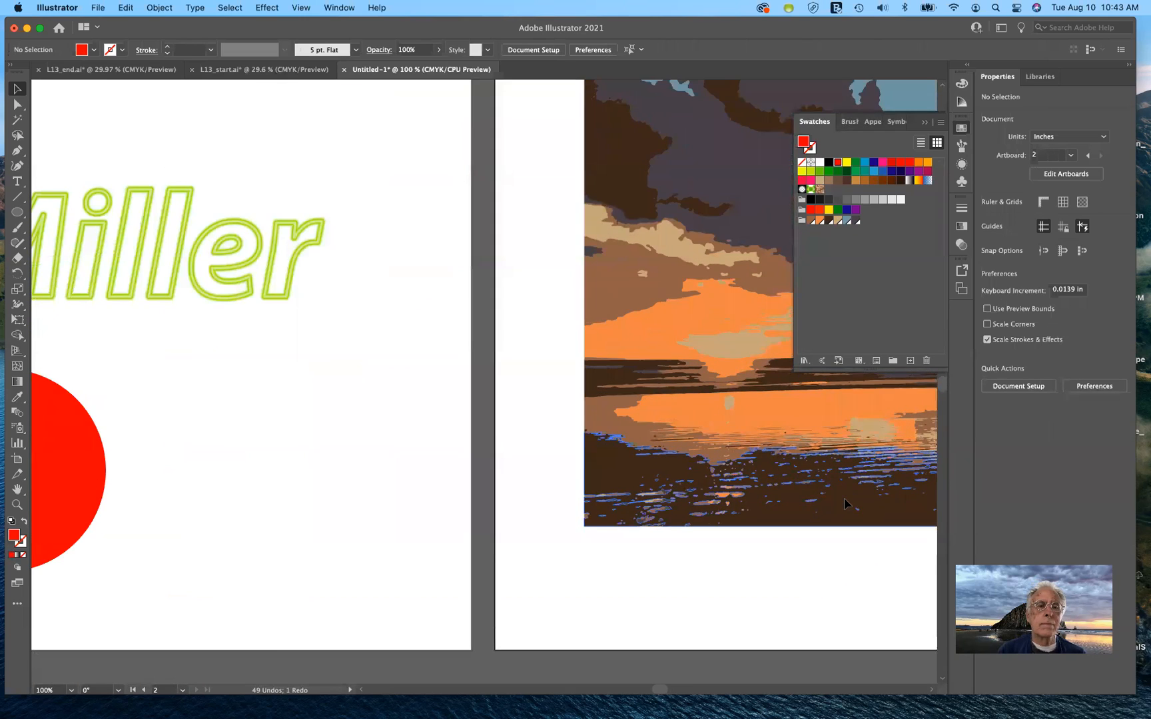
pyautogui.hscroll(-15, 845, 504)
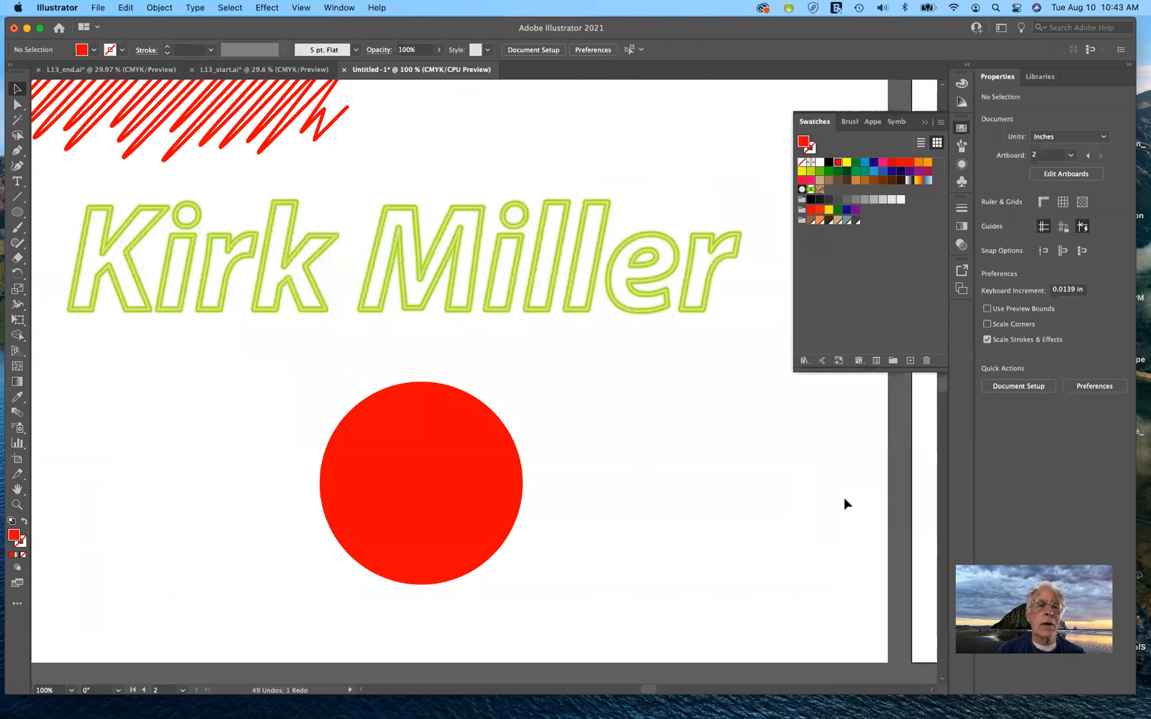
pyautogui.scroll(5, 845, 504)
pyautogui.hscroll(-3, 844, 505)
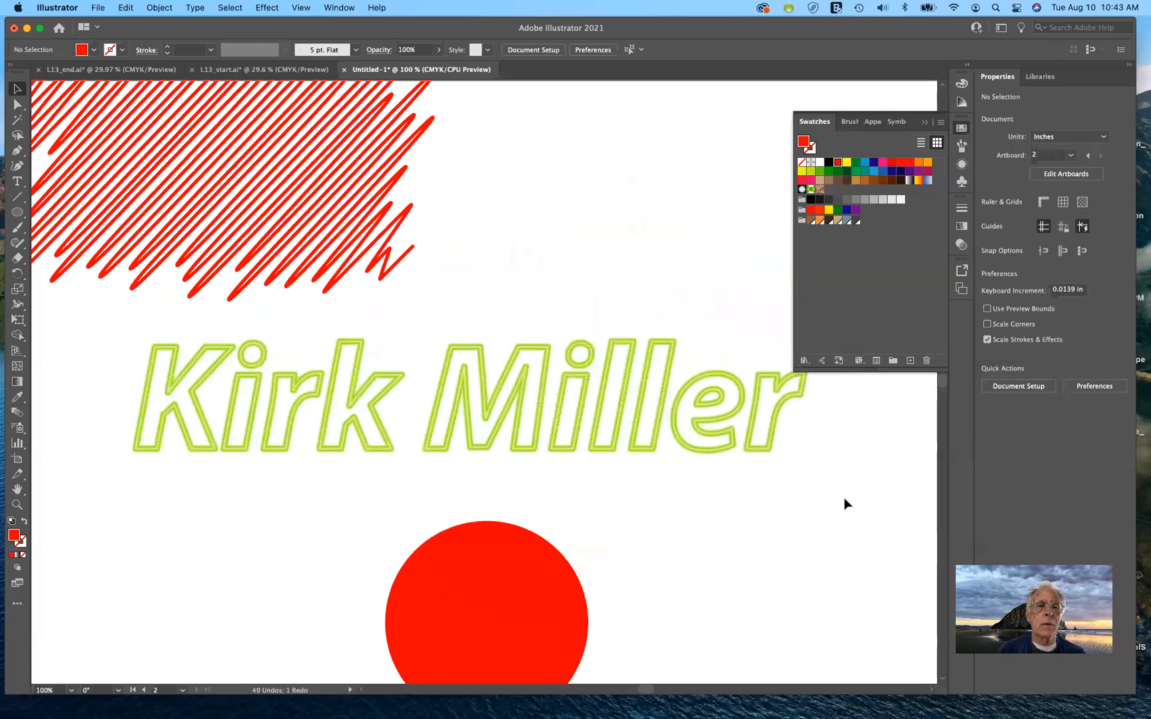
pyautogui.hscroll(-5, 845, 504)
pyautogui.scroll(-2, 844, 505)
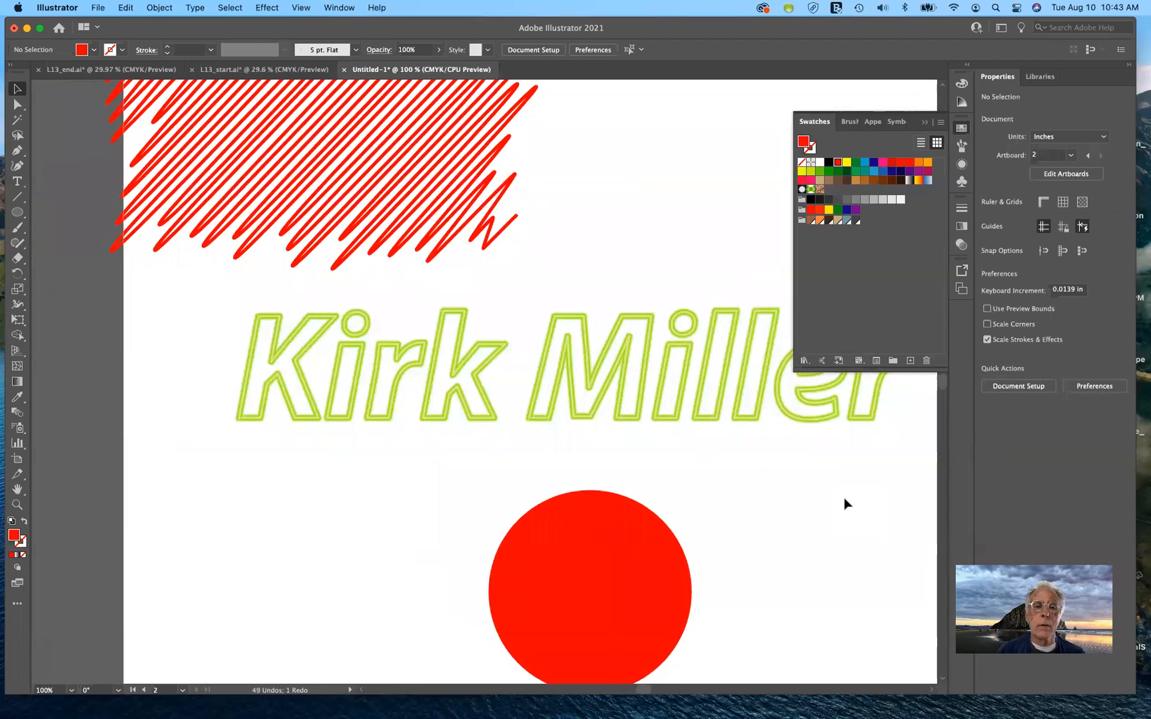
pyautogui.hscroll(5, 845, 504)
pyautogui.scroll(1, 845, 504)
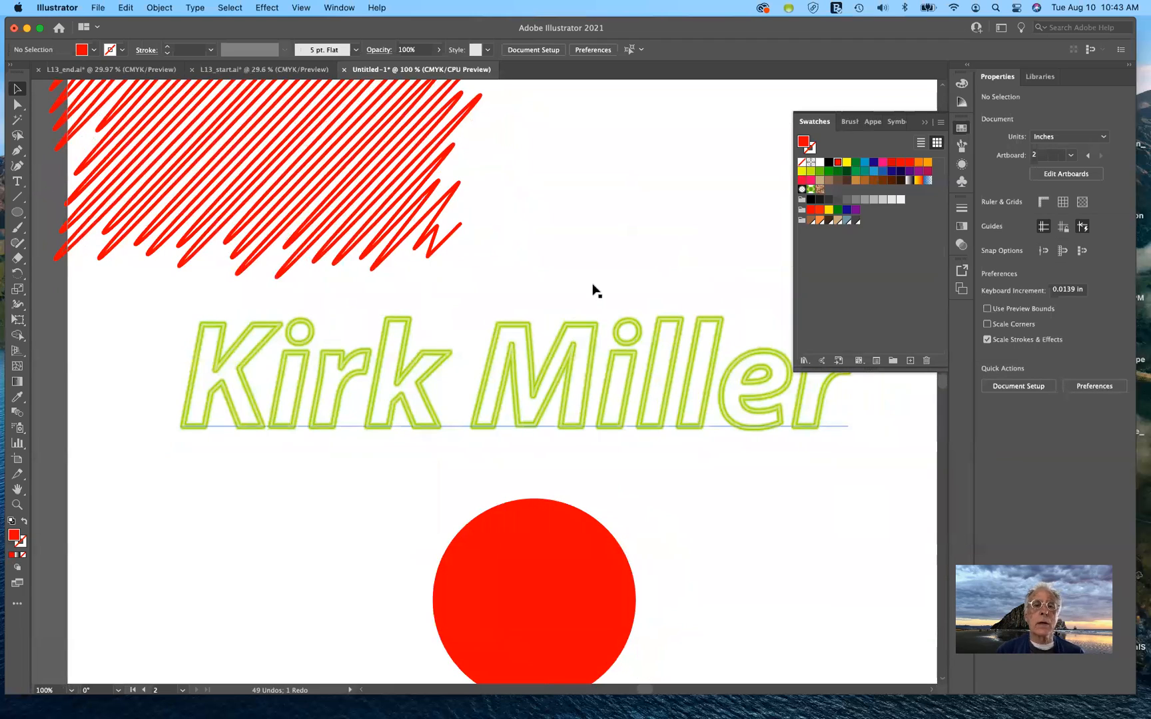
pyautogui.scroll(5, 606, 213)
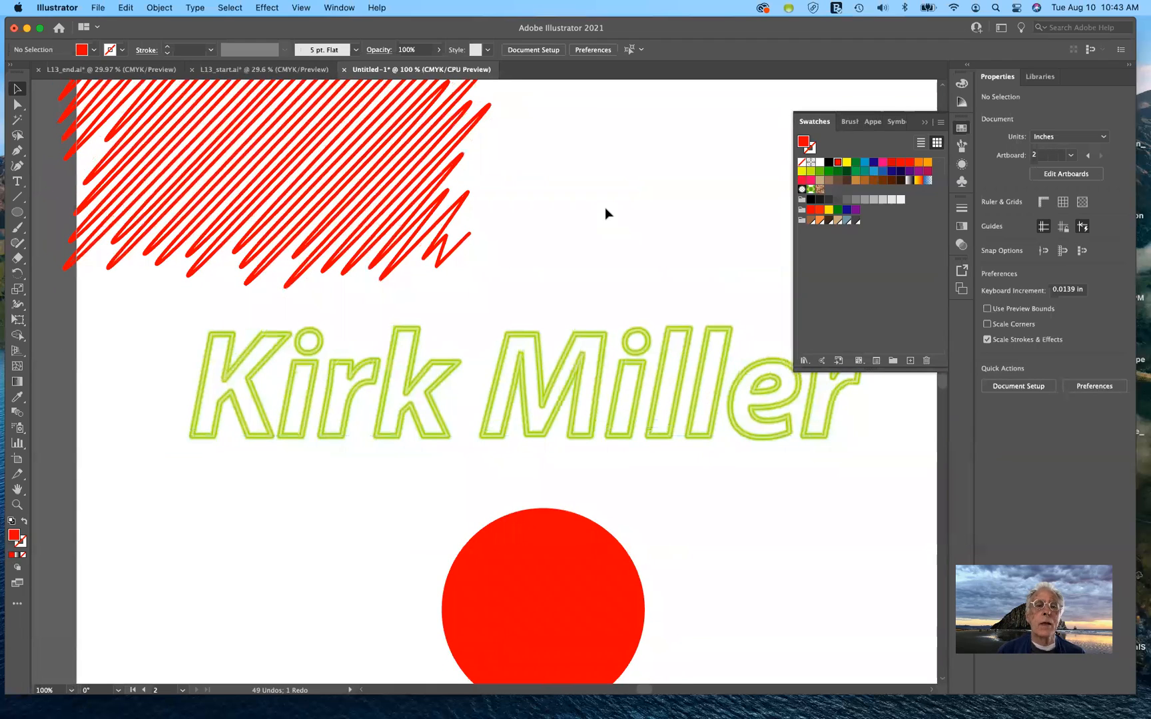
pyautogui.scroll(-3, 606, 214)
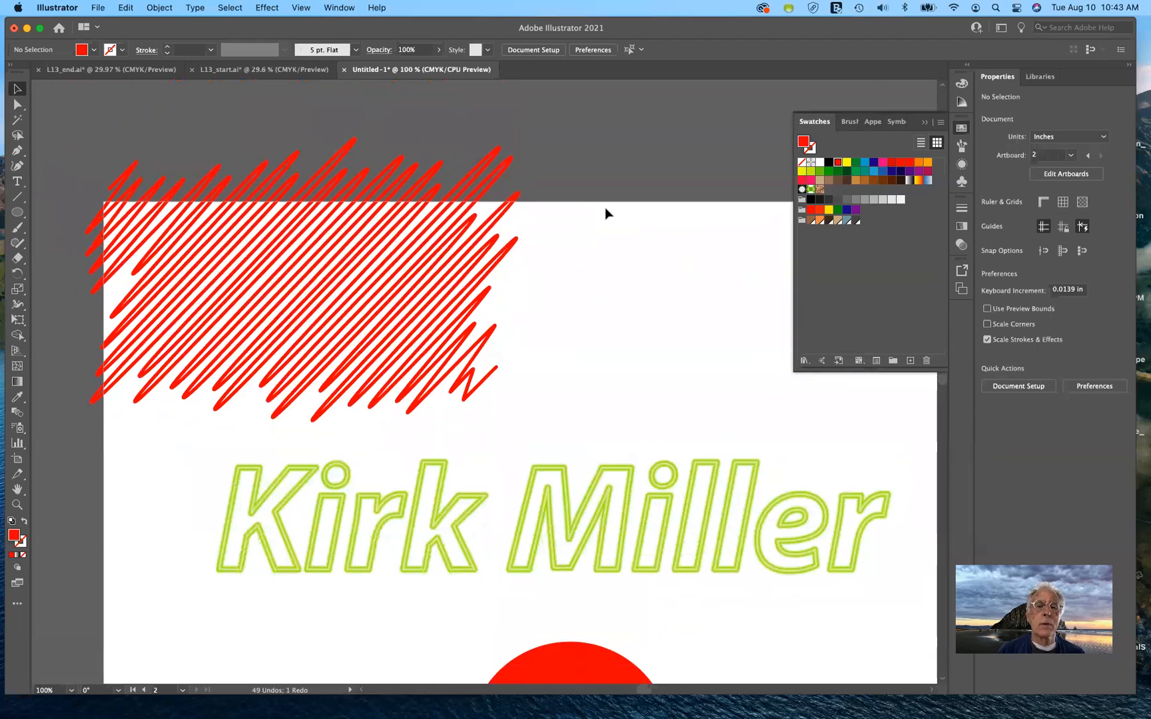
pyautogui.scroll(-5, 606, 212)
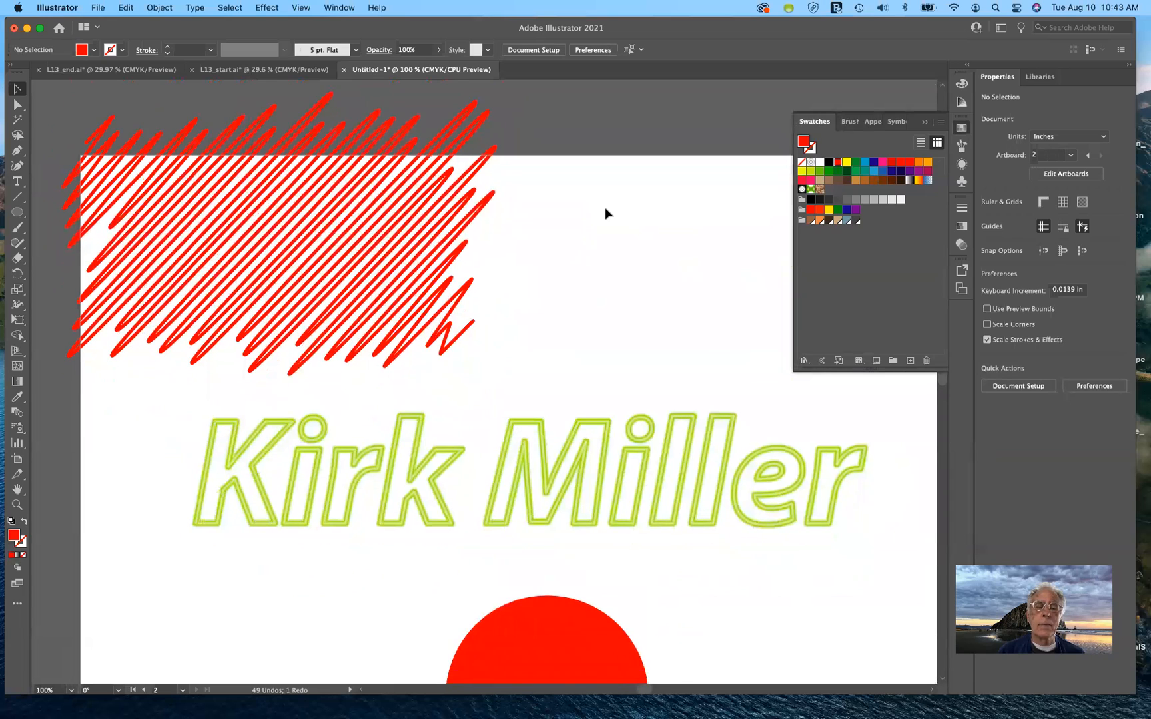
pyautogui.scroll(-4, 606, 212)
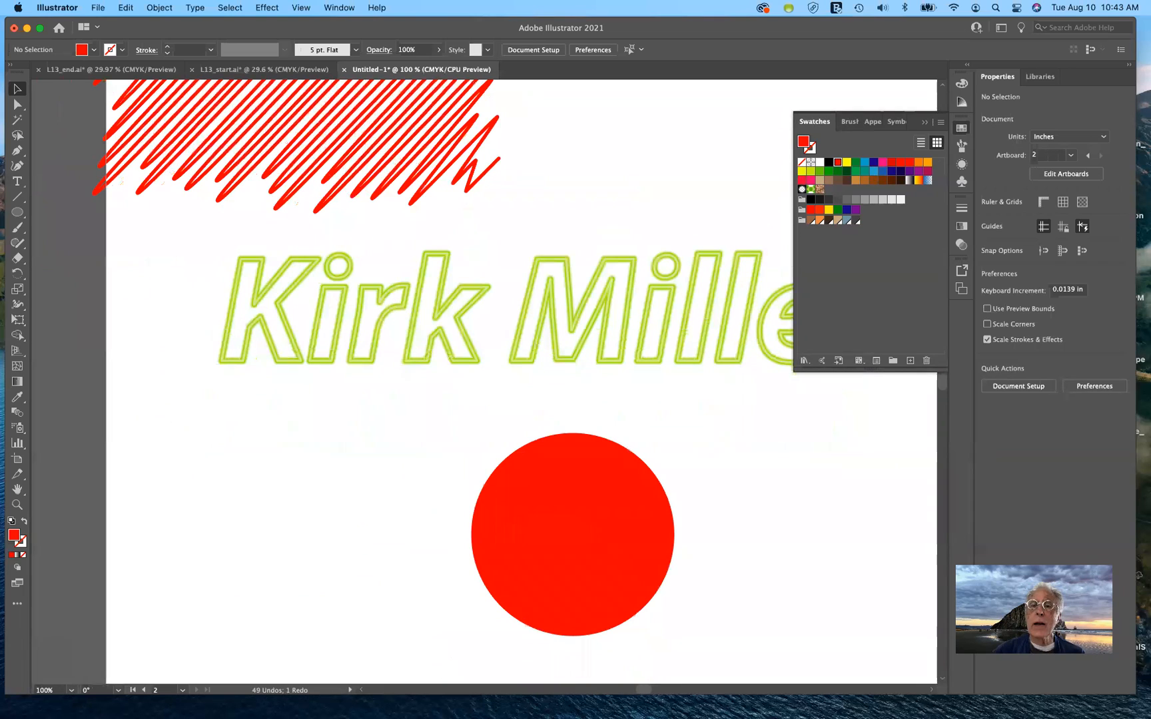
# Close the floating Swatches panel and reset the Essentials Classic workspace with the neon text selected
pyautogui.click(925, 124)
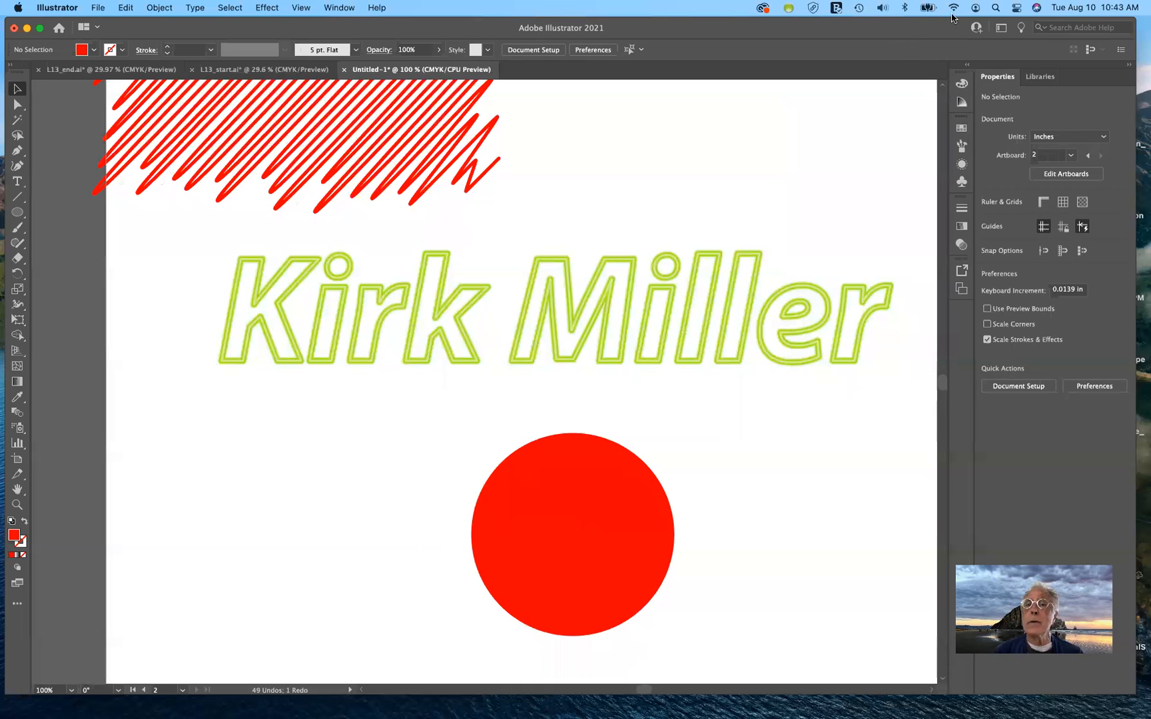
pyautogui.moveTo(926, 25); pyautogui.dragTo(924, 24)
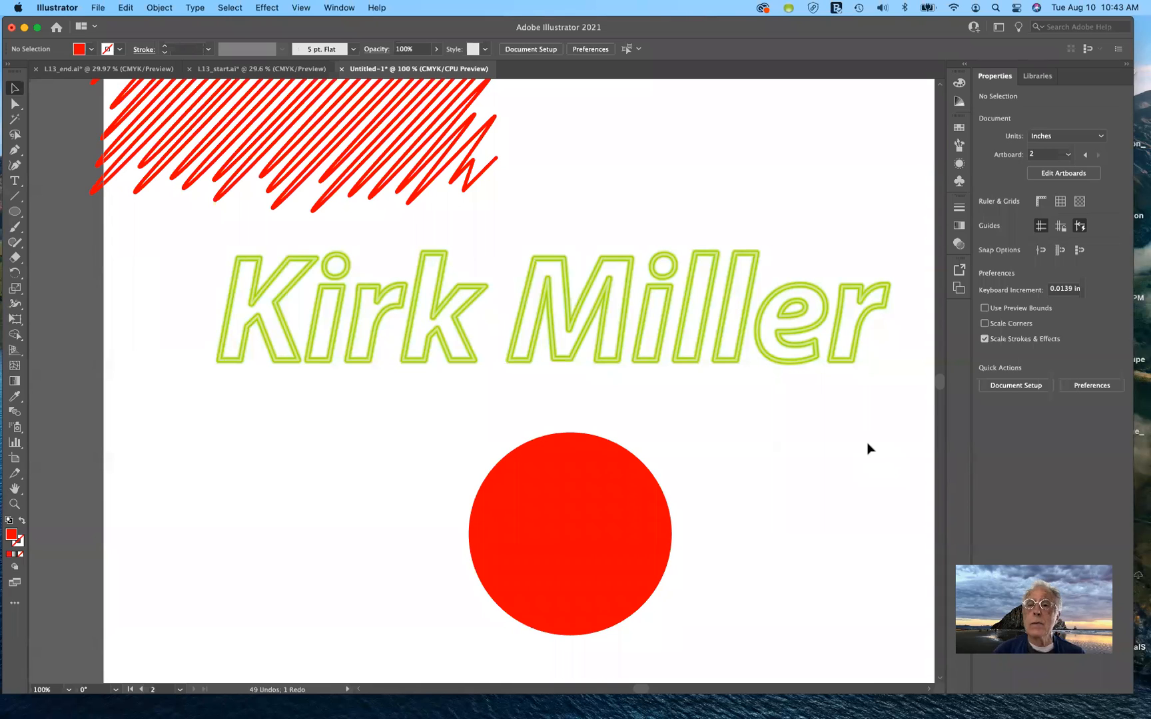
pyautogui.click(723, 351)
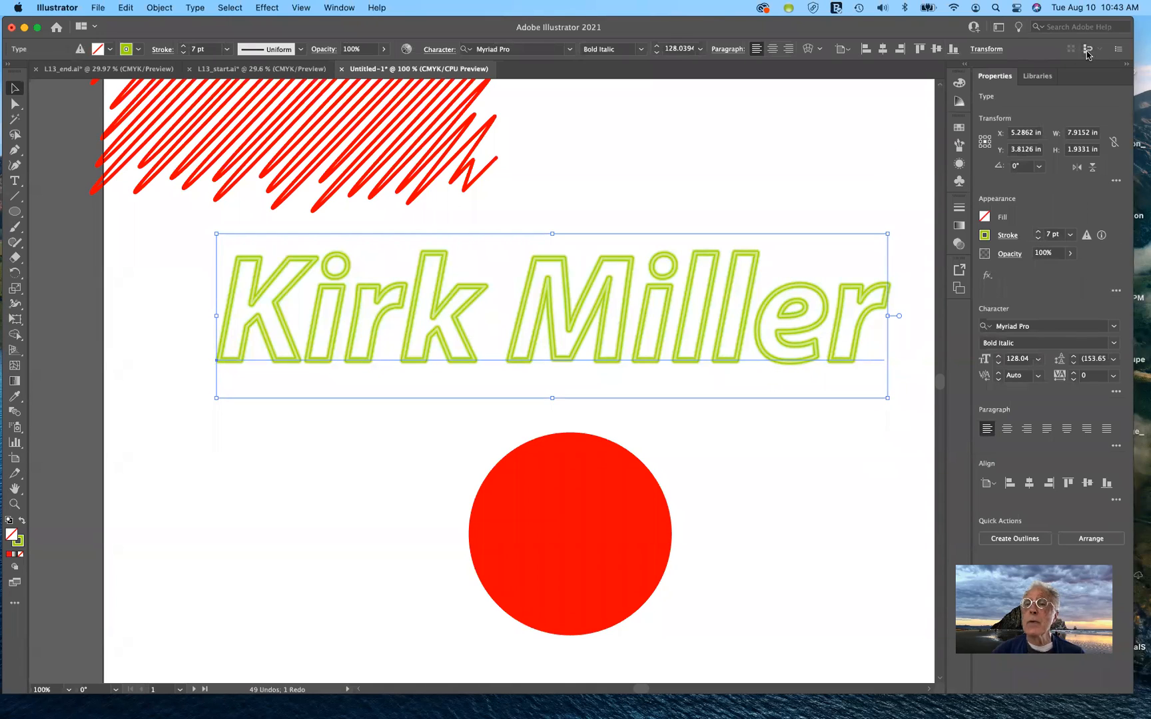
pyautogui.click(1001, 28)
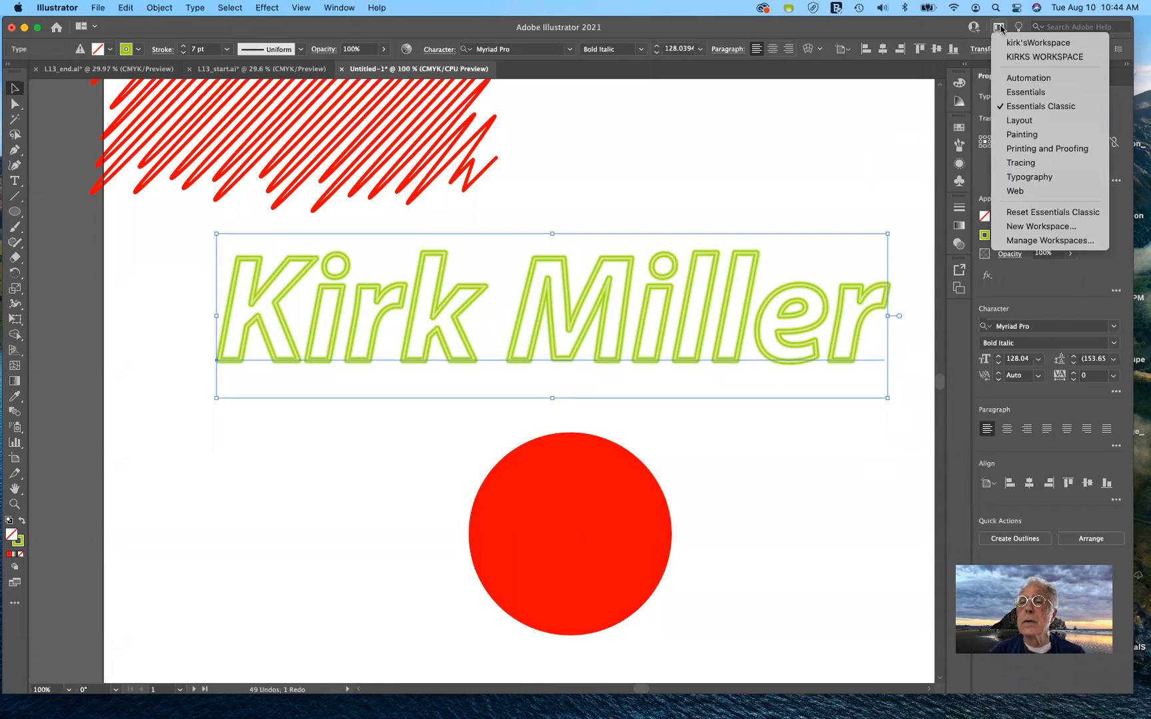
pyautogui.click(1030, 213)
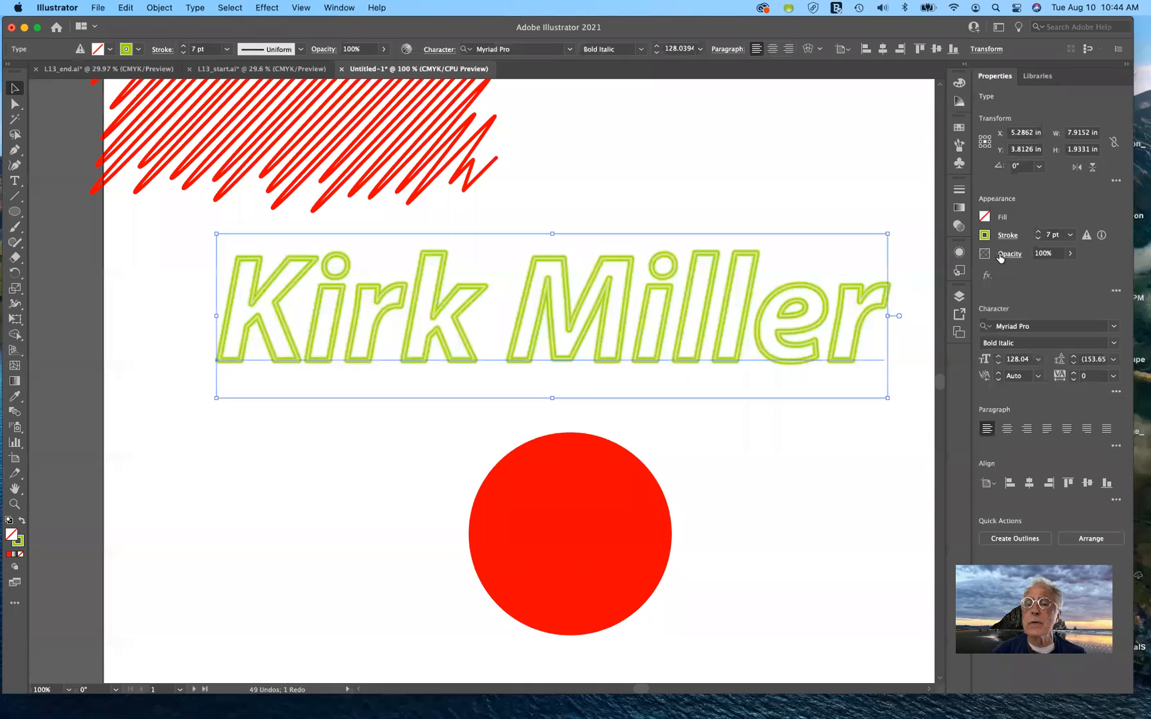
# Review the neon text's stacked strokes in the Appearance panel, then switch to L13_start.ai
pyautogui.click(958, 254)
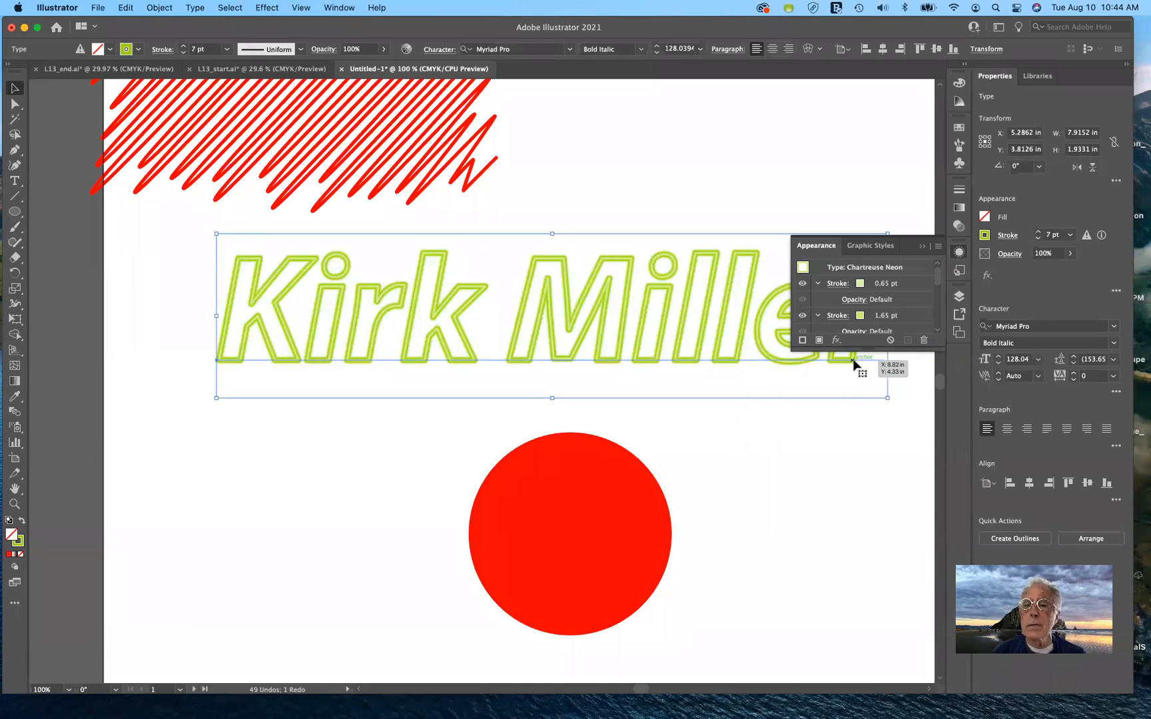
pyautogui.moveTo(864, 350)
pyautogui.mouseDown()
pyautogui.moveTo(853, 490)
pyautogui.moveTo(864, 596)
pyautogui.mouseUp()
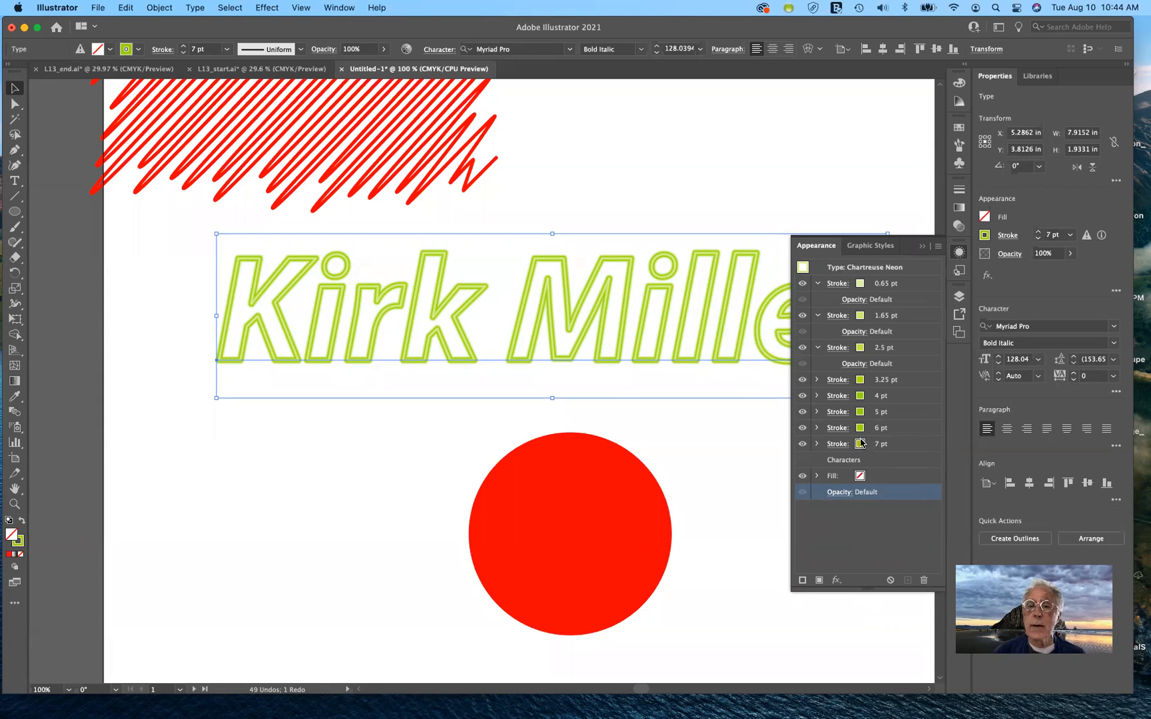
pyautogui.click(922, 248)
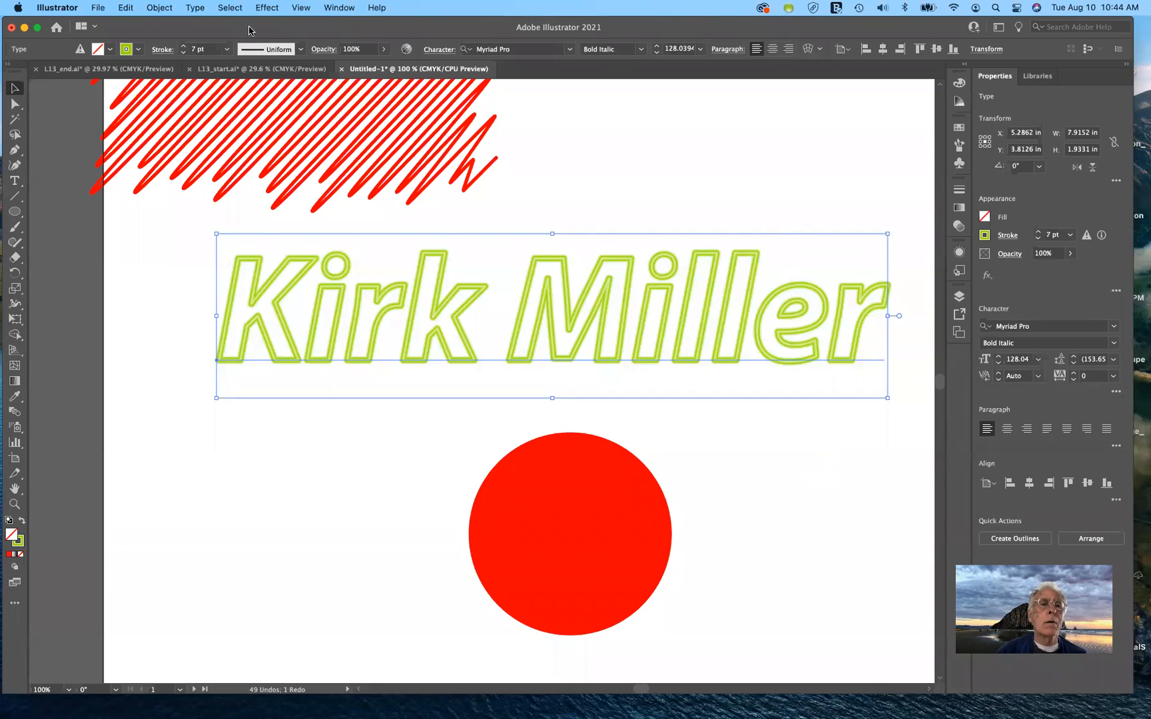
pyautogui.click(265, 71)
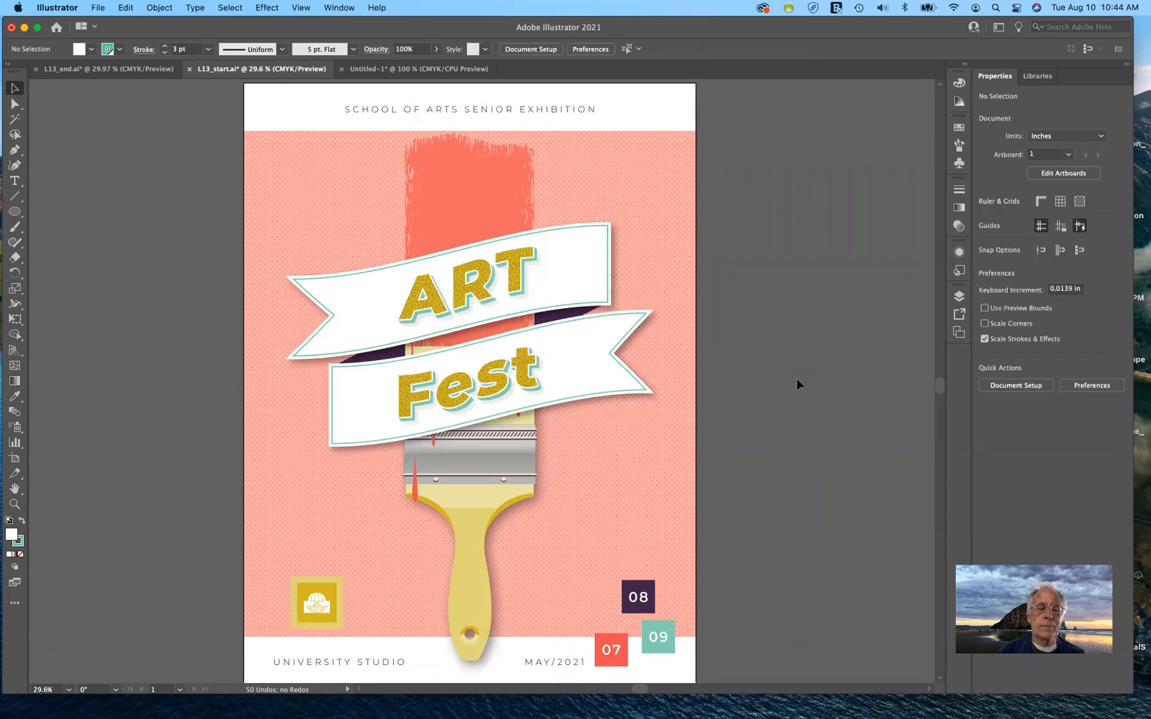
# Select the gold square logo group at the poster's lower left and zoom in on it
pyautogui.click(330, 595)
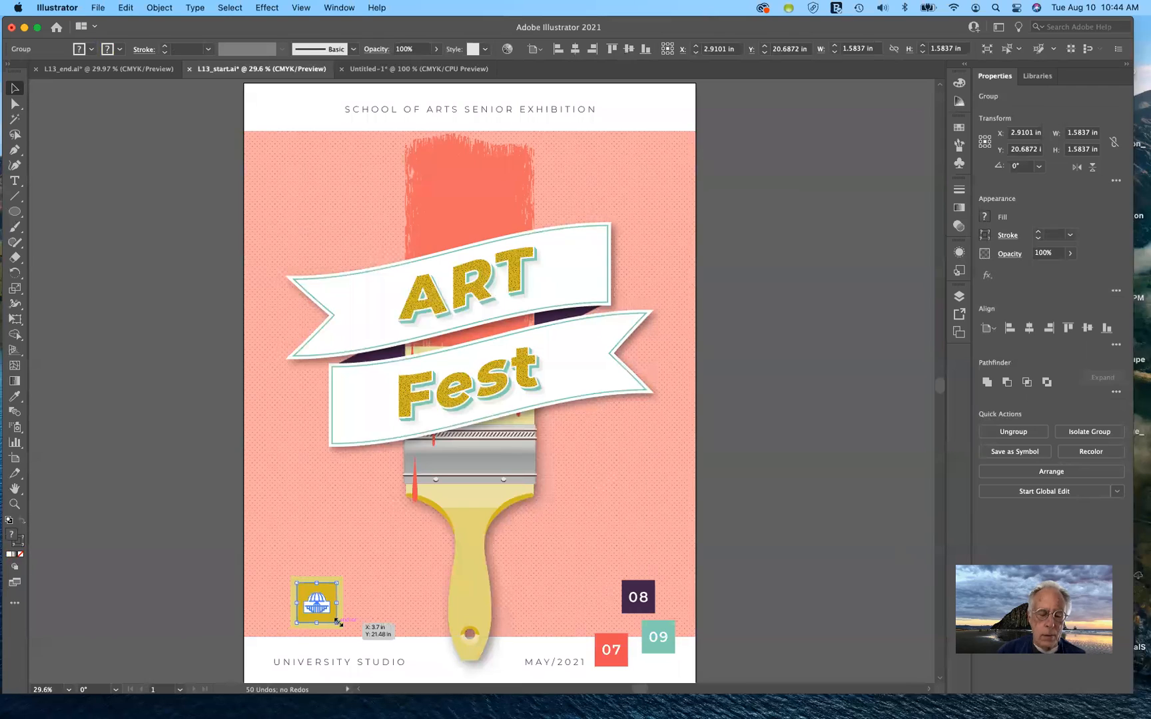
pyautogui.scroll(5, 354, 606)
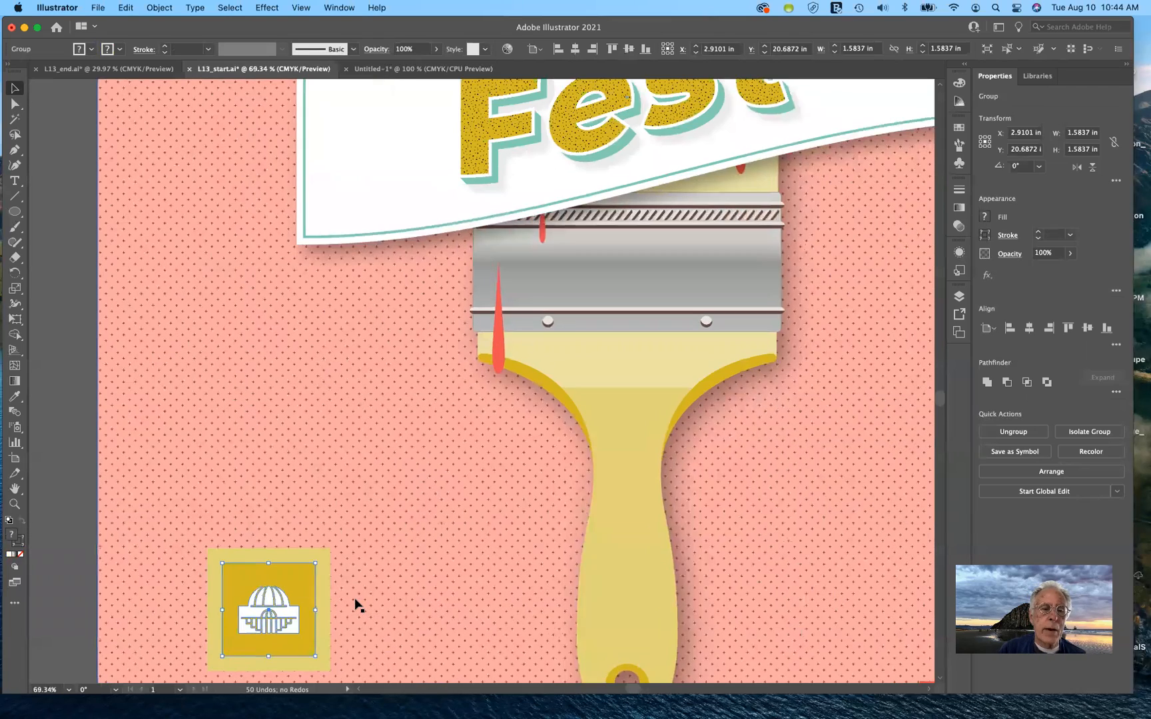
pyautogui.scroll(-2, 354, 606)
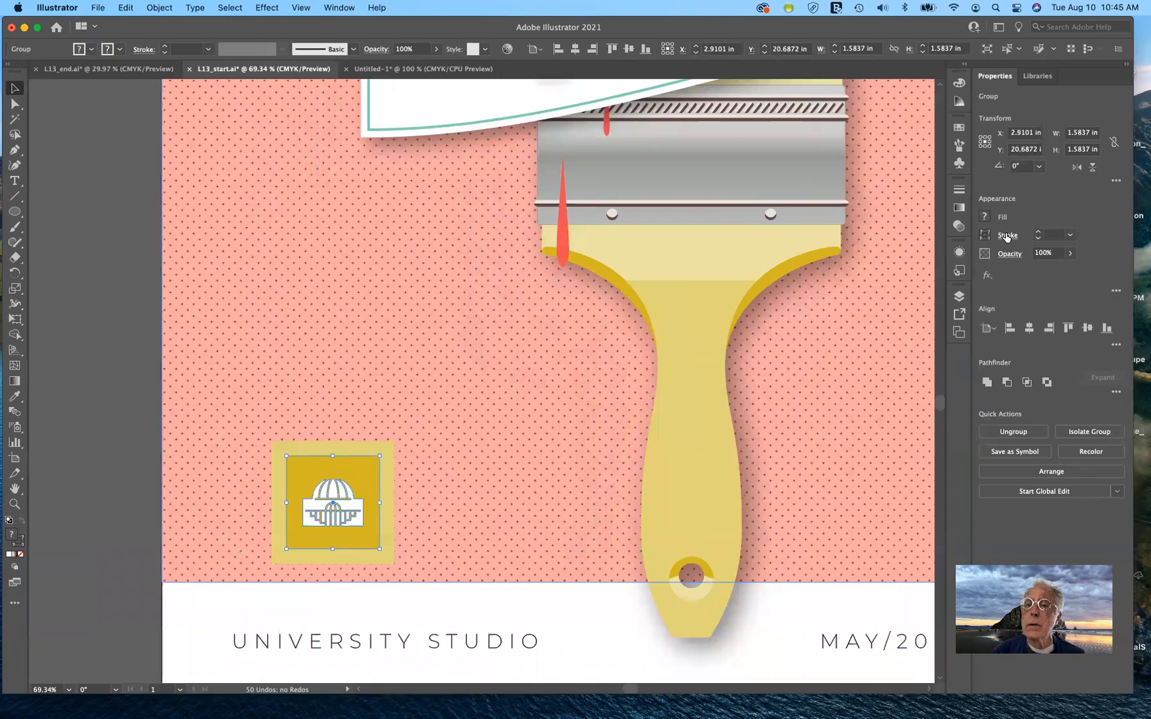
pyautogui.doubleClick(15, 288)
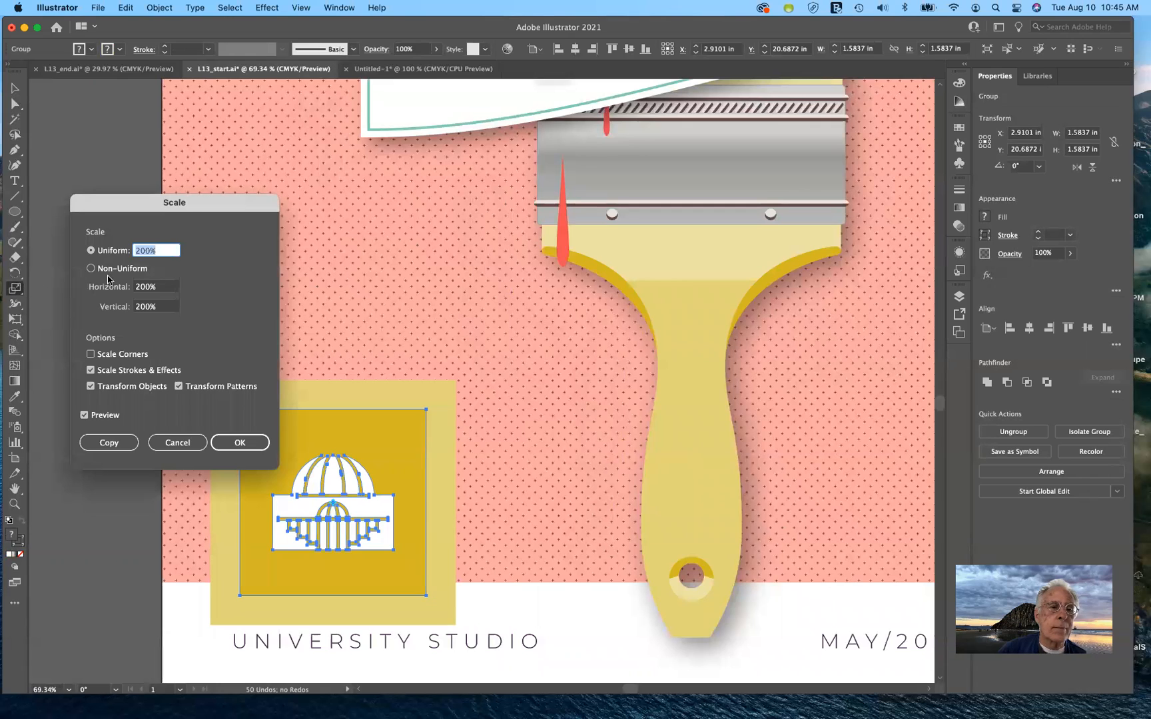
pyautogui.moveTo(182, 196); pyautogui.dragTo(733, 177)
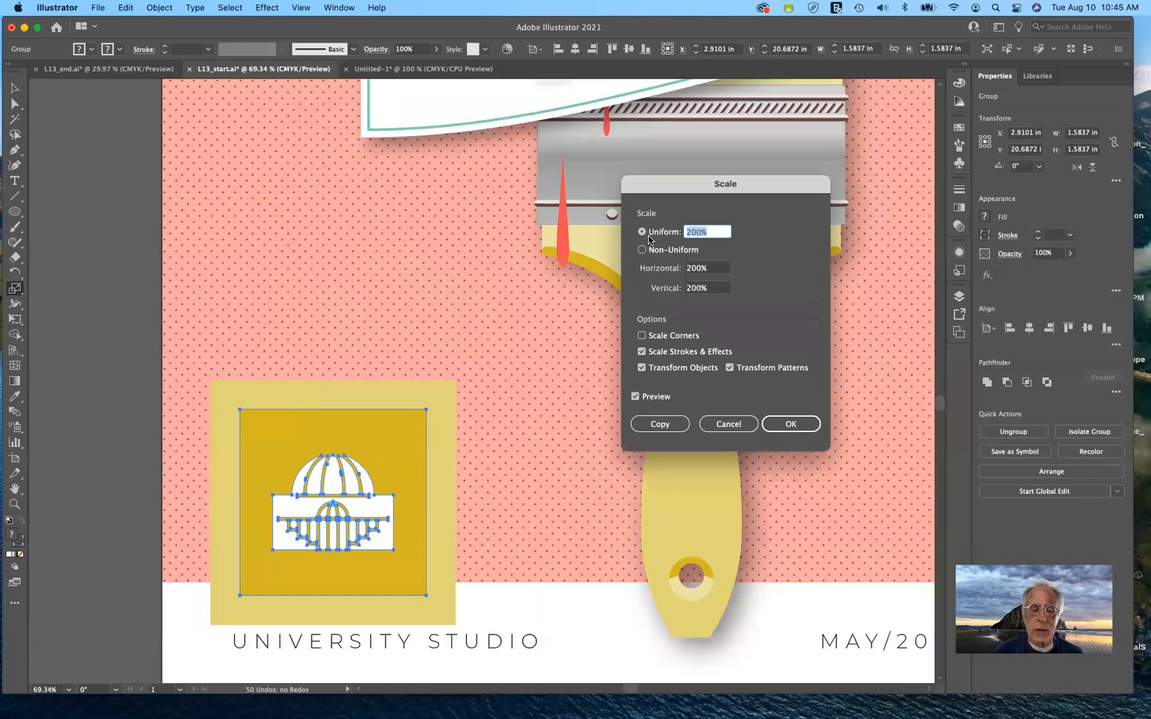
pyautogui.write('2')
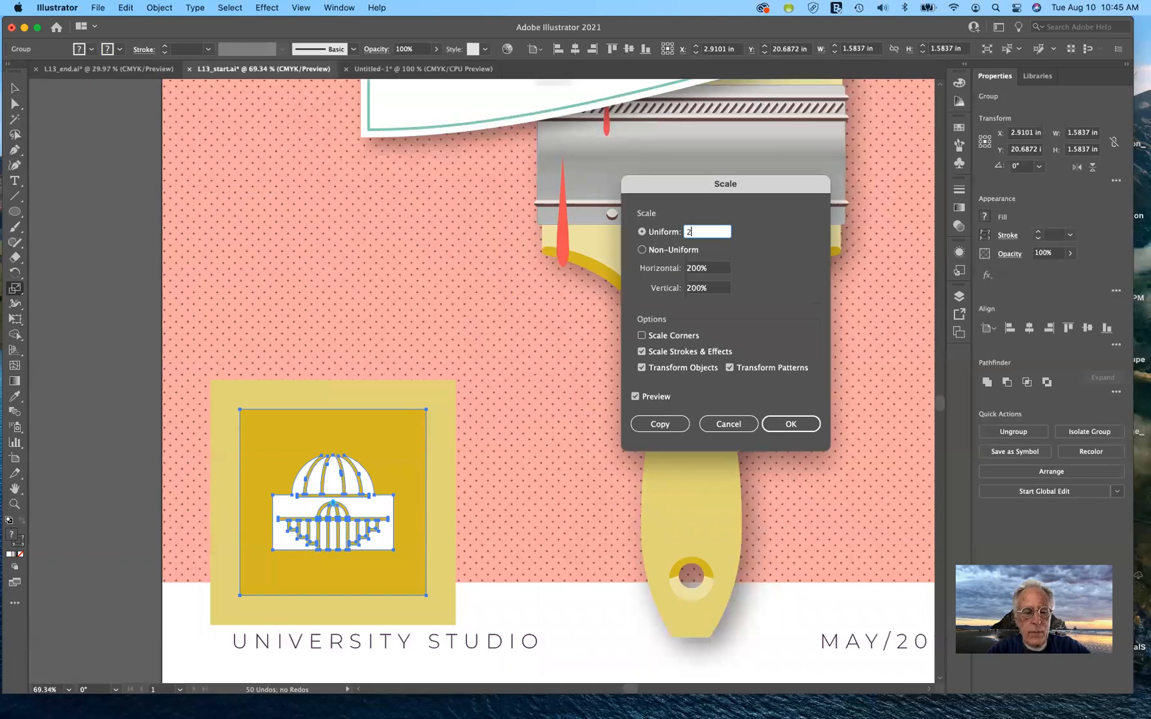
pyautogui.press('Tab')
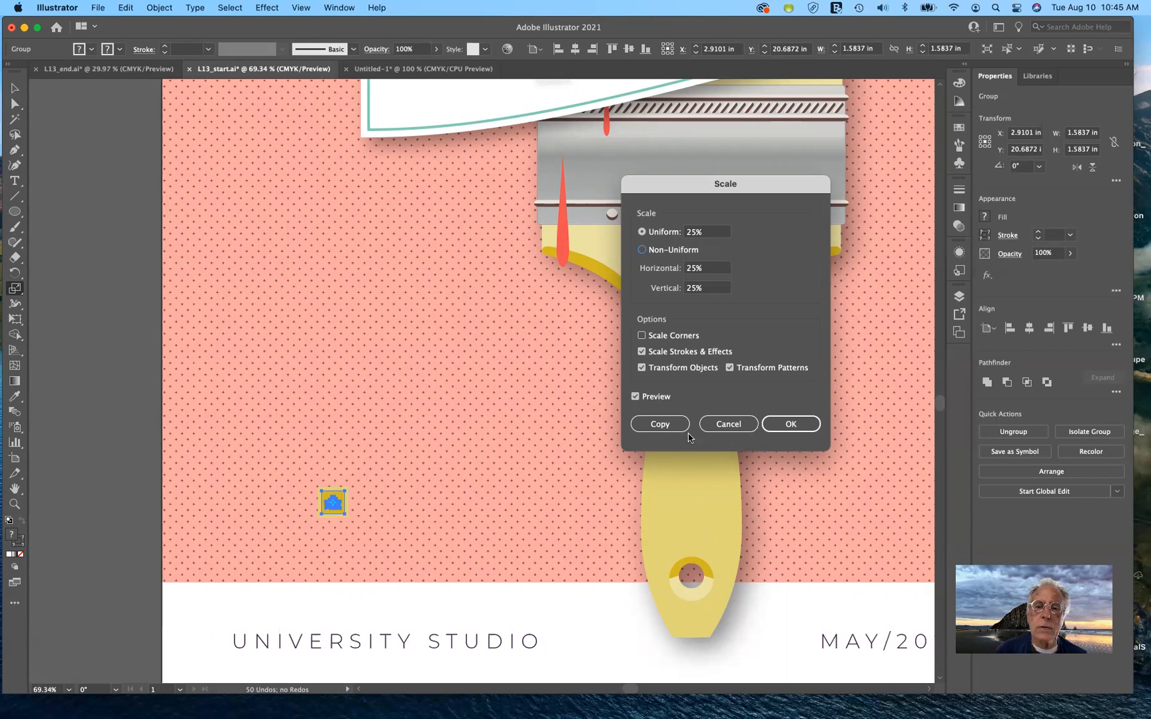
pyautogui.click(717, 427)
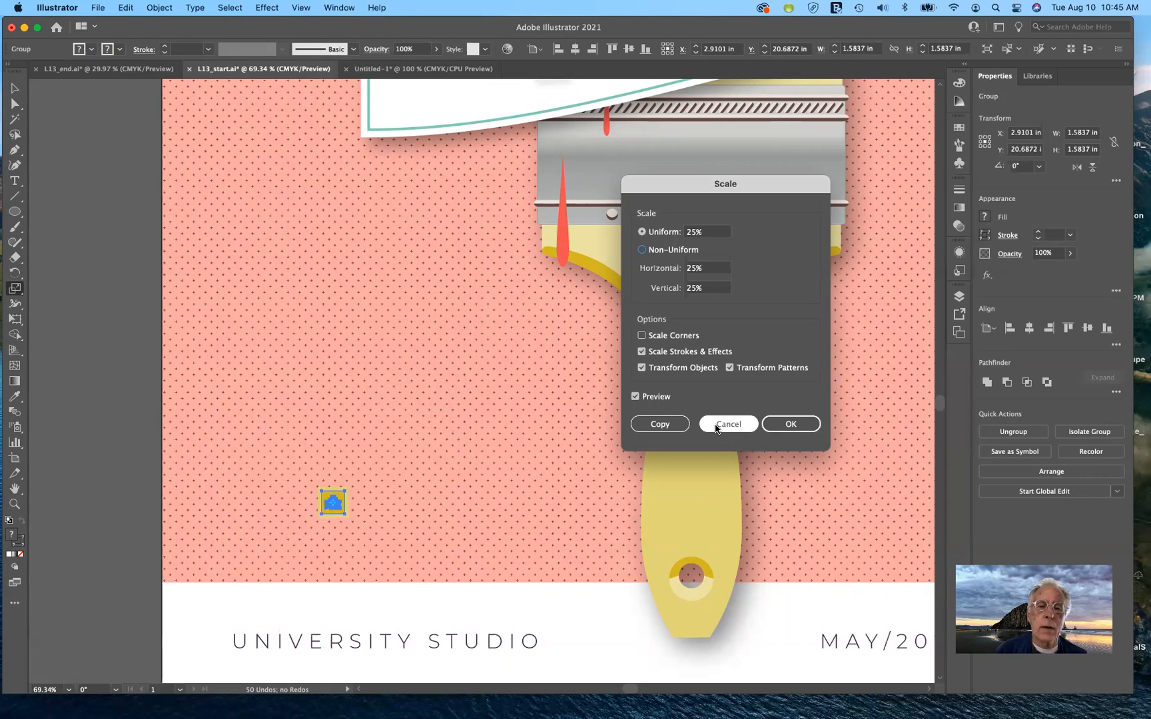
pyautogui.click(717, 427)
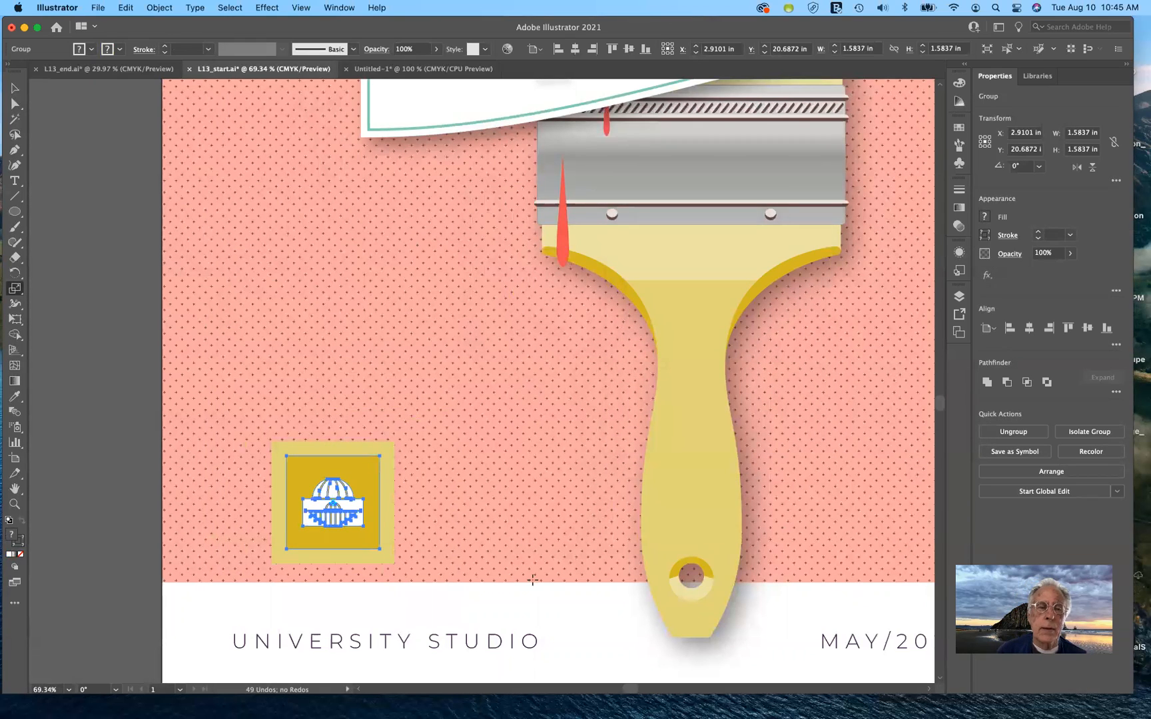
pyautogui.click(12, 87)
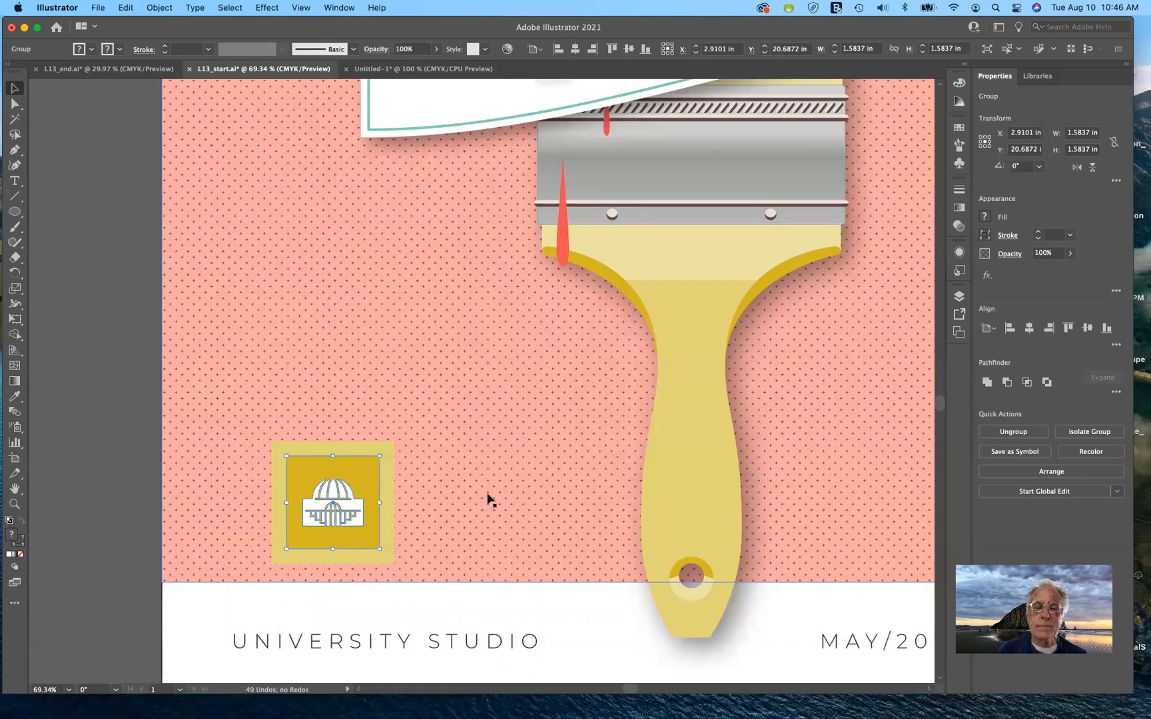
pyautogui.scroll(-5, 488, 500)
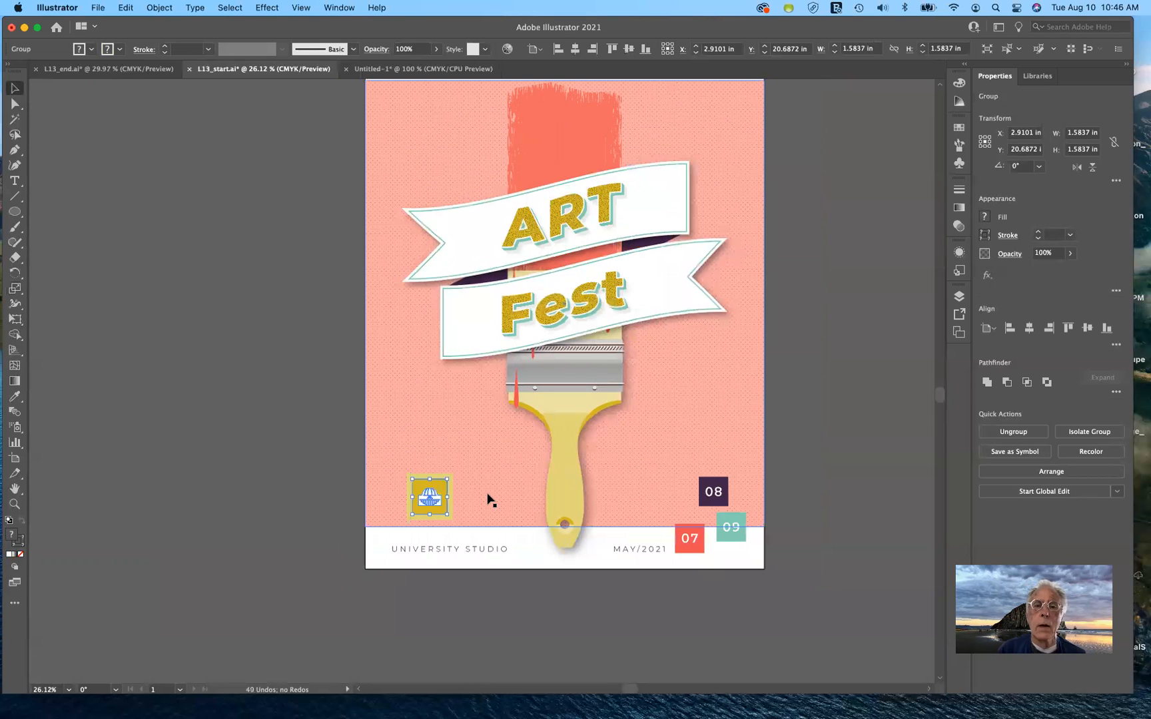
pyautogui.hscroll(5, 489, 500)
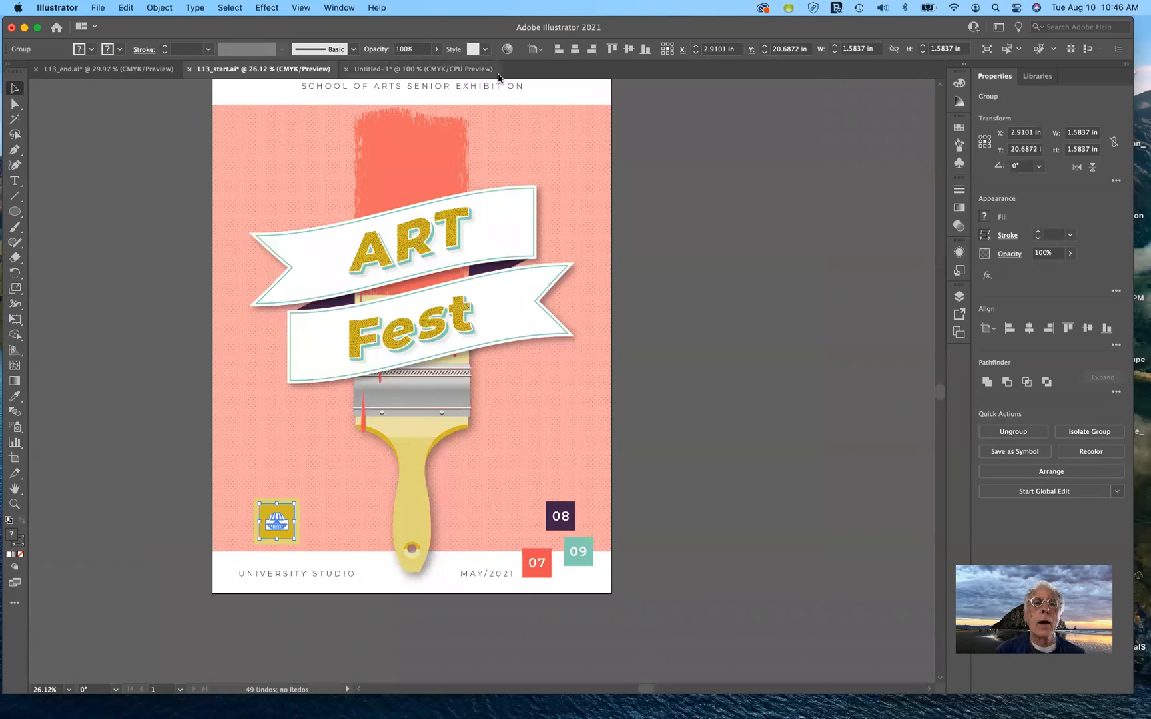
# In the Untitled-1 document, move the red circle to the left
pyautogui.click(430, 69)
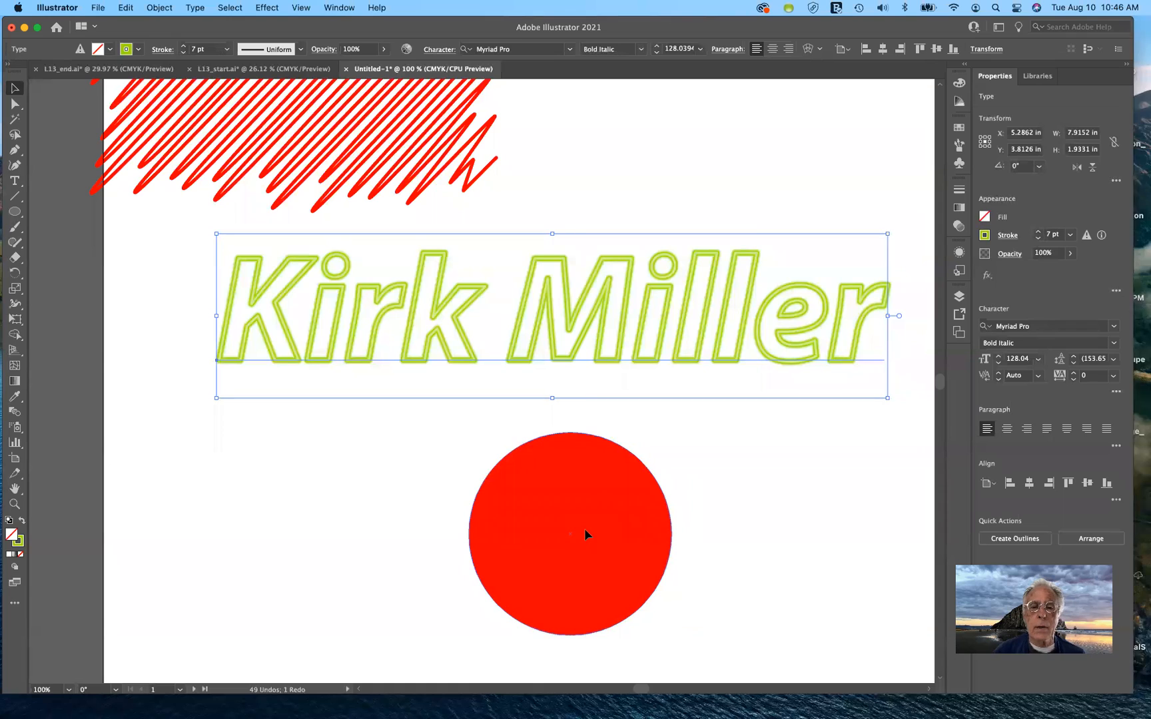
pyautogui.click(585, 535)
pyautogui.moveTo(514, 481); pyautogui.dragTo(357, 463)
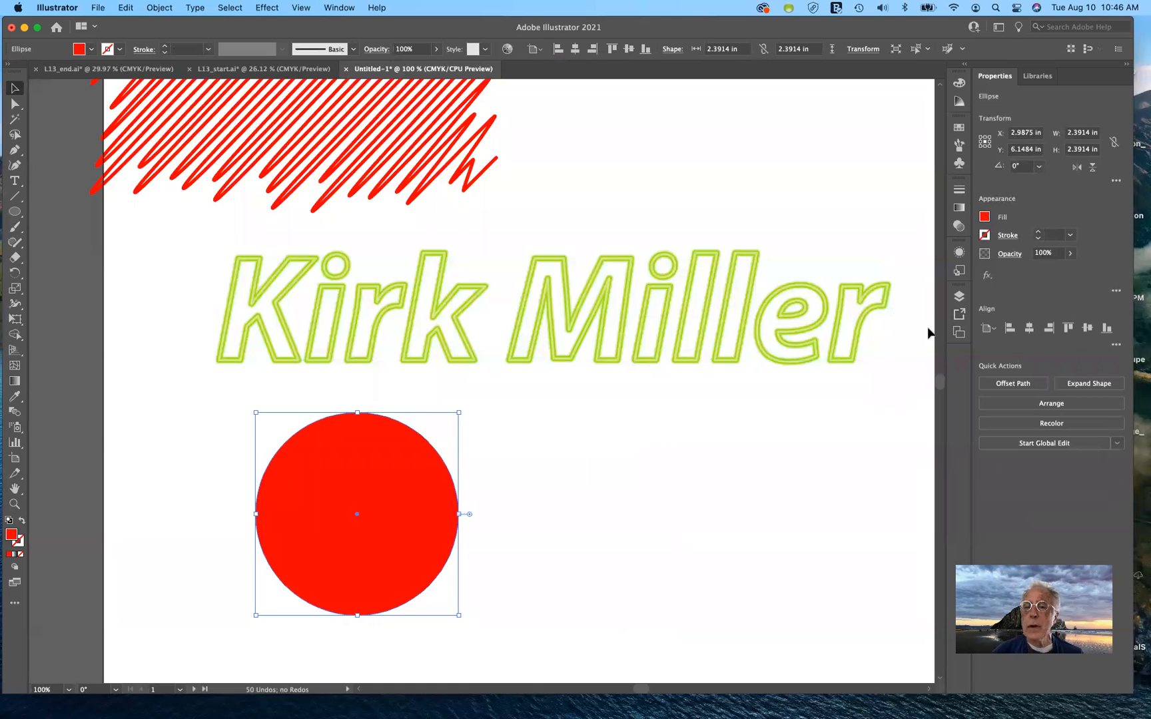
# Expand Layer 1 in the Layers panel and target all of its objects
pyautogui.click(959, 297)
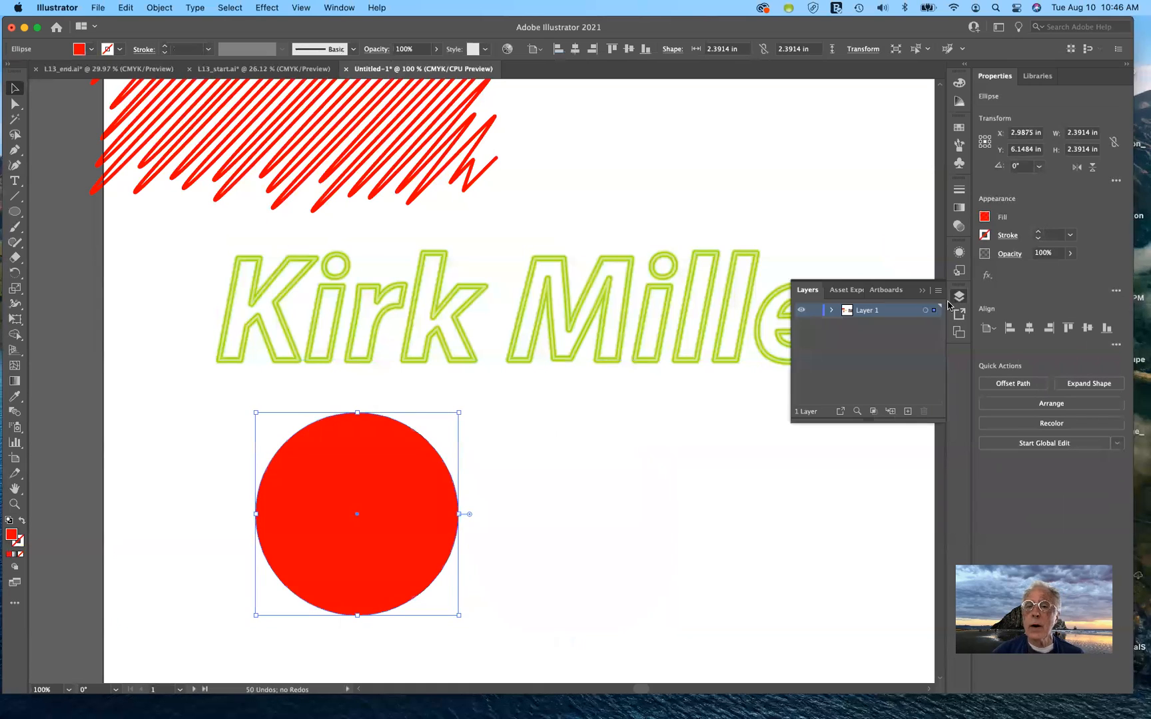
pyautogui.click(831, 311)
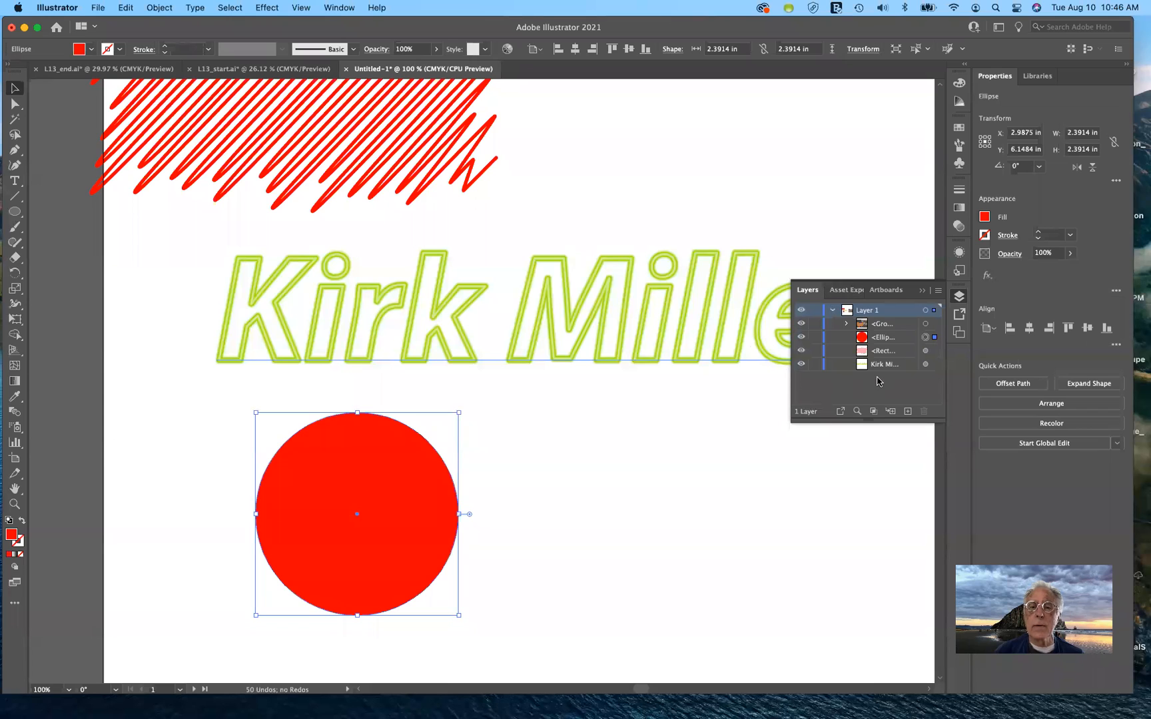
pyautogui.click(936, 312)
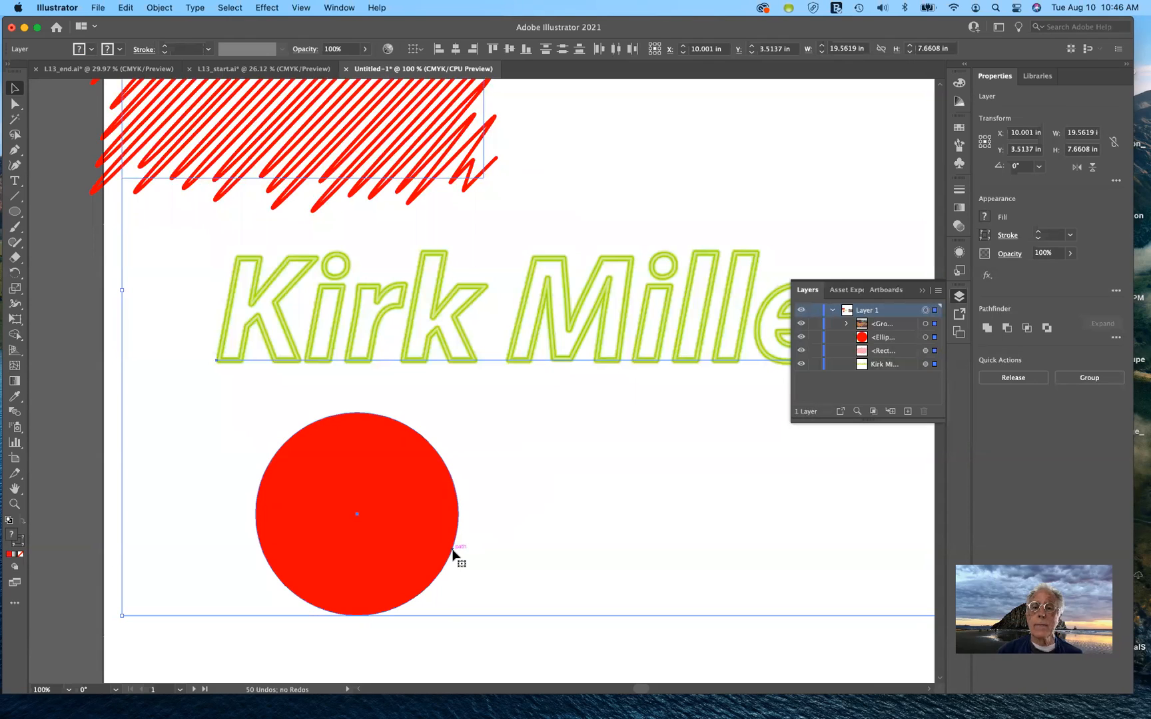
# Create Layer 2, move the red circle's <Ellipse> into it, lock Layer 1, and target Layer 2
pyautogui.click(858, 390)
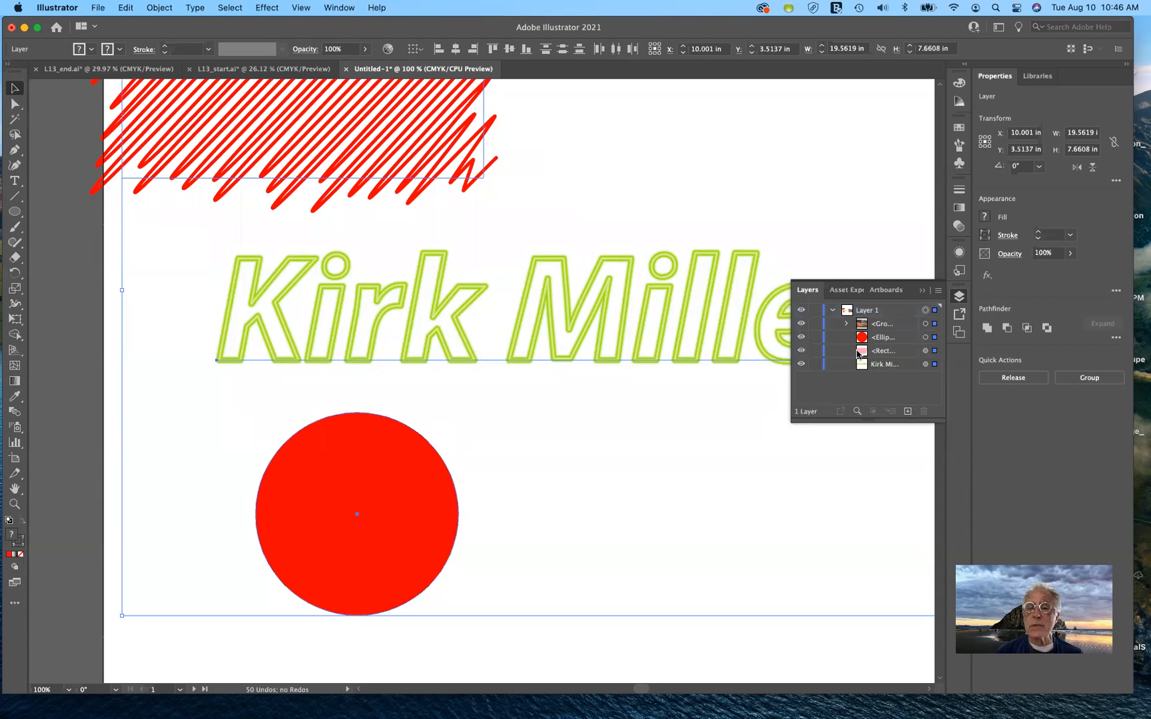
pyautogui.click(908, 411)
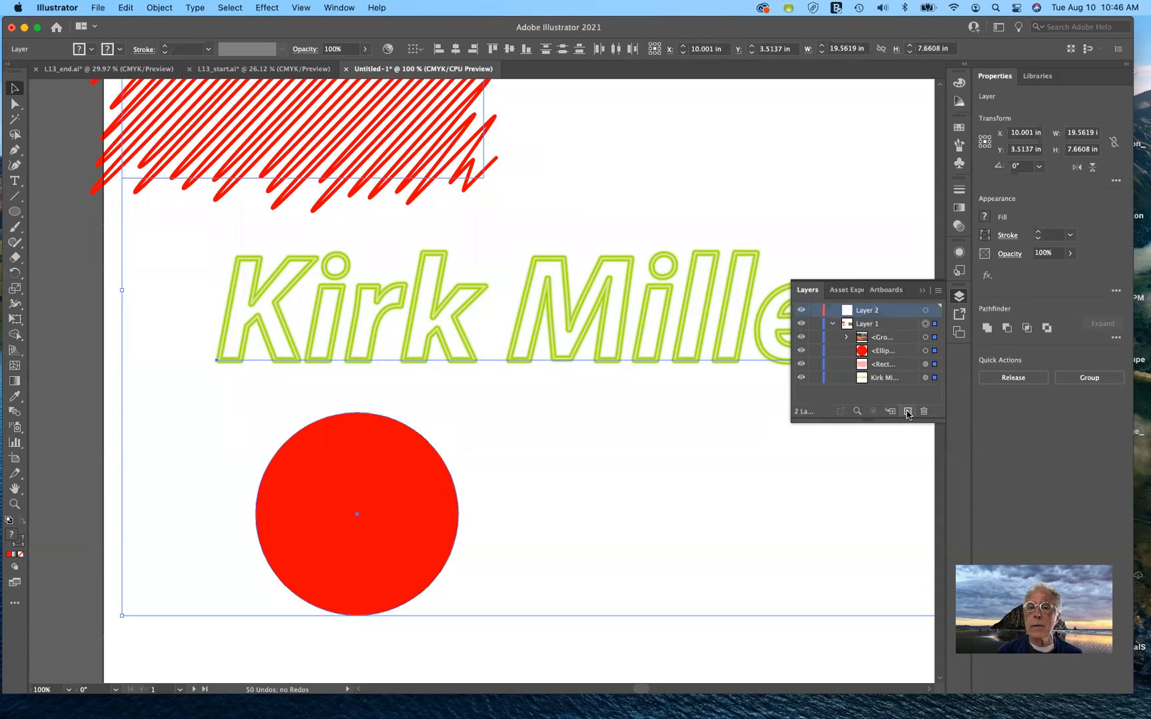
pyautogui.click(897, 355)
pyautogui.moveTo(897, 354); pyautogui.dragTo(891, 310)
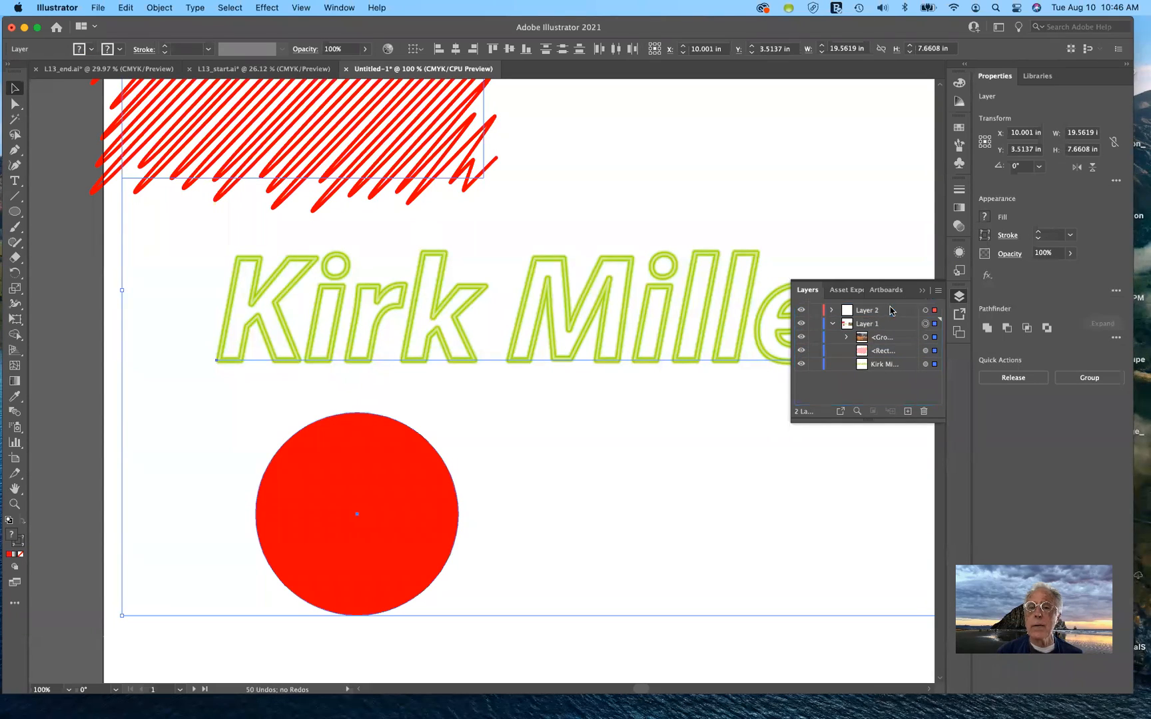
pyautogui.click(814, 325)
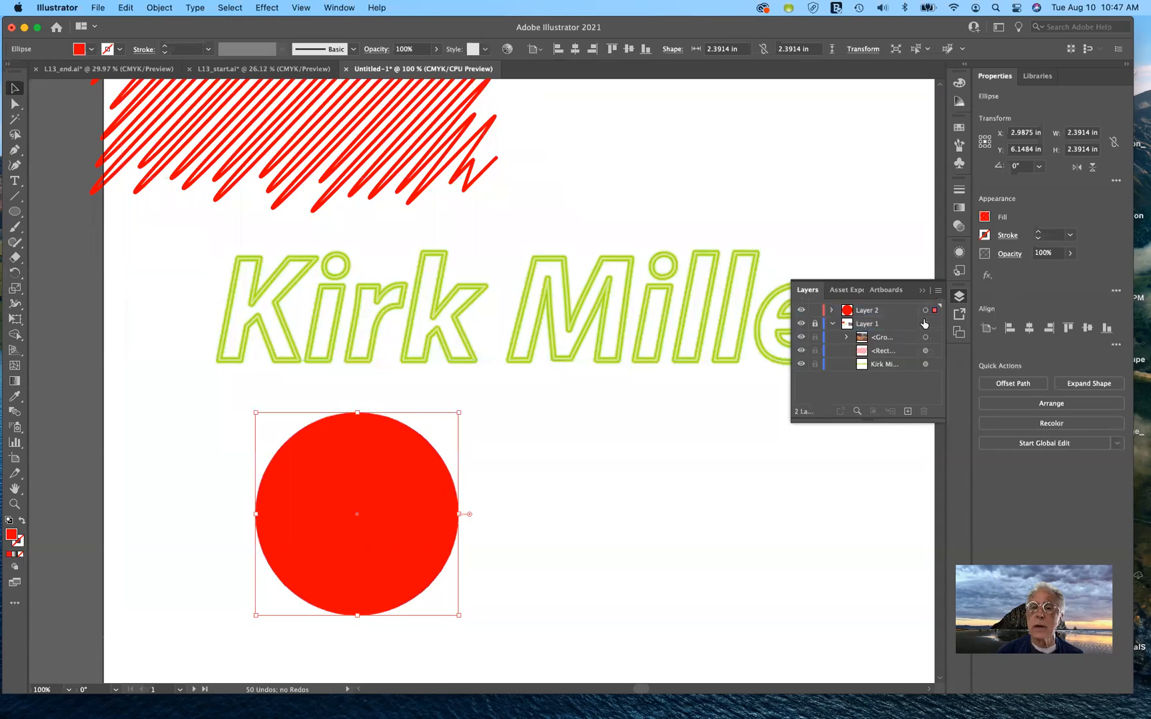
pyautogui.click(926, 311)
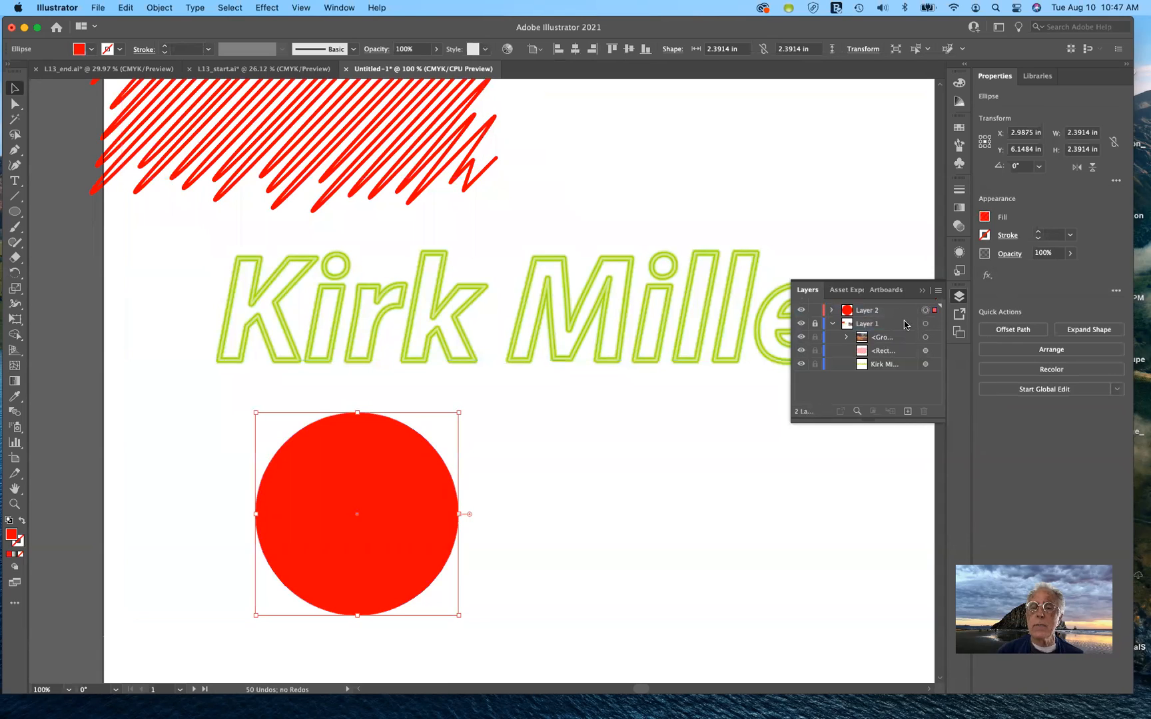
# Apply a black Drop Shadow at 46% opacity to the red circle, then deselect it
pyautogui.click(266, 9)
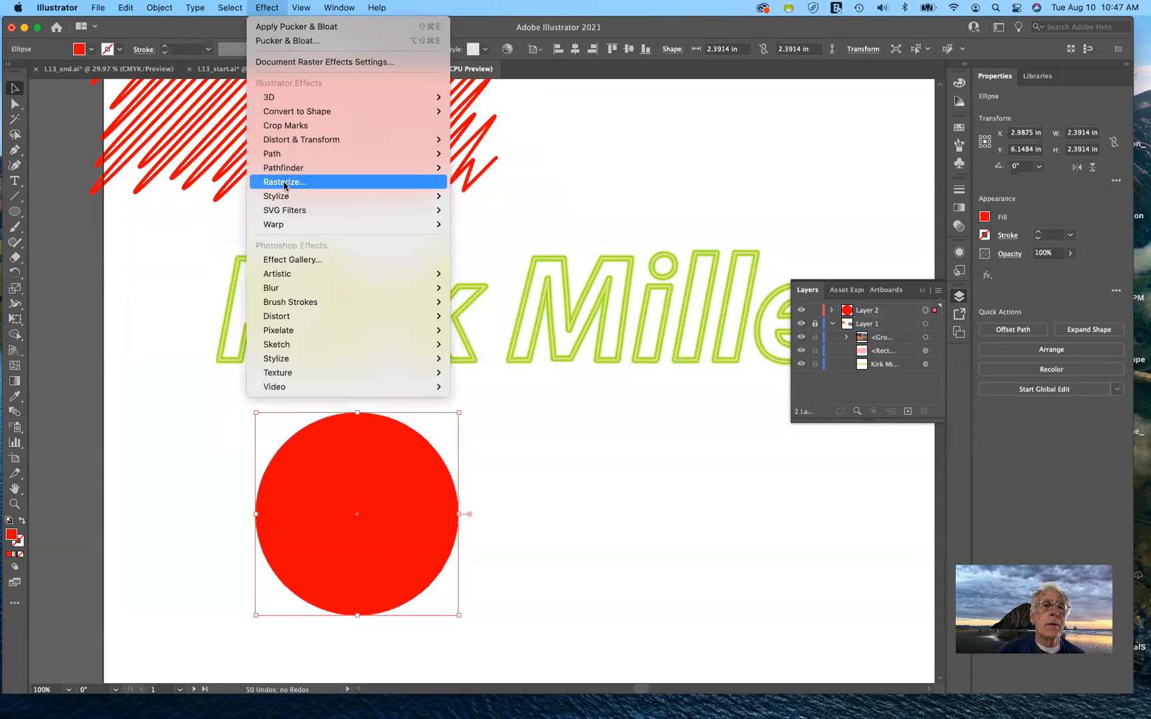
pyautogui.moveTo(285, 200)
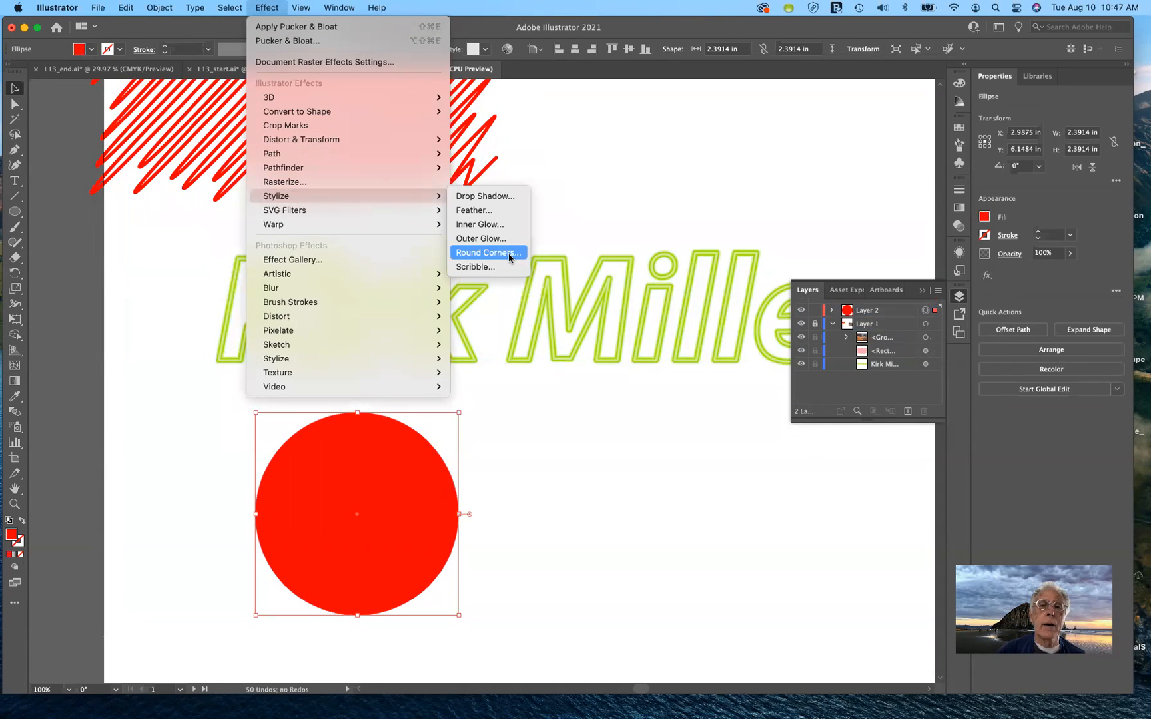
pyautogui.click(505, 197)
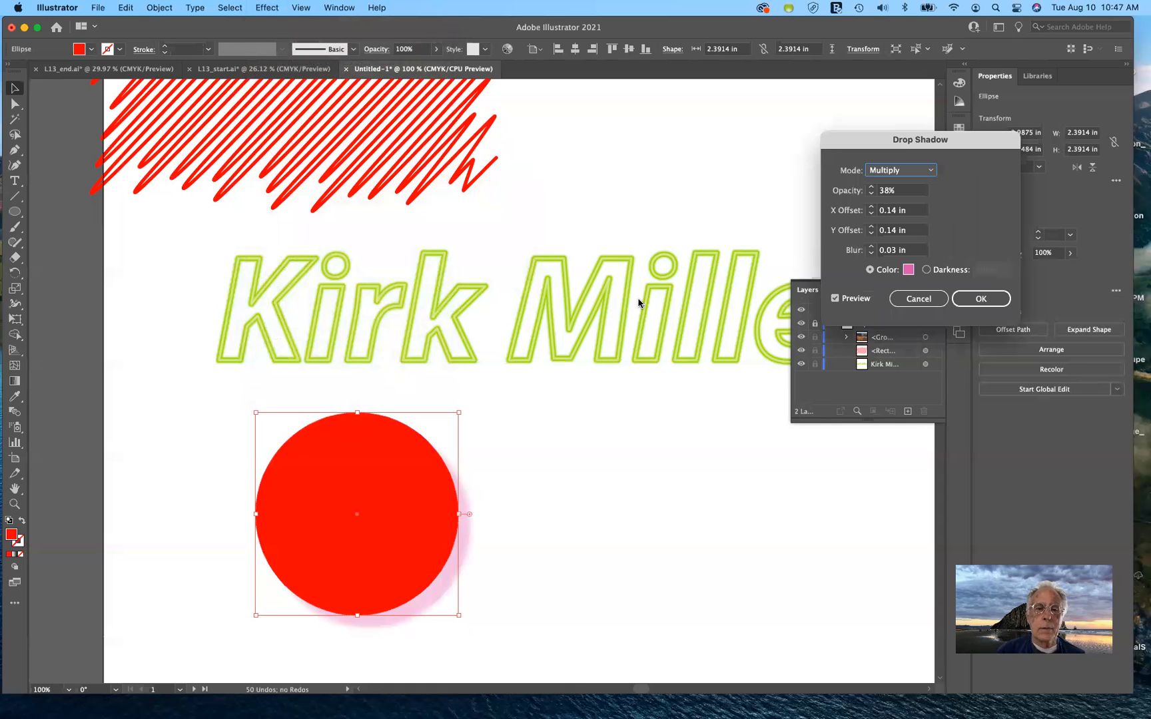
pyautogui.click(909, 269)
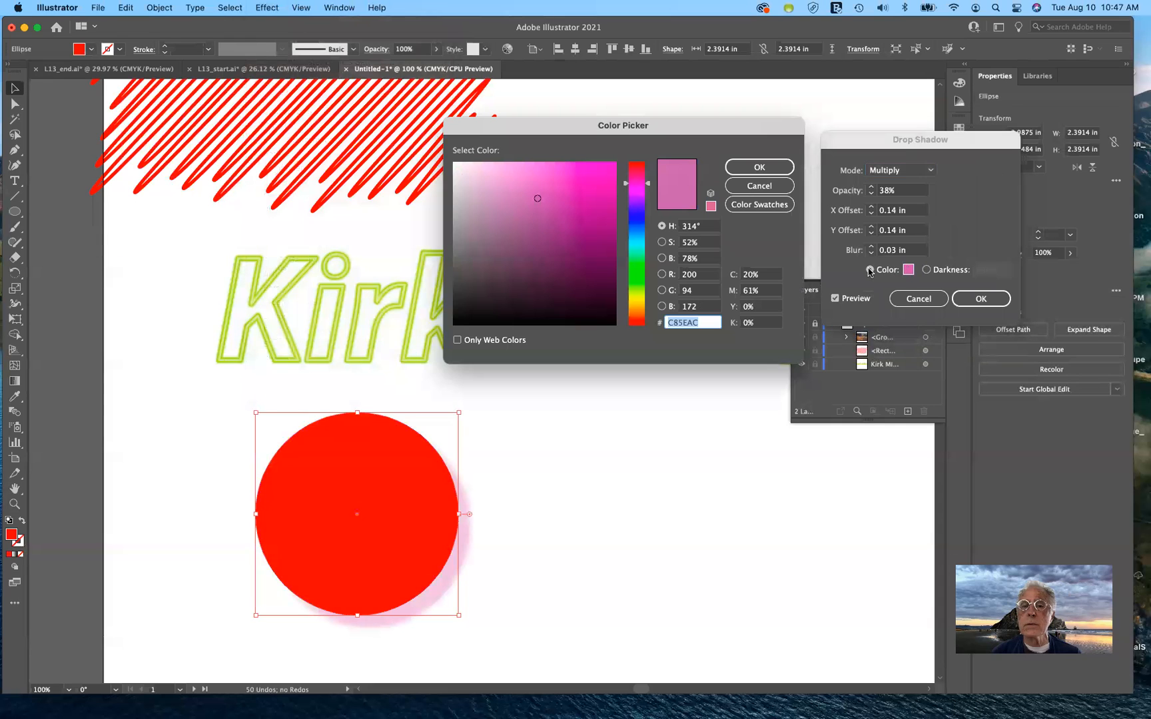
pyautogui.click(609, 322)
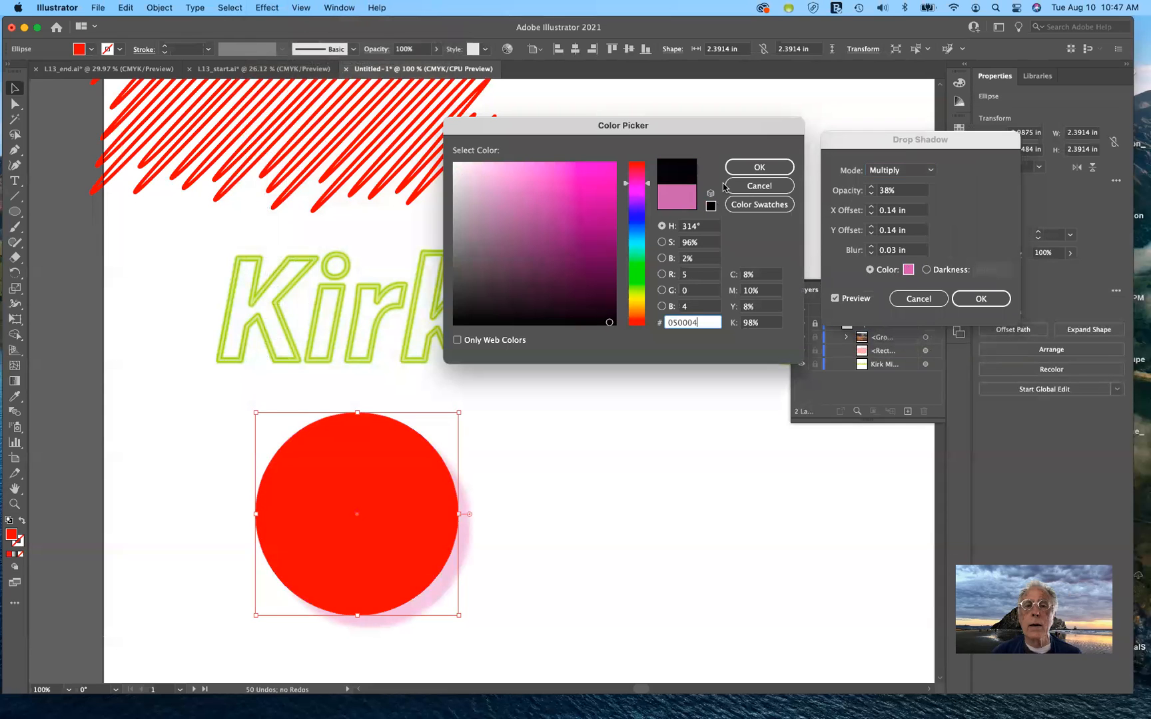
pyautogui.click(759, 167)
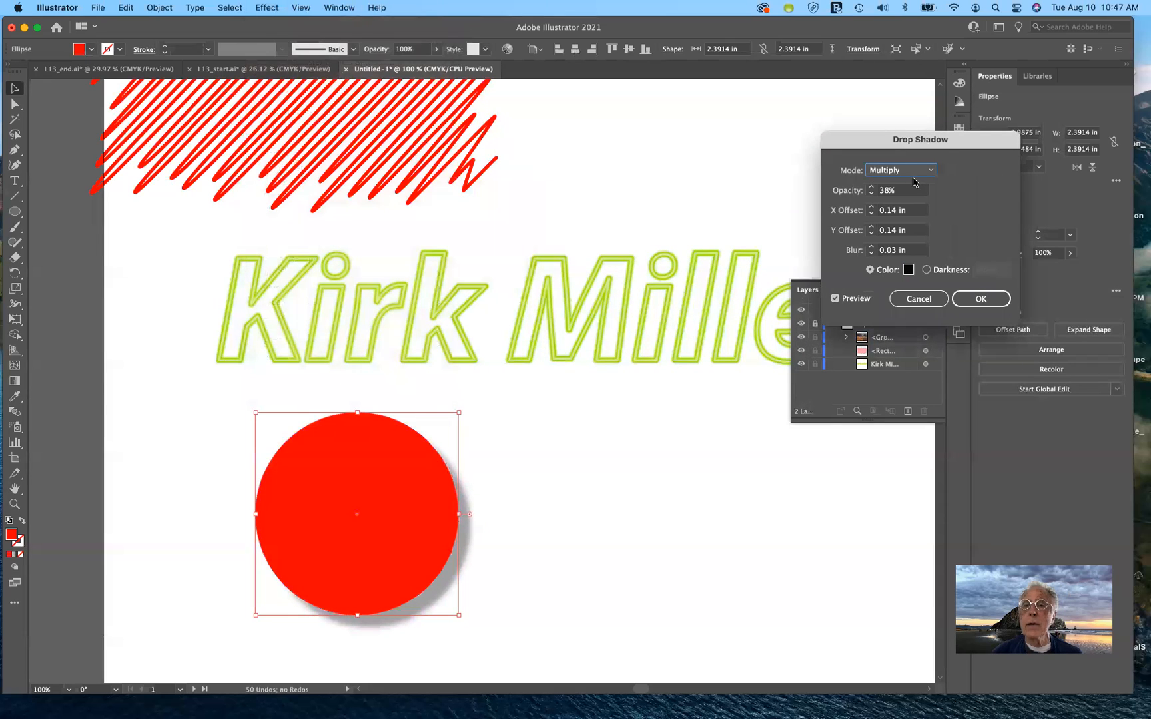
pyautogui.click(872, 188)
pyautogui.click(872, 189)
pyautogui.click(871, 188)
pyautogui.click(871, 188)
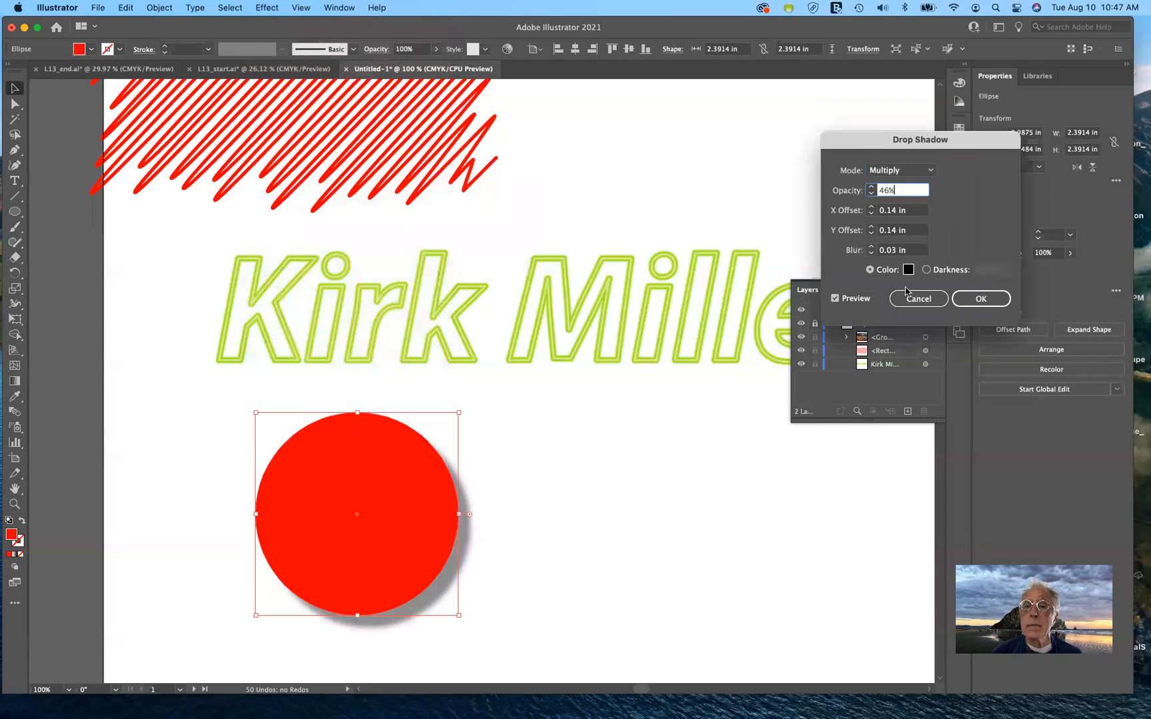
pyautogui.click(981, 299)
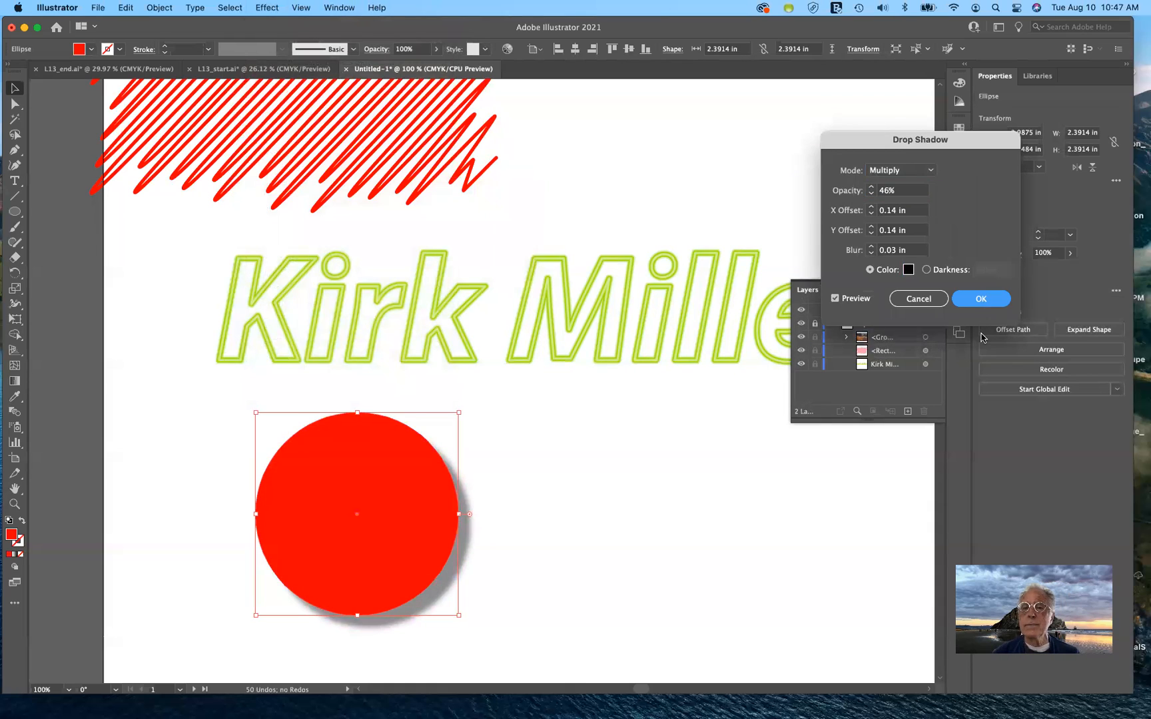
pyautogui.click(779, 431)
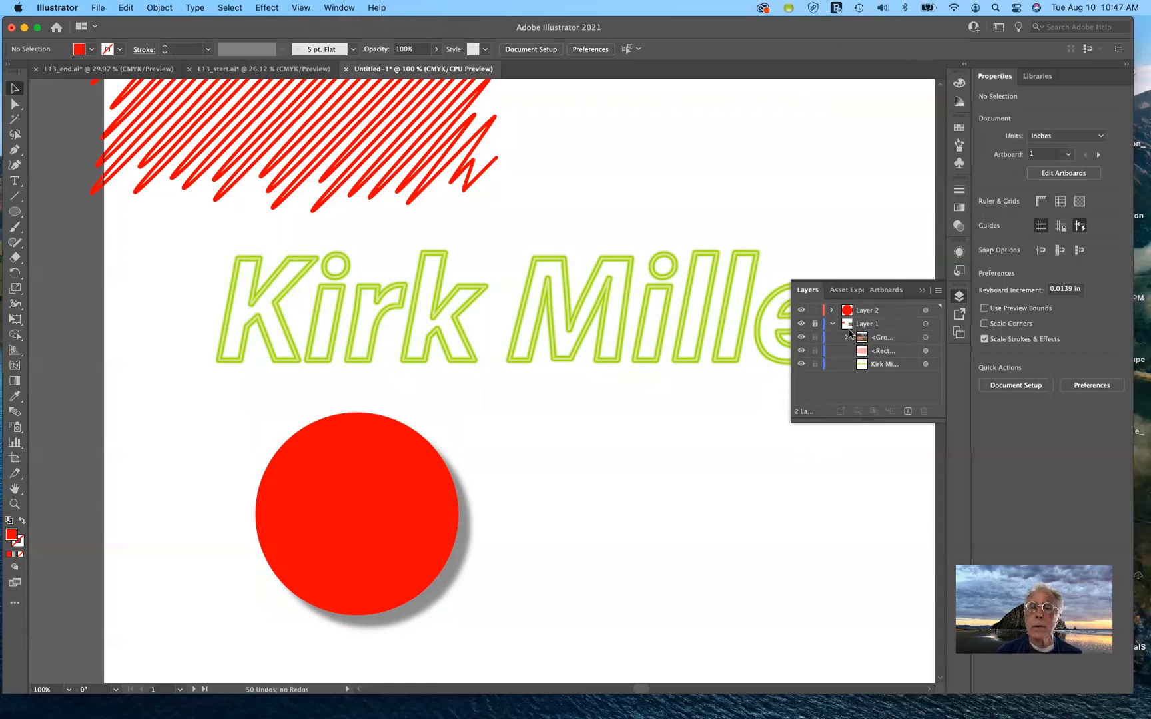
# Make Layer 2 active and draw a red star to the right of the circle
pyautogui.click(833, 323)
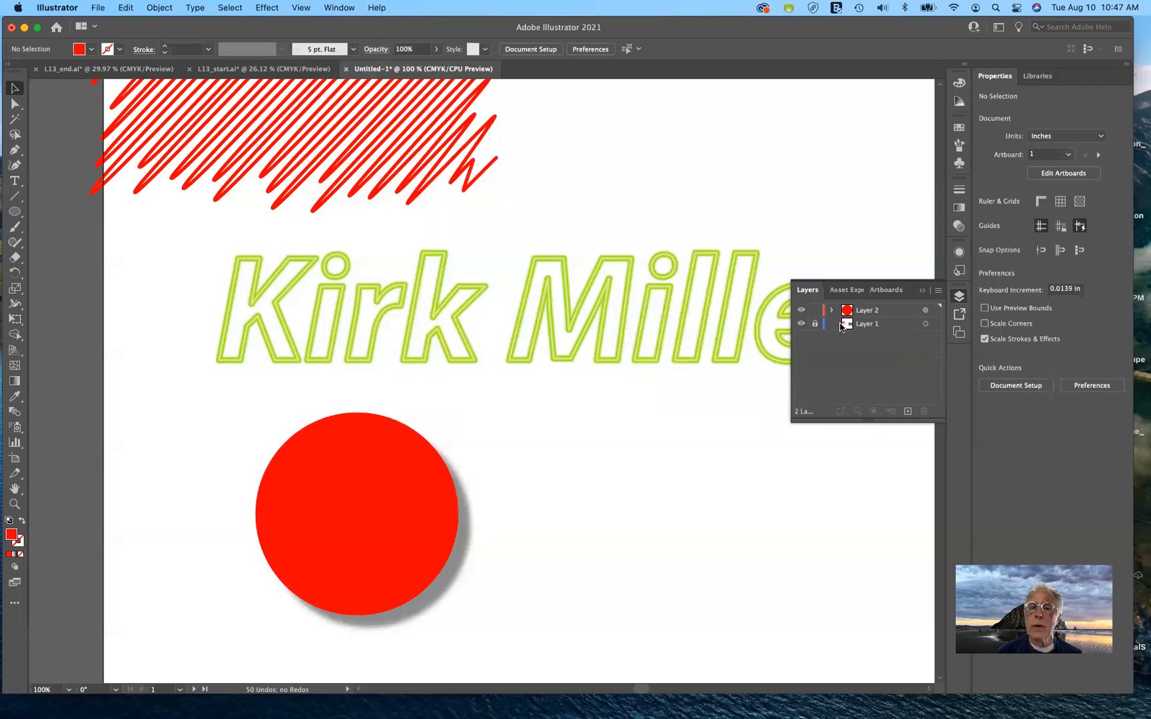
pyautogui.click(905, 310)
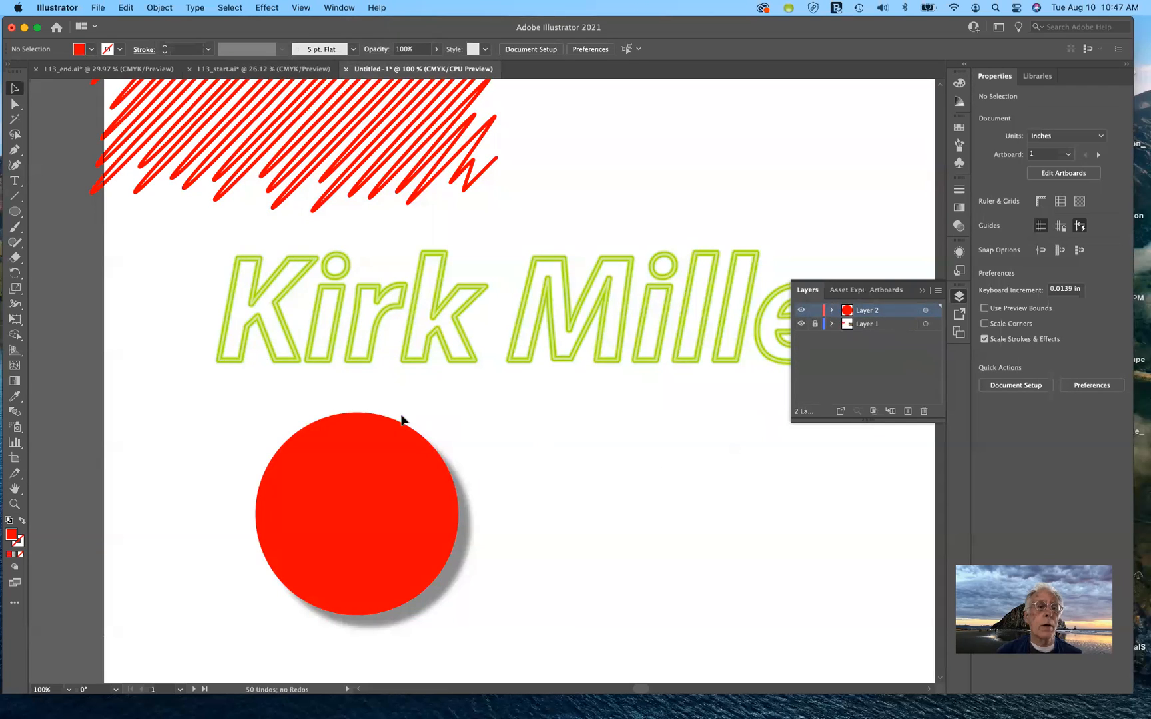
pyautogui.click(14, 212)
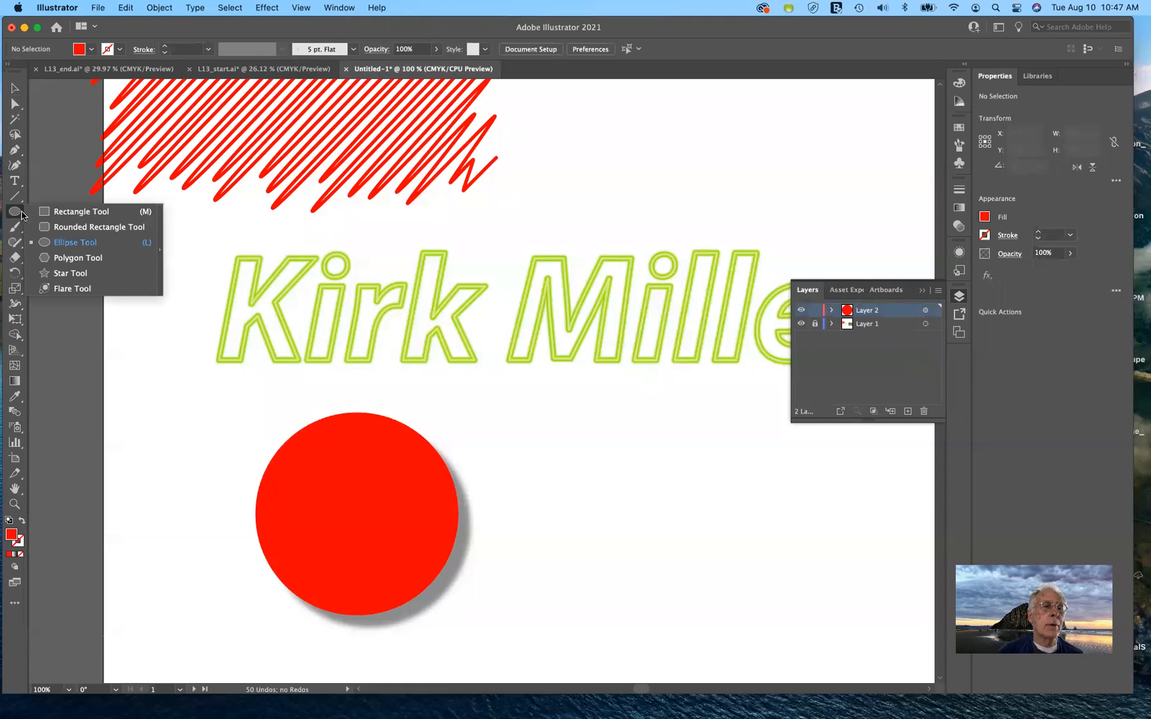
pyautogui.click(73, 275)
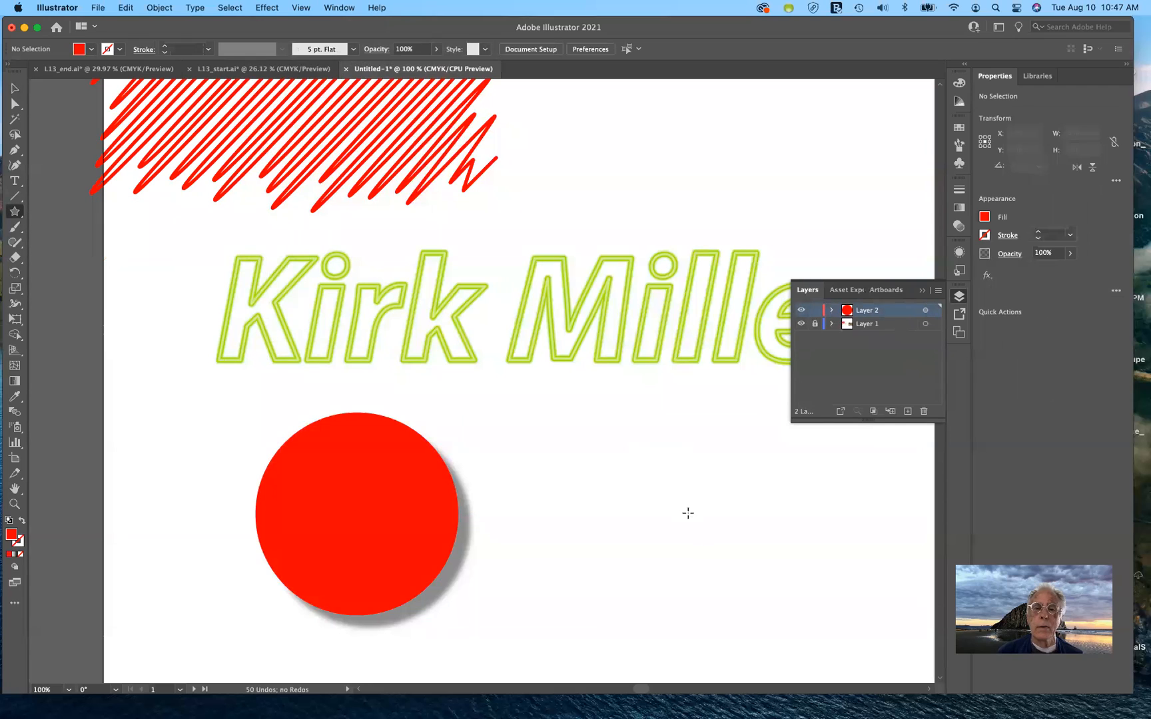
pyautogui.moveTo(640, 453); pyautogui.dragTo(701, 534)
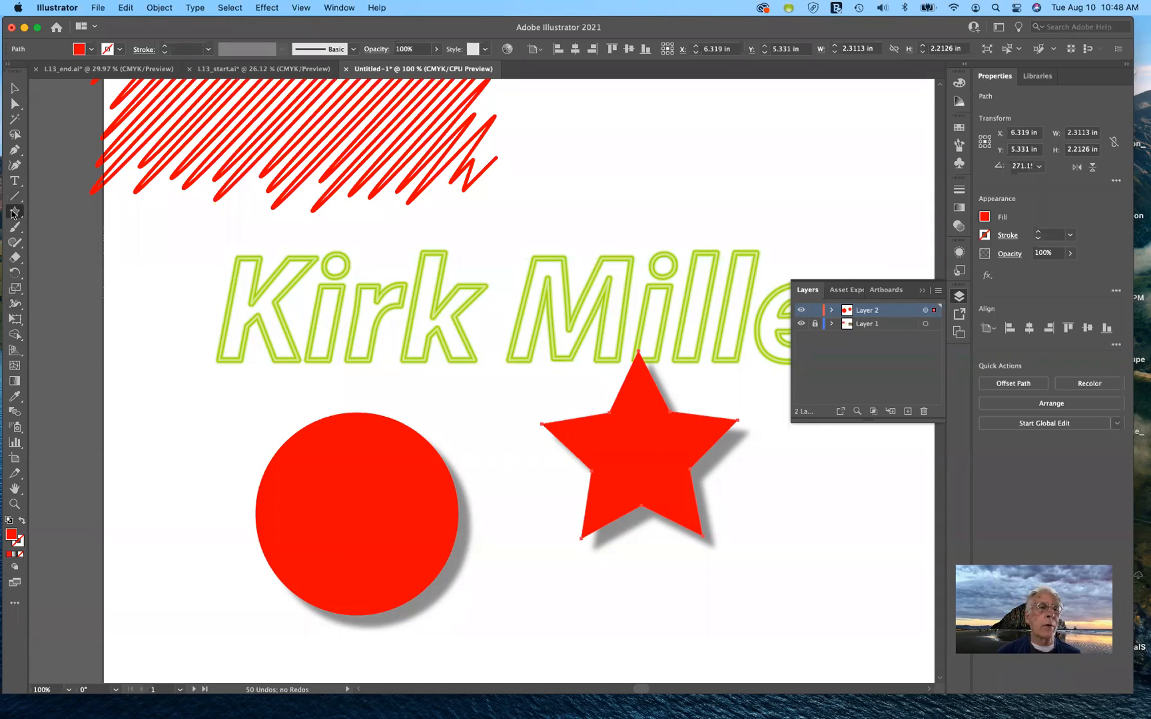
# Draw a red rectangle below the star, then return to the L13_start.ai poster
pyautogui.click(14, 213)
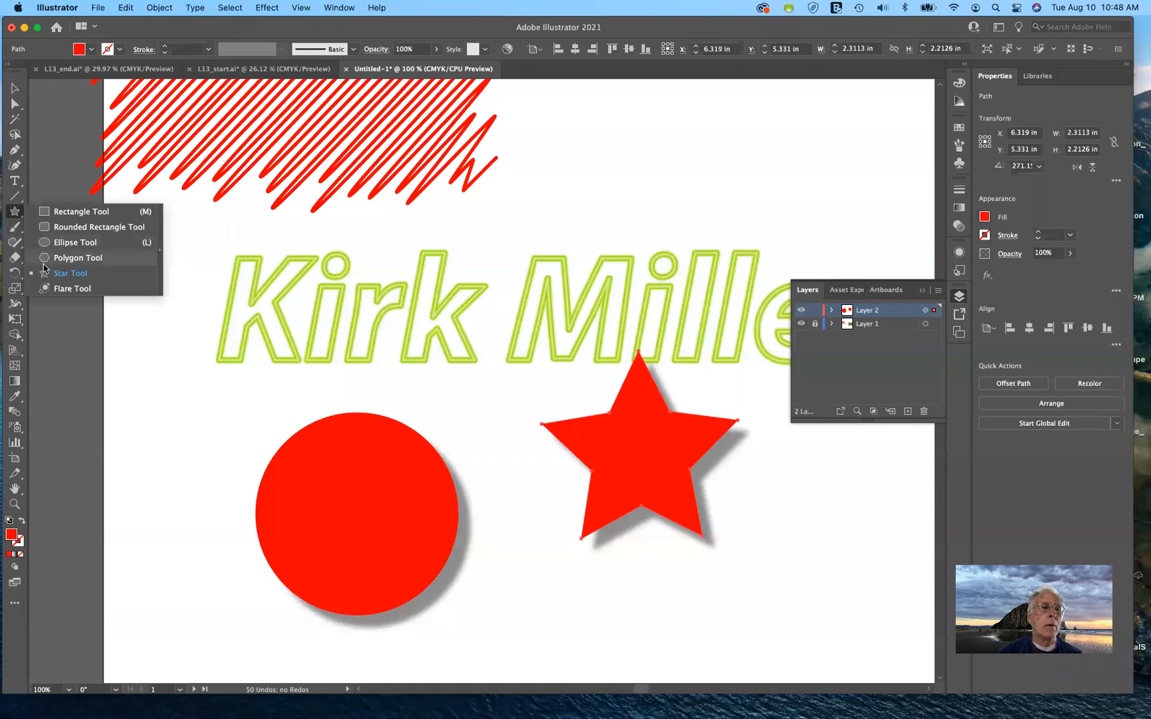
pyautogui.click(72, 212)
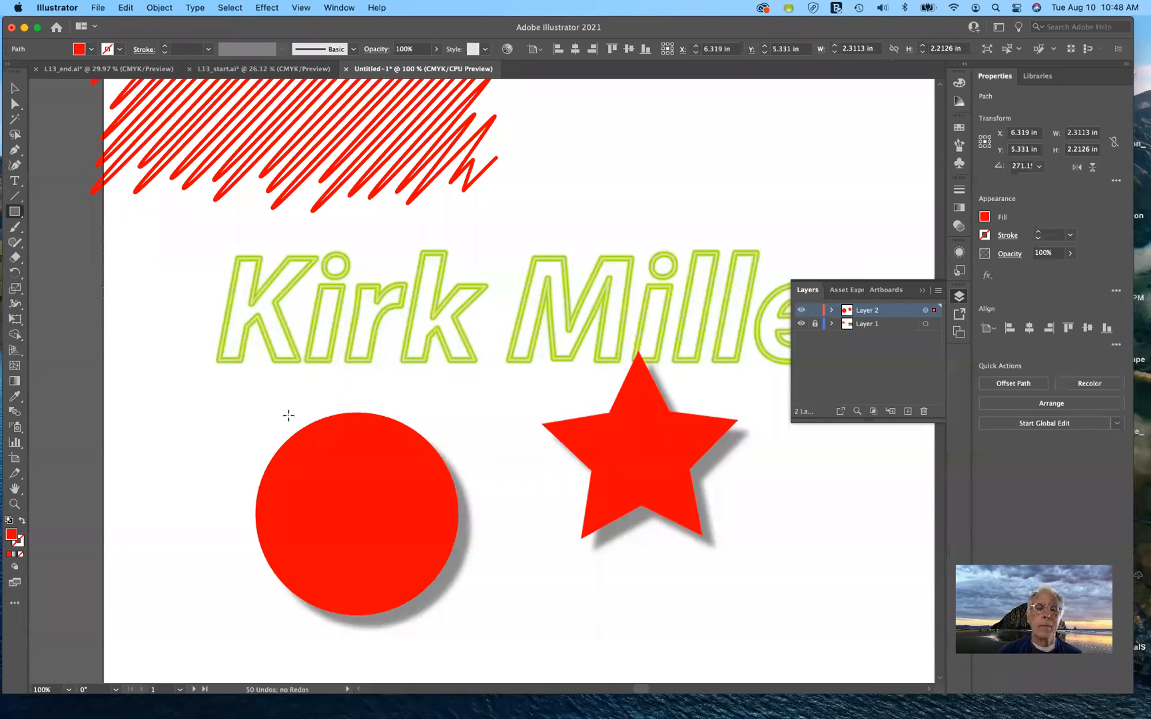
pyautogui.moveTo(645, 575); pyautogui.dragTo(791, 631)
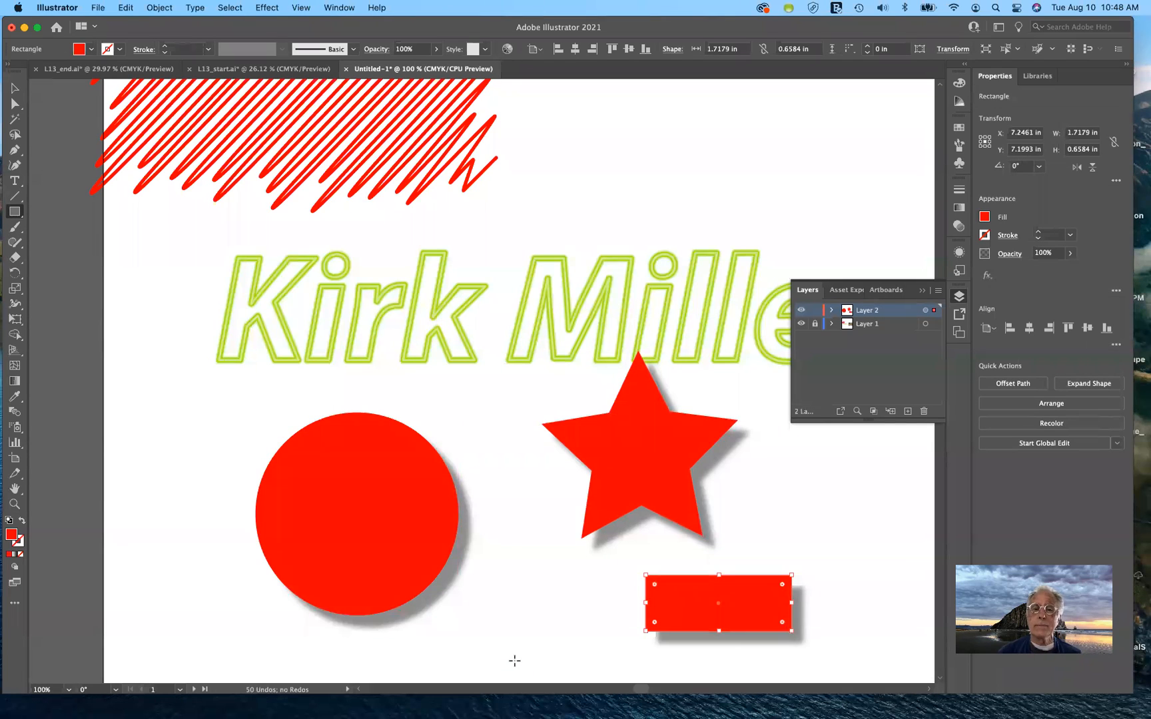
pyautogui.click(280, 69)
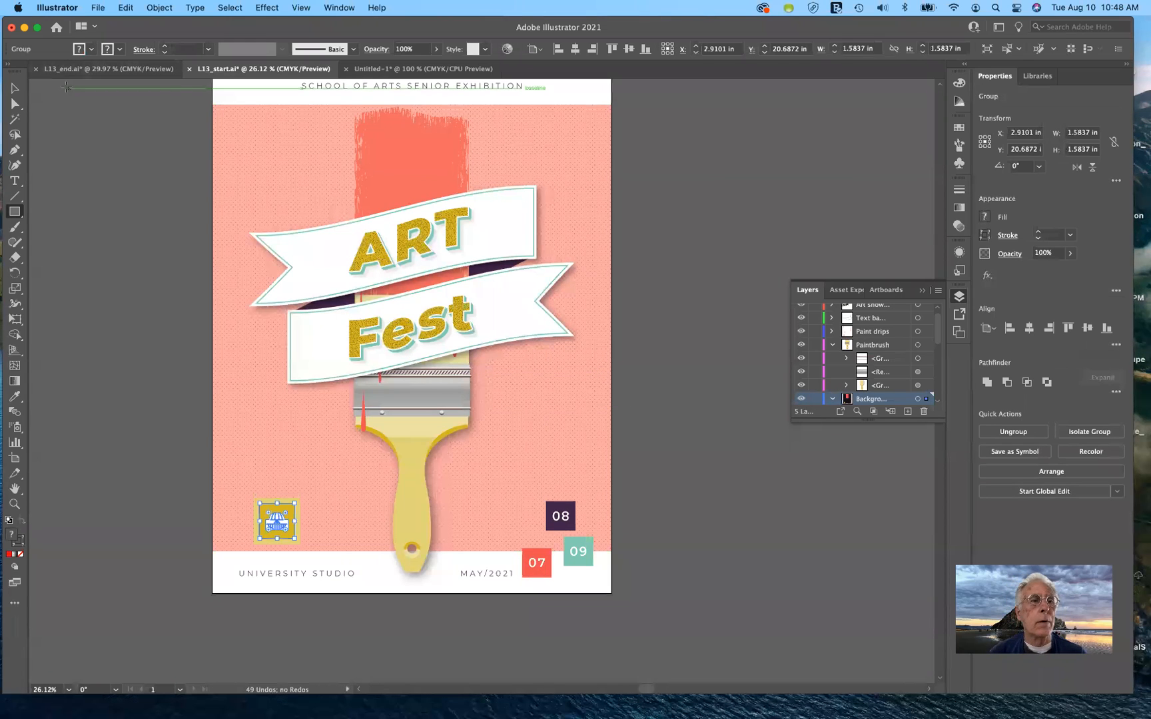
pyautogui.click(60, 113)
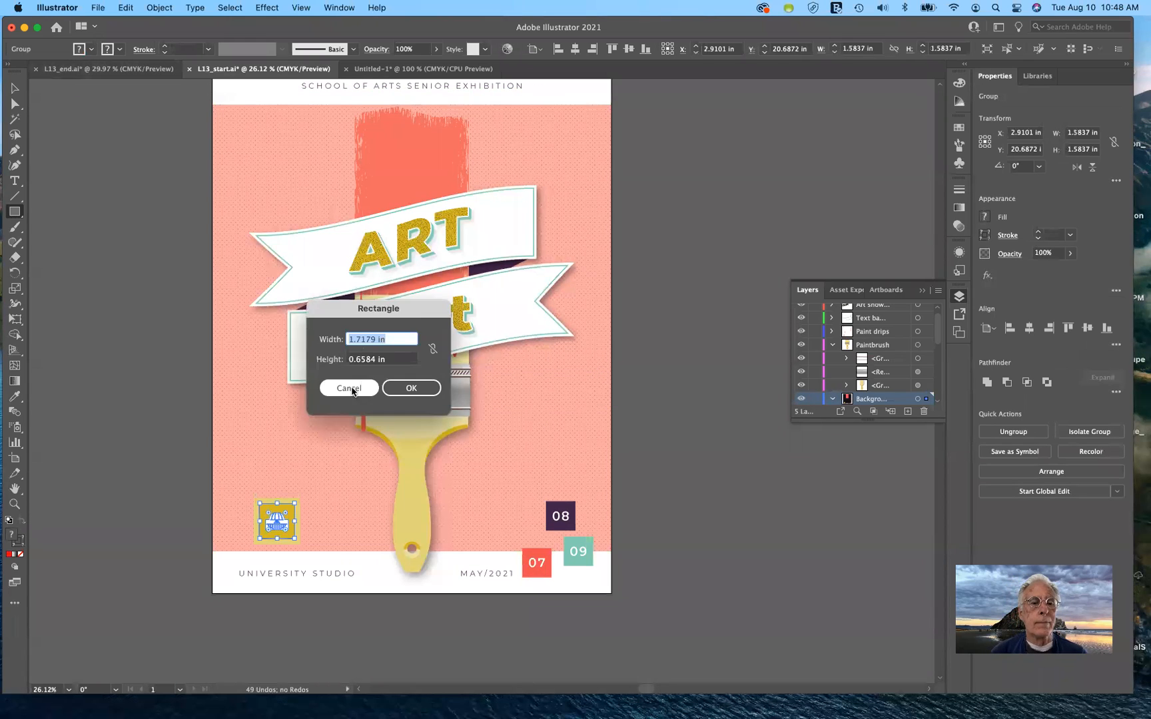
pyautogui.click(350, 389)
pyautogui.click(12, 91)
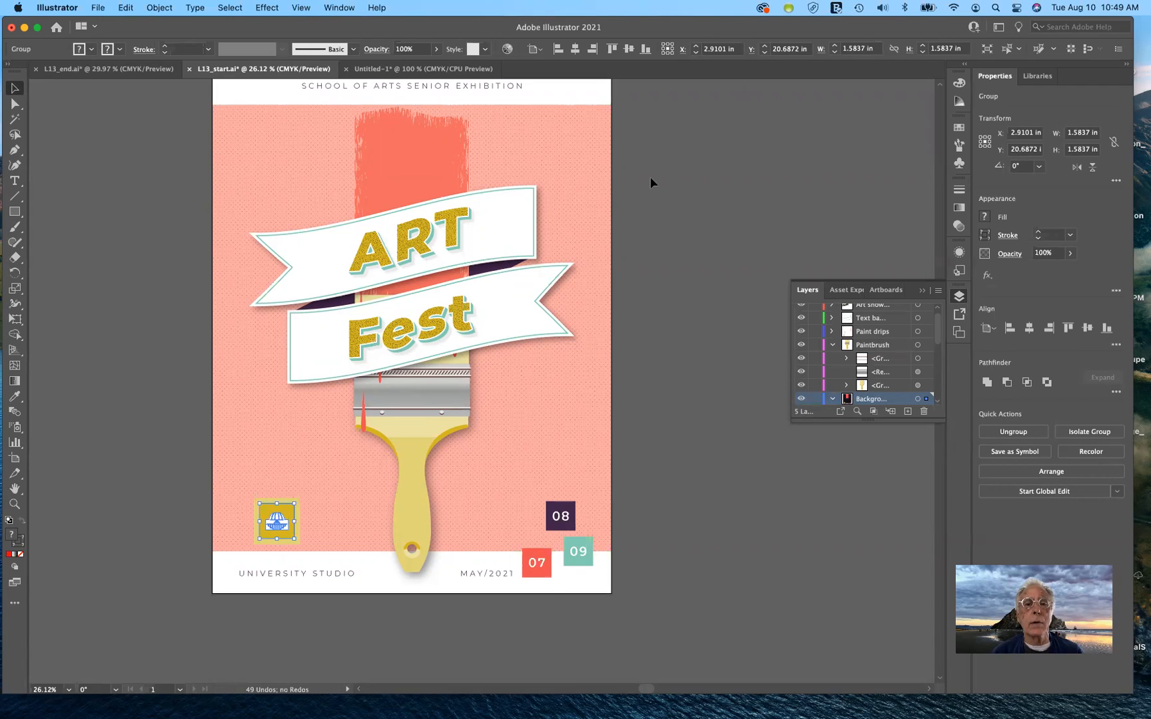
pyautogui.scroll(3, 650, 177)
pyautogui.hscroll(-2, 650, 176)
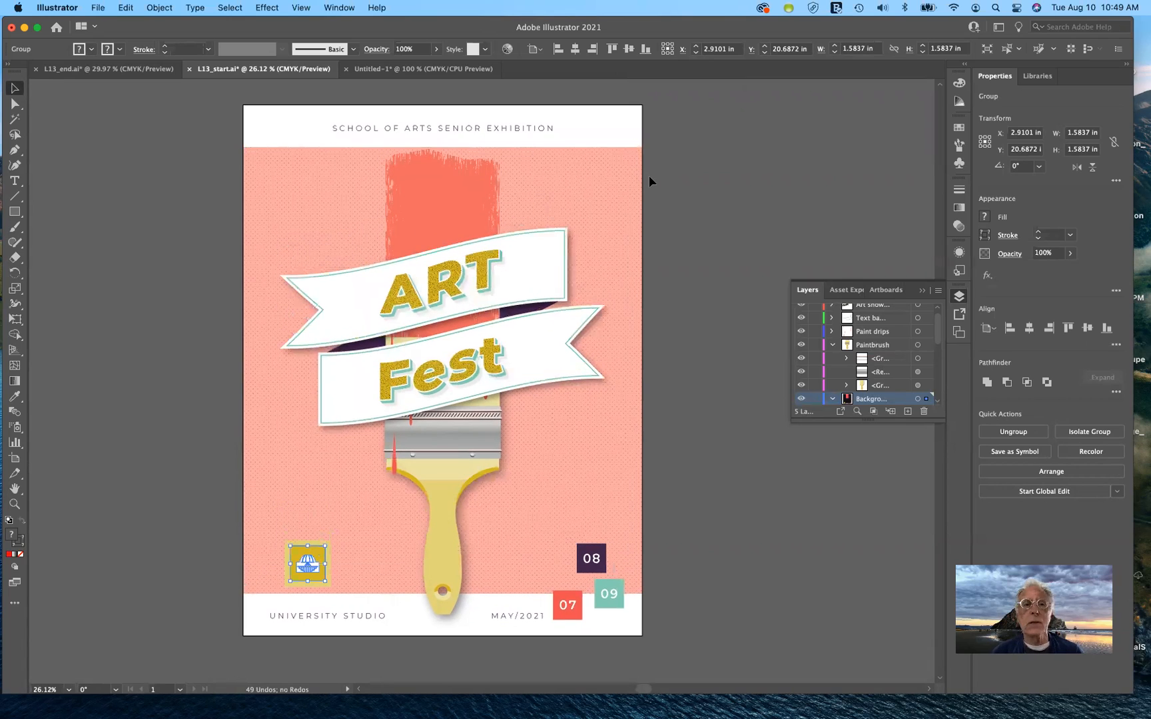